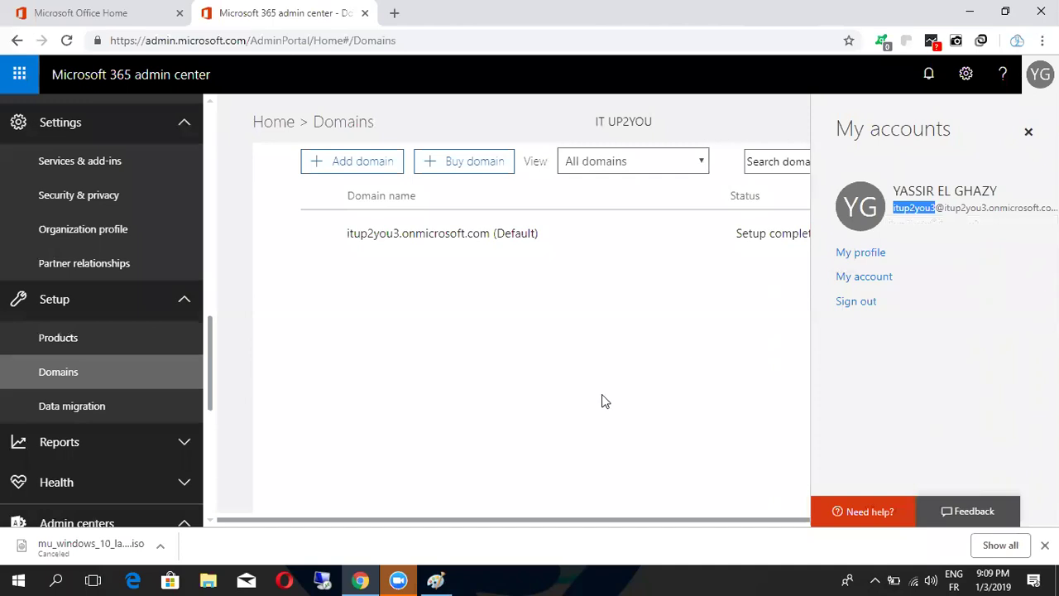
Step: Open the app launcher listing Outlook, OneDrive, Word, Excel, PowerPoint and the other Office 365 apps
scroll(17, 430, down, 3)
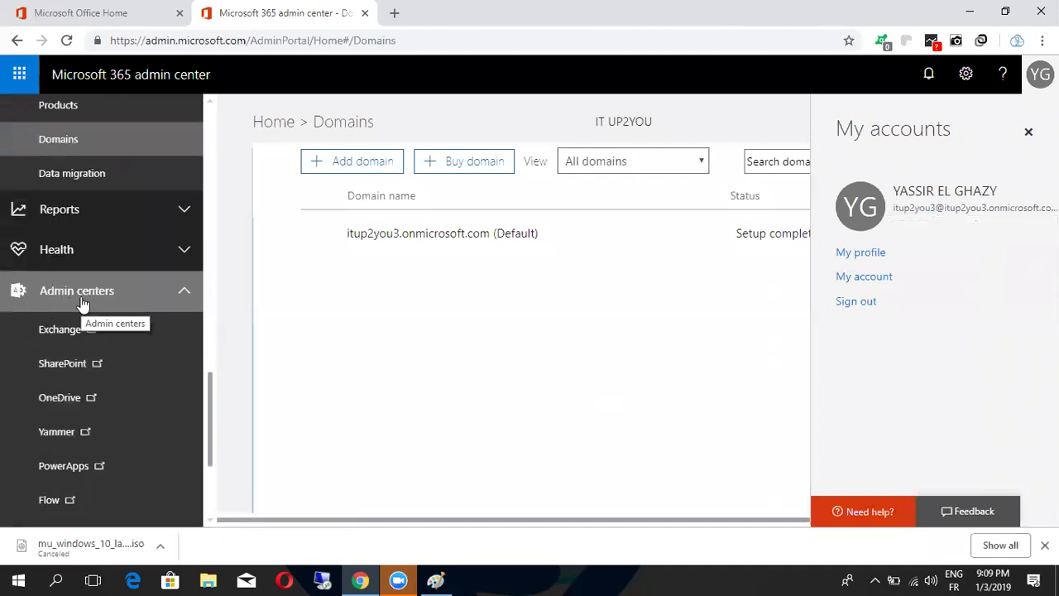
scroll(99, 299, down, 1)
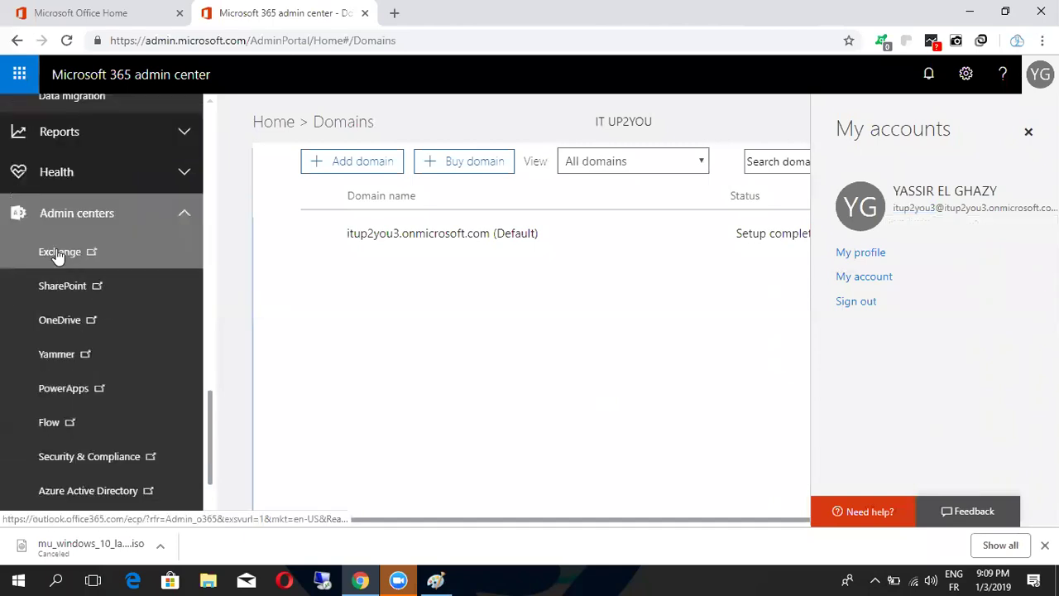
scroll(66, 244, down, 1)
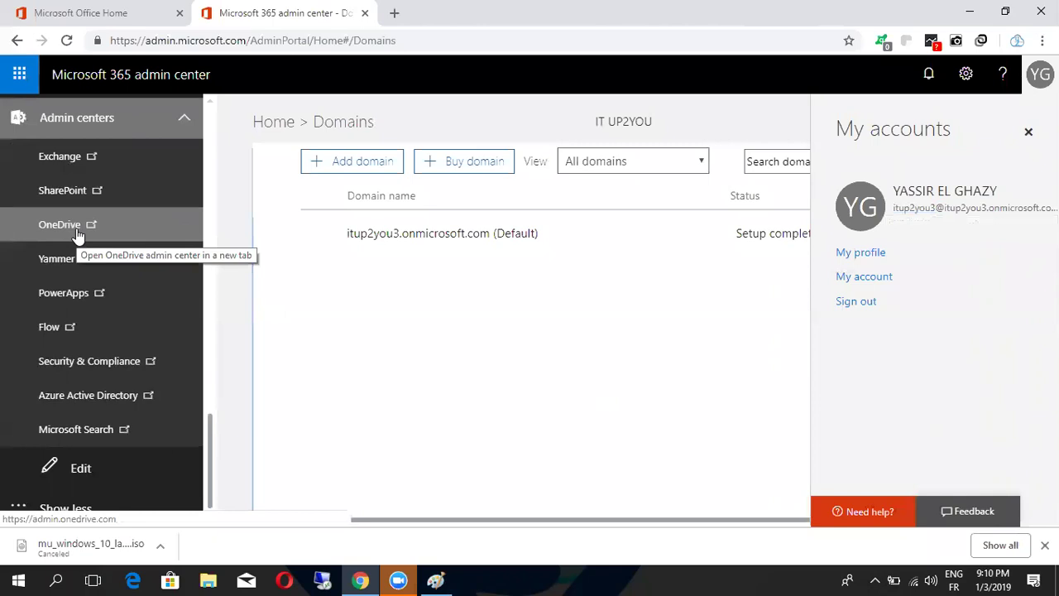
click(20, 75)
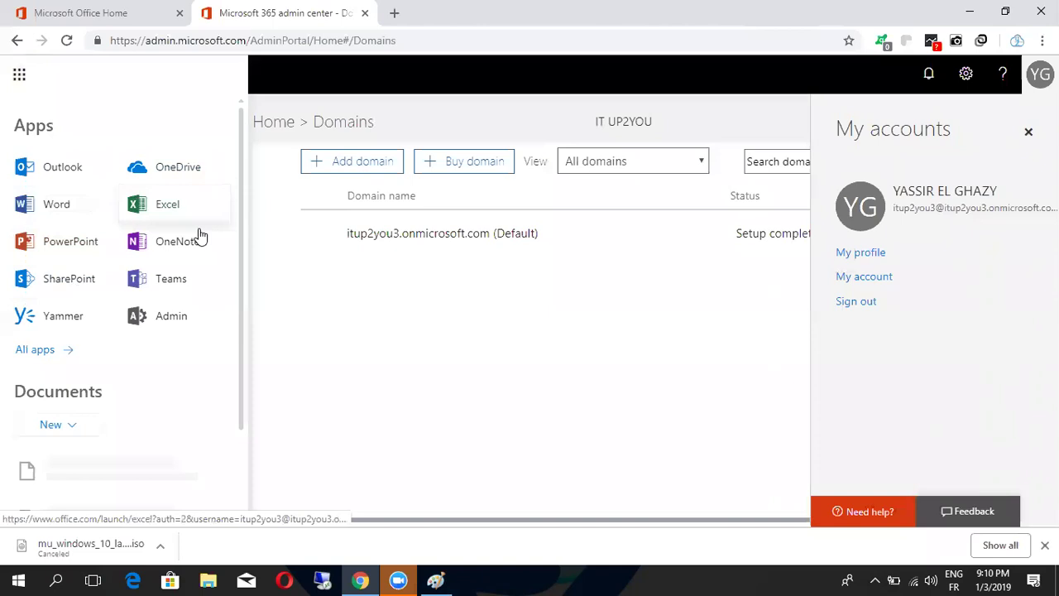
Step: Launch Excel Online from the launcher's All apps list
click(39, 350)
scroll(159, 340, down, 3)
scroll(135, 378, down, 6)
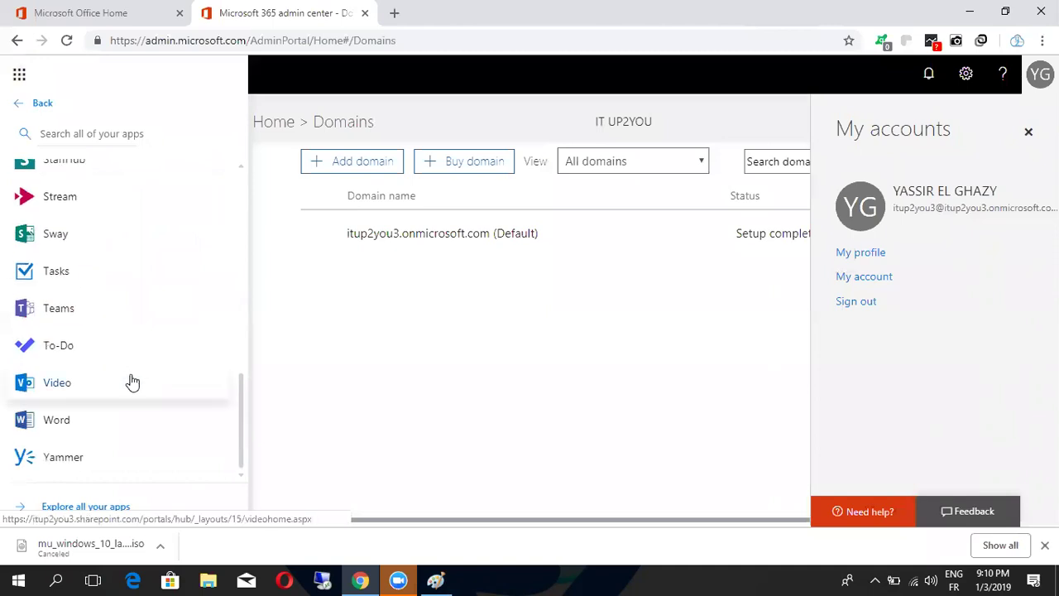
scroll(85, 459, up, 10)
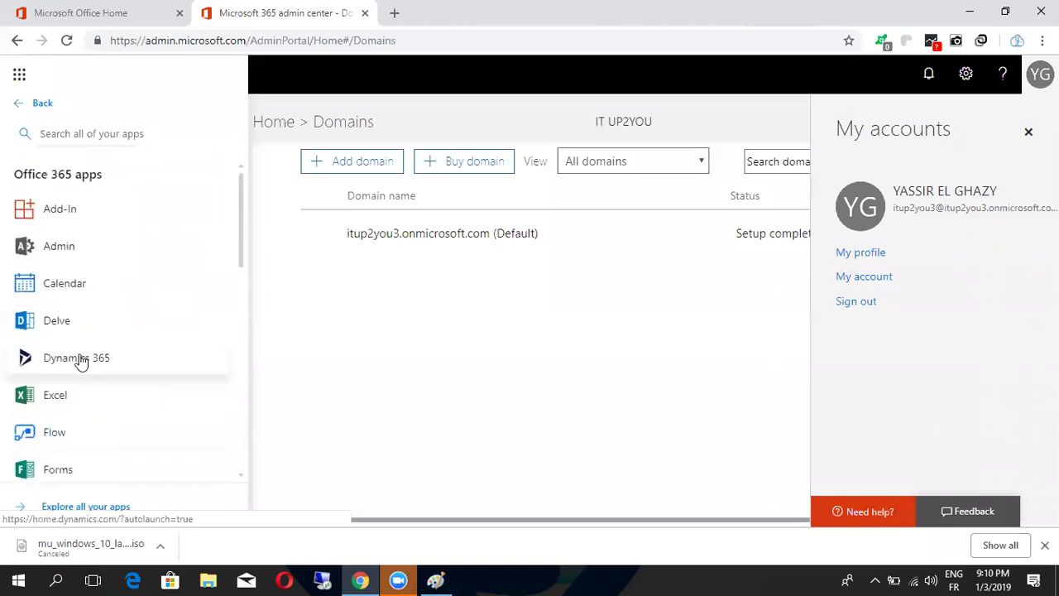
scroll(75, 284, down, 3)
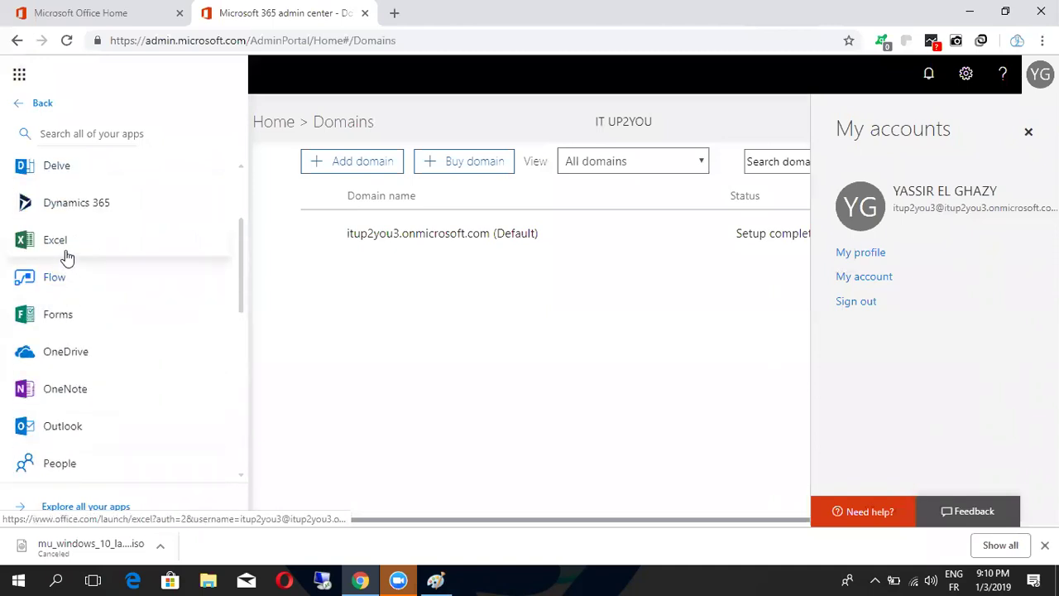
click(62, 248)
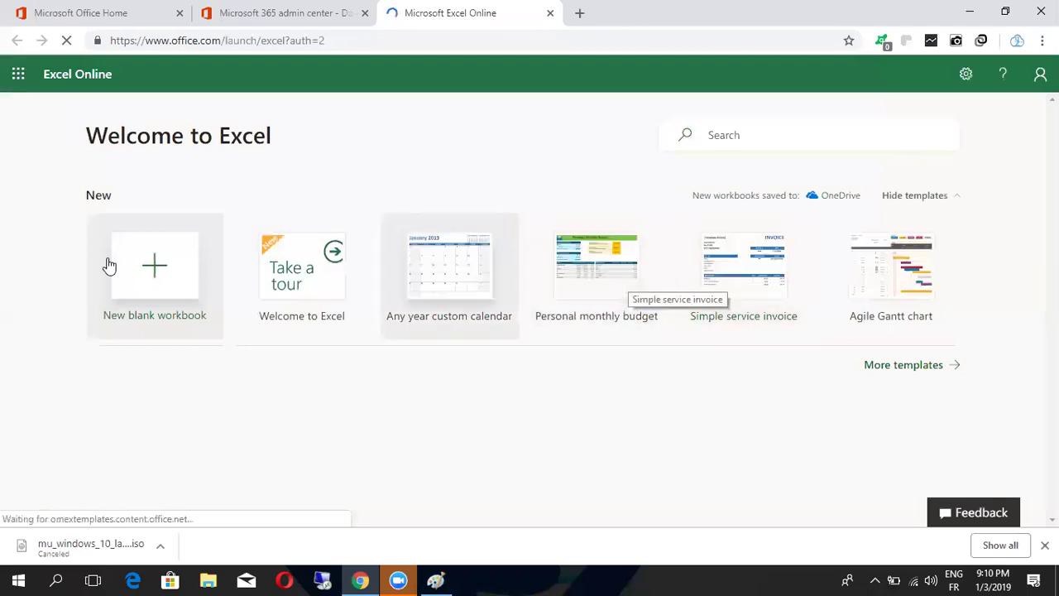
Step: Start a new blank Excel workbook, signing in with the work account
click(159, 279)
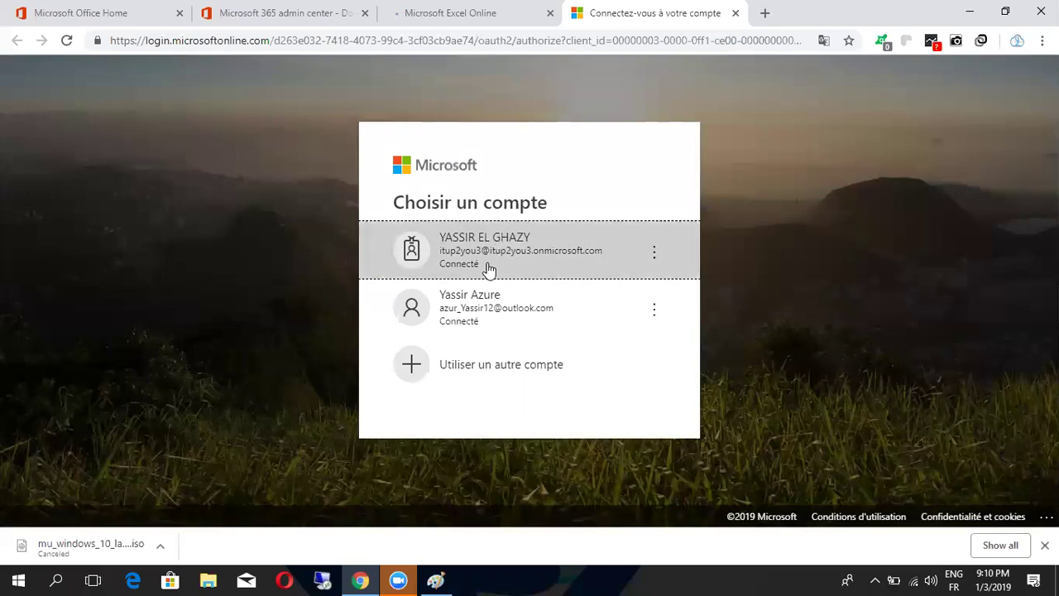
click(488, 266)
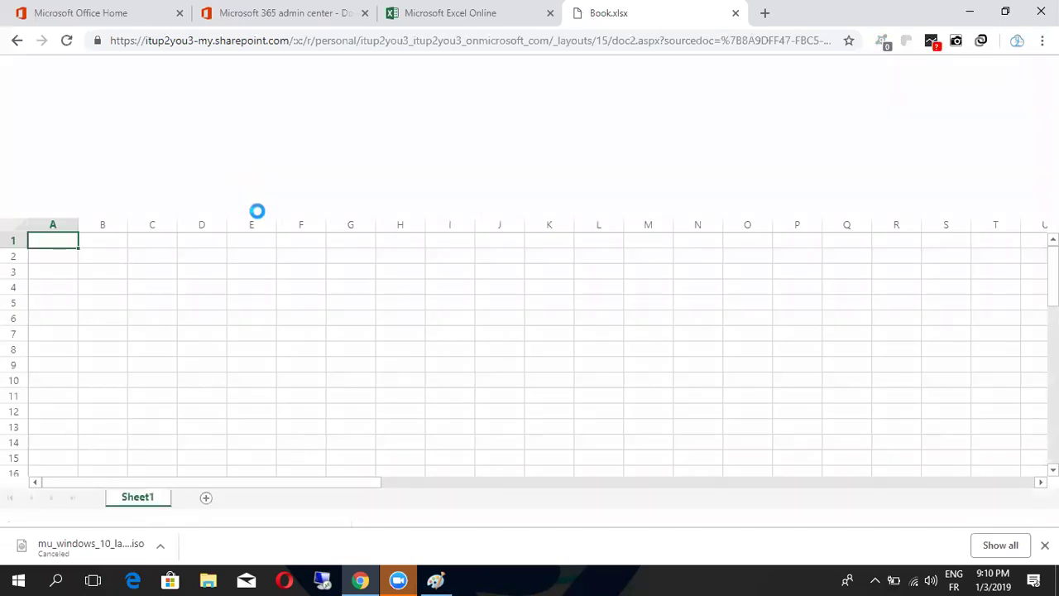
scroll(240, 344, down, 10)
scroll(196, 239, up, 10)
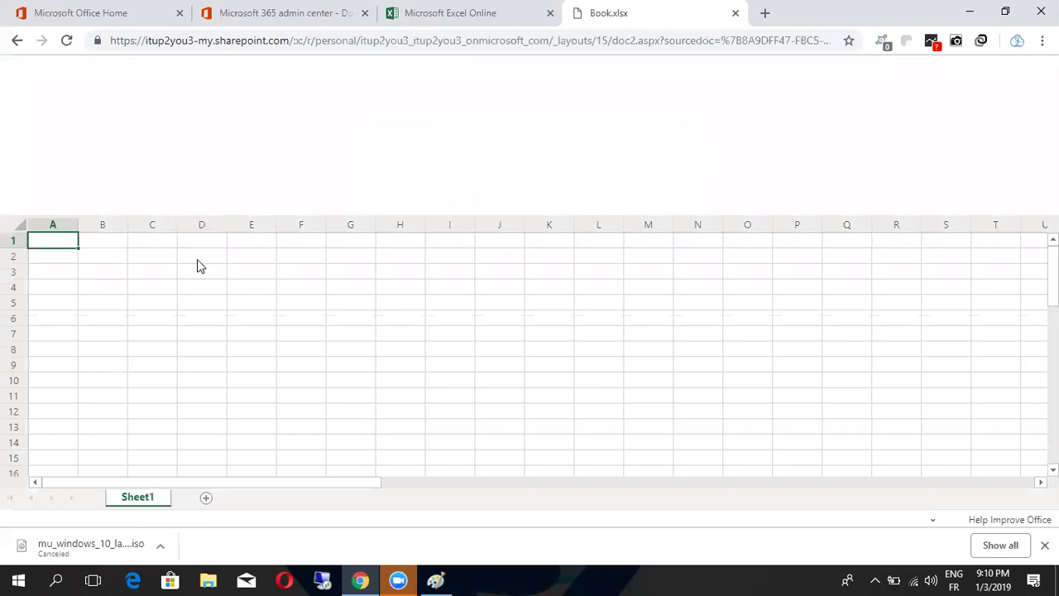
Step: Enter test text 'fsdfs' in E3, 'sdf' in E6 and 'sdfsd' in L26
click(267, 316)
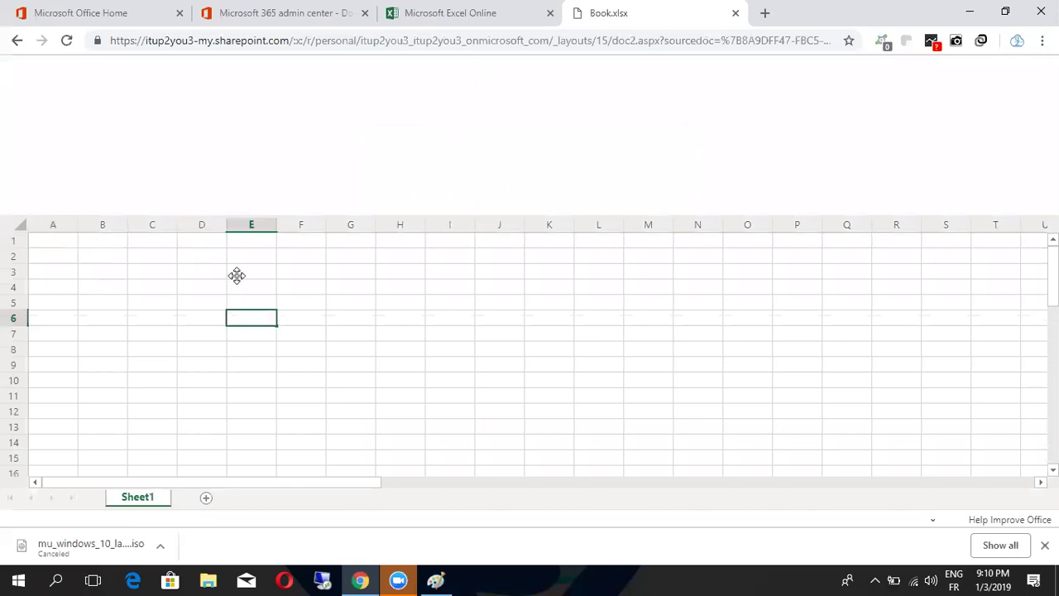
click(236, 276)
text(fsdfs)
click(260, 313)
text(sdf)
scroll(621, 311, down, 7)
click(621, 312)
text(sdfsd)
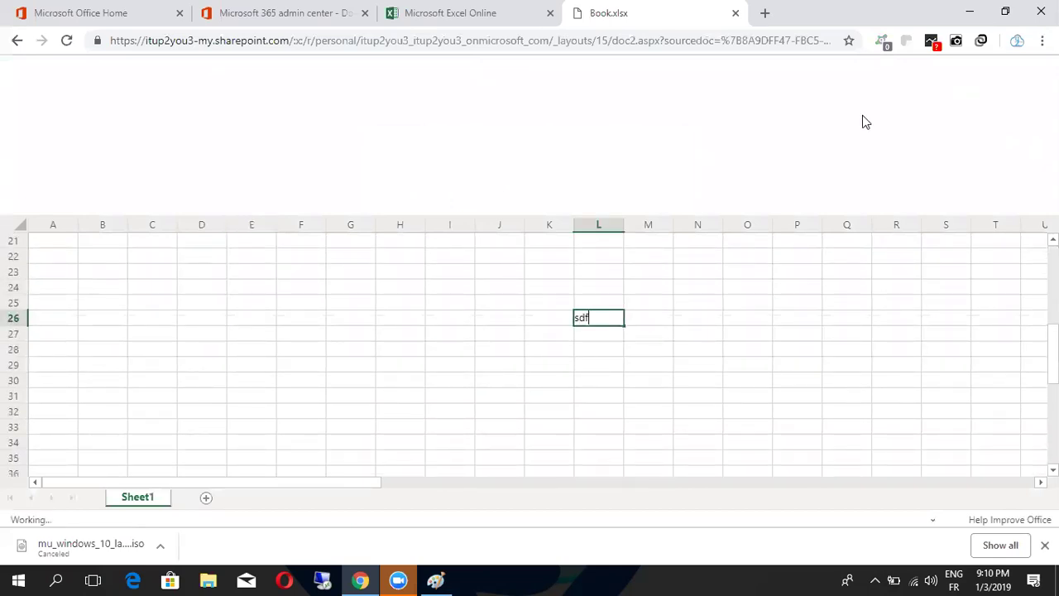
click(1012, 82)
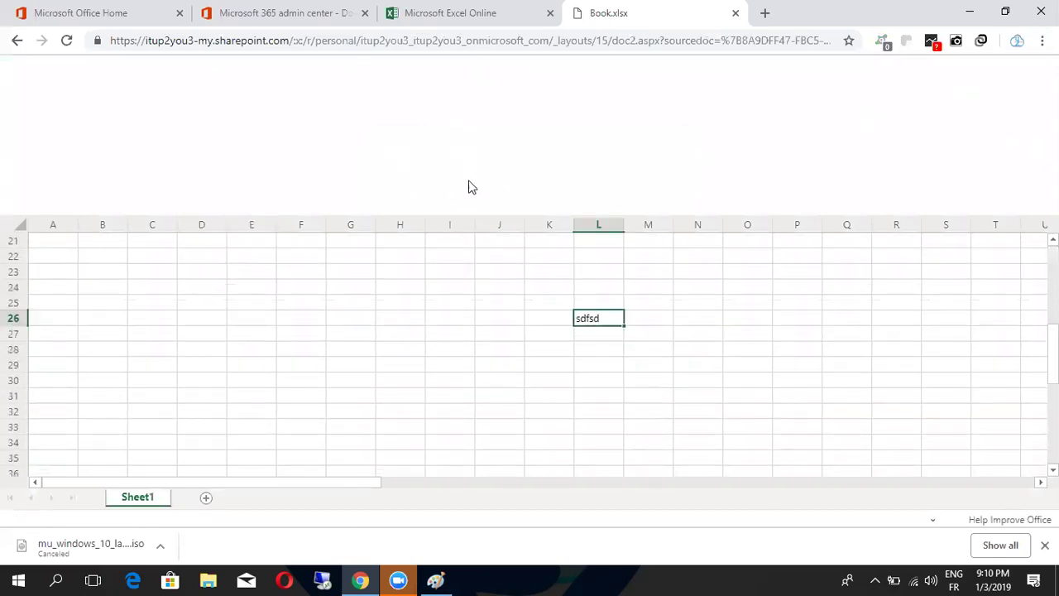
Step: Leave the Book.xlsx workbook and return to the Welcome to Excel start page
scroll(245, 467, down, 7)
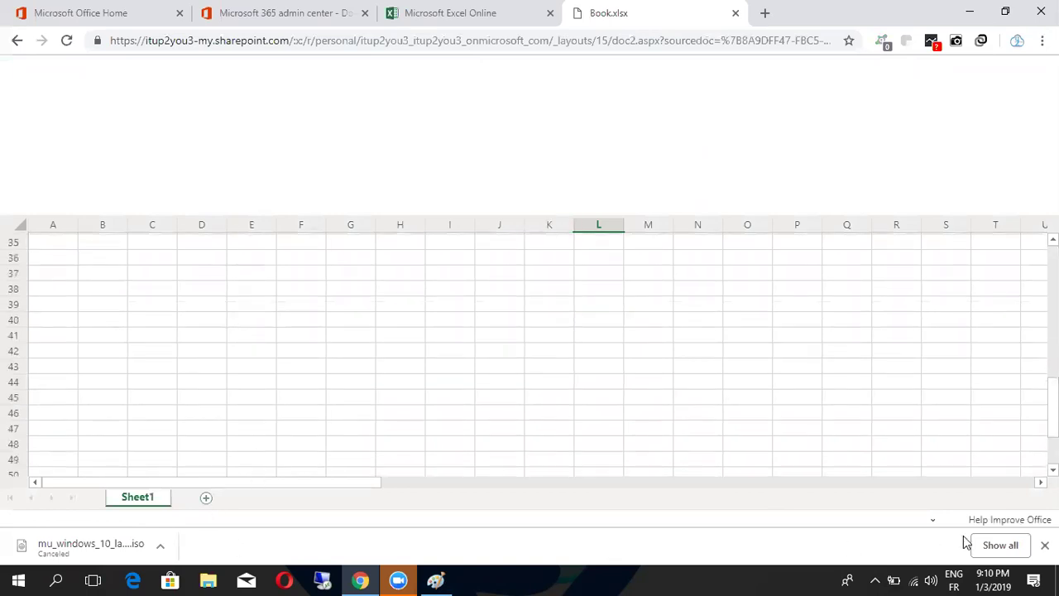
scroll(601, 378, up, 10)
scroll(601, 377, up, 3)
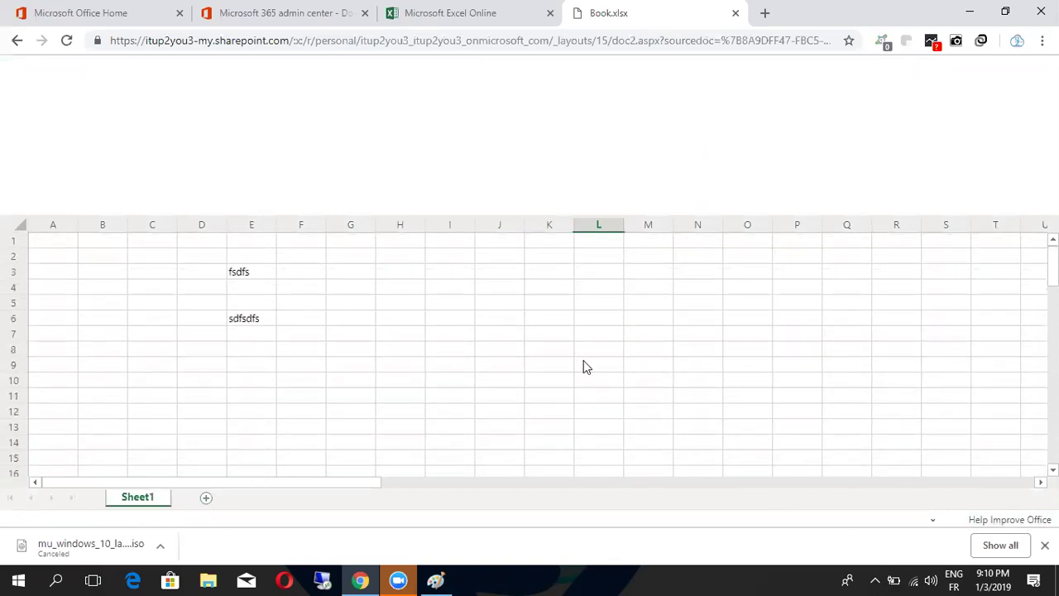
click(16, 42)
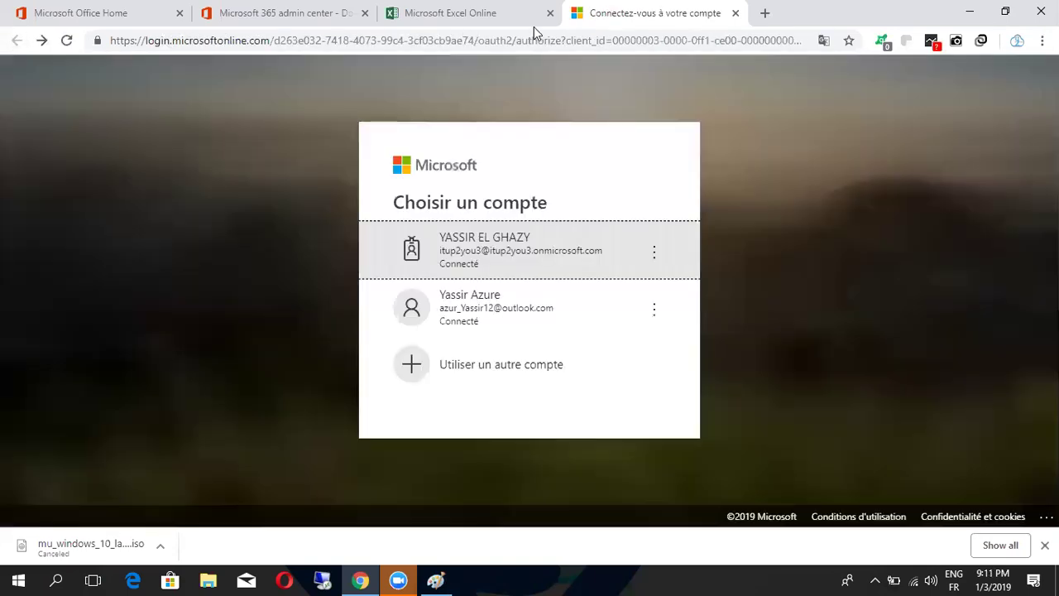
click(533, 27)
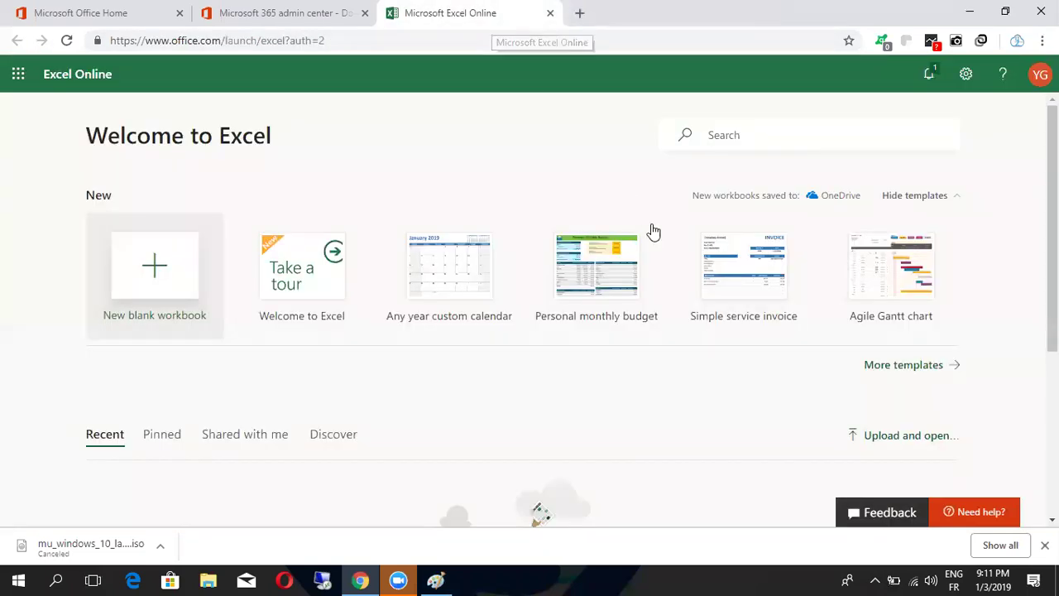
Step: Launch Word Online from the app launcher and start a new blank document, Document.docx
click(18, 79)
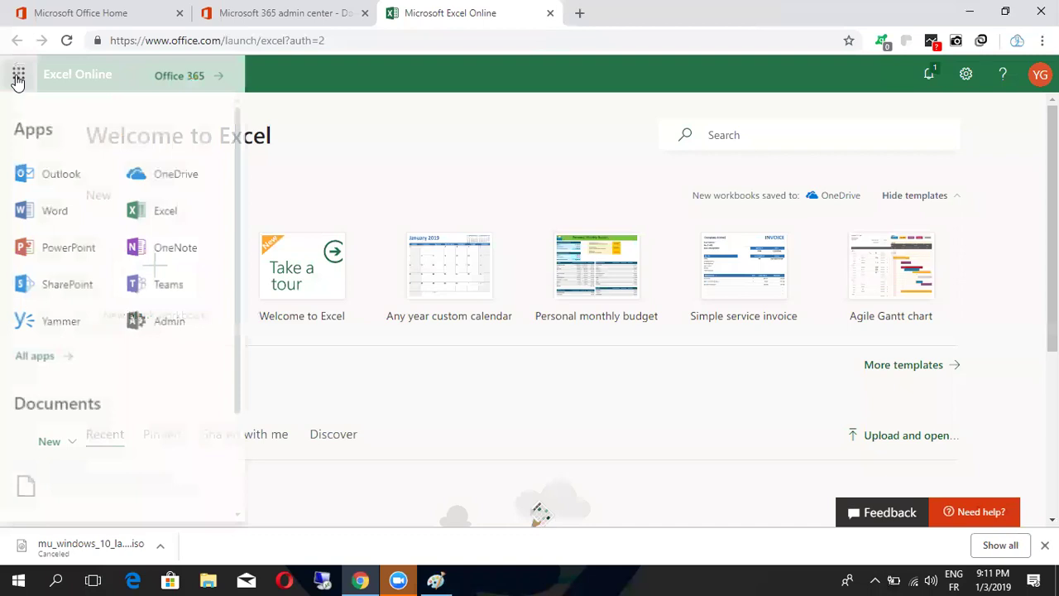
click(57, 218)
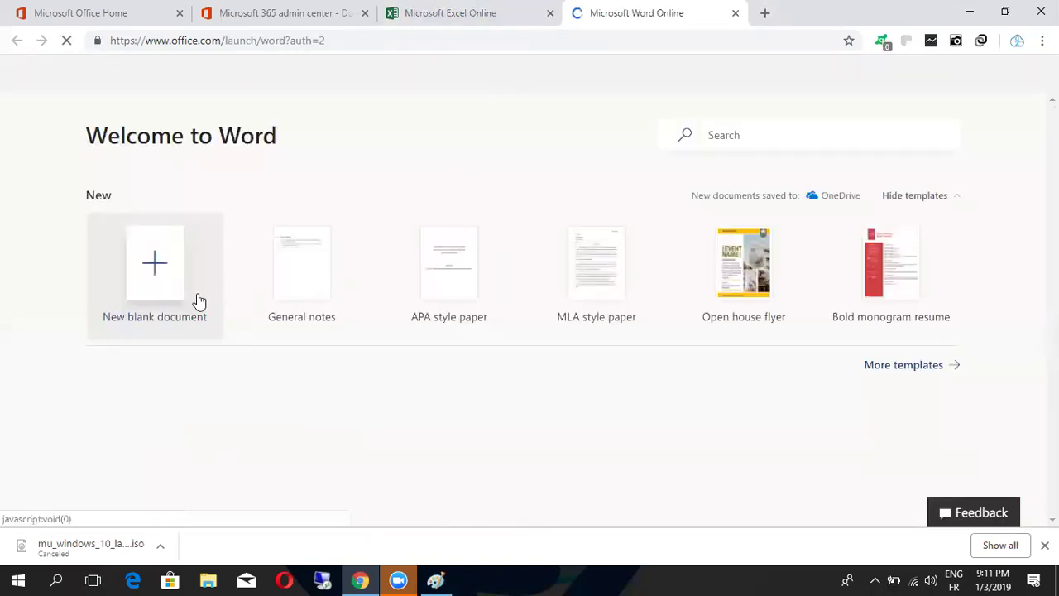
click(157, 275)
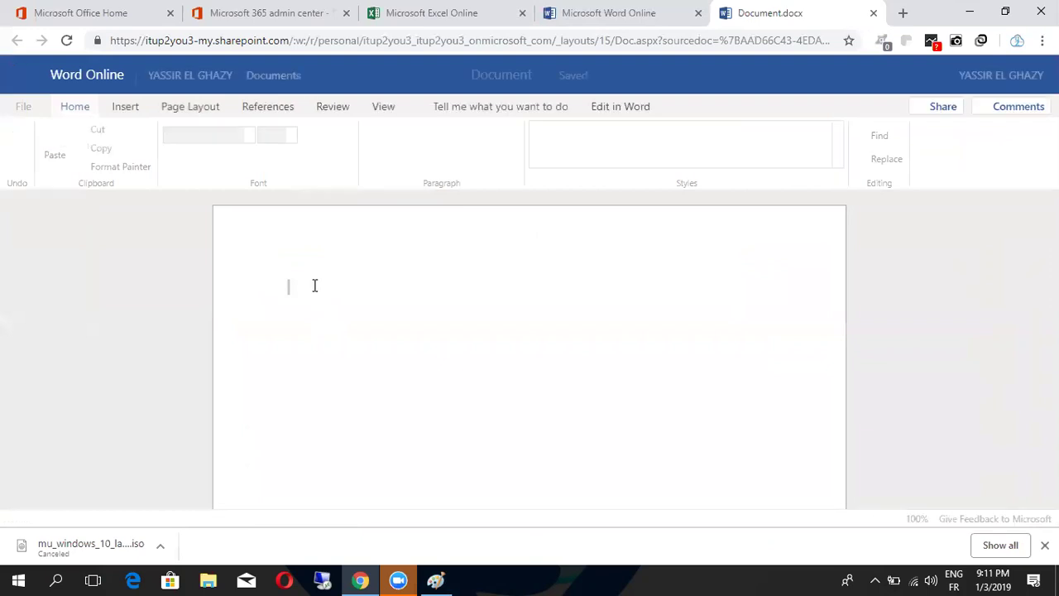
Step: Type the test line YASDQSDFDDFGDFGDFGDF and save a copy as Document1.docx in OneDrive Files
text(YASDQSDFDFGDF)
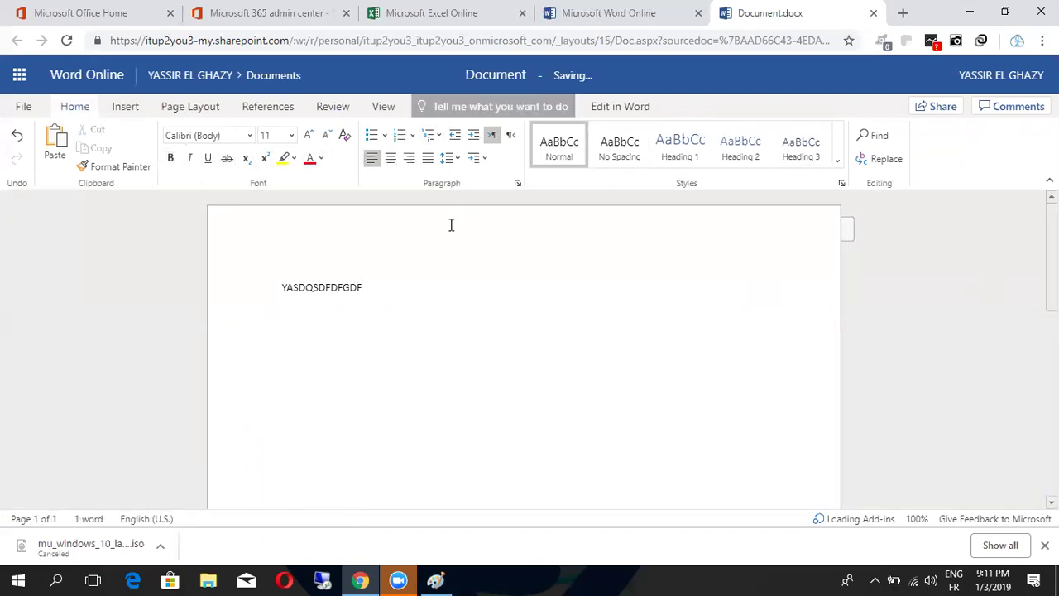
text(GDFGDFGDFDF)
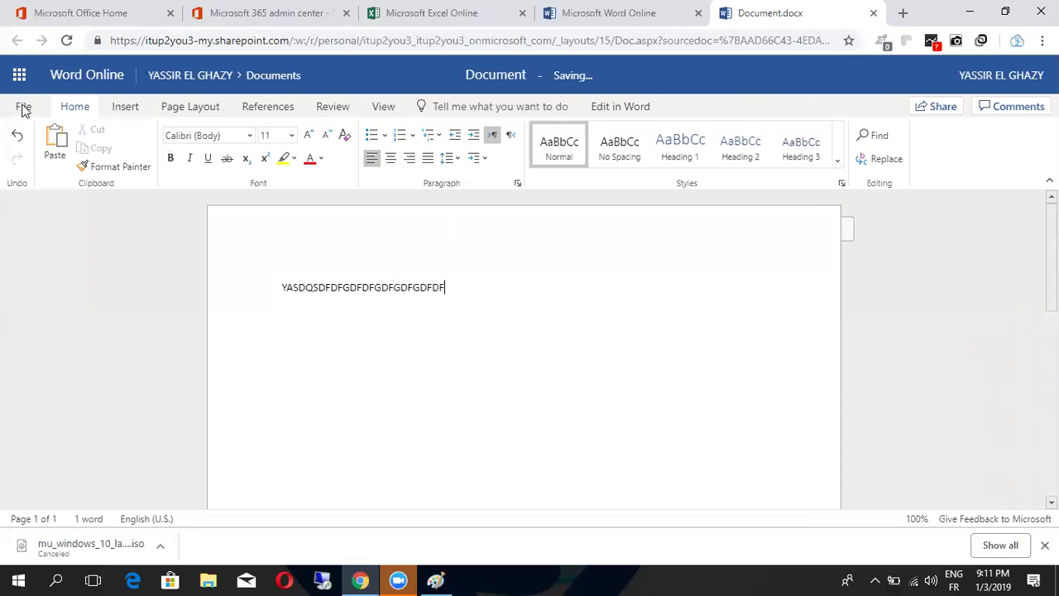
click(23, 110)
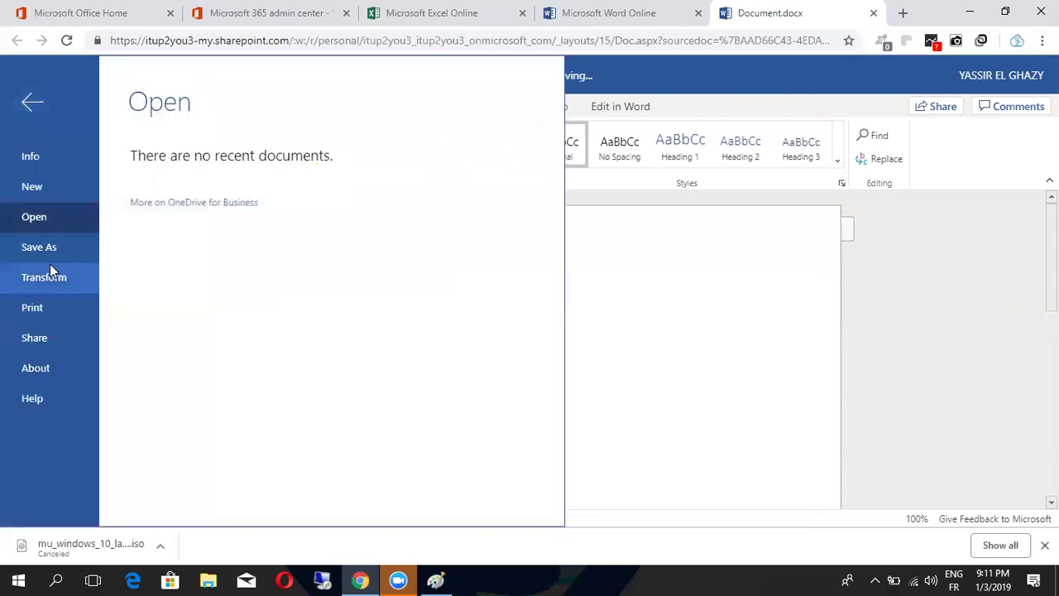
click(50, 246)
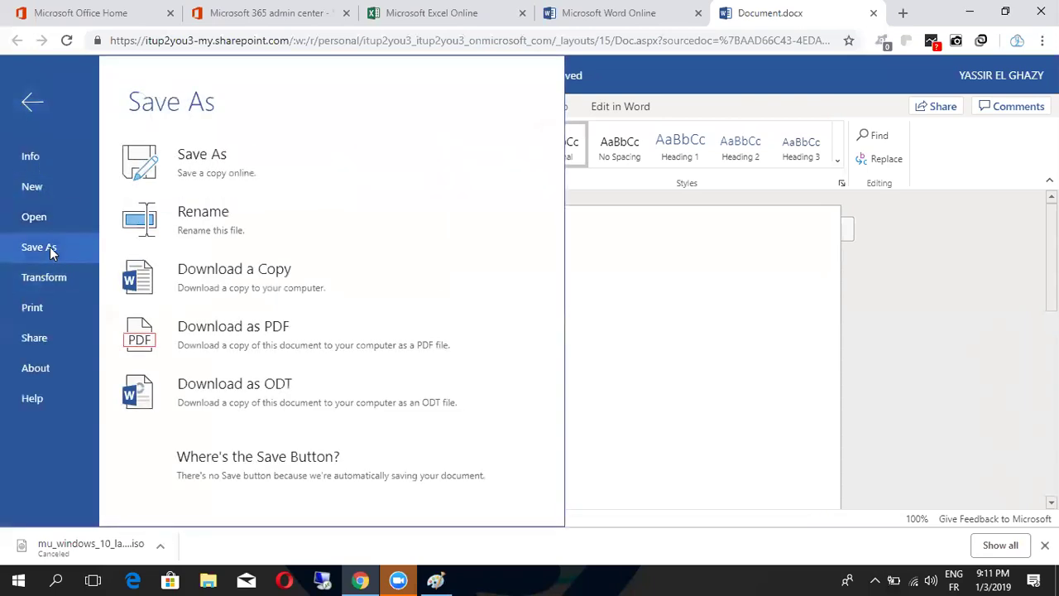
click(221, 170)
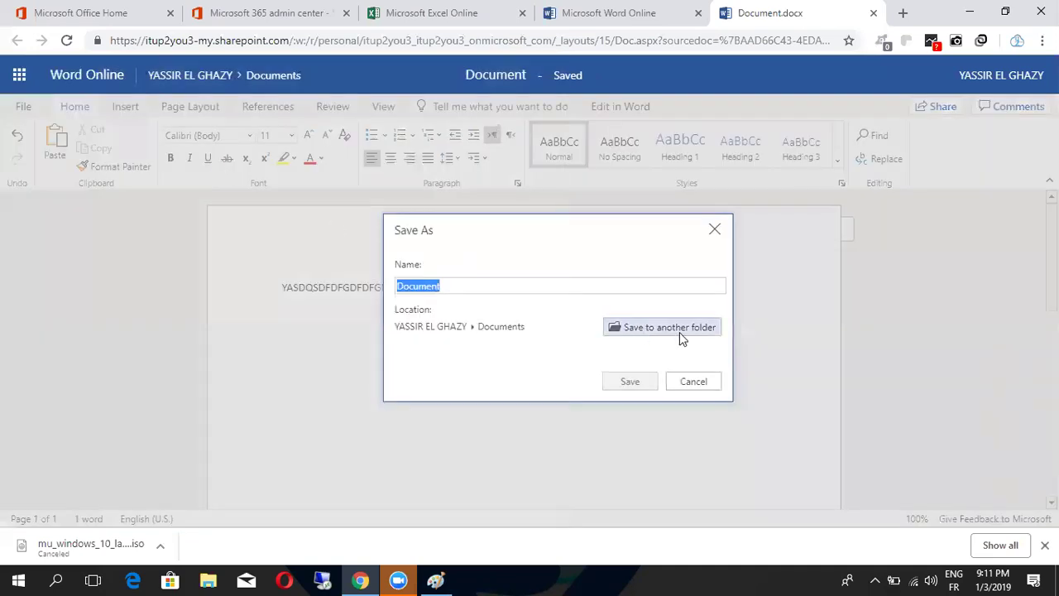
click(489, 333)
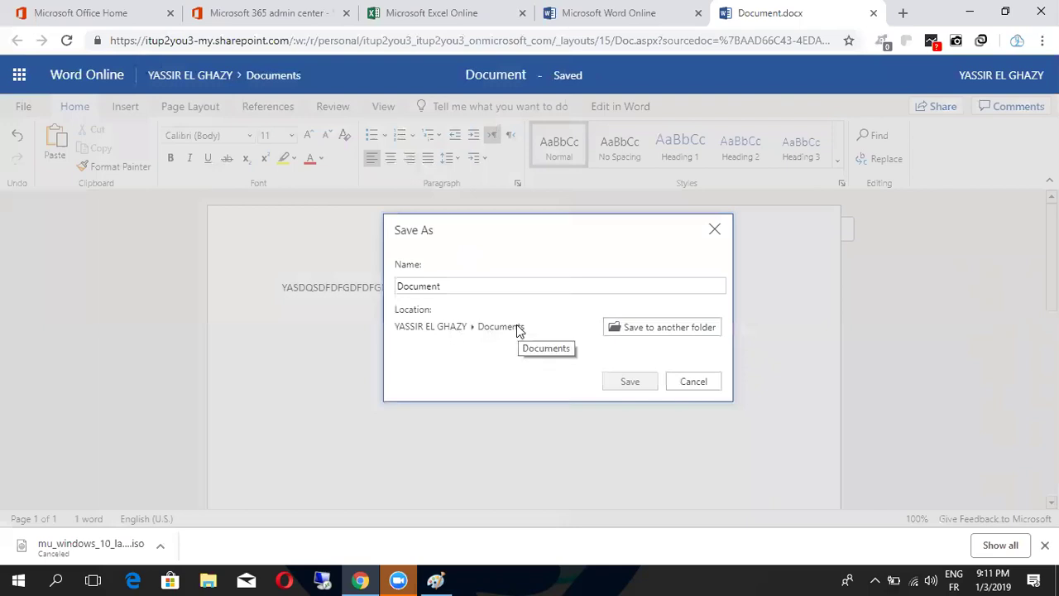
click(633, 333)
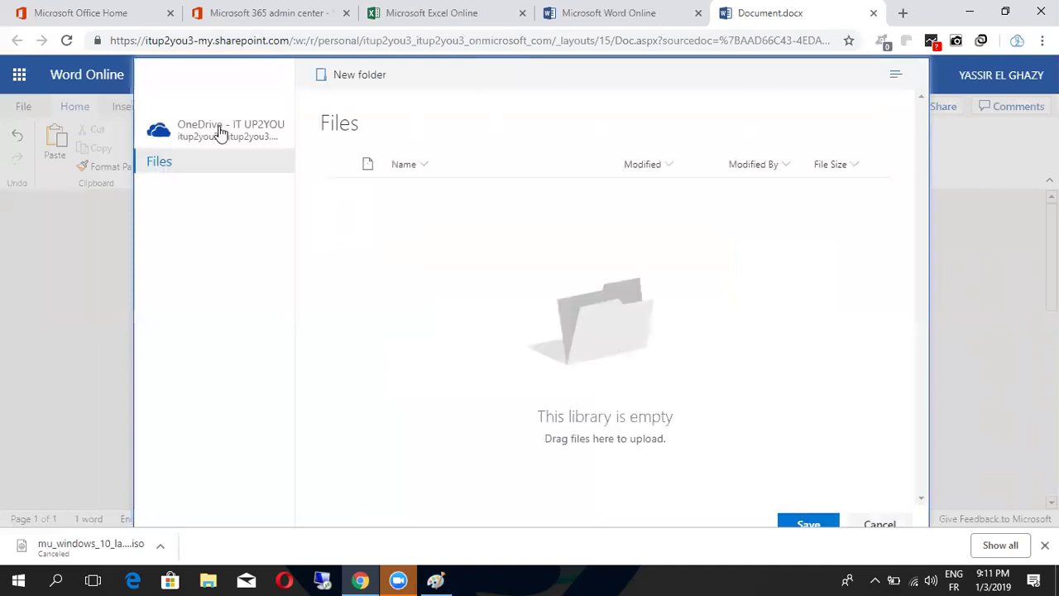
click(806, 524)
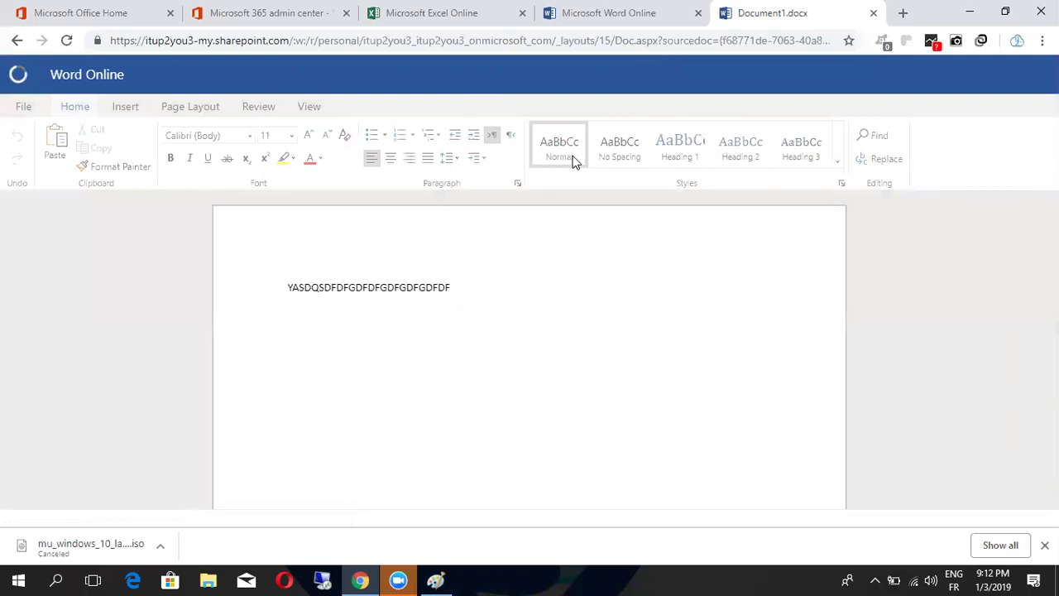
Step: Insert 'DFGDFDFDFDFDDF' into the middle of Document1's text line
click(399, 287)
click(354, 287)
text(DFGDFDFDFDF)
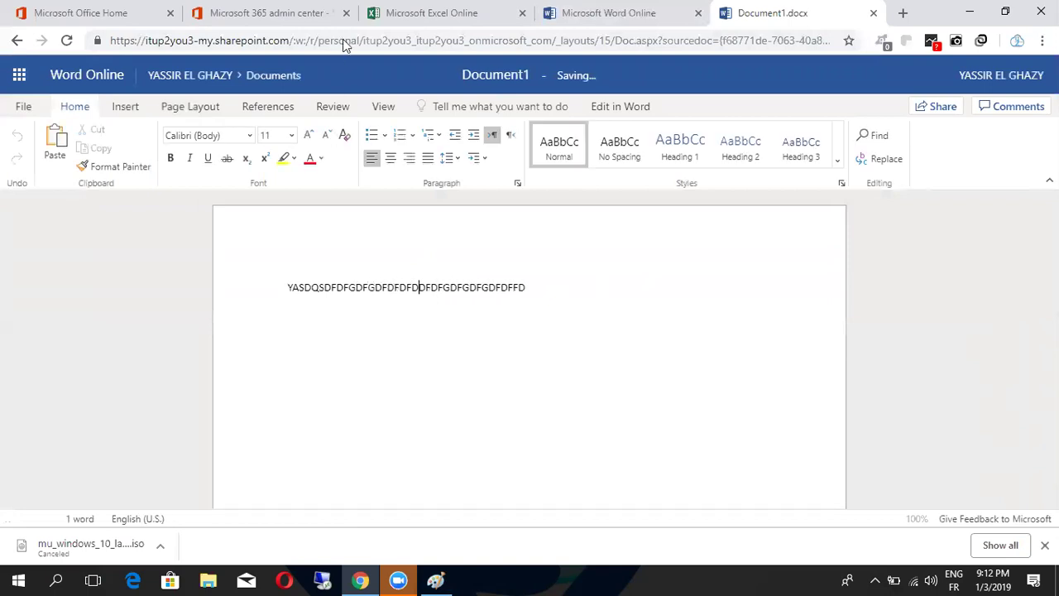
text(DDF)
click(342, 39)
click(381, 329)
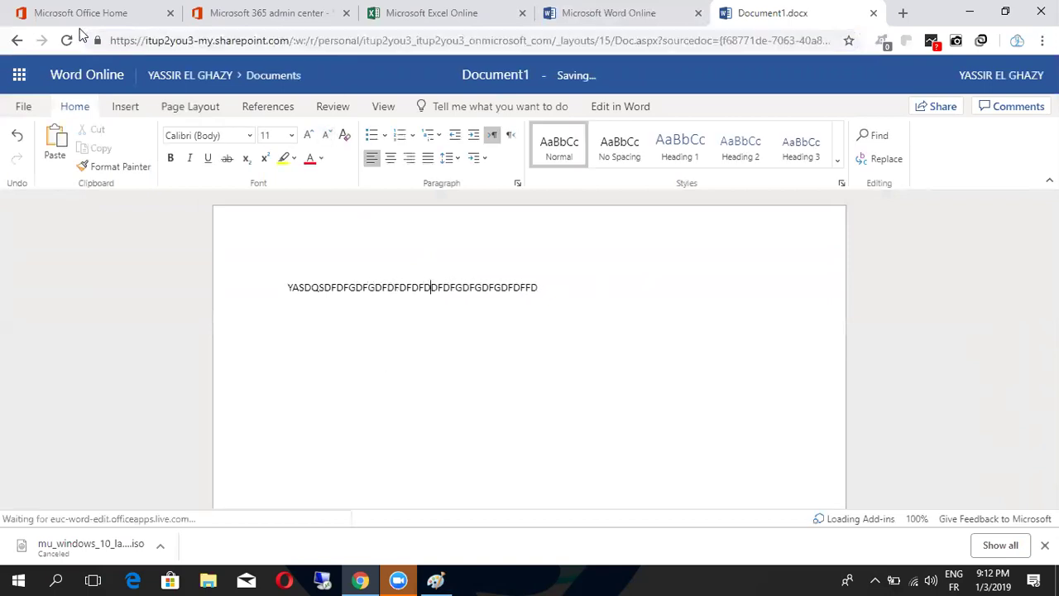
double_click(347, 287)
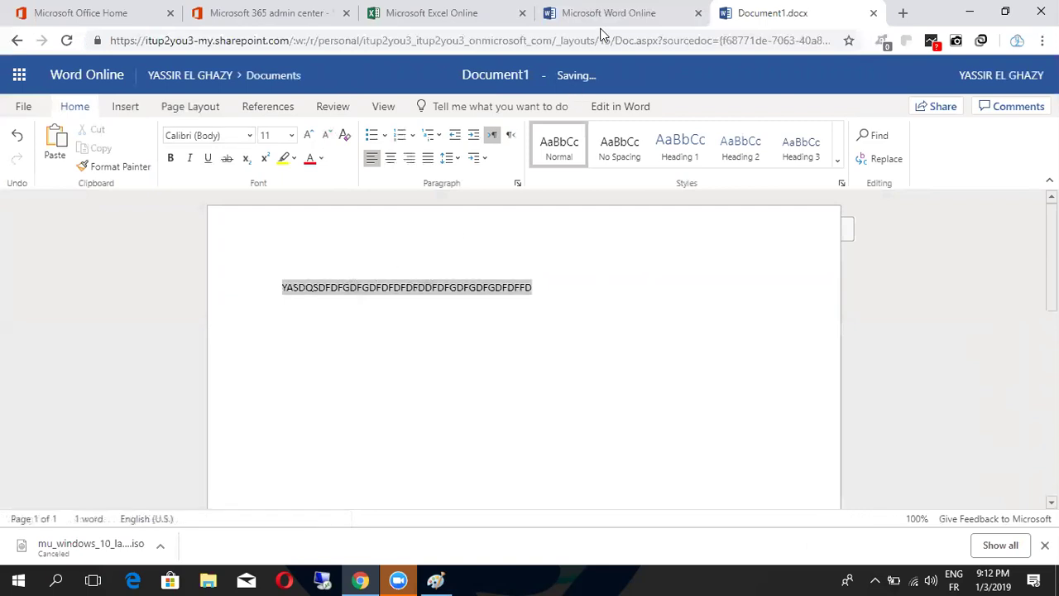
Step: Go from the Welcome to Word page to OneDrive via the app launcher
click(608, 12)
click(16, 77)
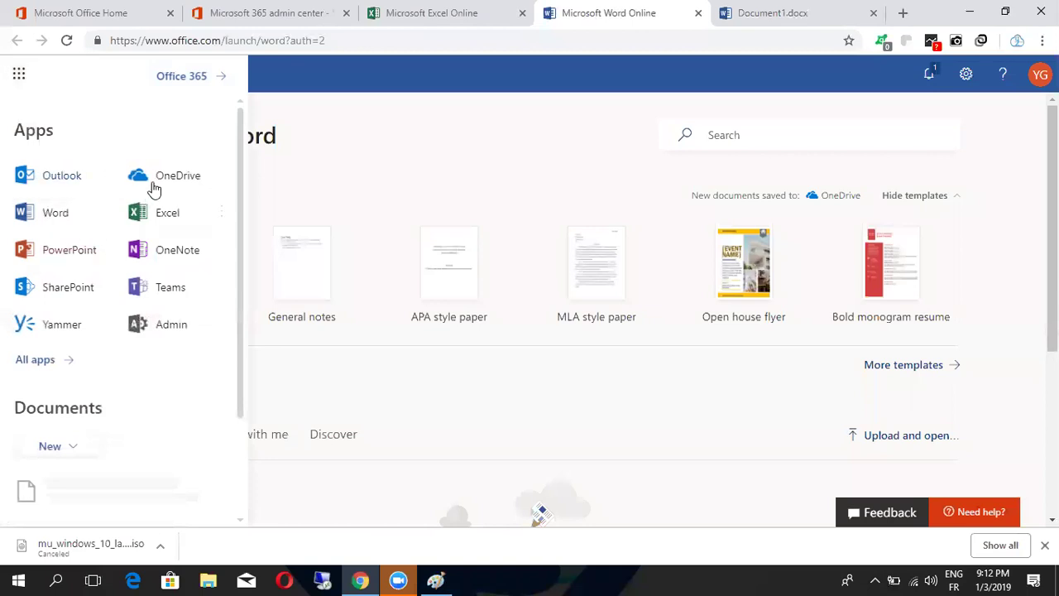
click(153, 182)
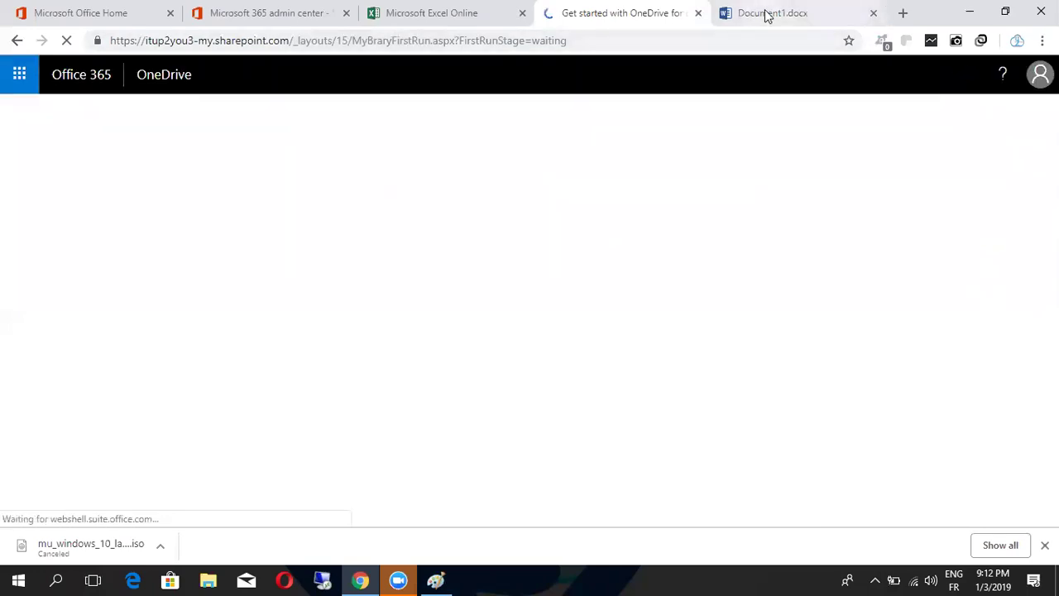
Step: Continue into the newly ready OneDrive and return to its Files list
scroll(558, 435, down, 1)
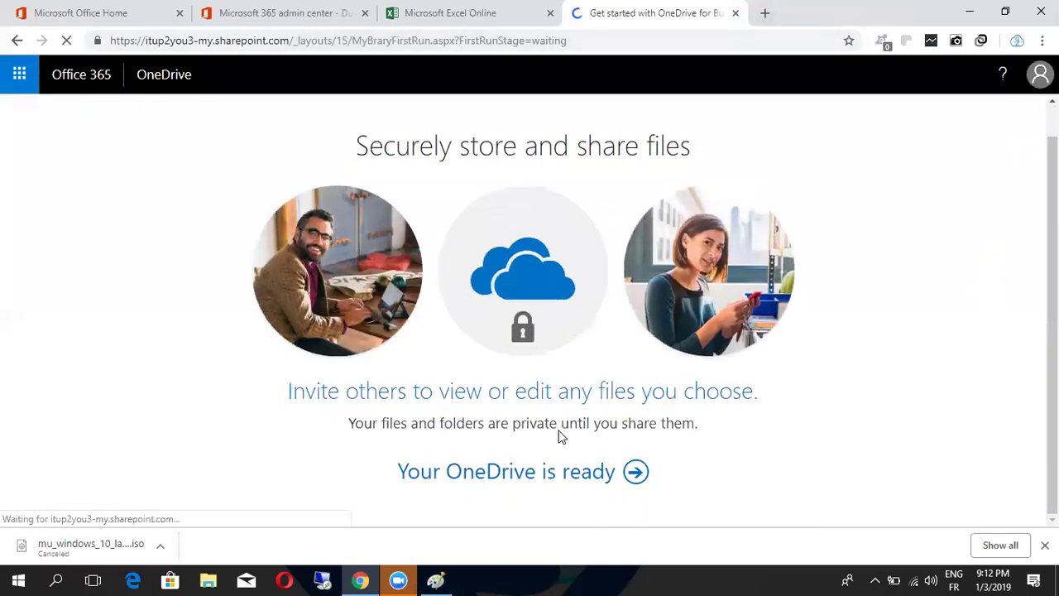
click(518, 478)
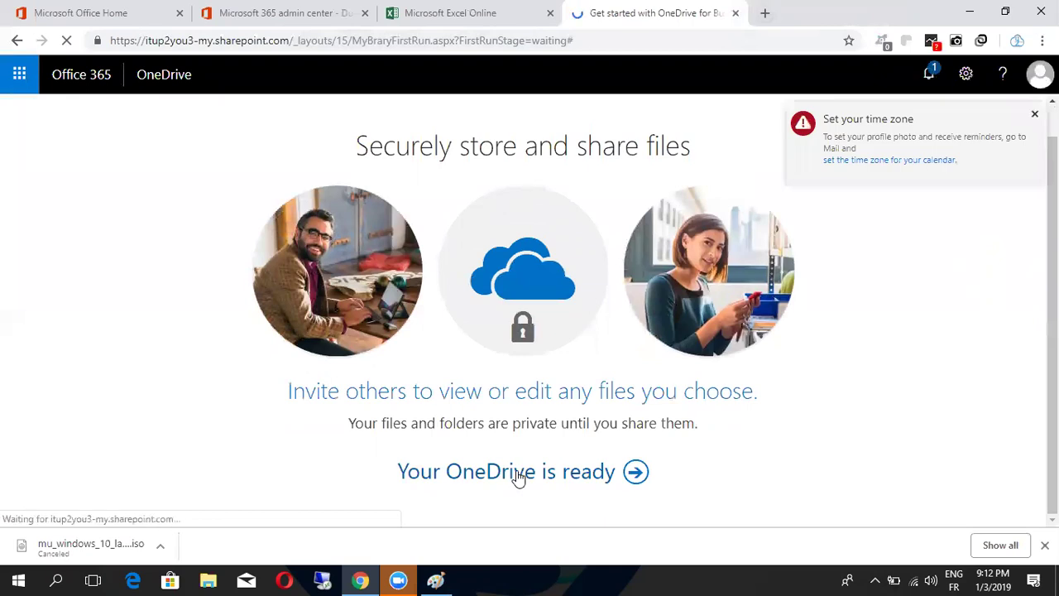
click(463, 12)
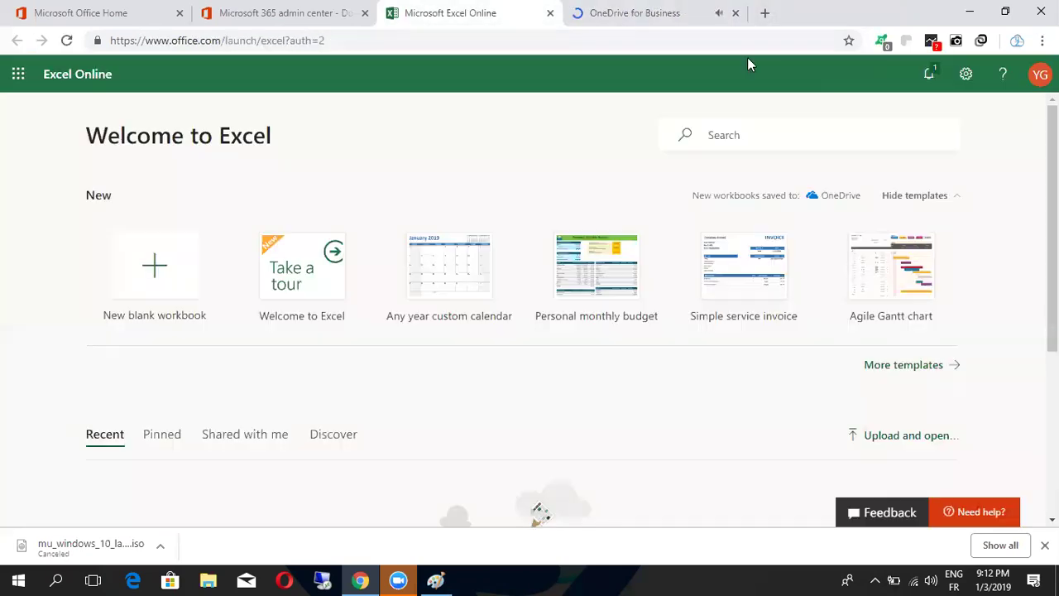
click(928, 79)
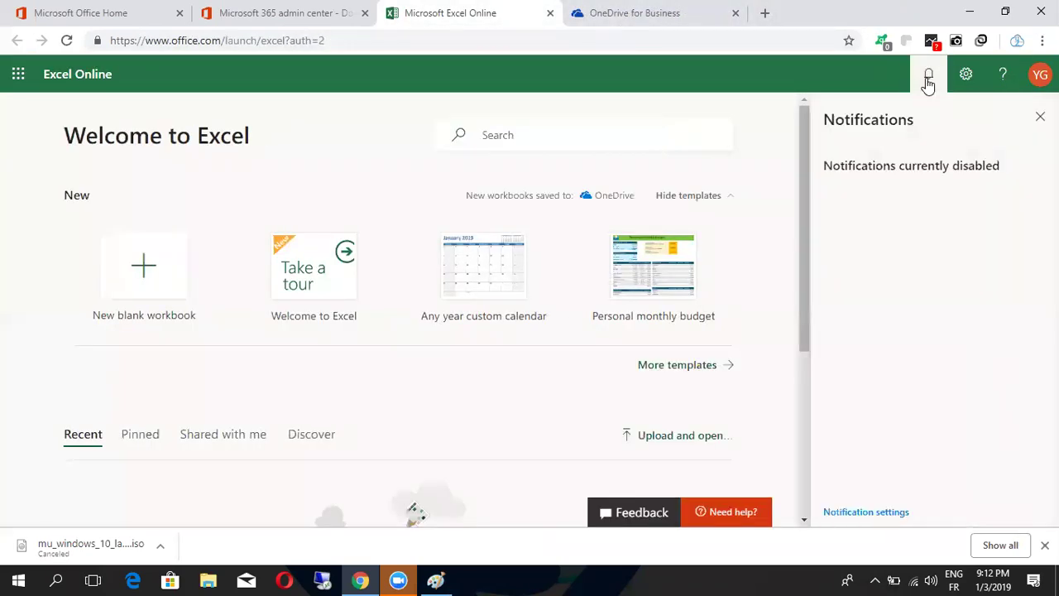
click(640, 14)
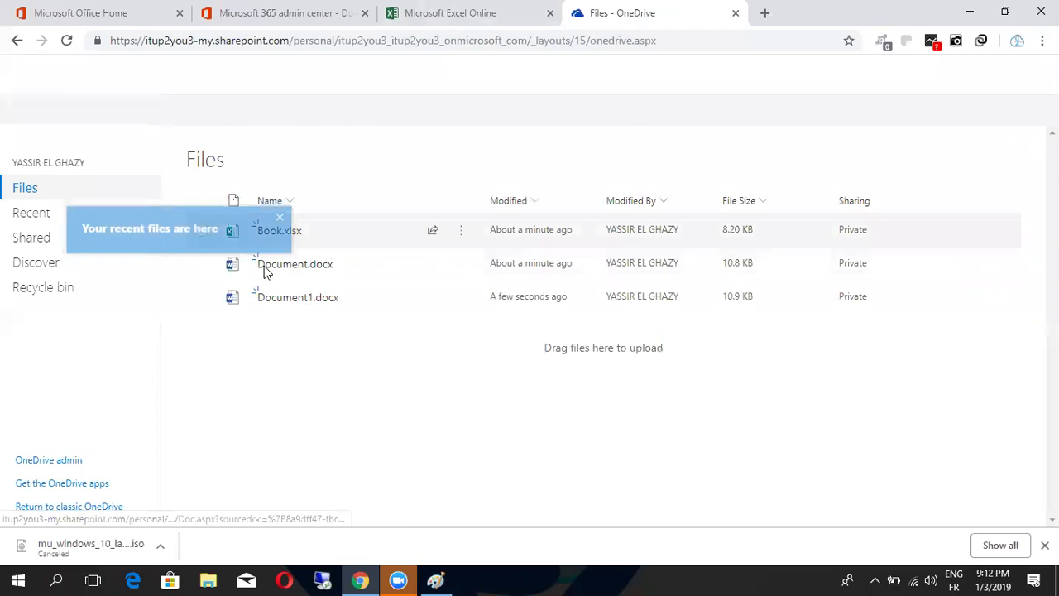
Step: Open Document.docx from OneDrive Files, switching between it and the file list while it loads
click(319, 265)
click(624, 14)
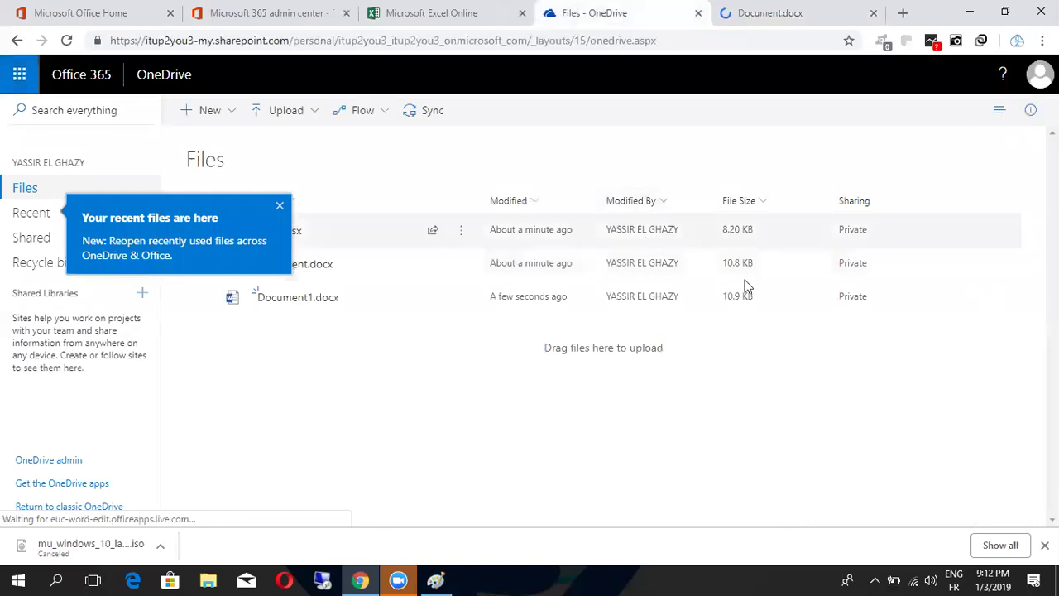
click(759, 15)
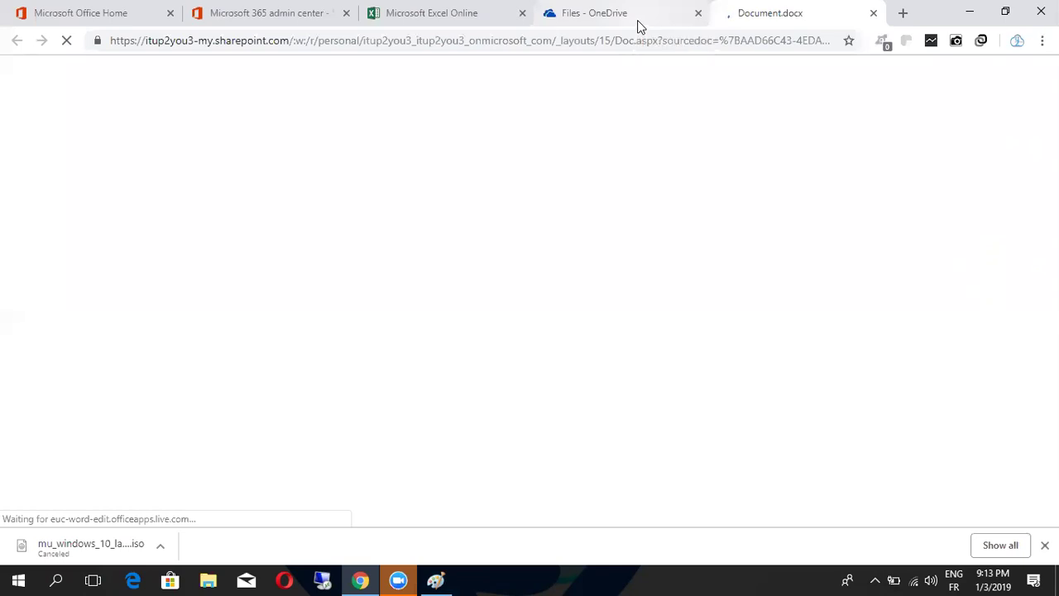
key(ctrl+shift+Tab)
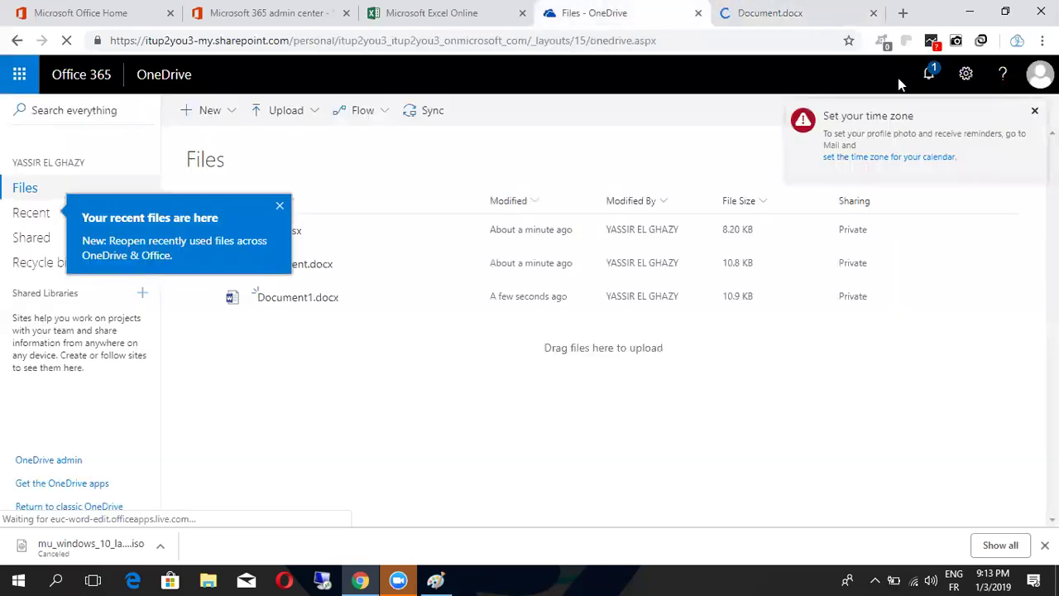
click(745, 8)
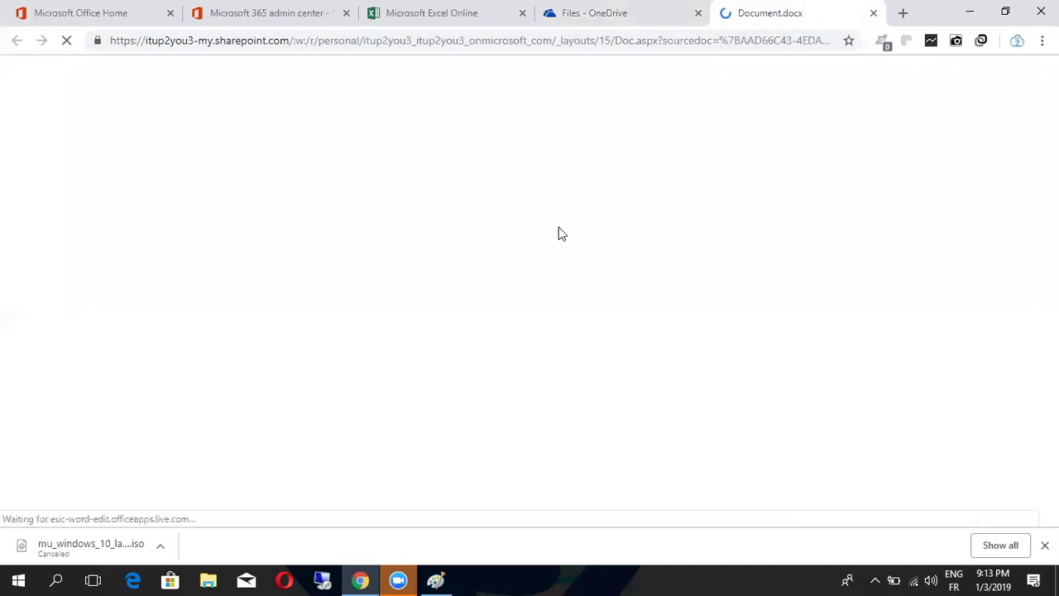
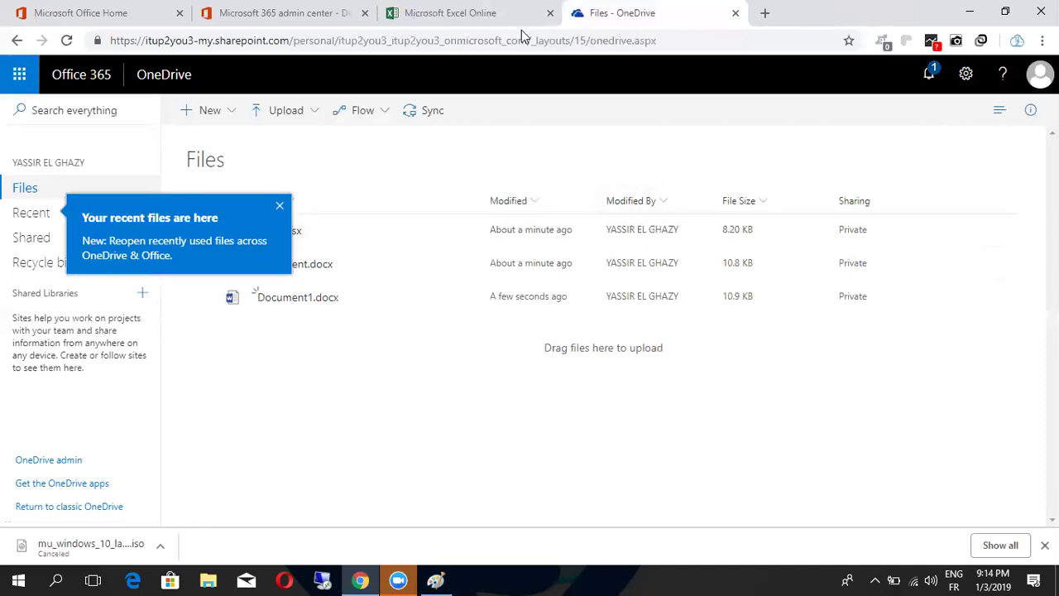
Step: Dismiss the recent-files tip and go to the Microsoft 365 admin center from the app launcher
click(279, 205)
click(19, 76)
click(19, 76)
click(19, 76)
click(154, 327)
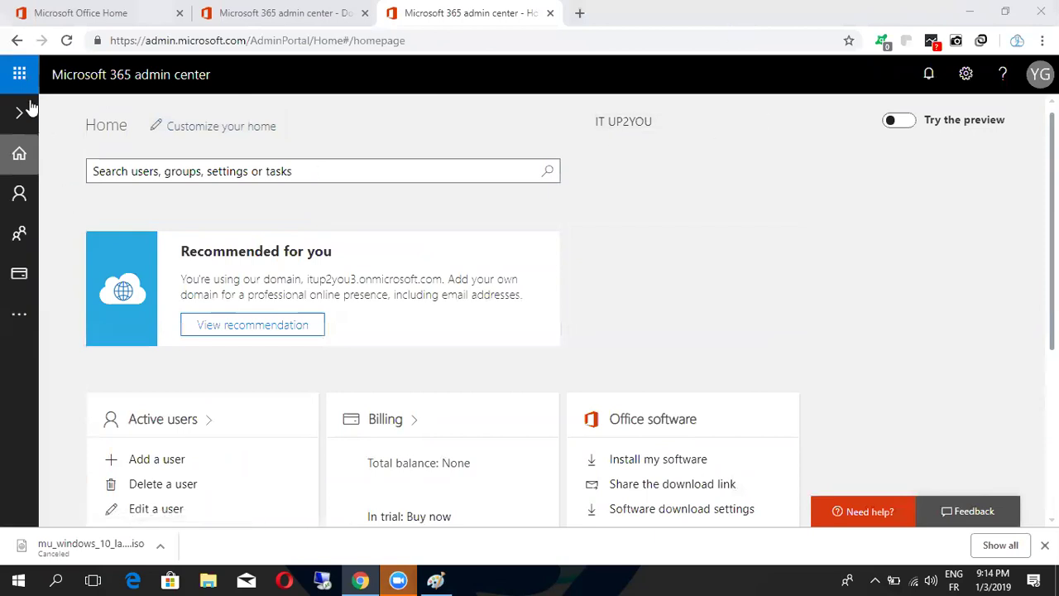
Step: Relaunch OneDrive's Files list from the waffle menu and bring up the file list actions menu
click(19, 74)
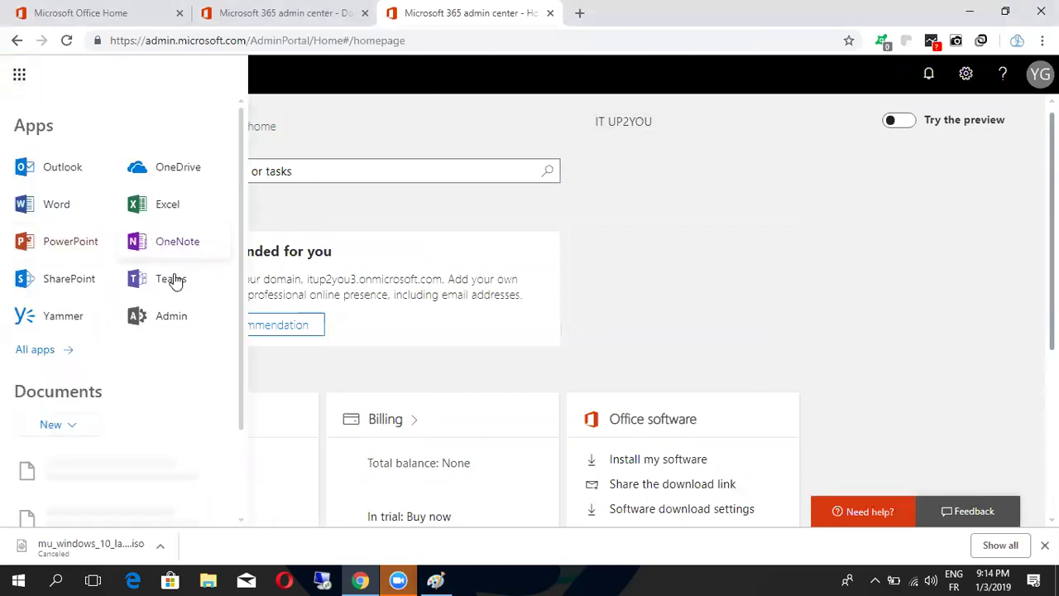
click(162, 176)
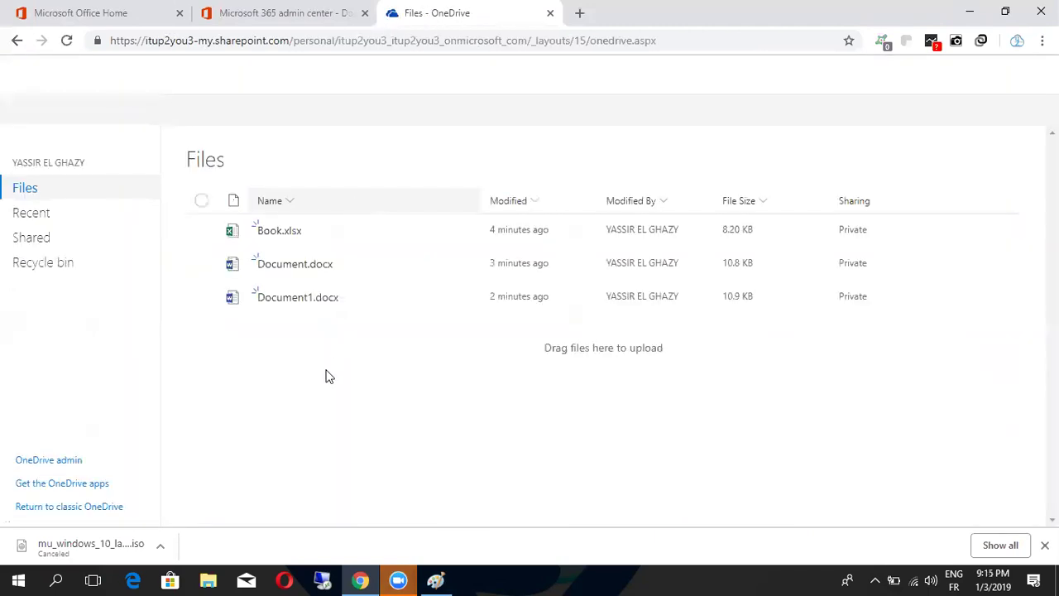
right_click(430, 372)
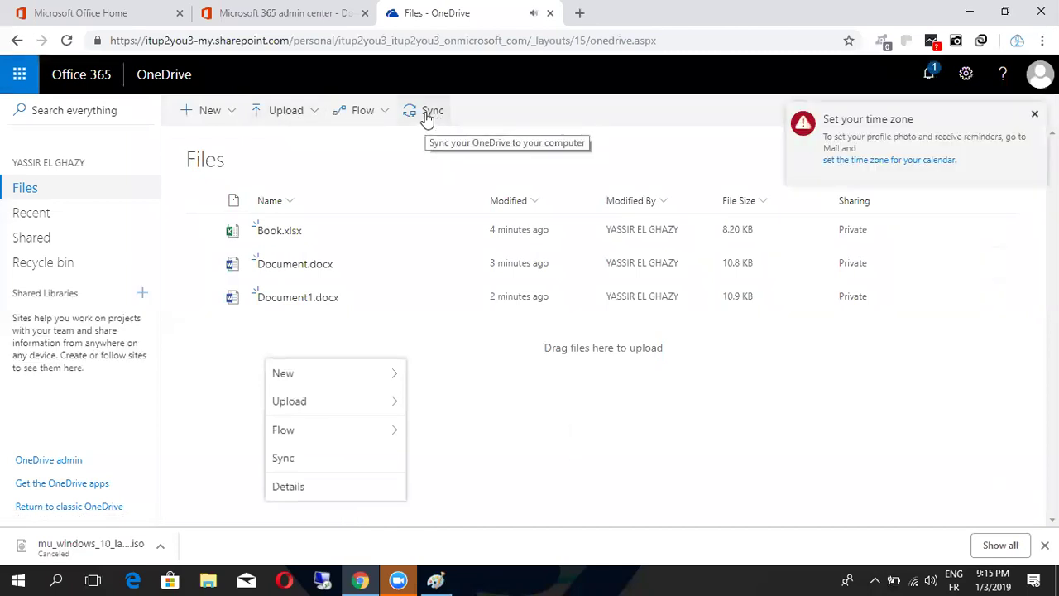
click(269, 116)
click(268, 142)
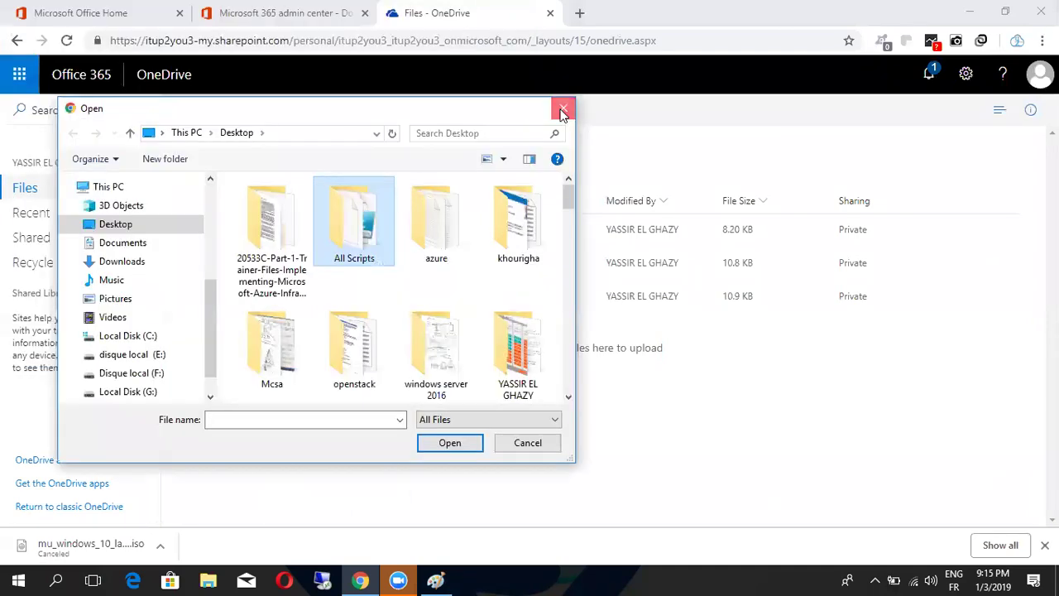
click(563, 108)
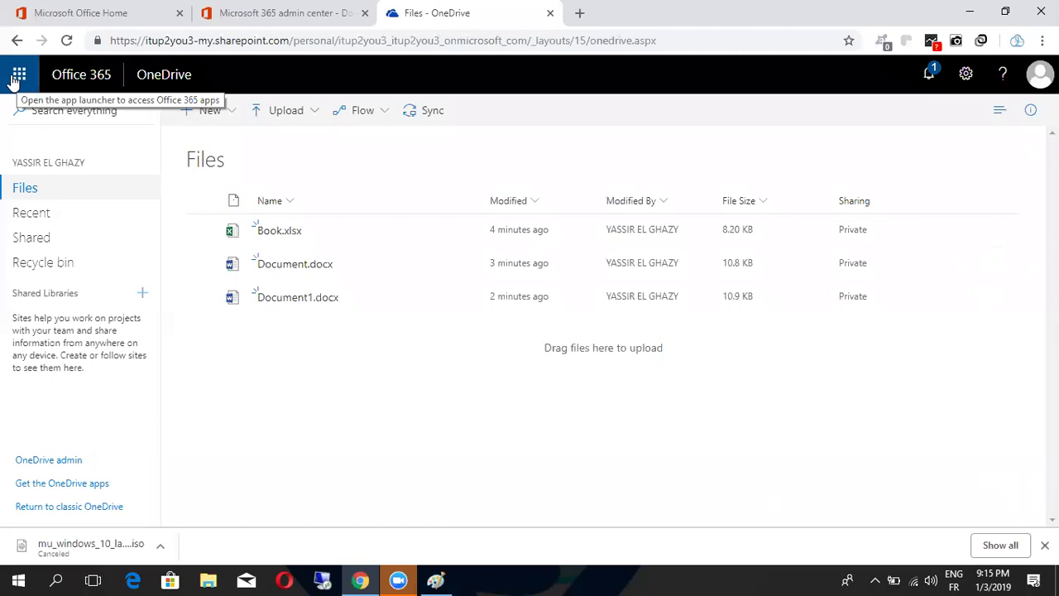
click(12, 80)
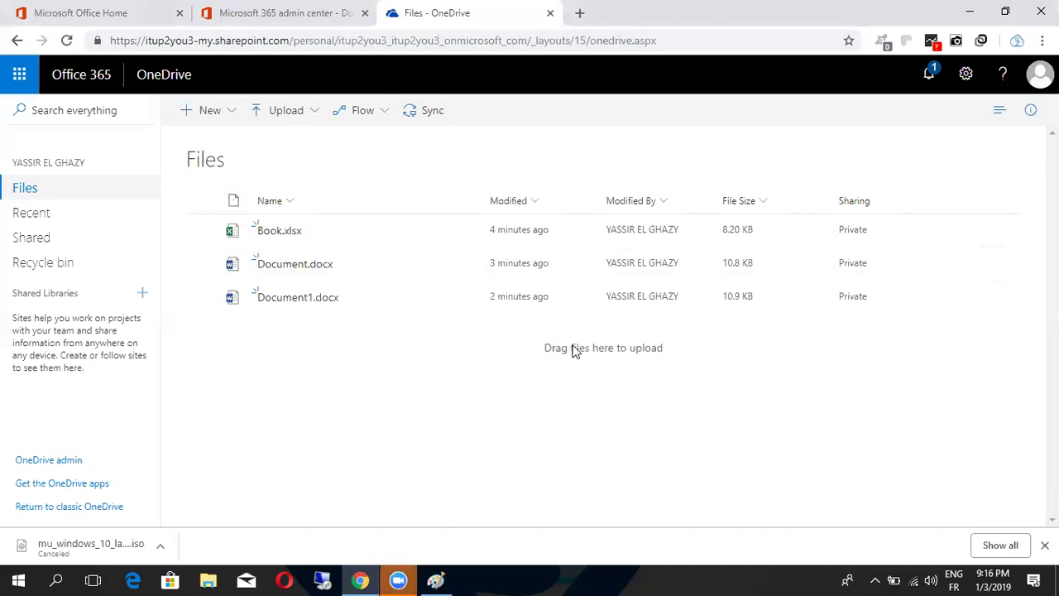
Step: Switch to the admin center tab and toggle its navigation between Show less and Show more
key(ctrl+shift+Tab)
key(ctrl+Tab)
key(ctrl+shift+Tab)
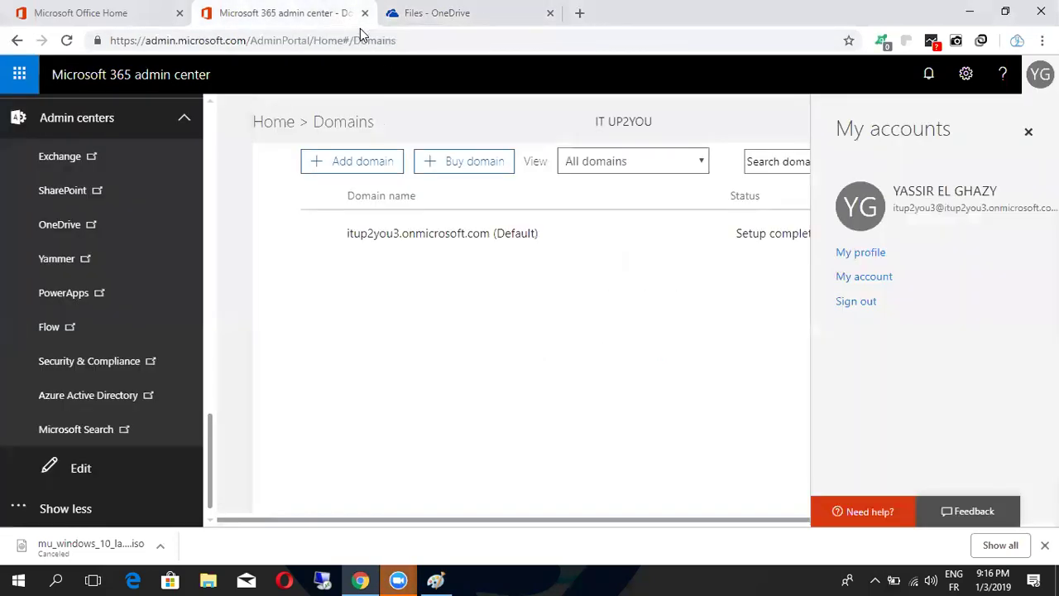
click(72, 506)
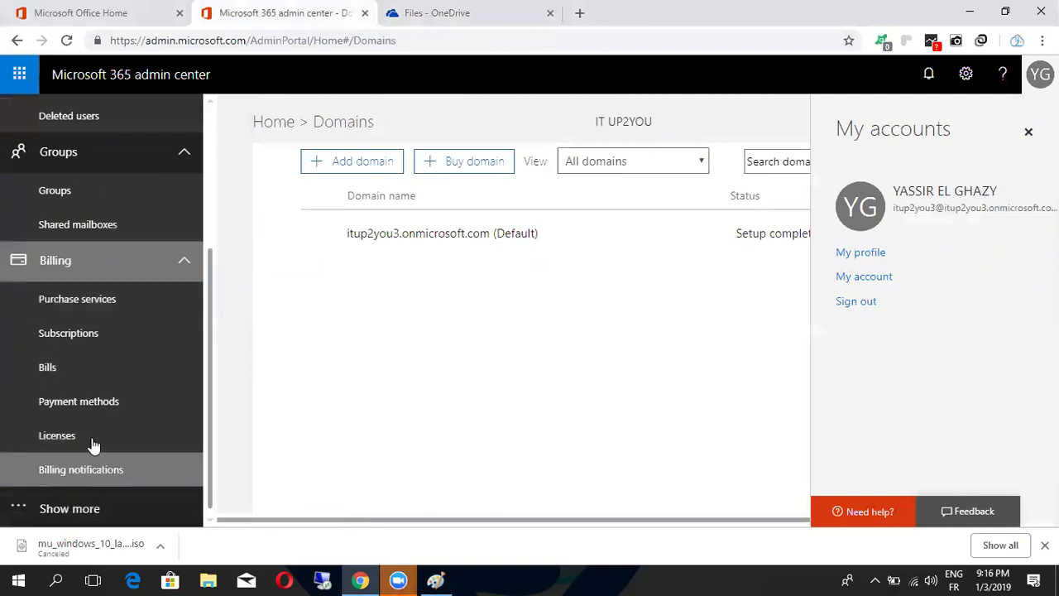
scroll(99, 389, up, 3)
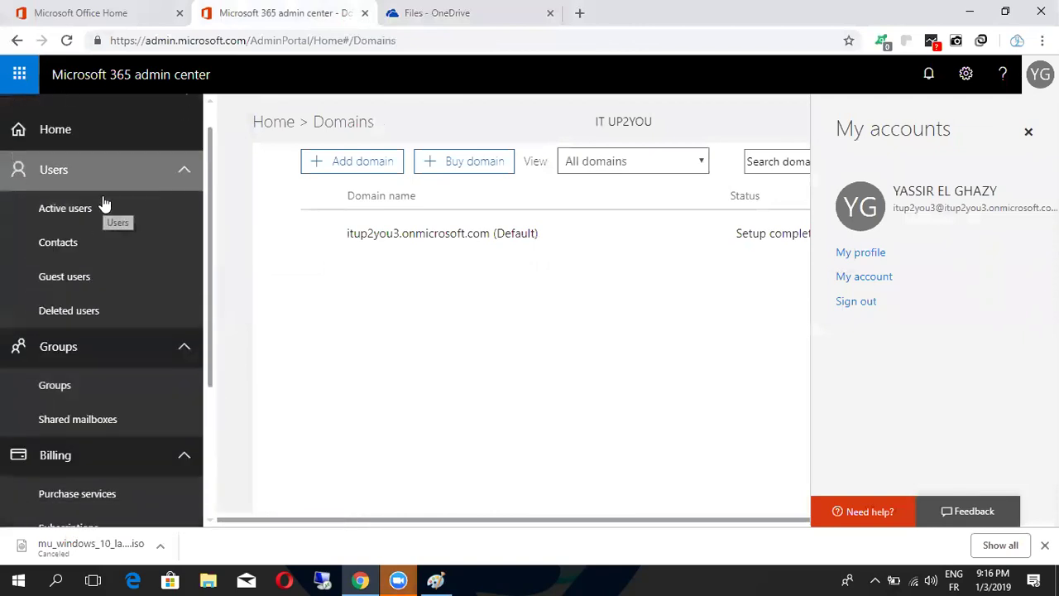
scroll(101, 201, down, 3)
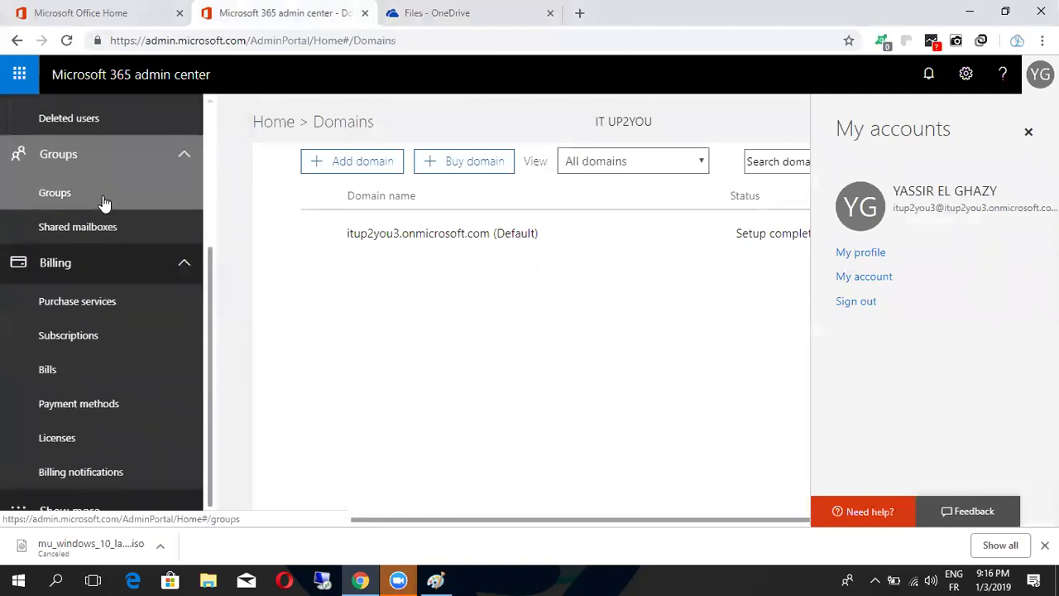
click(72, 508)
scroll(116, 385, down, 5)
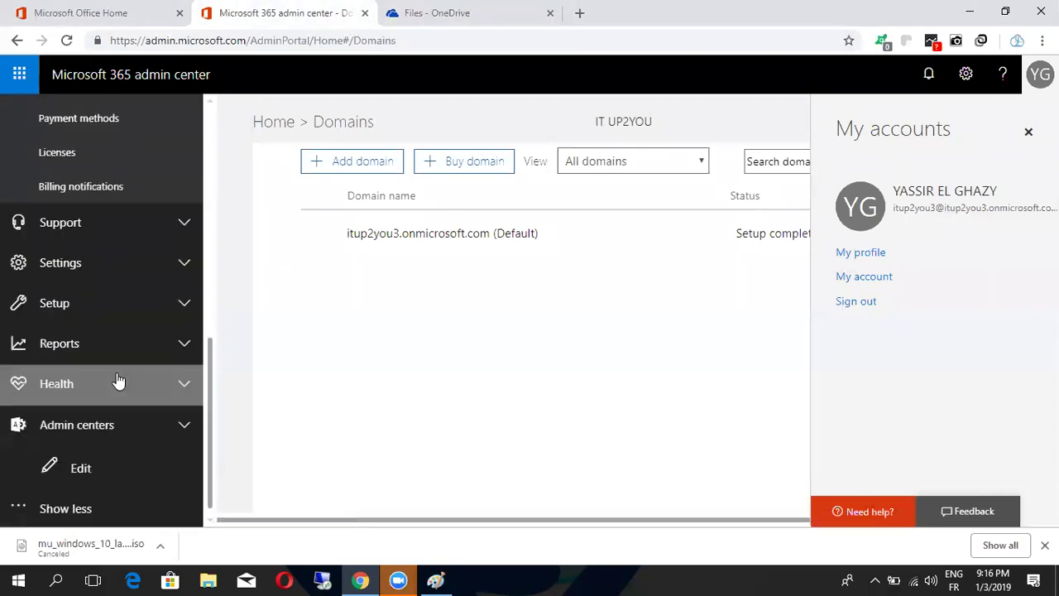
Step: Choose Edit in the navigation, then close the OneDrive and Office Home tabs
click(80, 469)
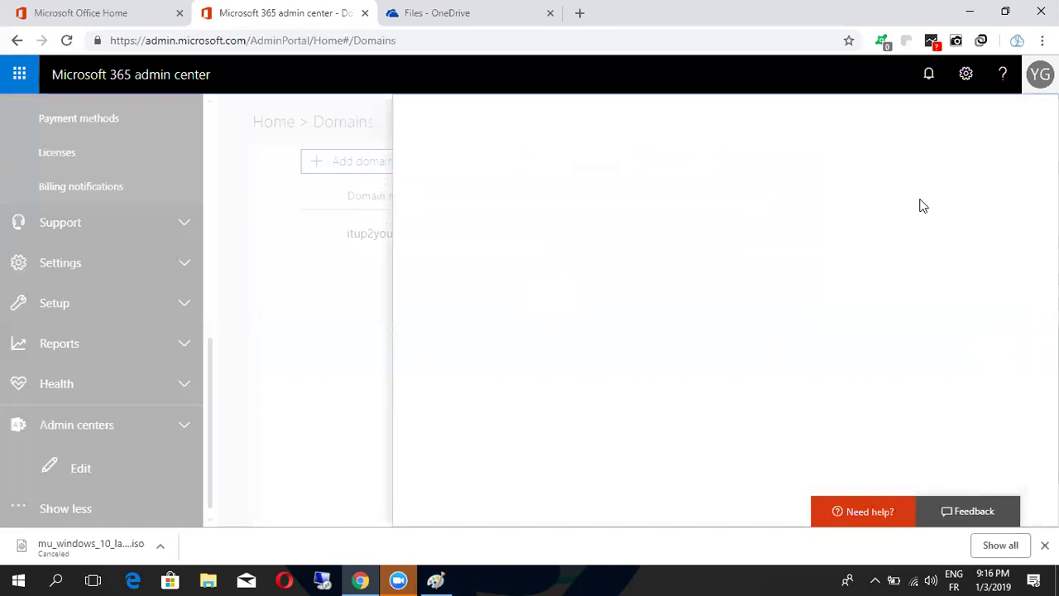
middle_click(403, 26)
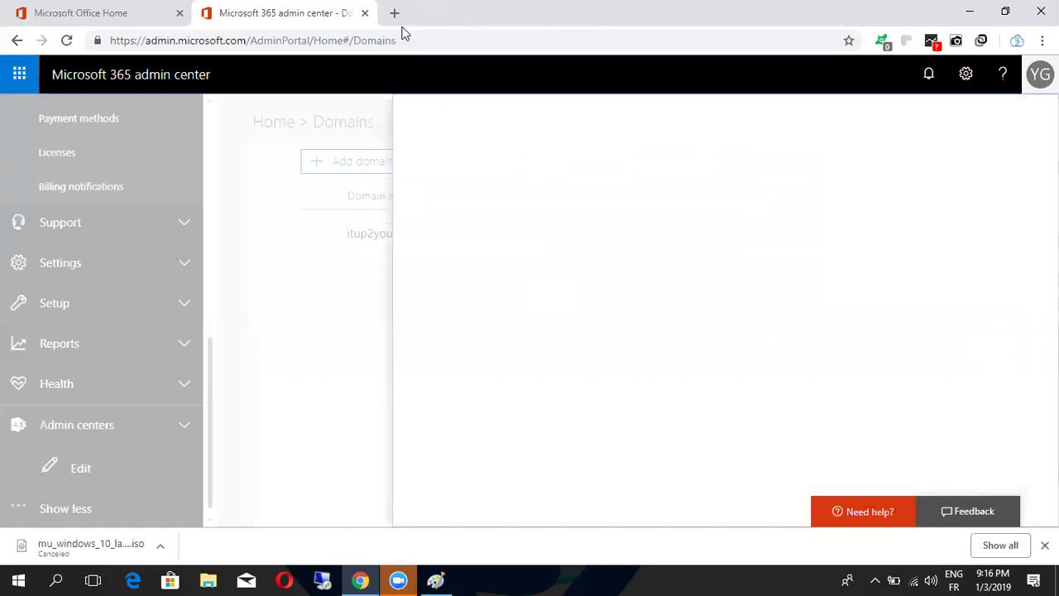
middle_click(120, 12)
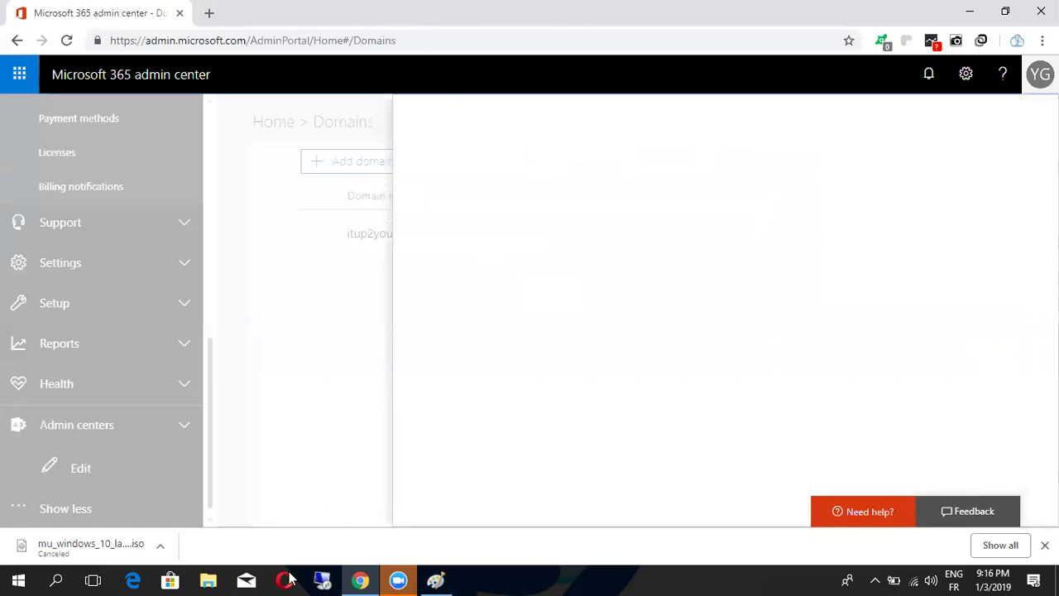
click(360, 579)
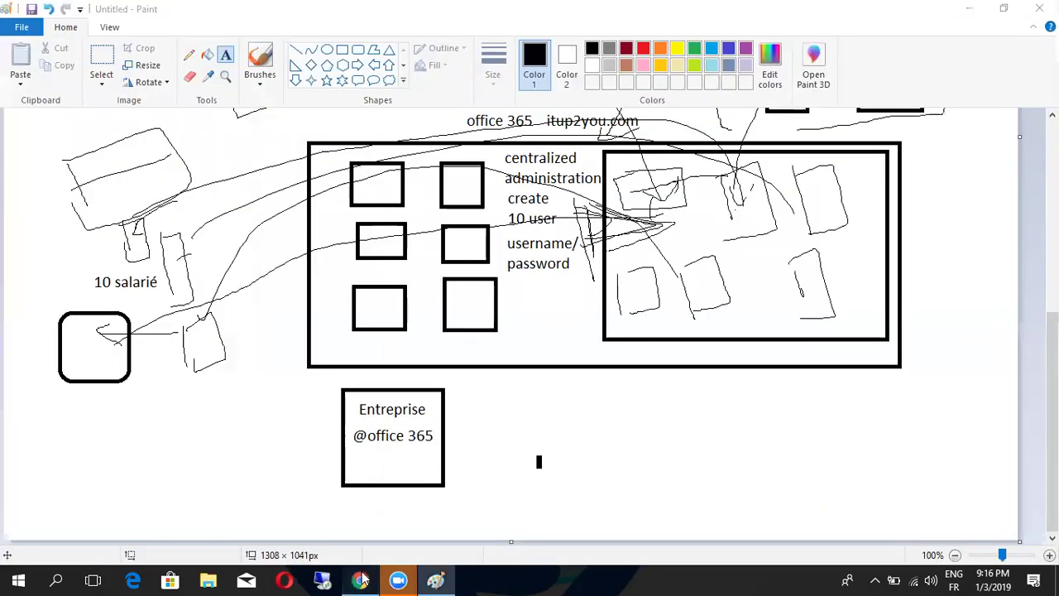
click(360, 579)
click(360, 579)
click(360, 579)
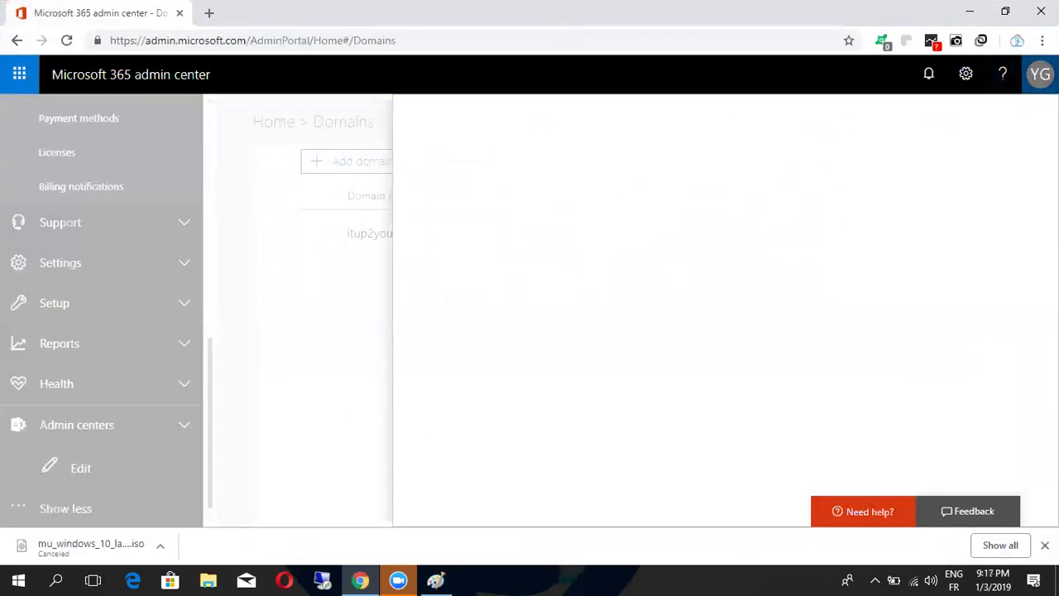
Step: Go to Admin via the app launcher, expand the left nav, and launch Exchange under Admin centers
click(19, 73)
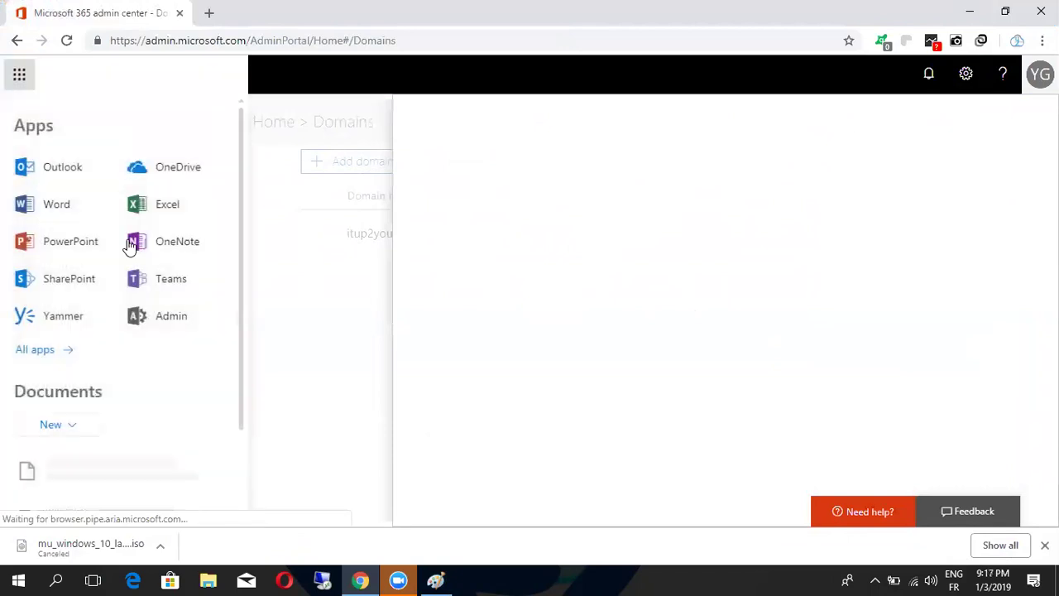
click(156, 326)
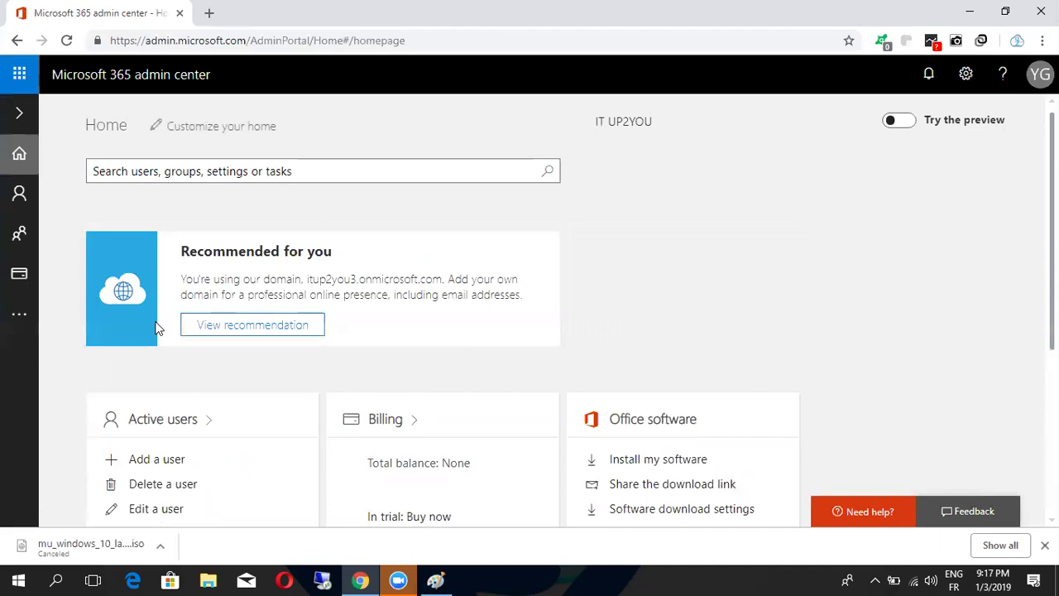
click(19, 313)
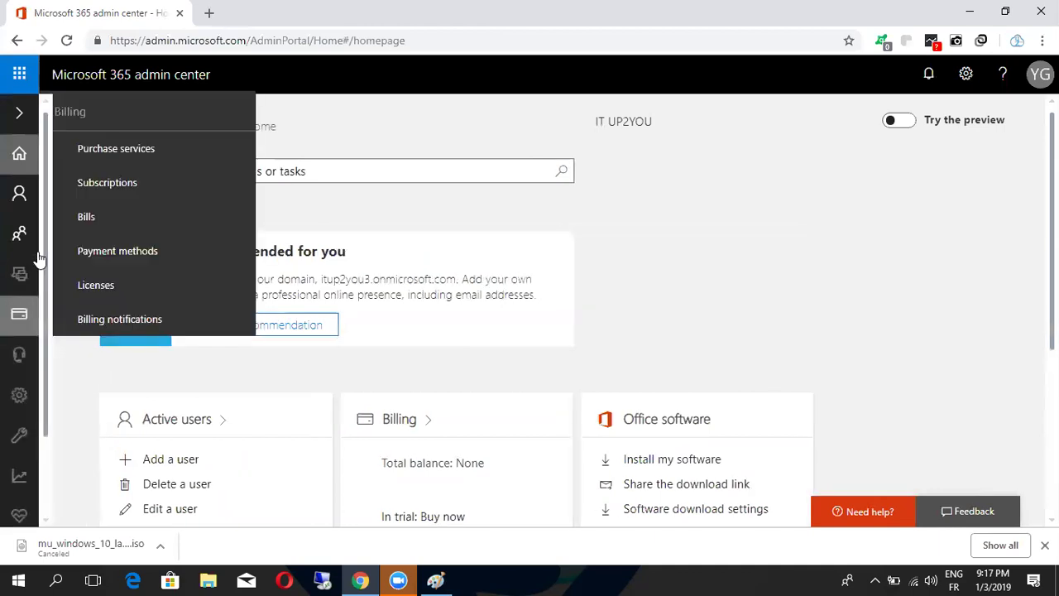
click(19, 115)
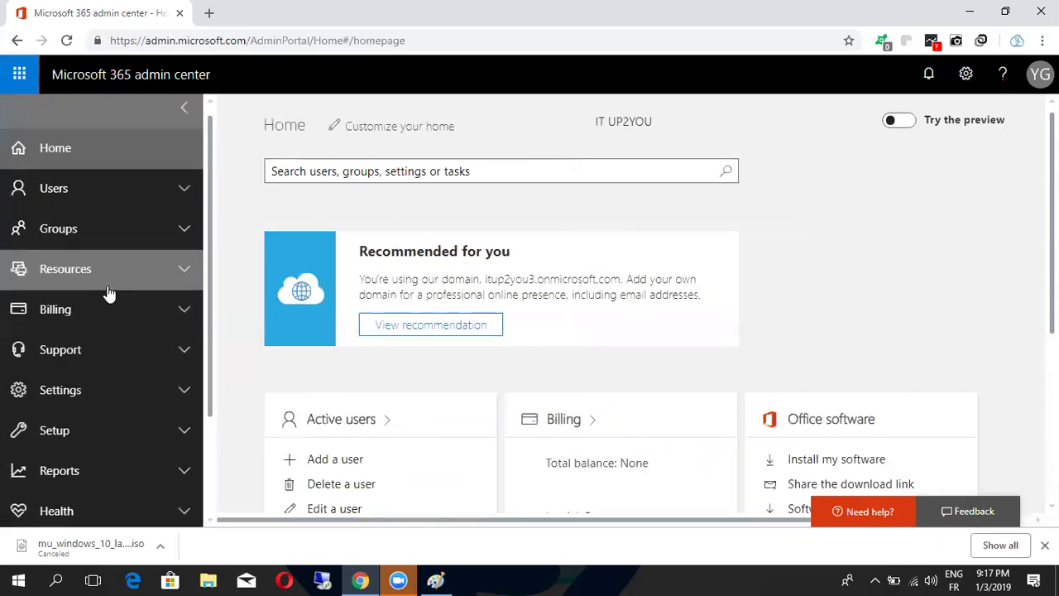
scroll(95, 372, down, 3)
click(89, 431)
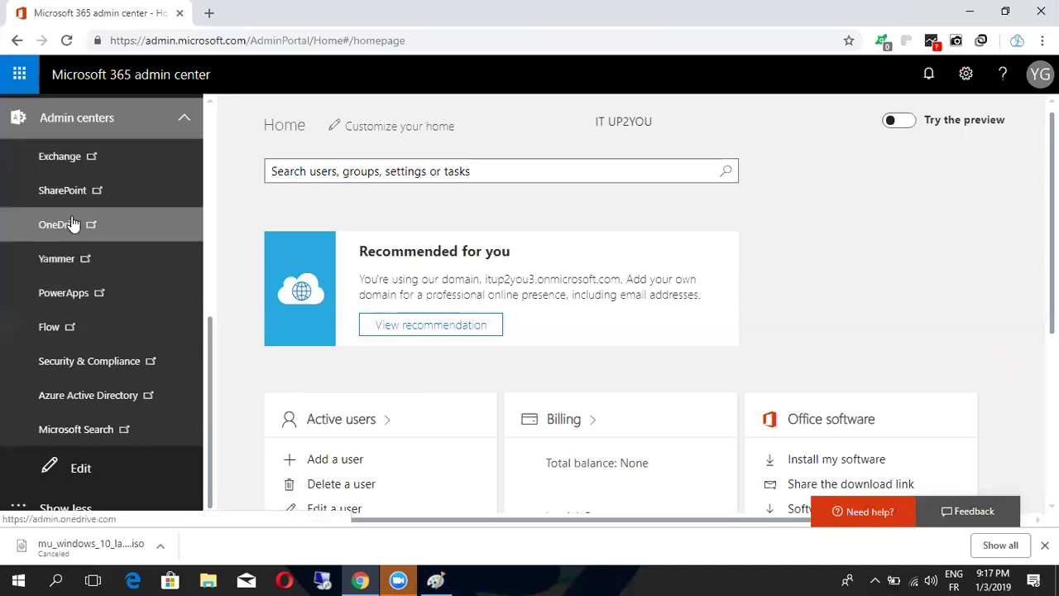
click(74, 169)
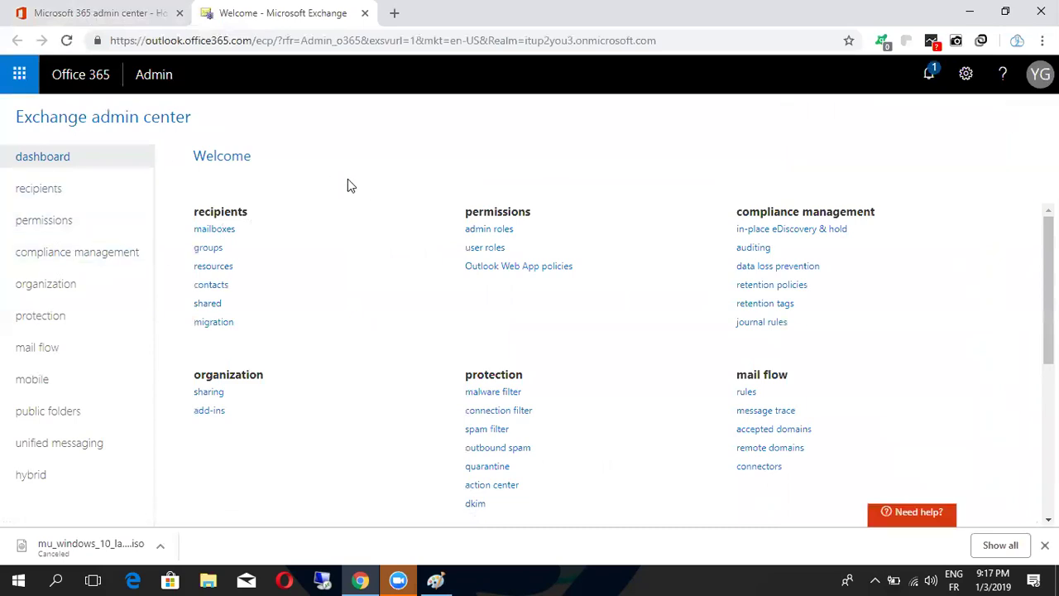
Step: Browse Exchange recipients, permissions, organization and mail flow, then return to the admin center tab
click(41, 190)
click(55, 222)
click(48, 293)
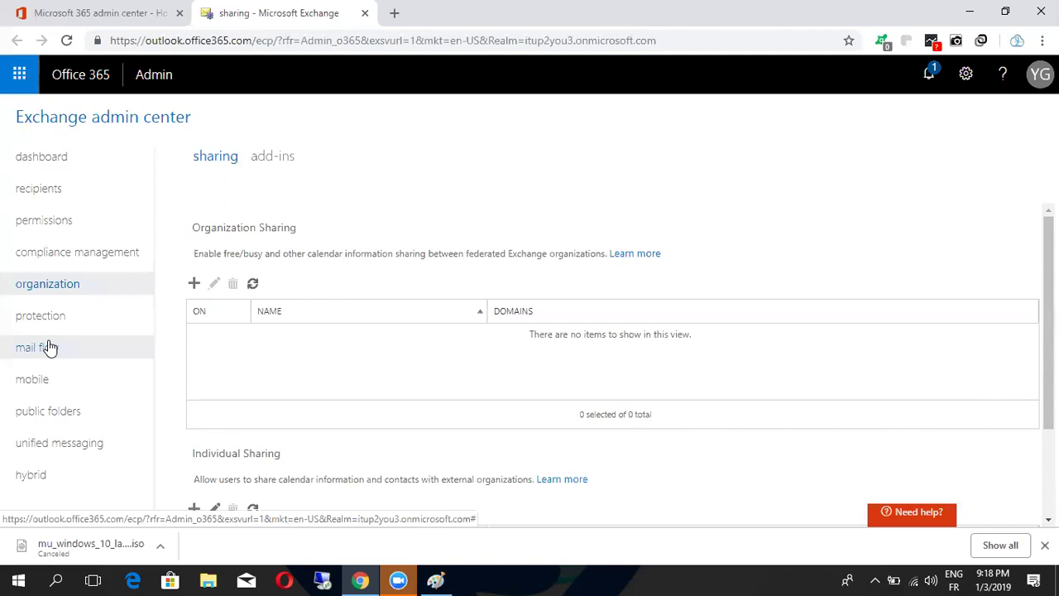
click(48, 347)
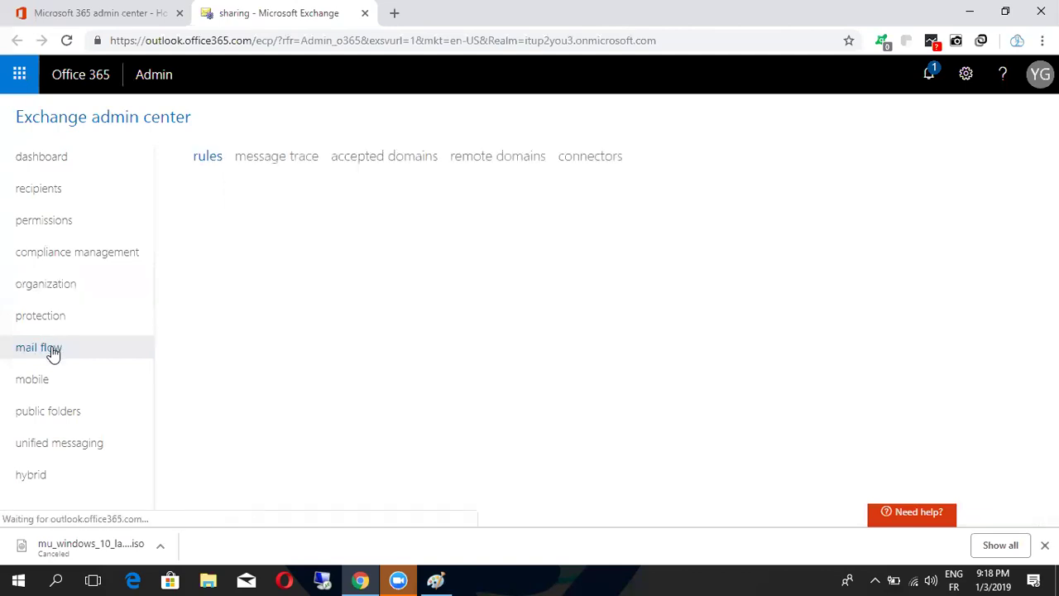
click(51, 192)
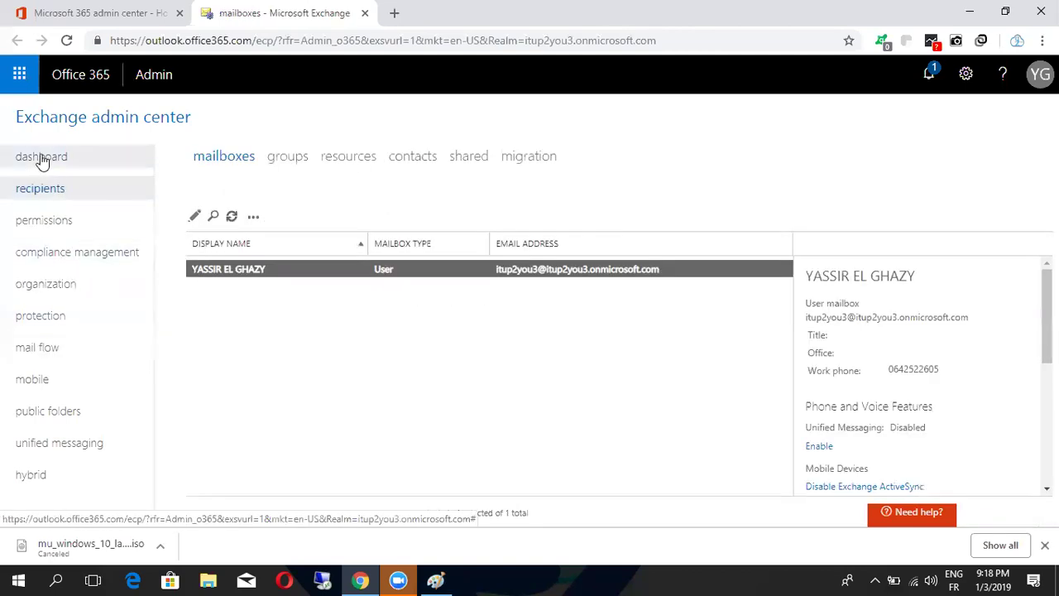
click(42, 159)
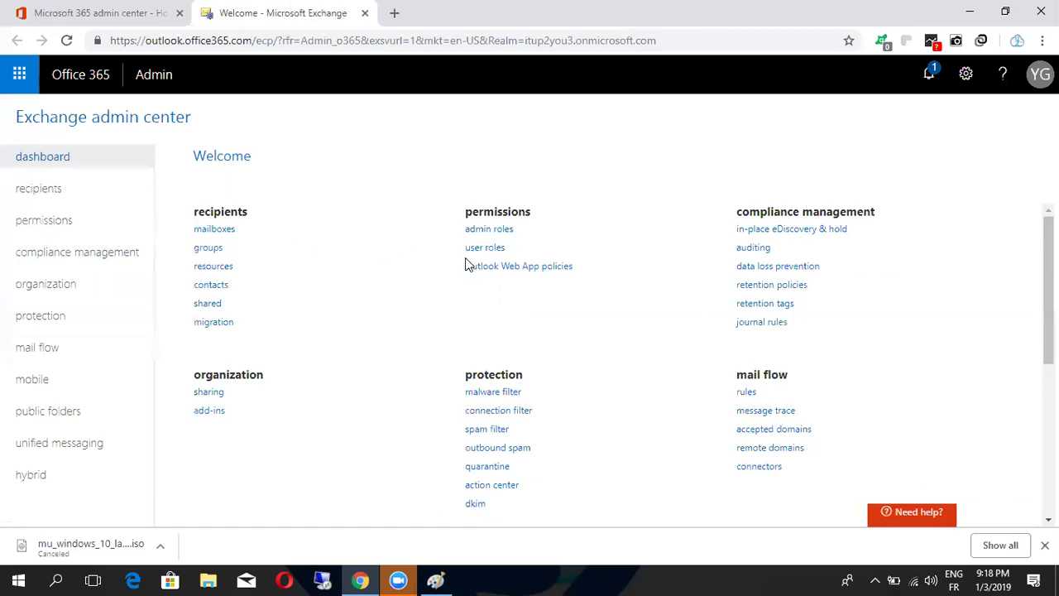
click(135, 20)
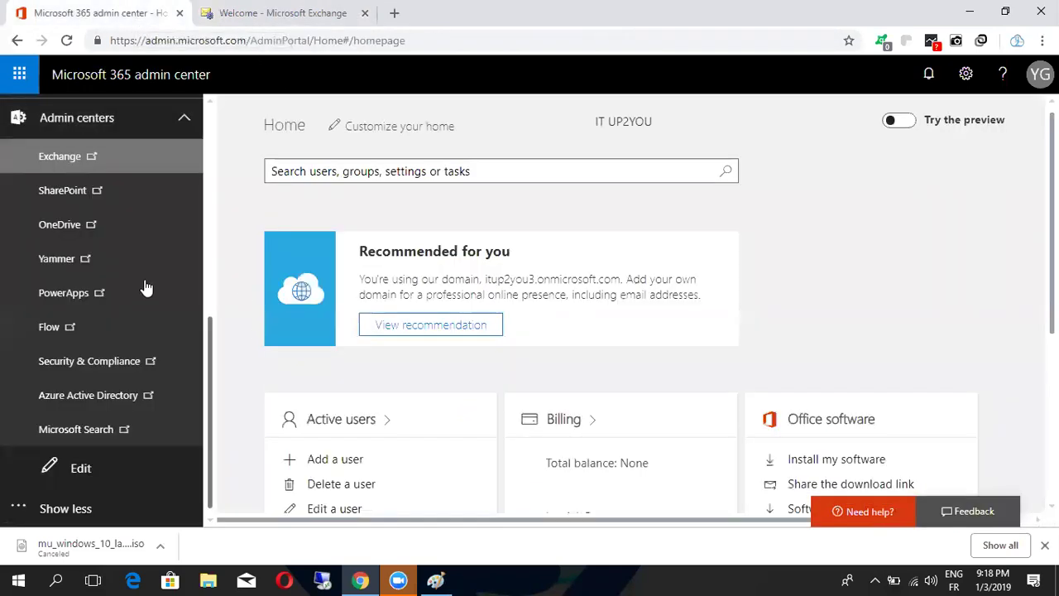
Step: Open the SharePoint admin center's site collections as the admin, then return to the Microsoft 365 admin center
click(61, 191)
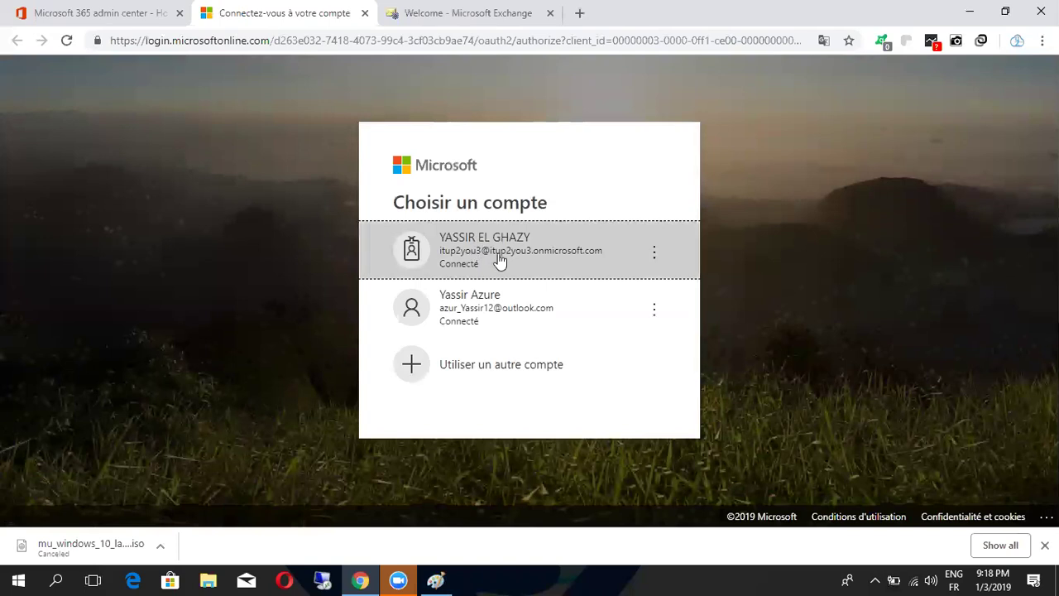
click(500, 259)
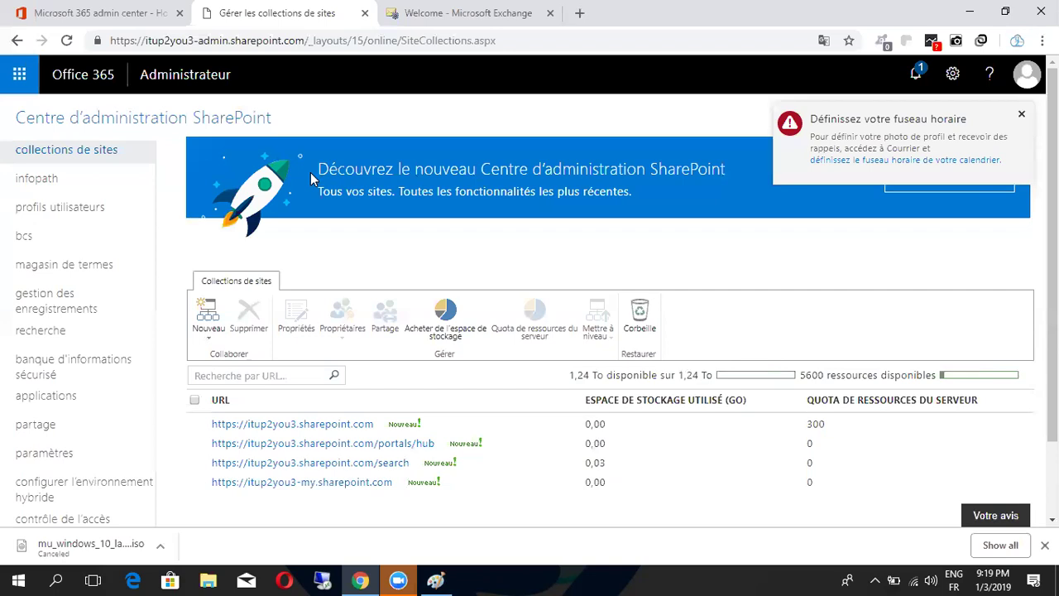
scroll(50, 347, down, 2)
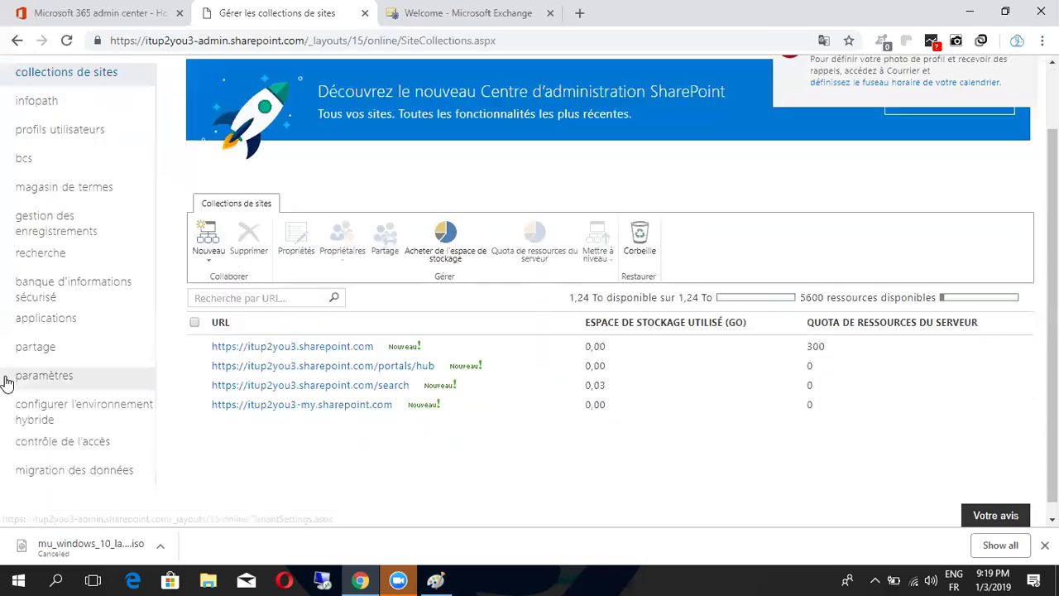
scroll(48, 229, up, 2)
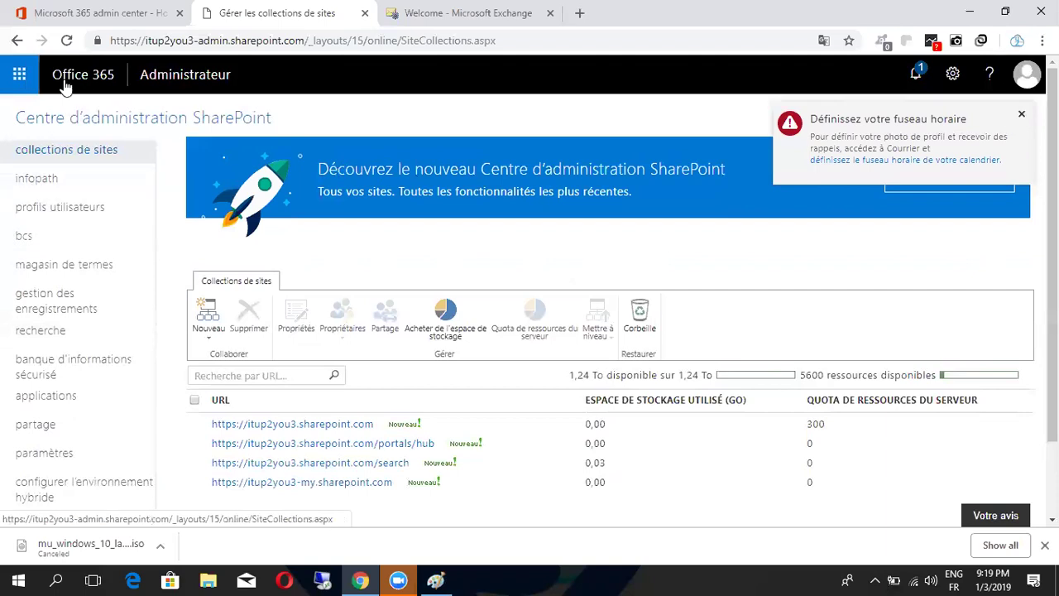
click(93, 14)
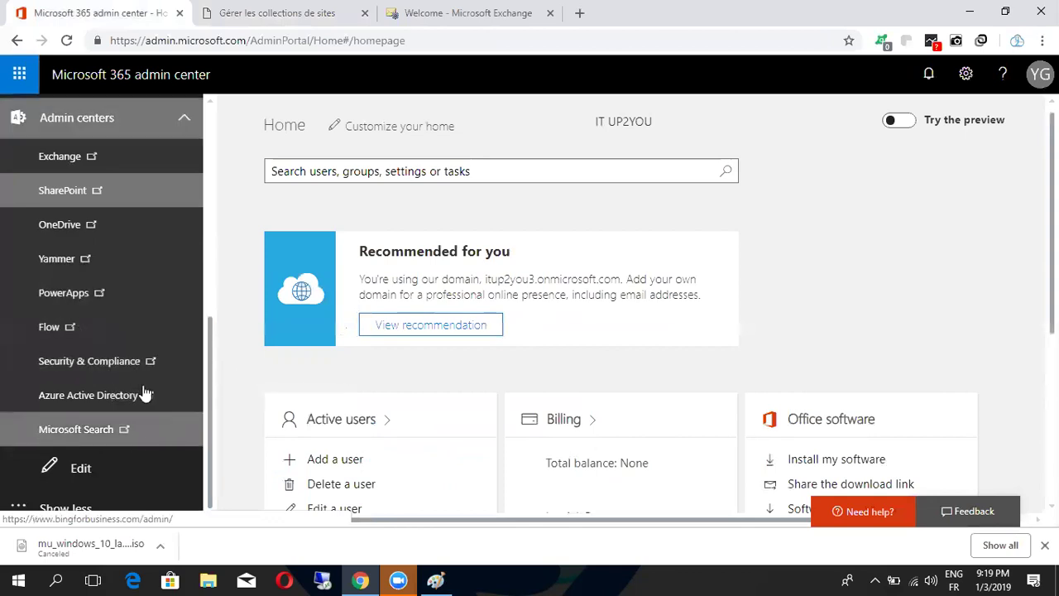
Step: Close the SharePoint and Exchange tabs and start Add a user from Users > Active users
scroll(132, 364, up, 1)
middle_click(321, 23)
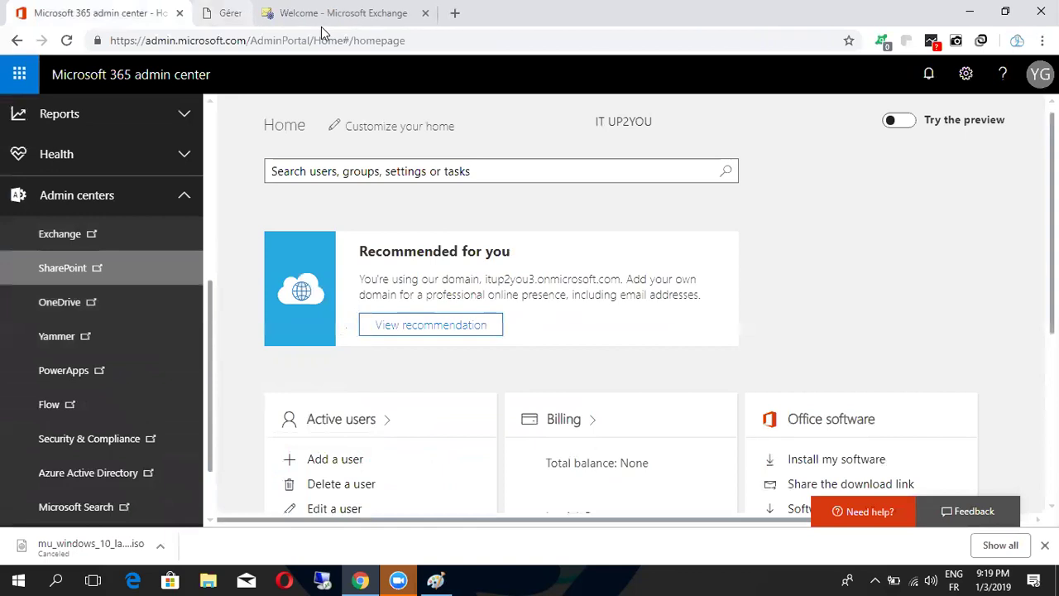
middle_click(321, 23)
scroll(112, 232, up, 5)
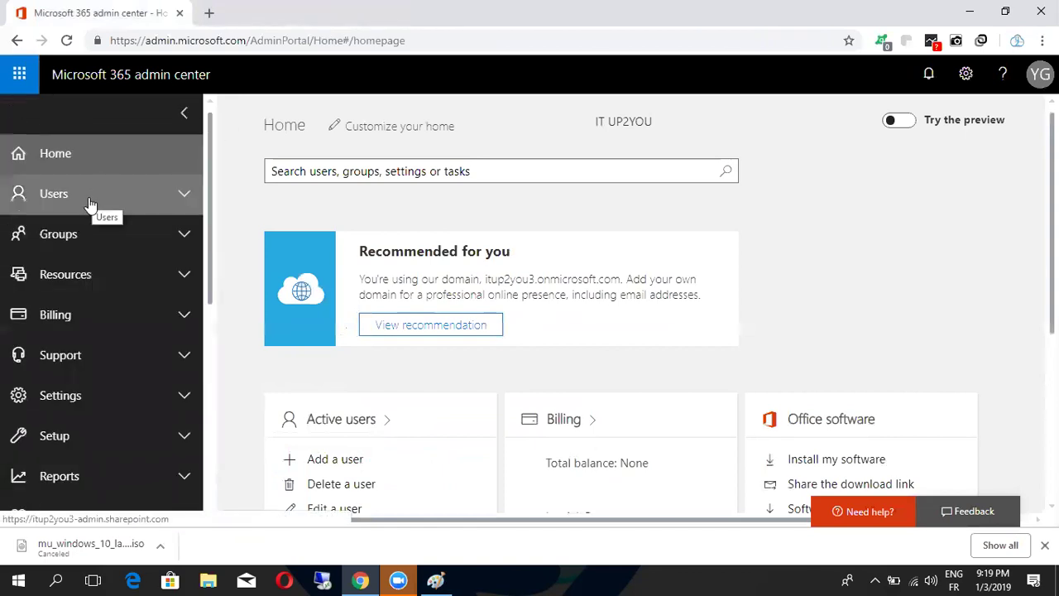
click(90, 205)
click(68, 238)
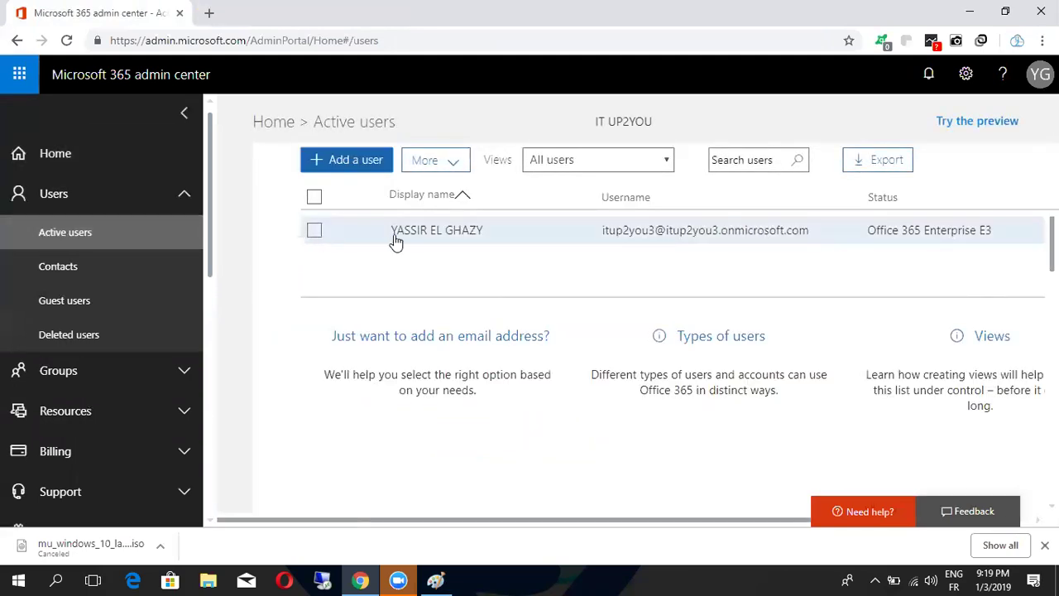
click(343, 159)
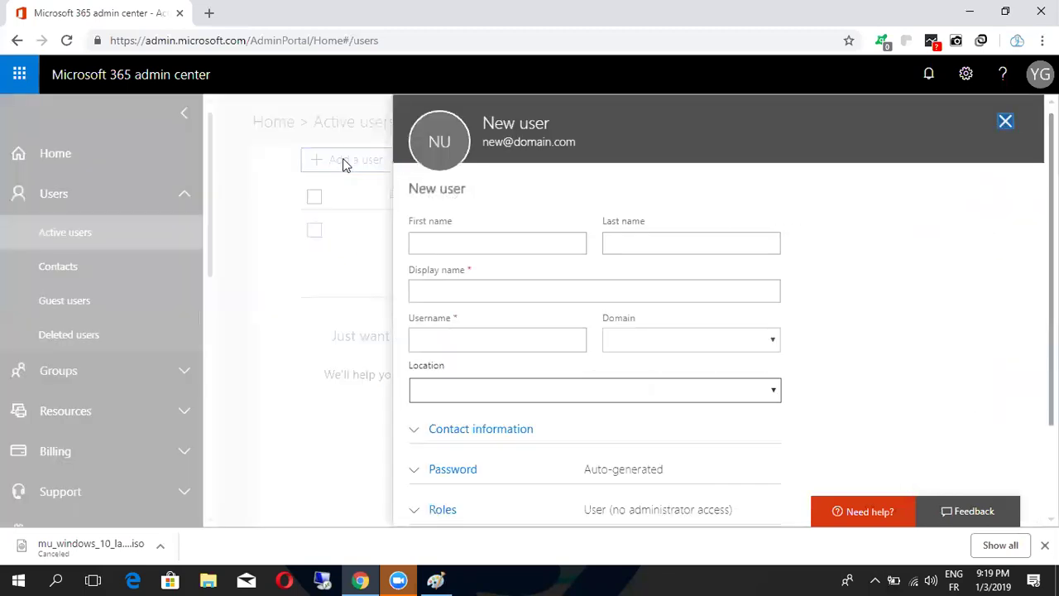
Step: Enter user1 as first name, last name and username, keeping the existing sign-in domain
click(552, 242)
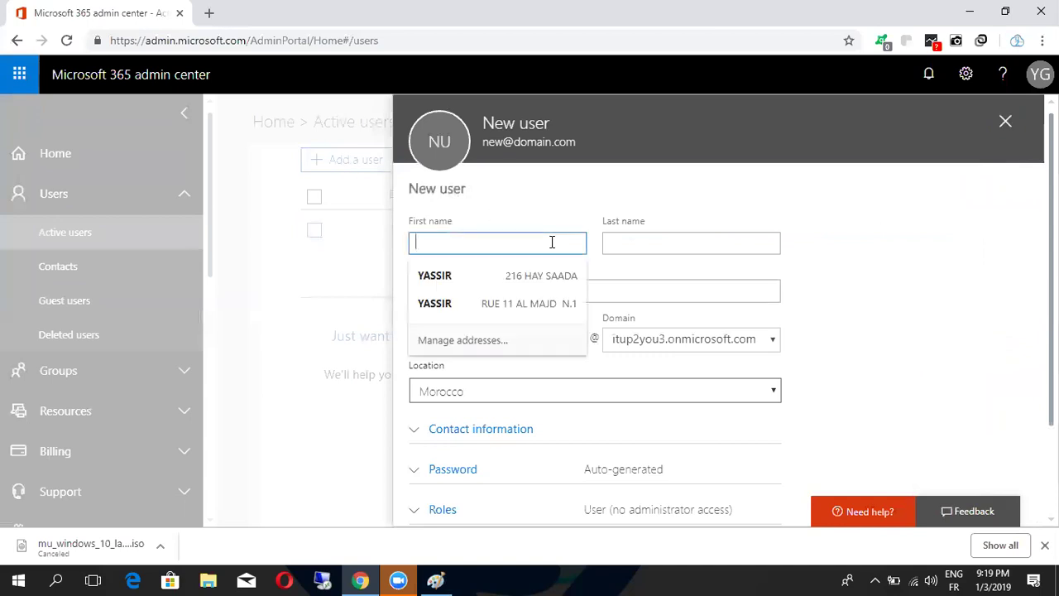
text(user1)
key(Tab)
text(user)
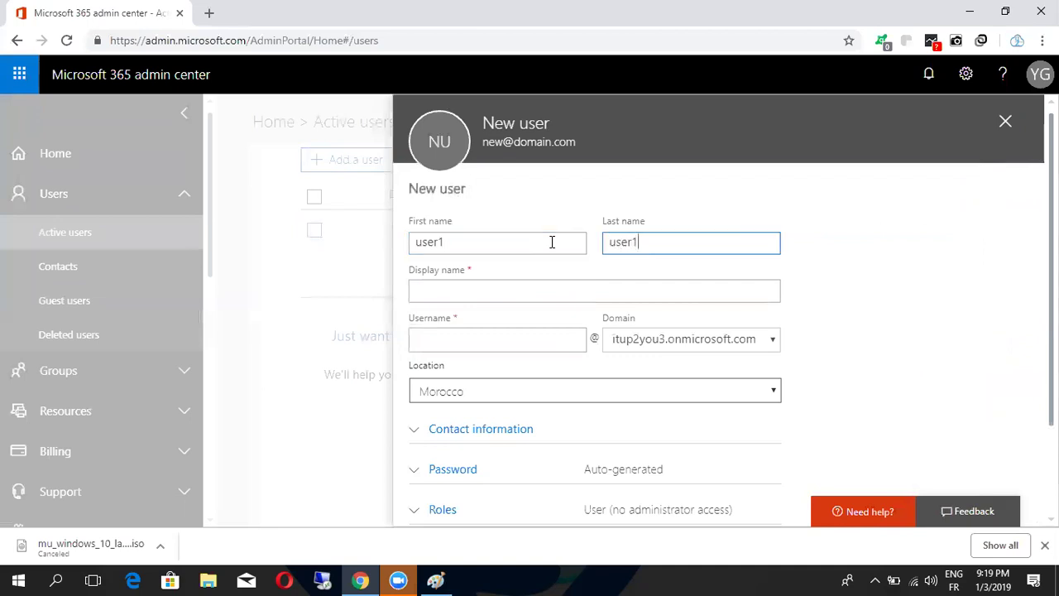
key(Tab)
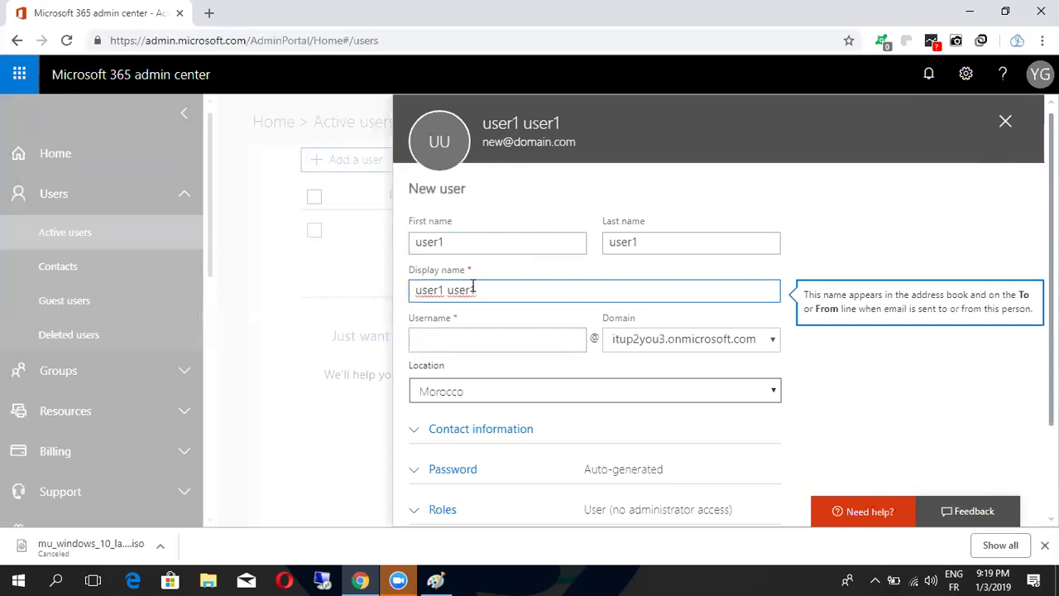
scroll(472, 283, down, 1)
click(484, 263)
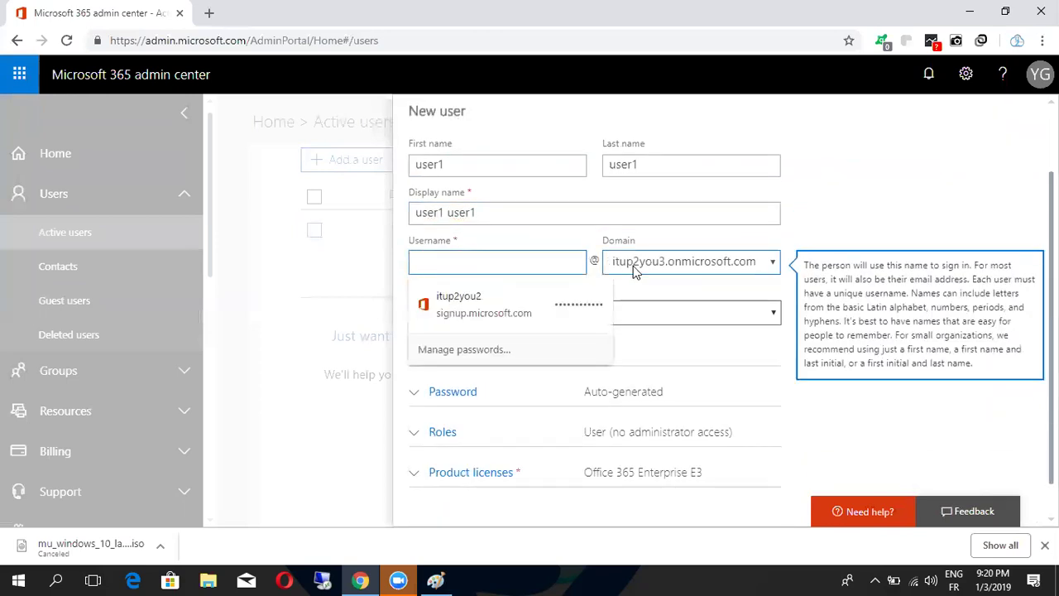
click(690, 269)
click(690, 282)
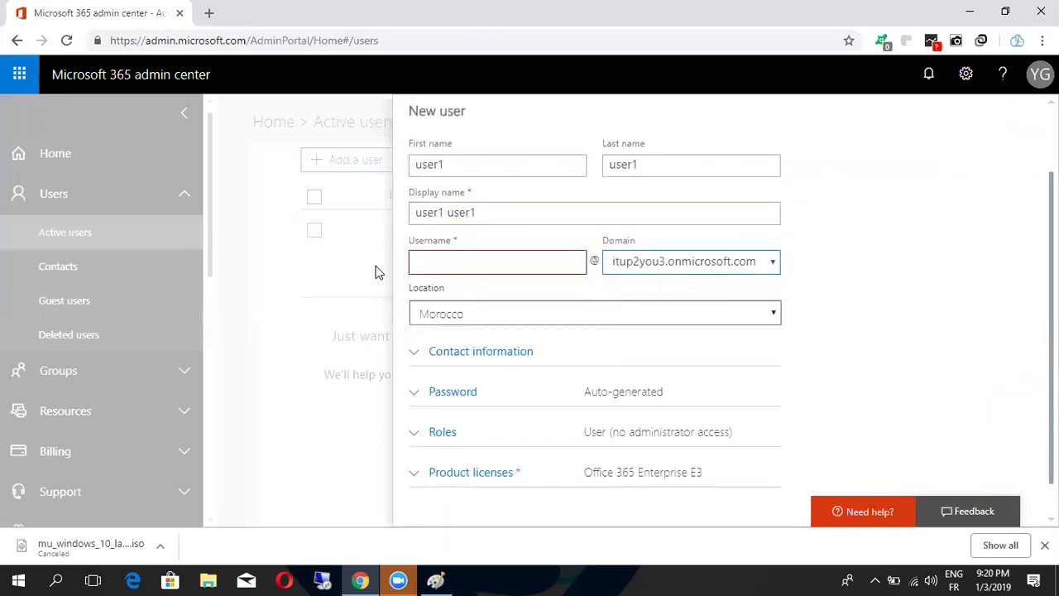
click(479, 260)
text(user1)
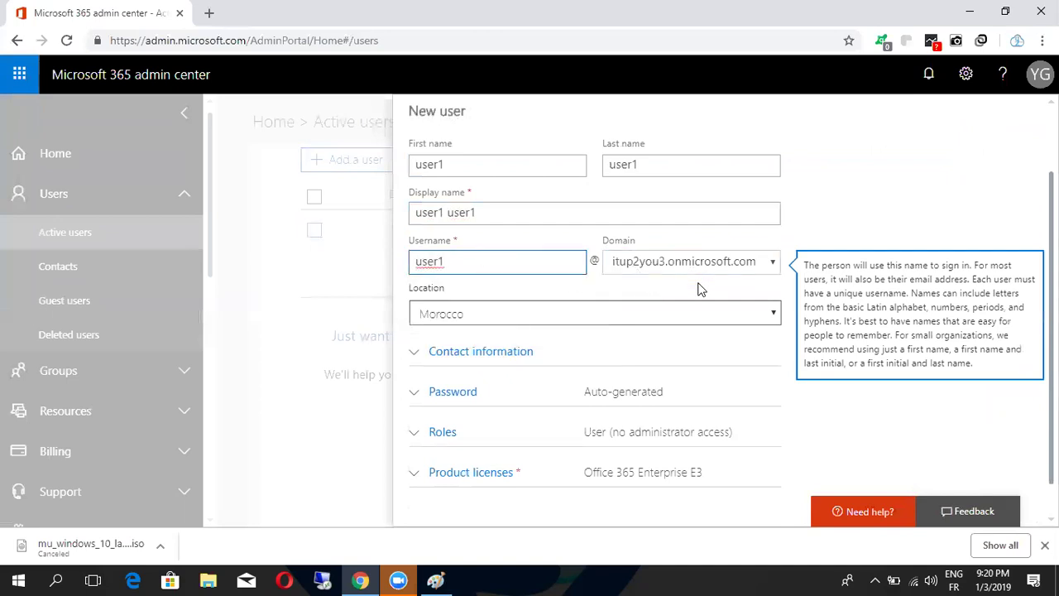
click(668, 299)
click(623, 319)
Step: Keep Morocco as location and enter a strong admin-created password, still requiring change at first sign-in
click(623, 321)
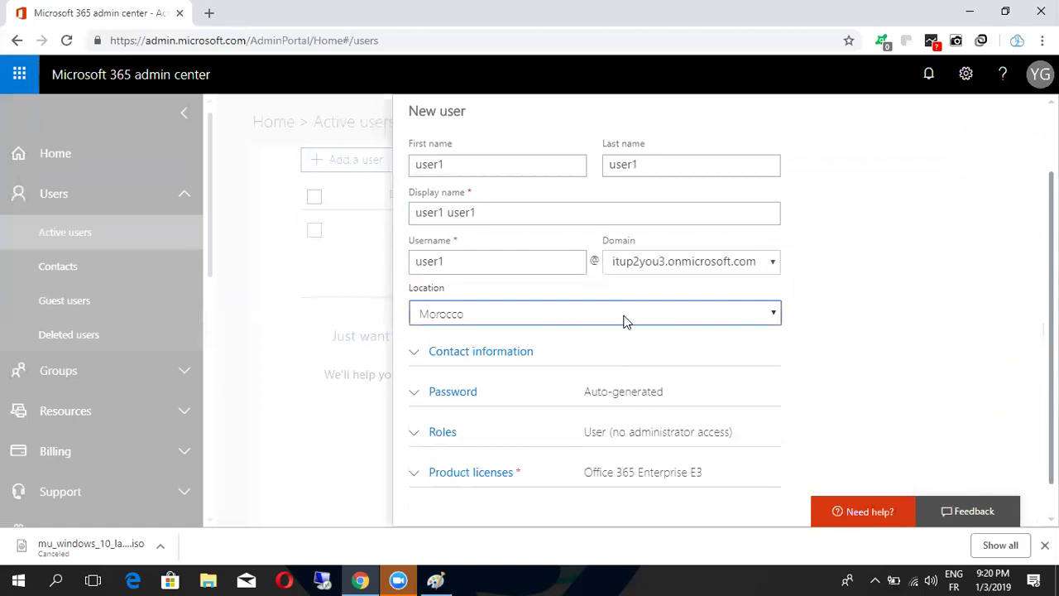
scroll(574, 327, down, 1)
drag(507, 365, 535, 381)
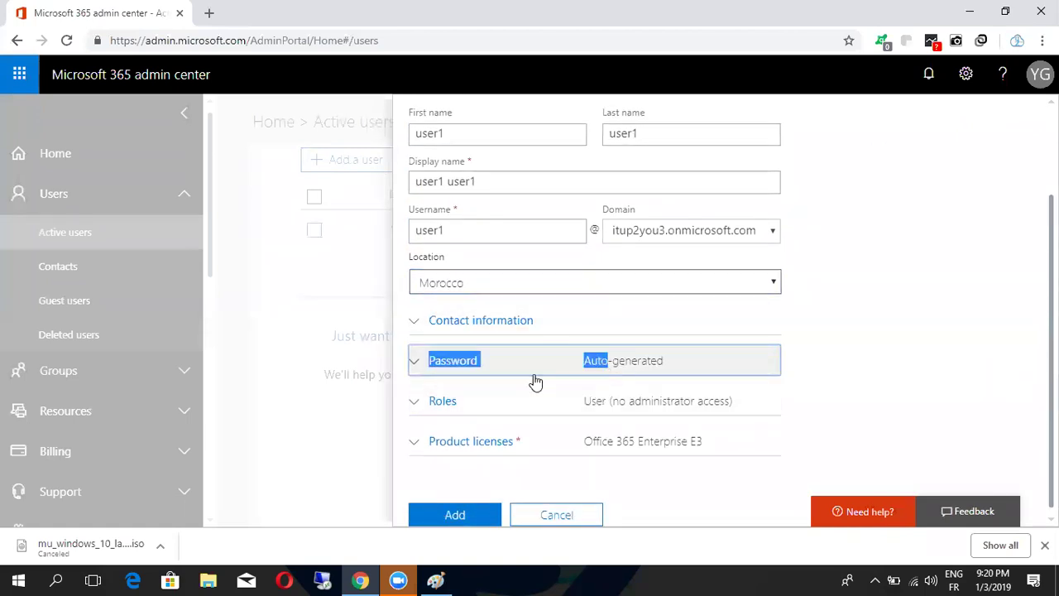
click(416, 367)
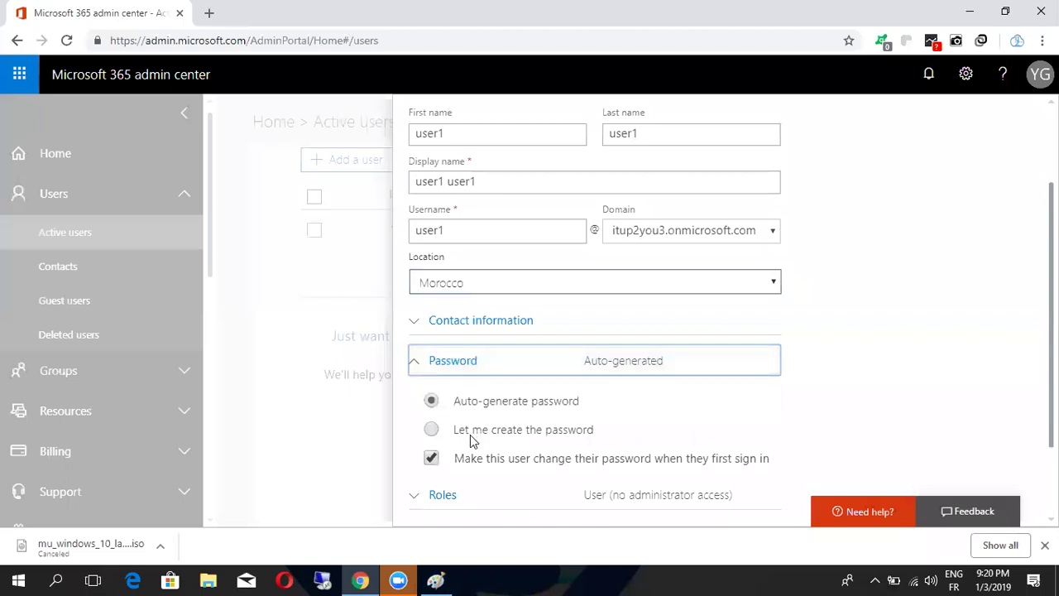
scroll(496, 434, down, 1)
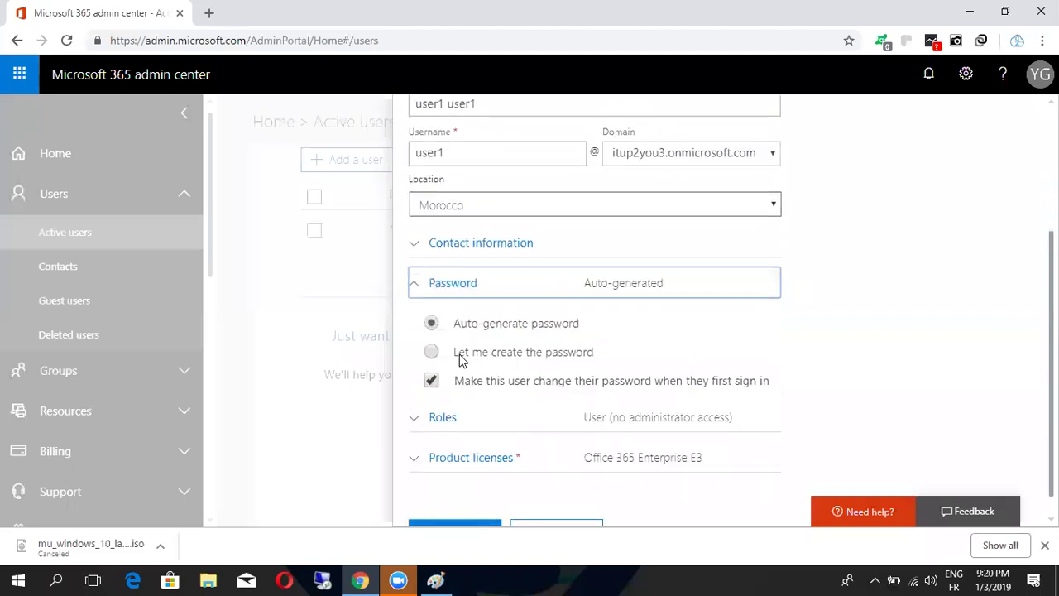
click(429, 353)
click(463, 392)
text(•••••••••)
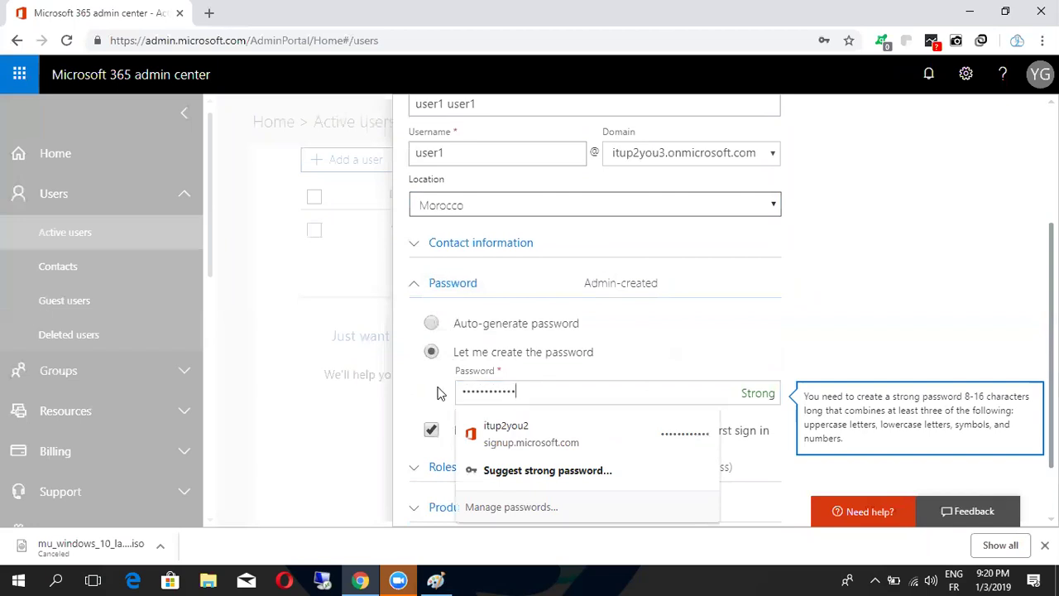
click(437, 393)
scroll(438, 392, down, 1)
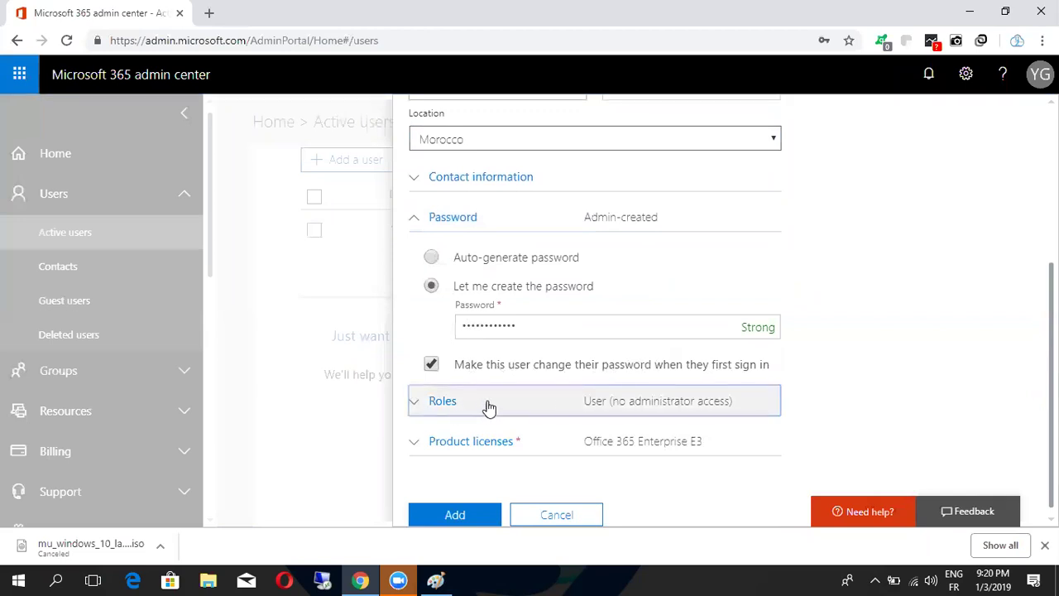
Step: Expand the Roles section, leaving the role as User (no administrator access)
triple_click(447, 400)
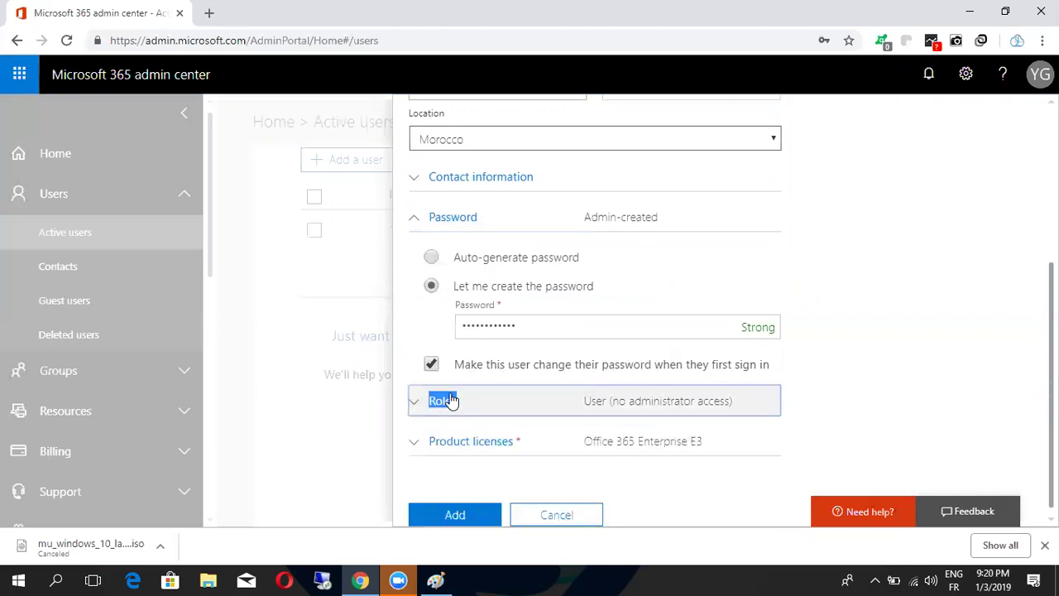
scroll(544, 398, down, 3)
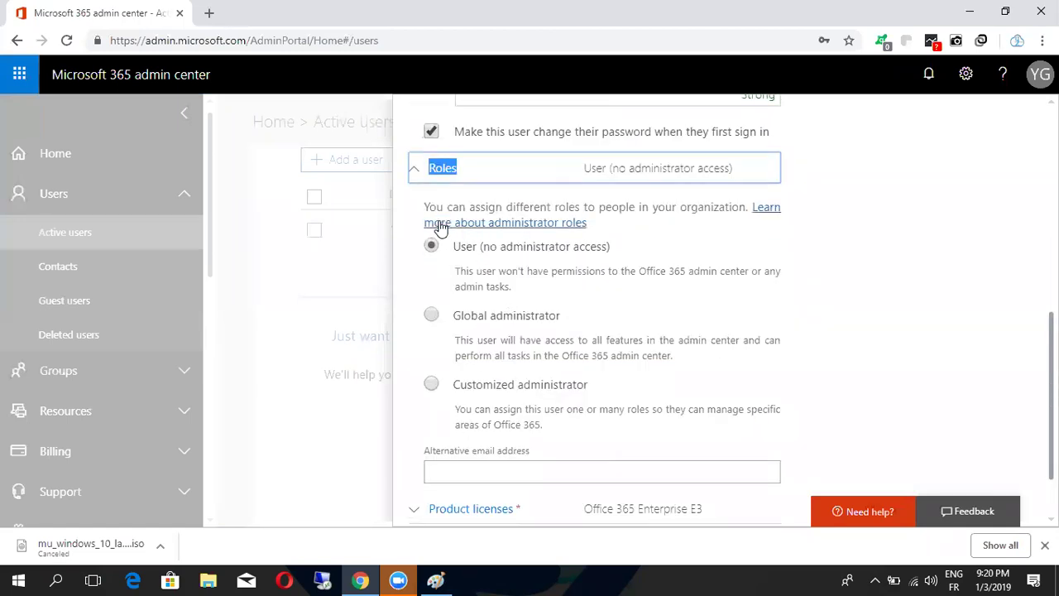
drag(532, 248, 571, 250)
click(579, 254)
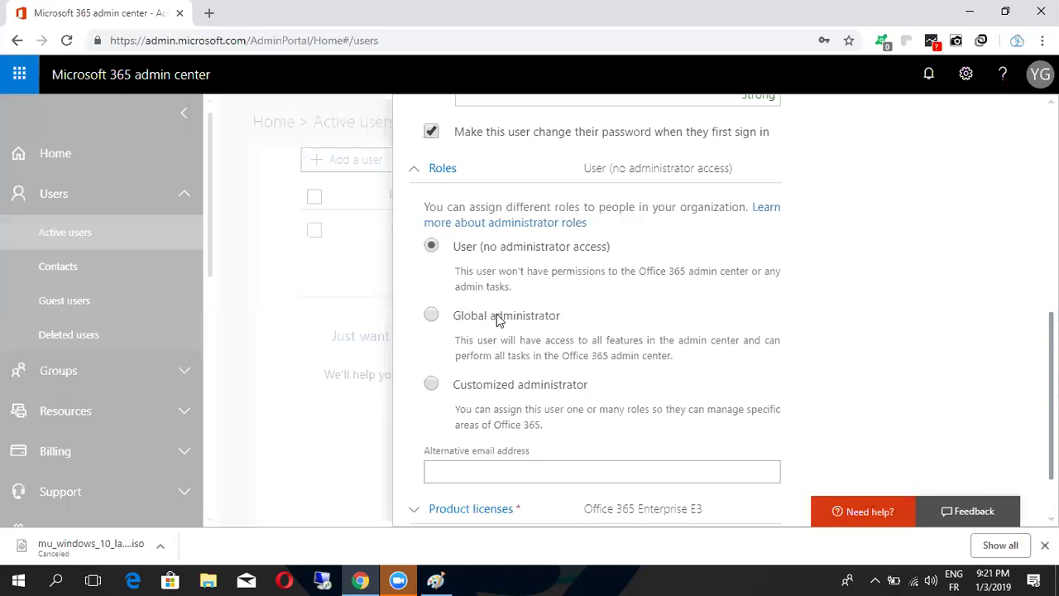
Step: Try the Global administrator and then Customized administrator role options for the new user
click(431, 315)
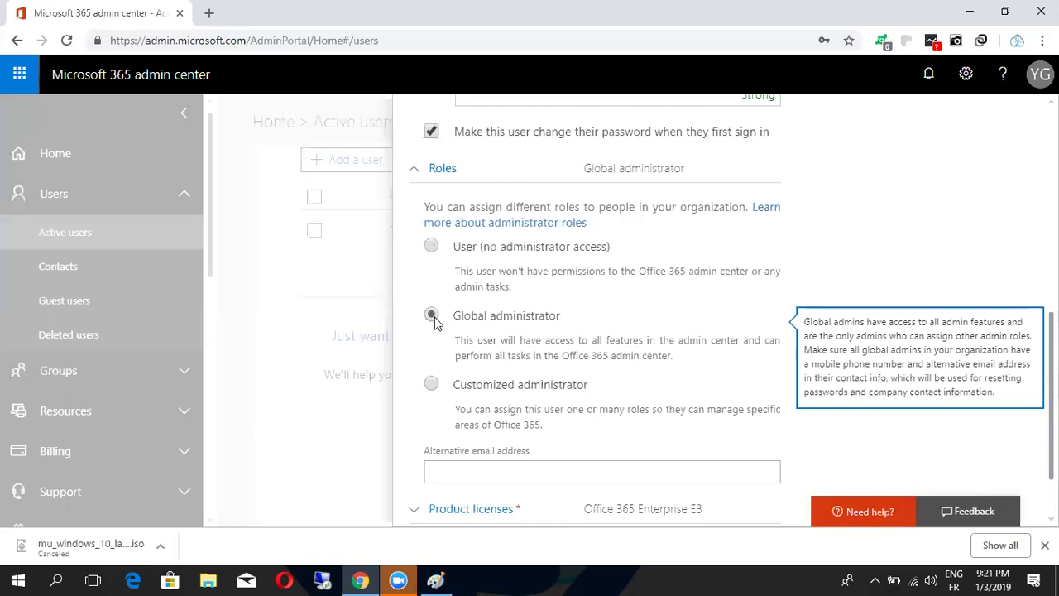
scroll(437, 319, down, 1)
double_click(433, 320)
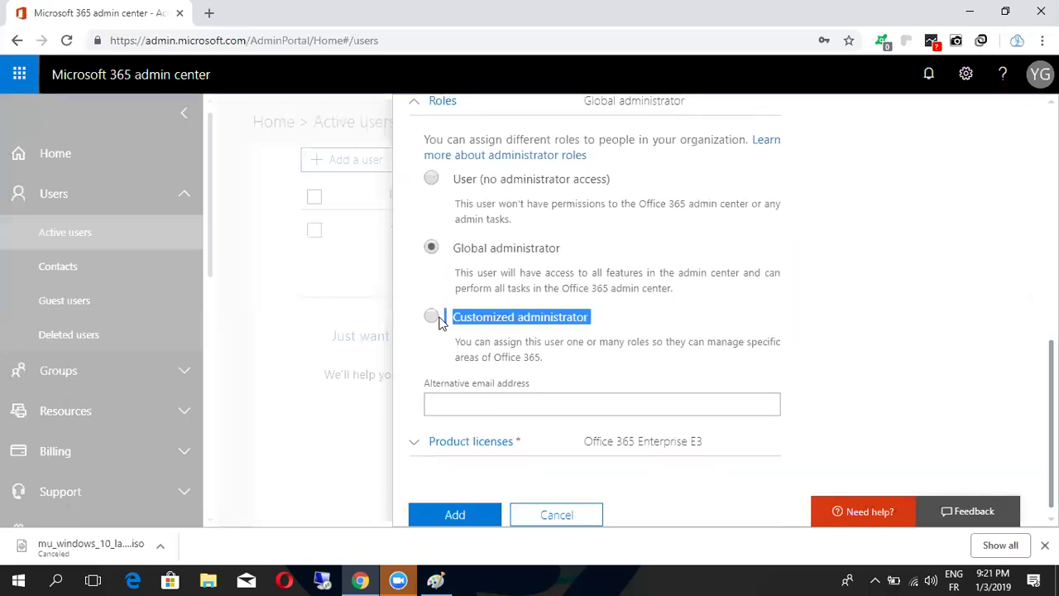
click(432, 316)
scroll(484, 330, down, 2)
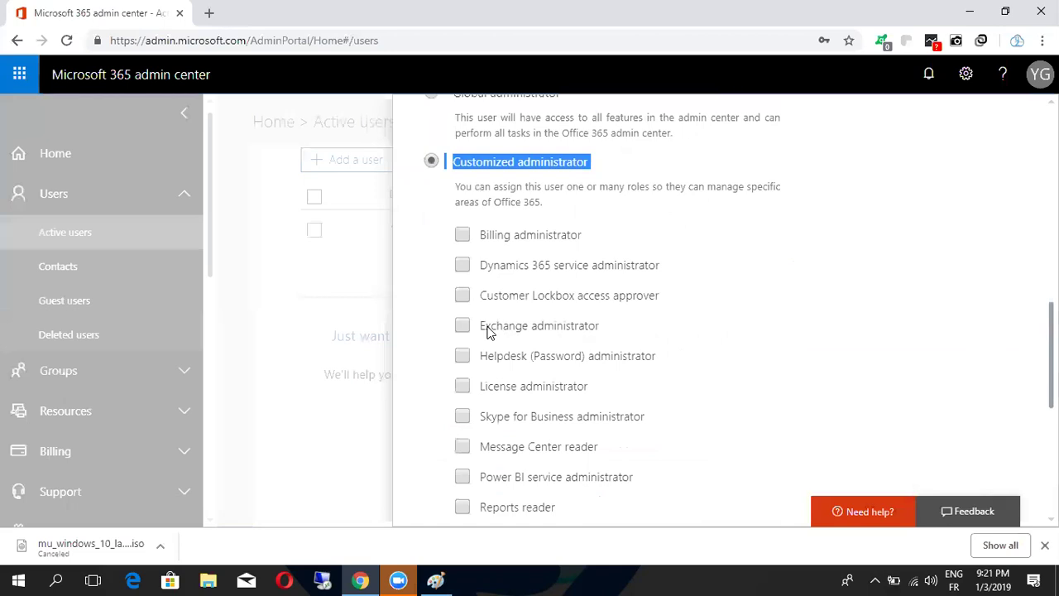
double_click(531, 201)
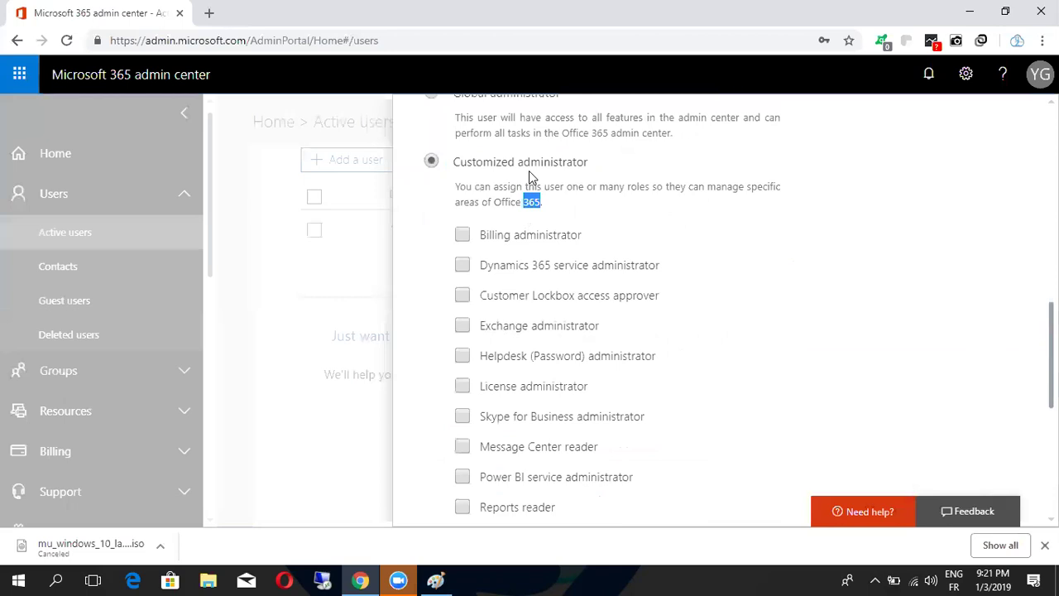
click(562, 250)
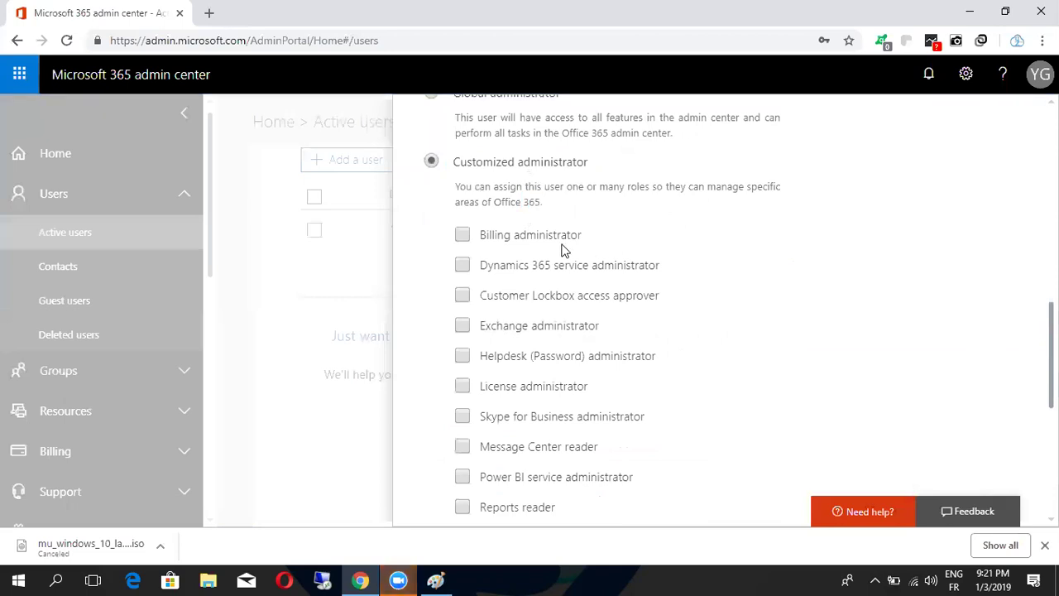
Step: Review the customized admin roles explanation, then settle on User (no administrator access)
triple_click(488, 190)
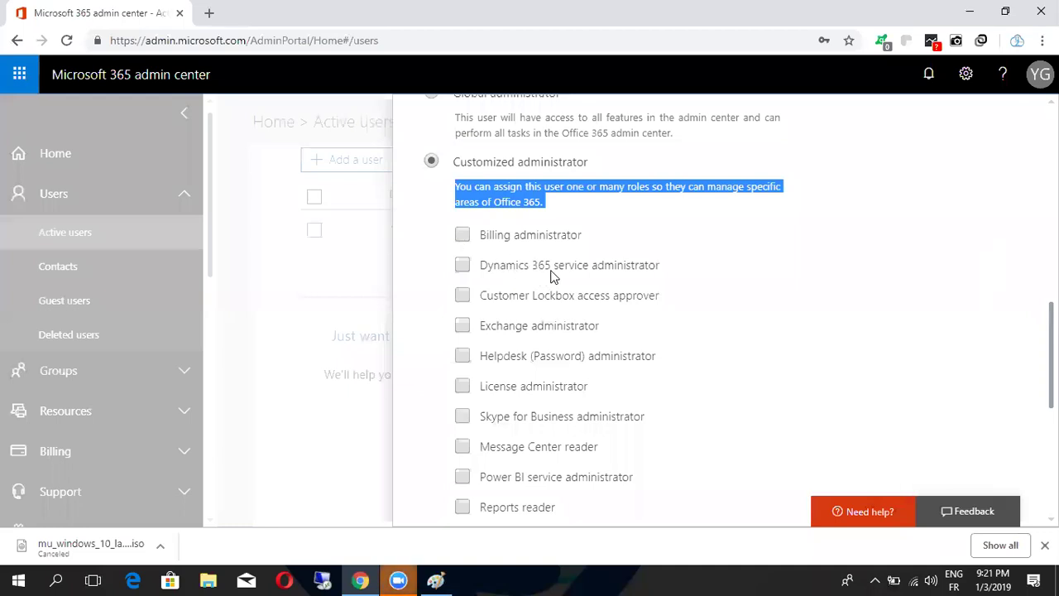
scroll(553, 276, down, 1)
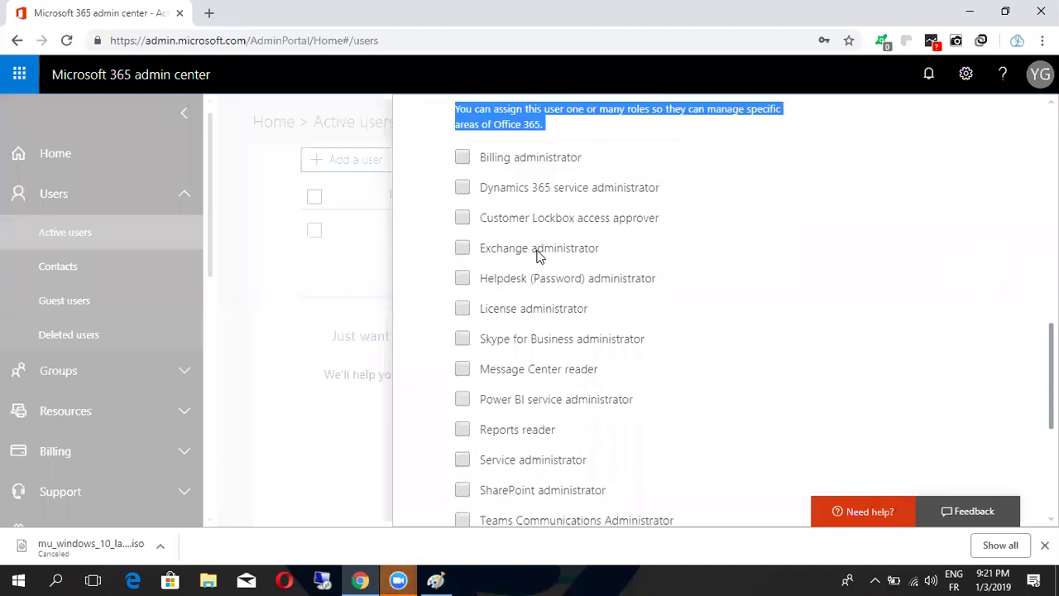
scroll(536, 255, down, 1)
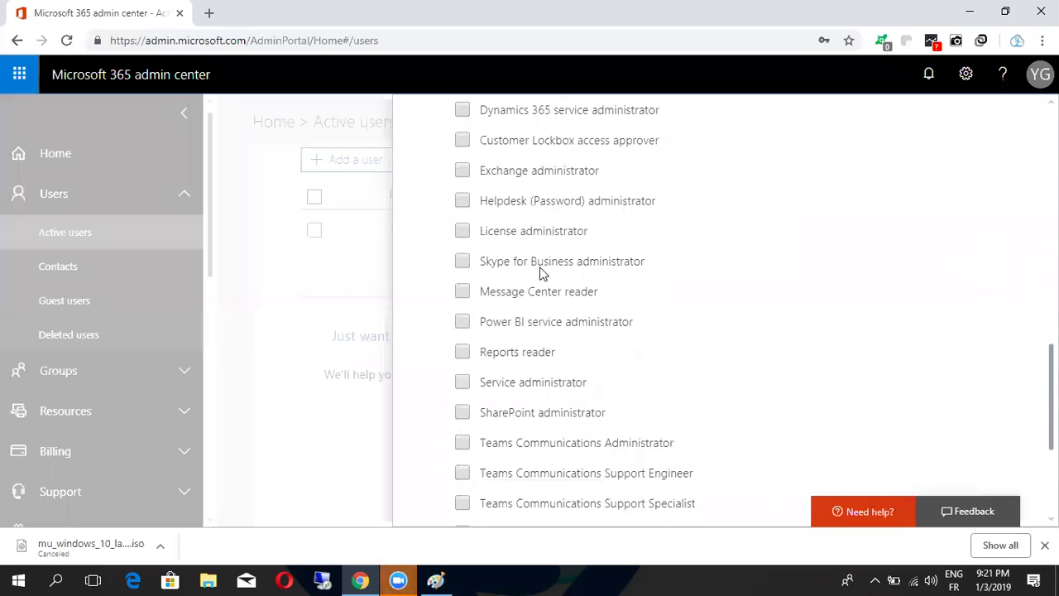
scroll(541, 273, down, 2)
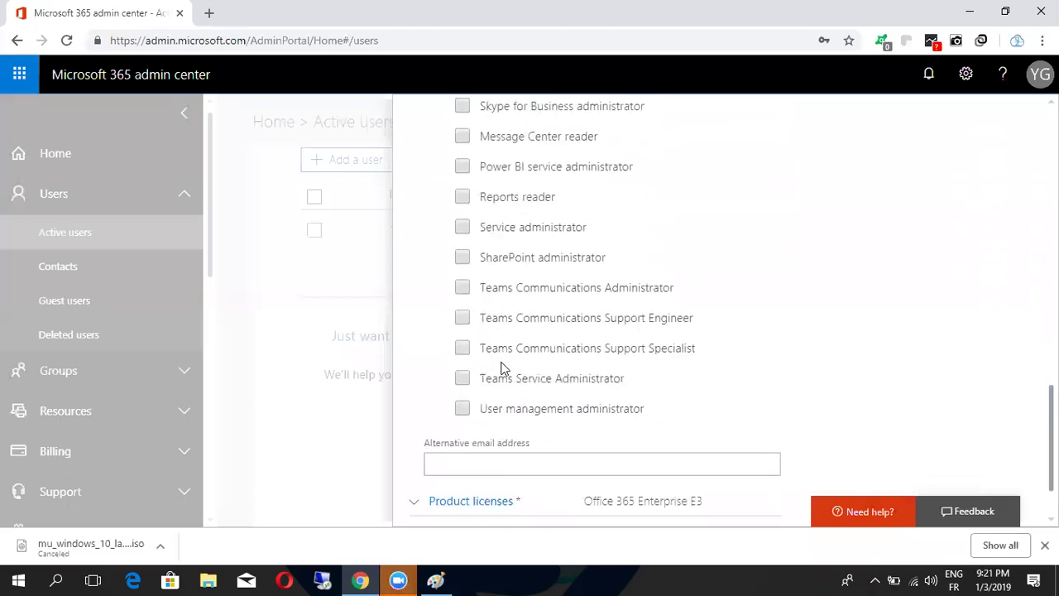
scroll(501, 368, up, 7)
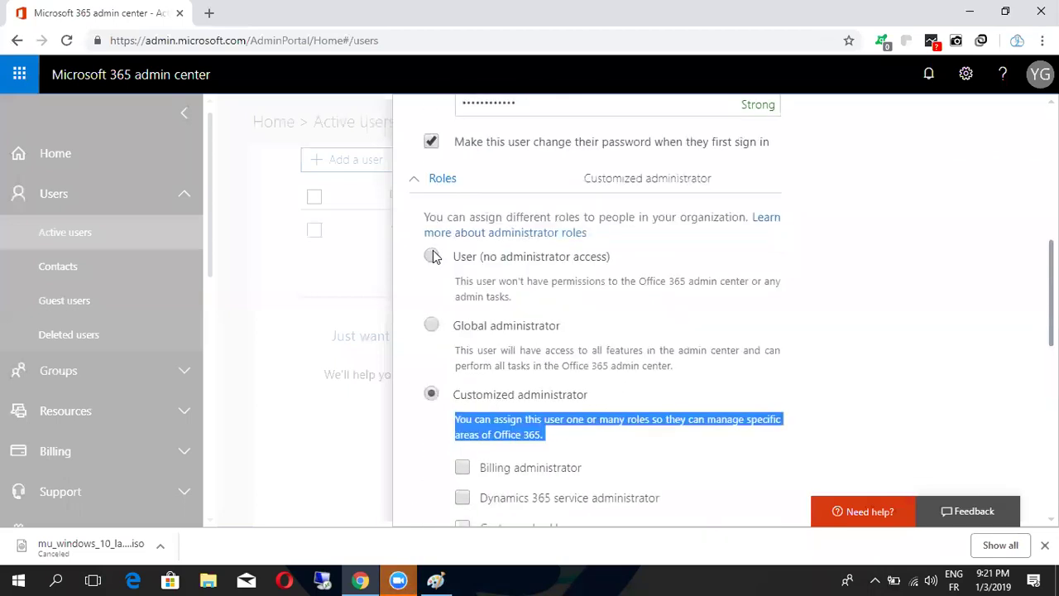
click(430, 256)
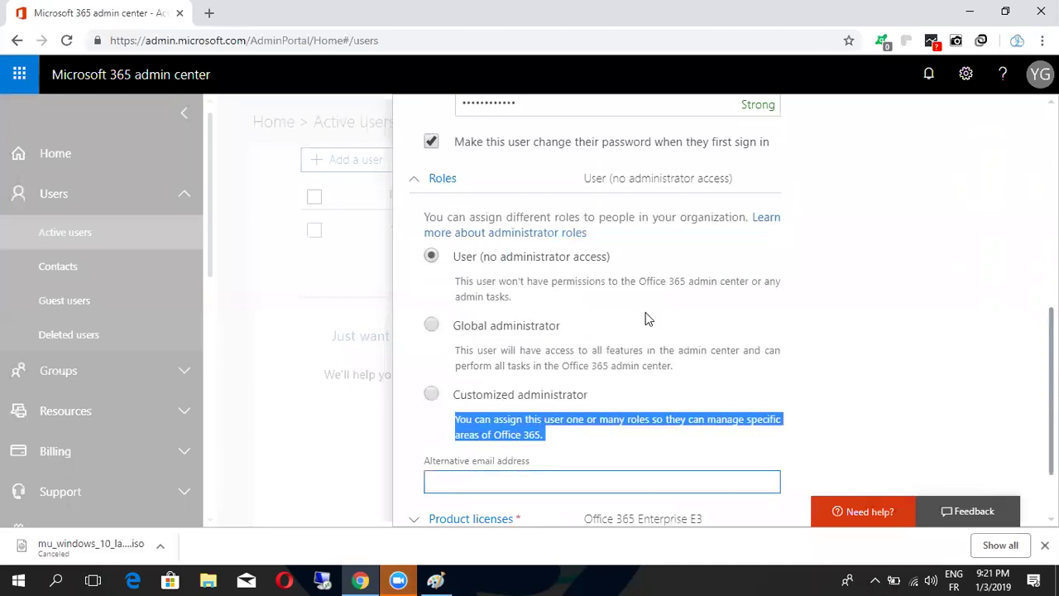
Step: Expand Product licenses to confirm Office 365 Enterprise E3 is on with 24 of 25 available
scroll(645, 317, down, 1)
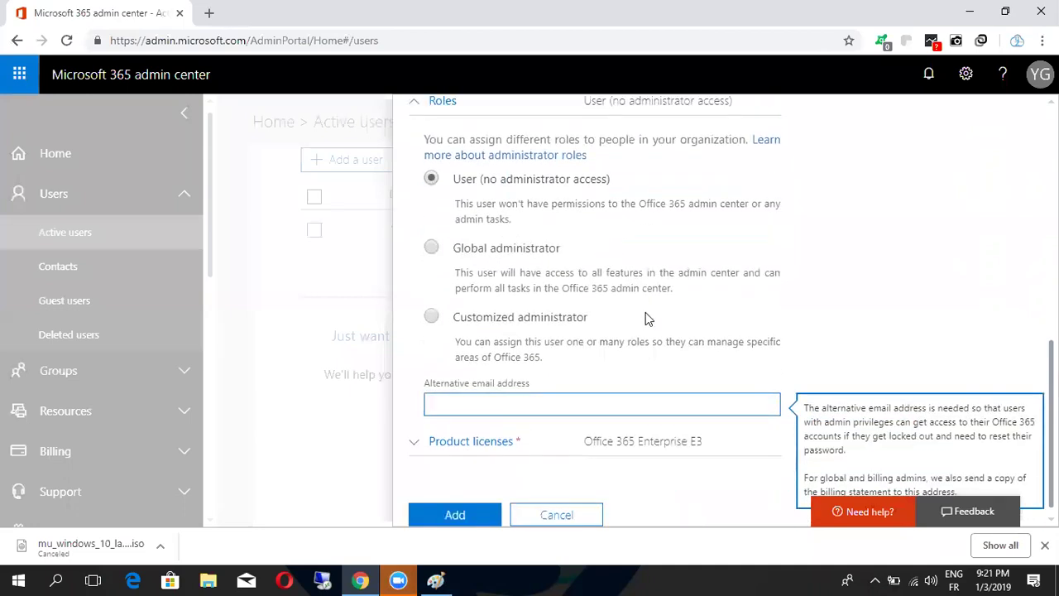
click(444, 450)
scroll(596, 350, down, 2)
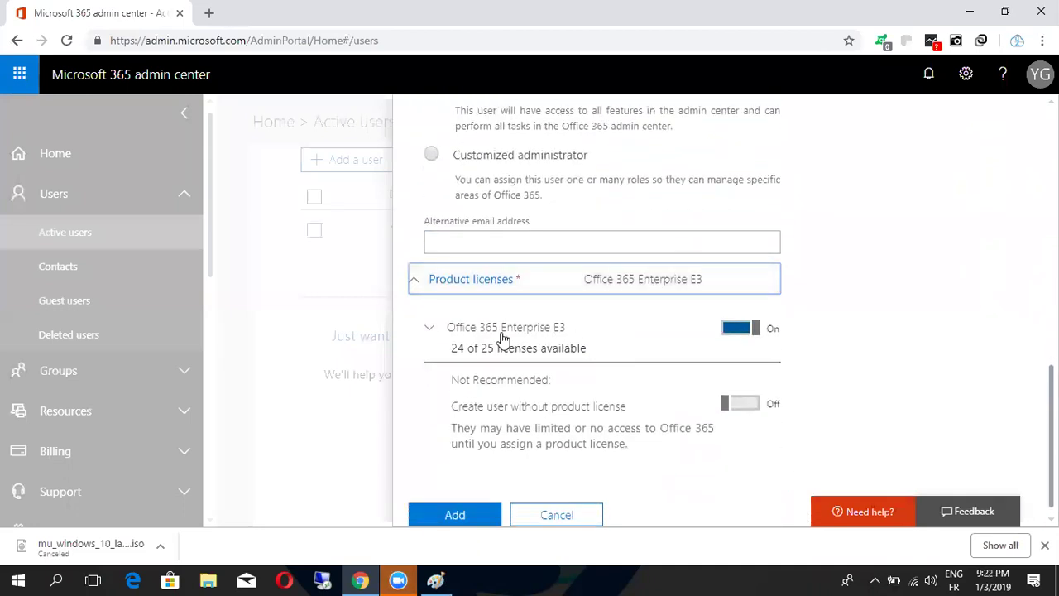
drag(450, 348, 478, 351)
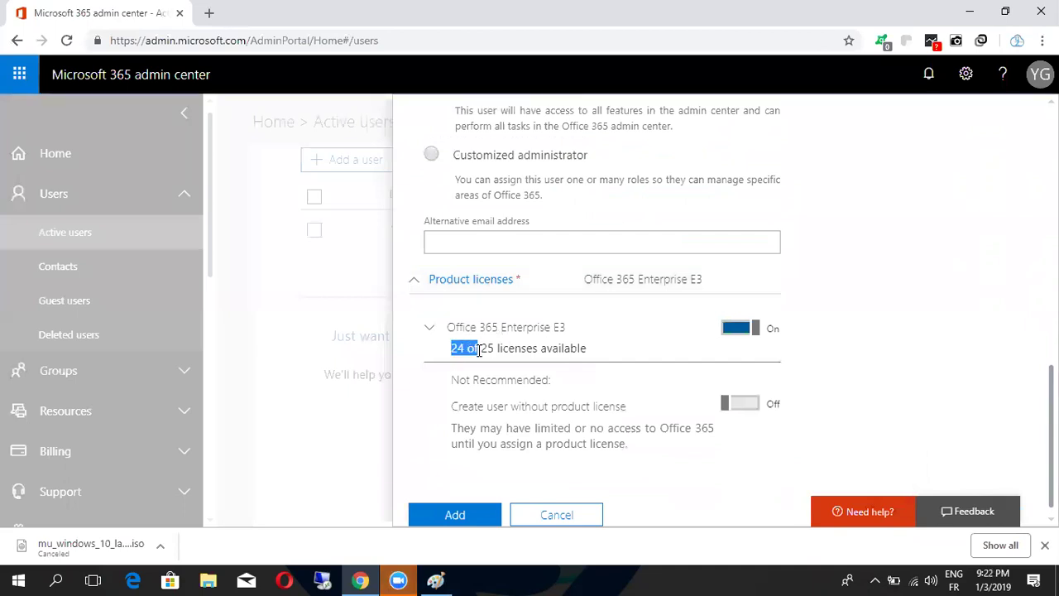
click(496, 348)
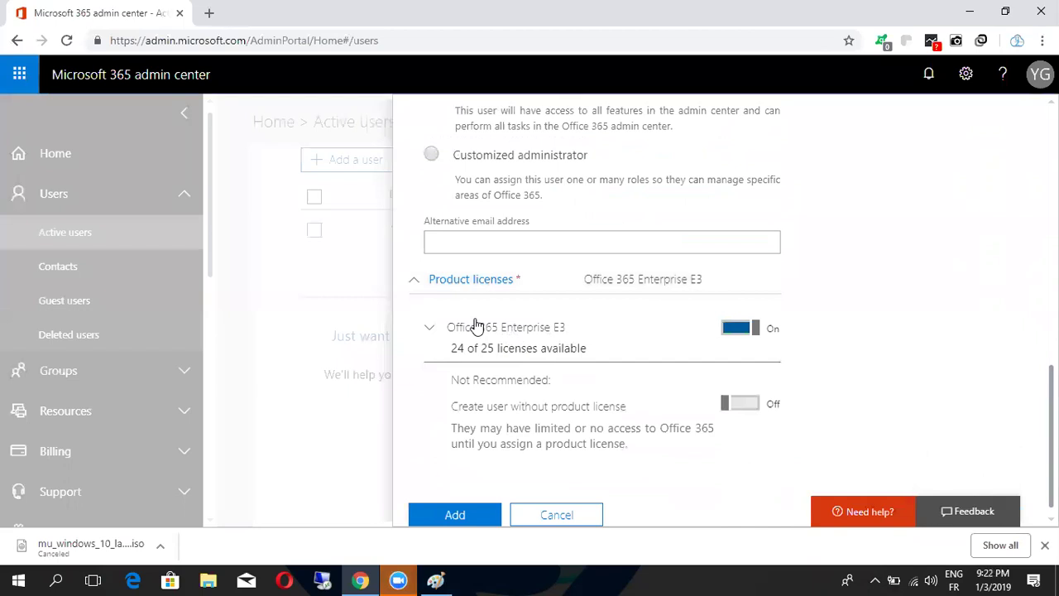
drag(452, 347, 571, 348)
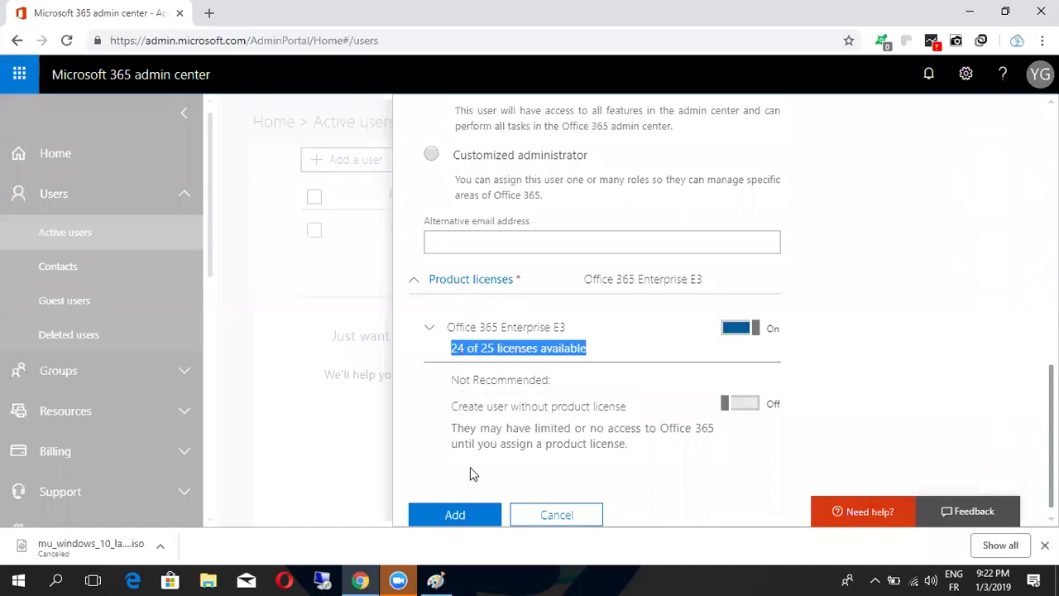
Step: Create the user1 account and dismiss Chrome's save-password prompt
click(462, 513)
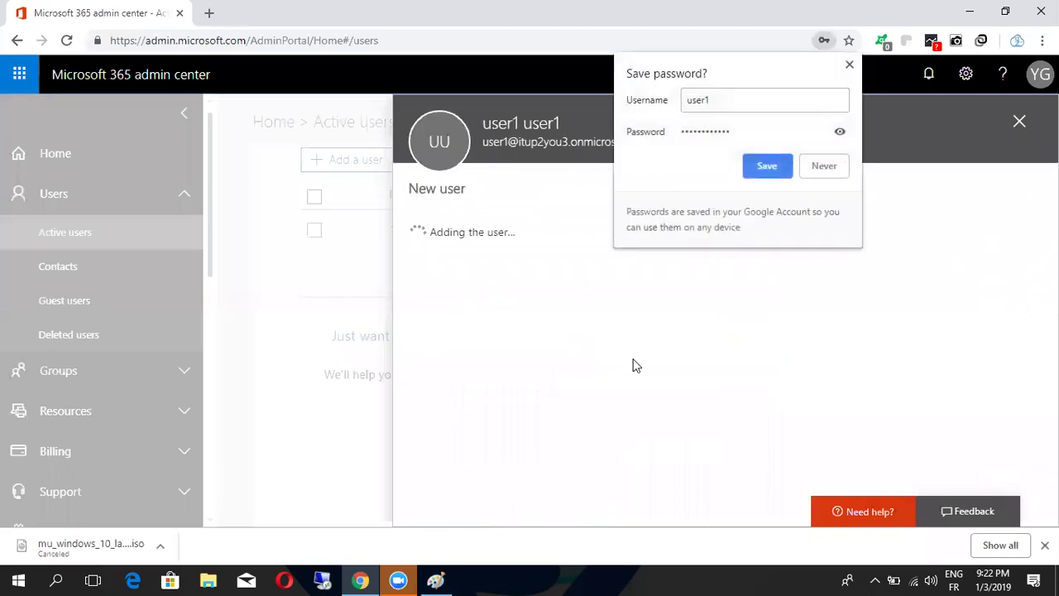
click(849, 65)
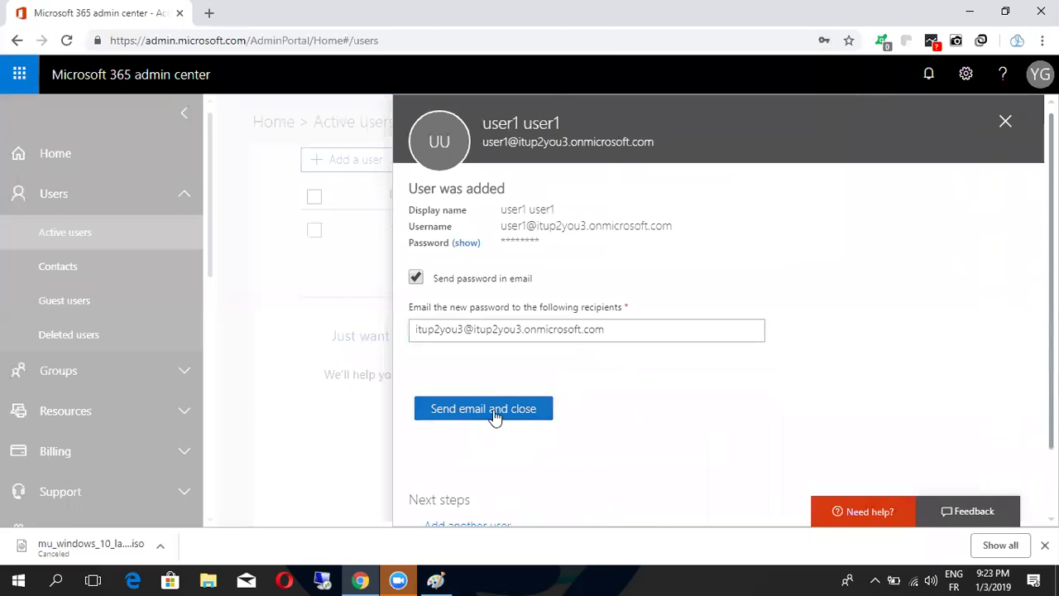
scroll(489, 413, down, 1)
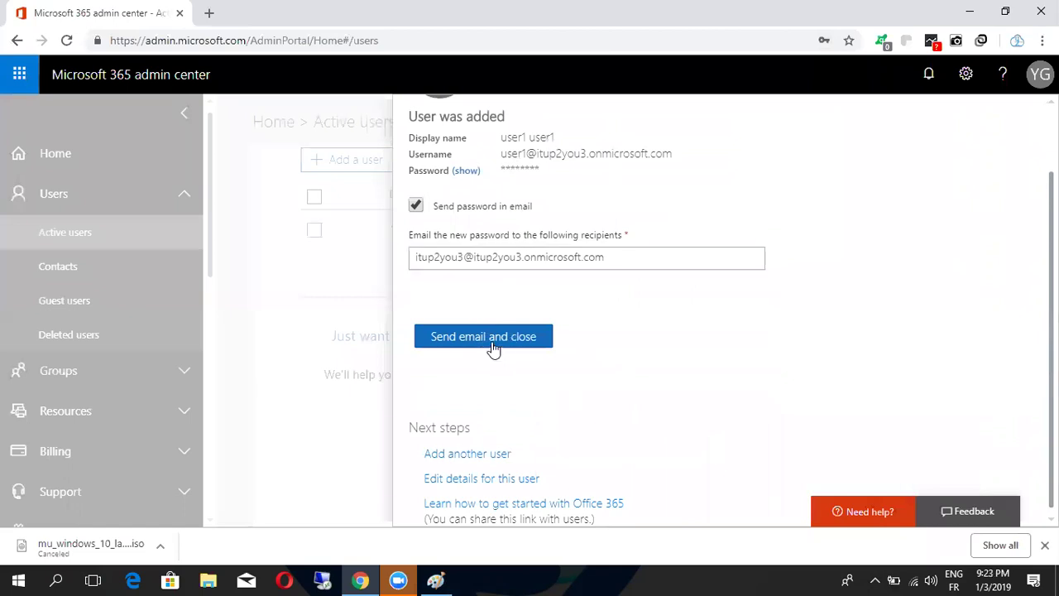
Step: Email user1's password to the recipient address and close the user-added summary
click(434, 256)
shift+click(609, 259)
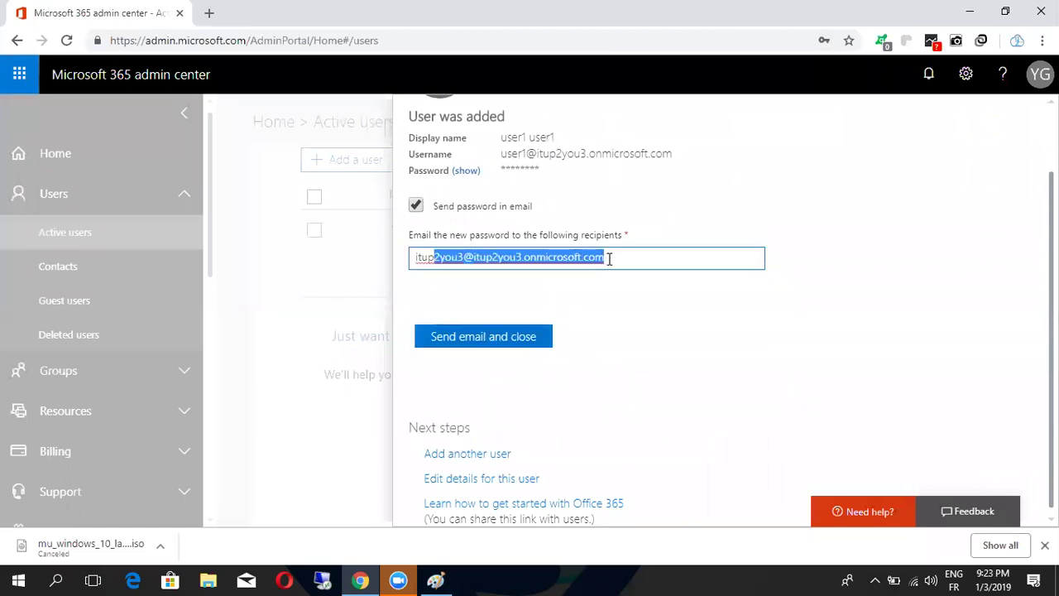
key(ctrl+a)
click(438, 263)
key(ctrl+a)
click(459, 292)
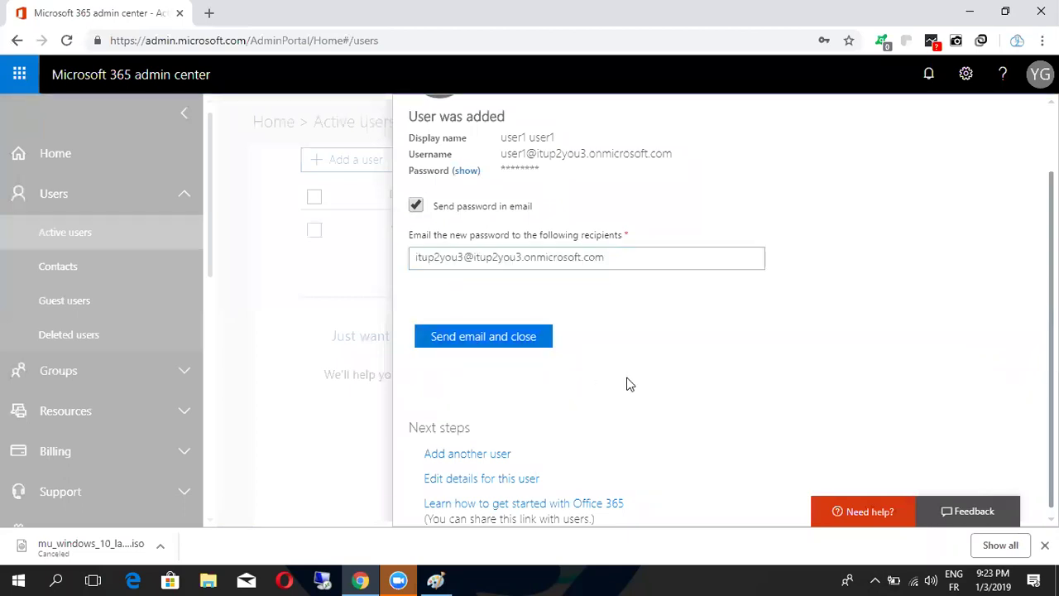
scroll(584, 349, up, 2)
click(490, 409)
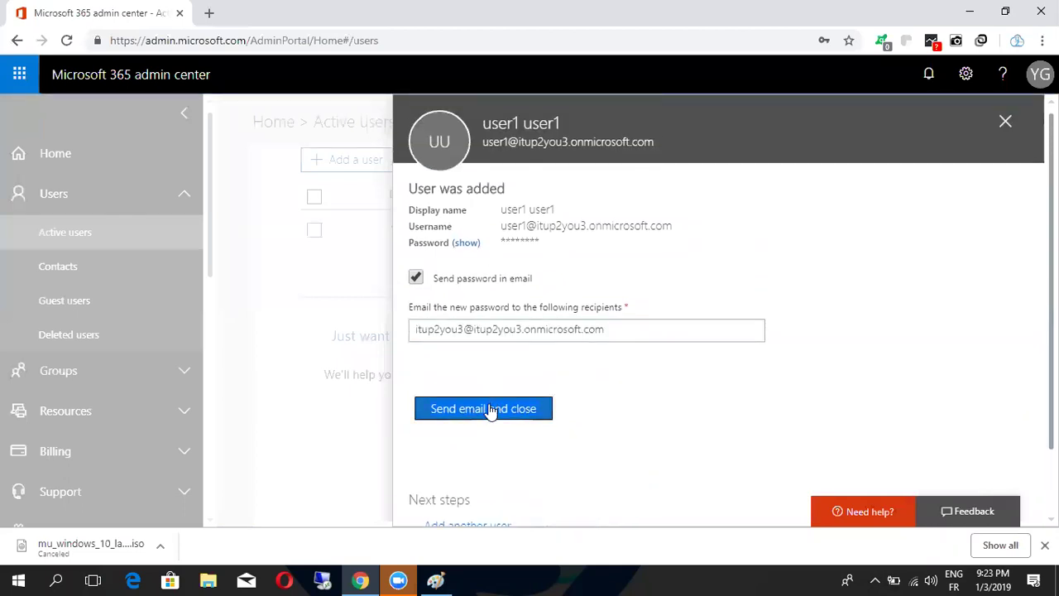
click(1004, 122)
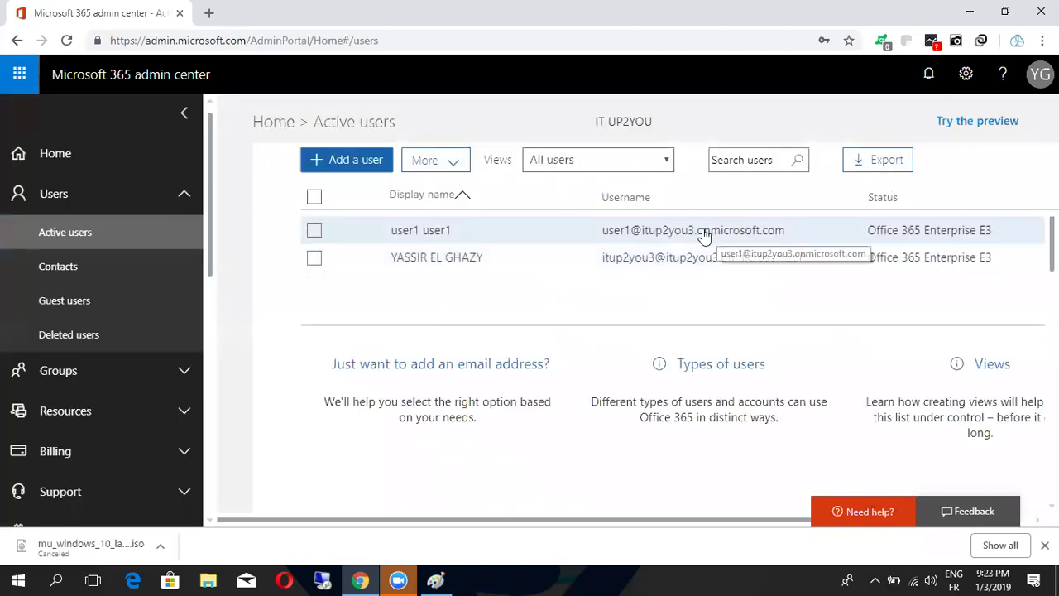
Step: Start a new user with first name, last name and username 'user2'
click(358, 161)
click(480, 241)
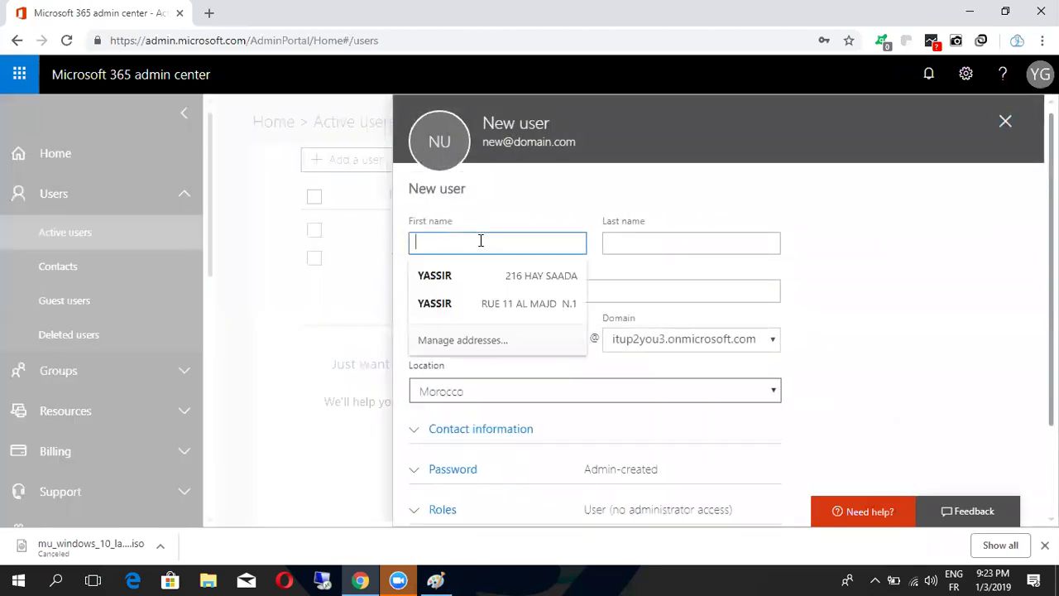
text(user2)
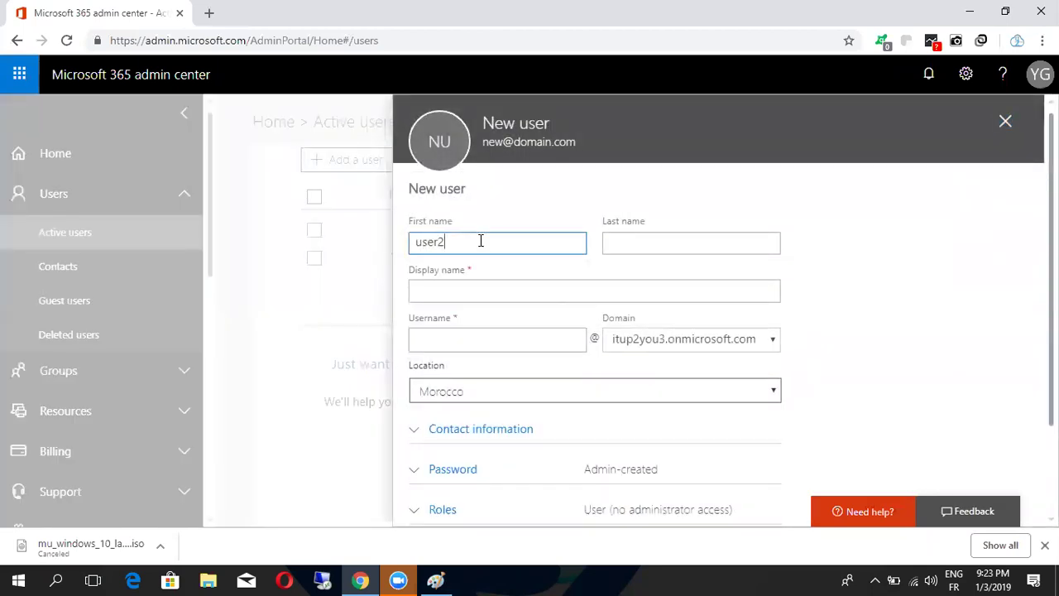
key(Tab)
text(user2)
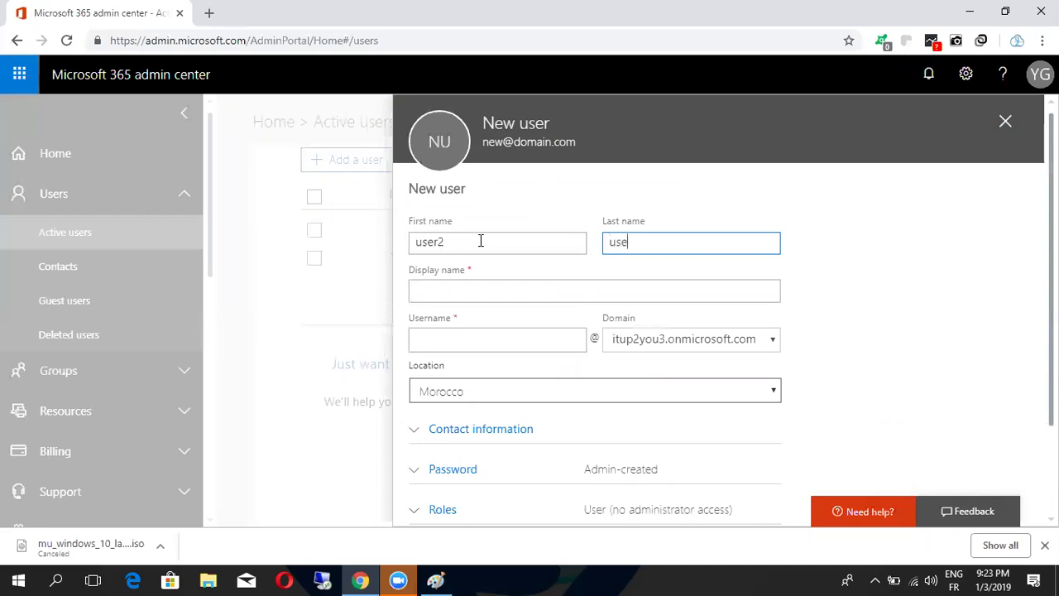
key(Tab)
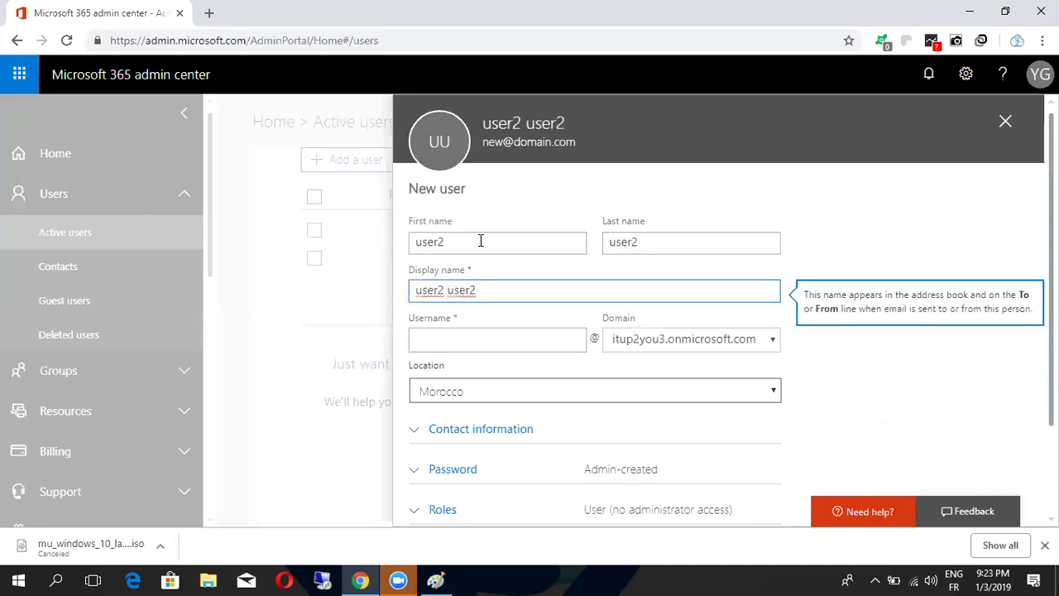
key(Tab)
text(user2)
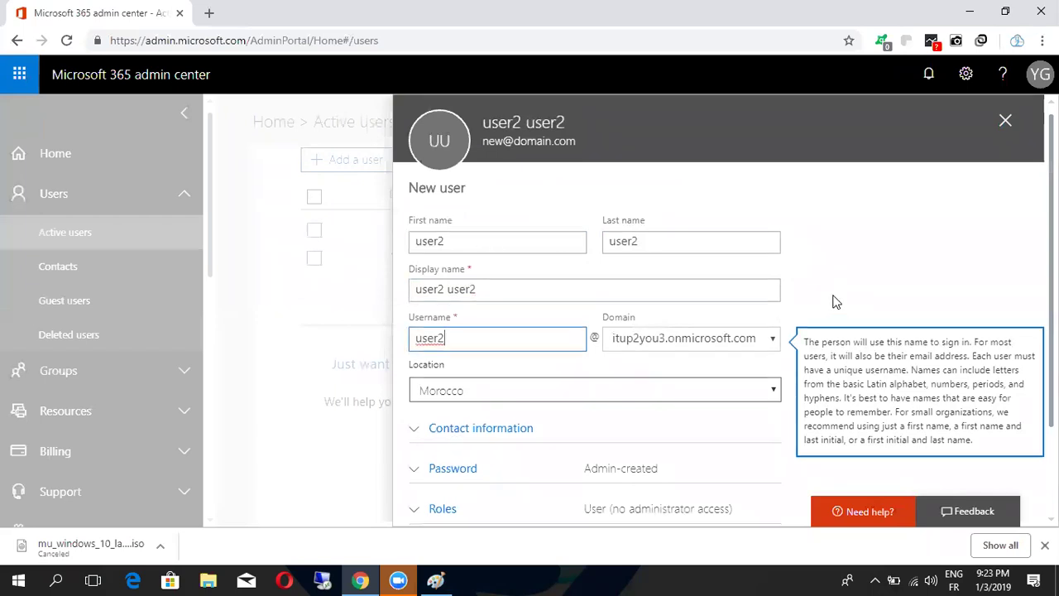
Step: Keep Morocco as the location and set a custom password for user2
scroll(589, 317, down, 2)
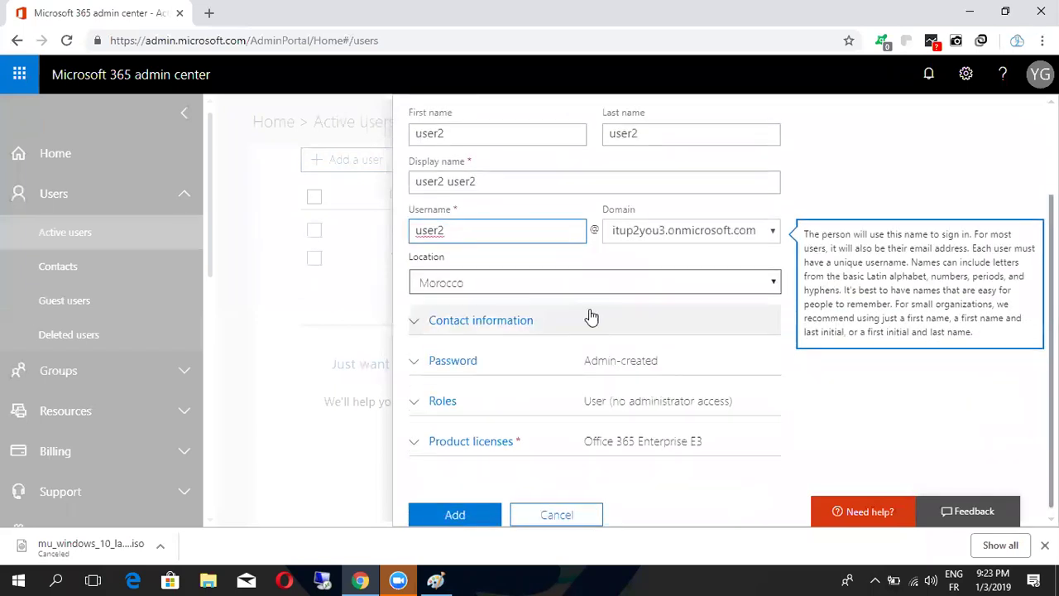
click(546, 282)
click(546, 287)
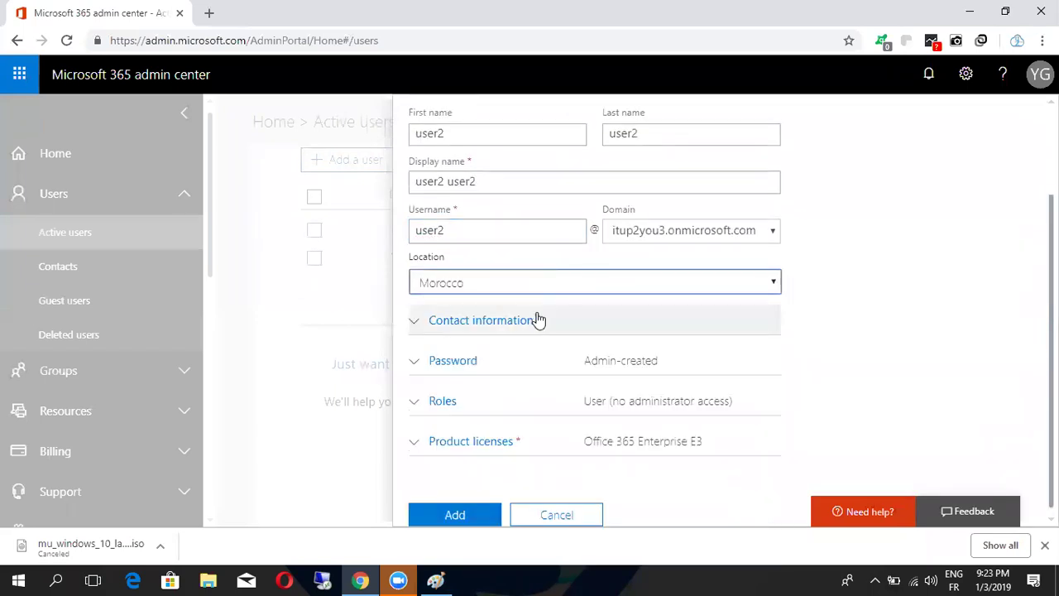
click(500, 360)
click(496, 394)
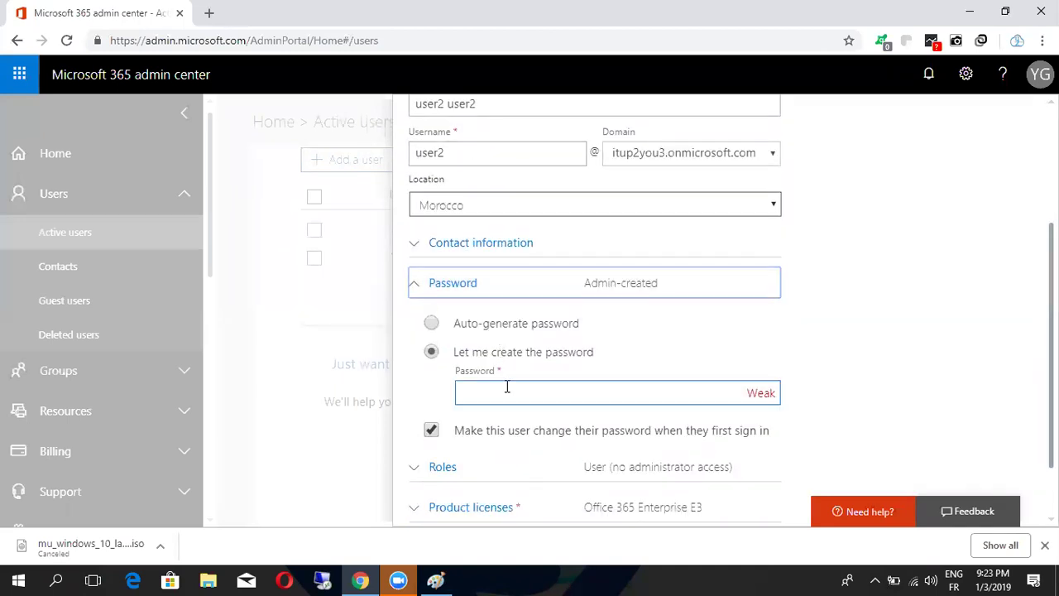
text(********)
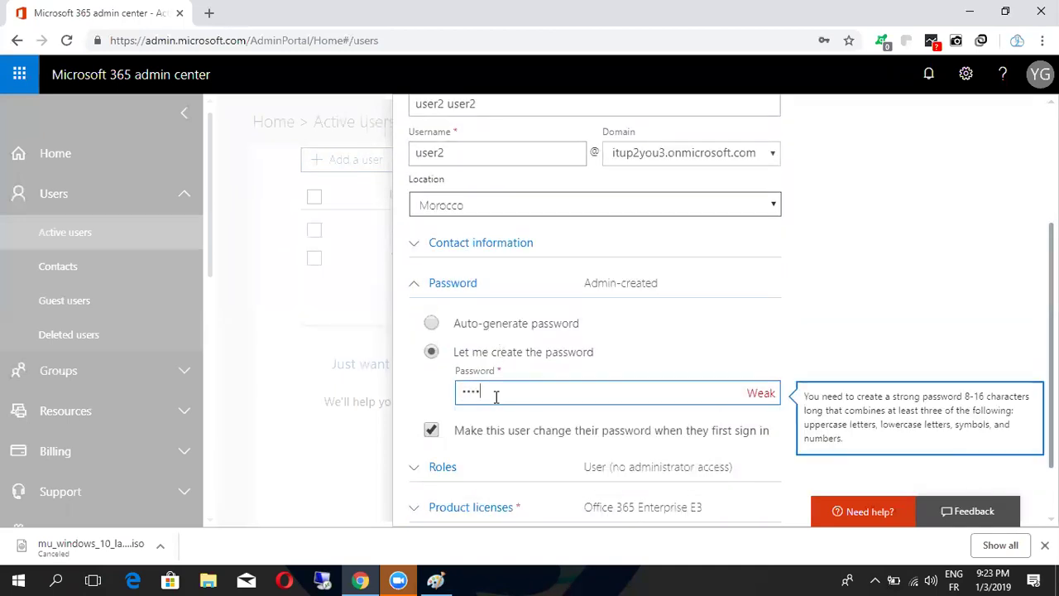
text(****)
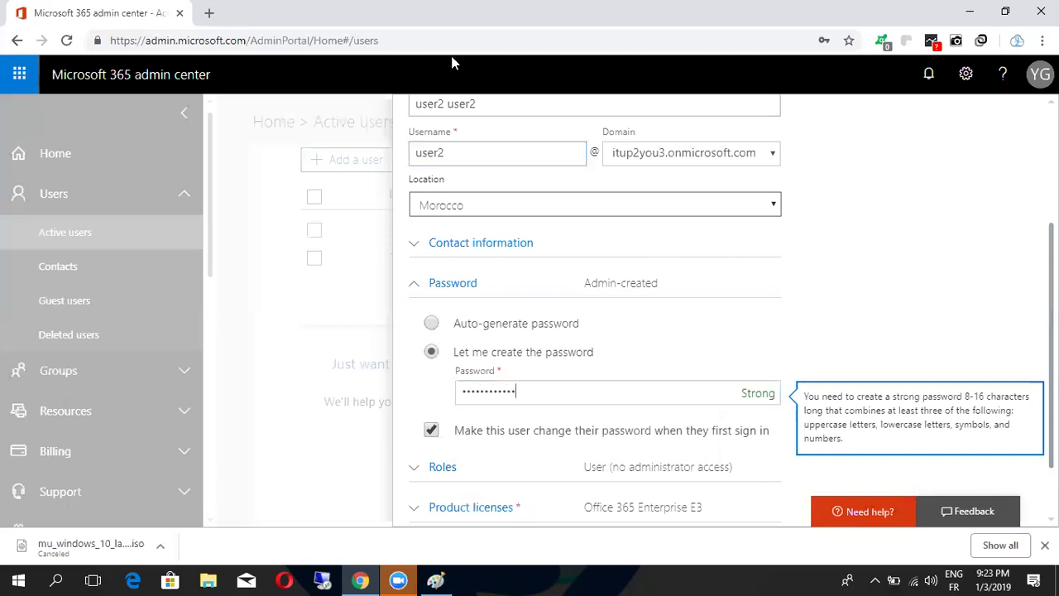
Step: Assign user2 the Global administrator role
scroll(565, 399, down, 1)
click(565, 401)
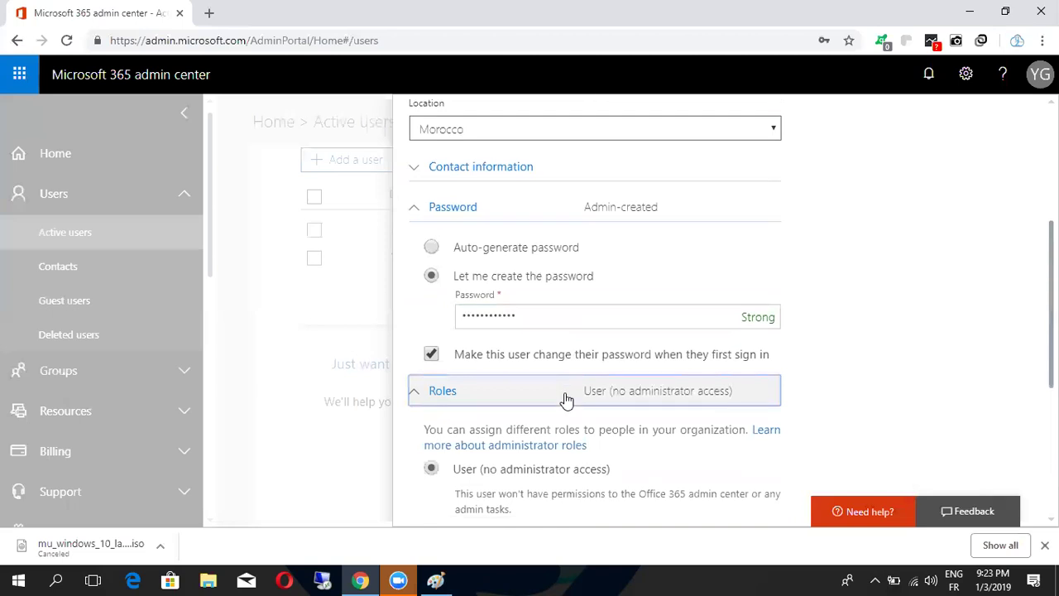
scroll(565, 397, down, 3)
double_click(482, 322)
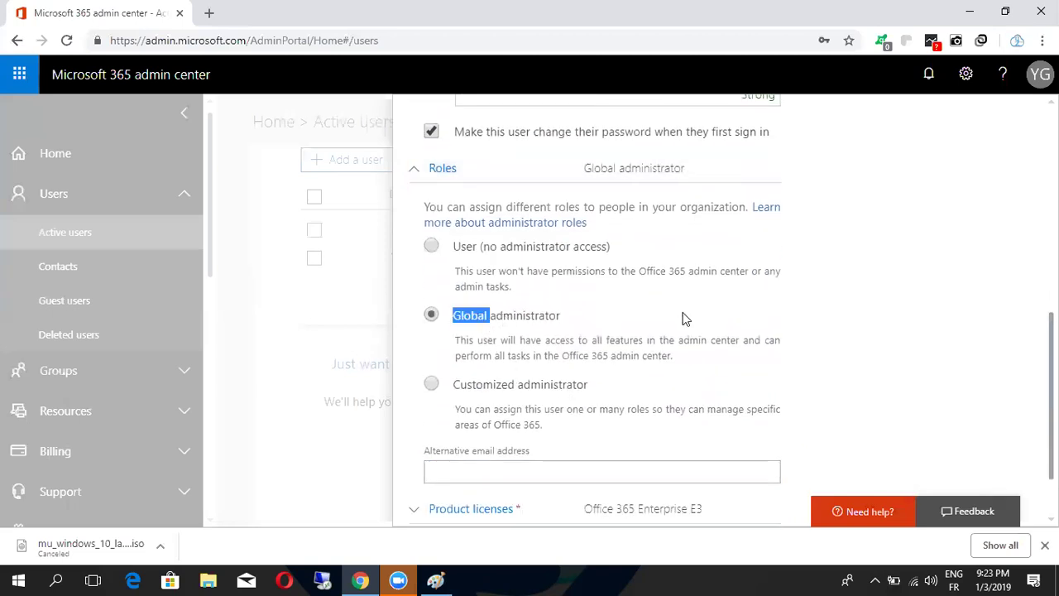
click(915, 314)
Step: Check the 23 available product licenses and create user2, saving its password in Chrome
scroll(647, 385, down, 1)
double_click(498, 441)
click(416, 447)
scroll(416, 450, down, 2)
double_click(457, 347)
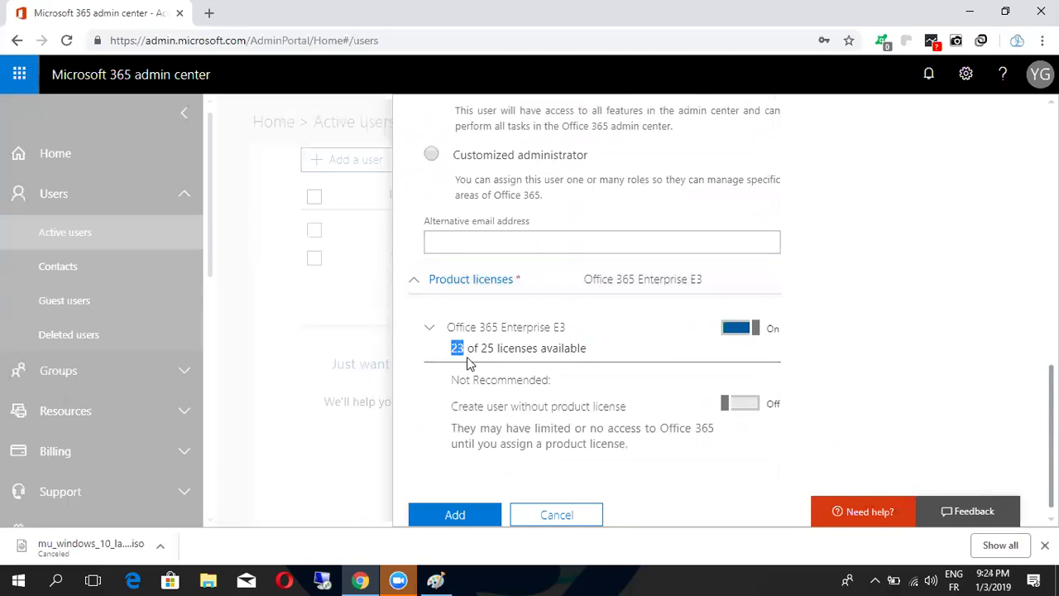
click(461, 514)
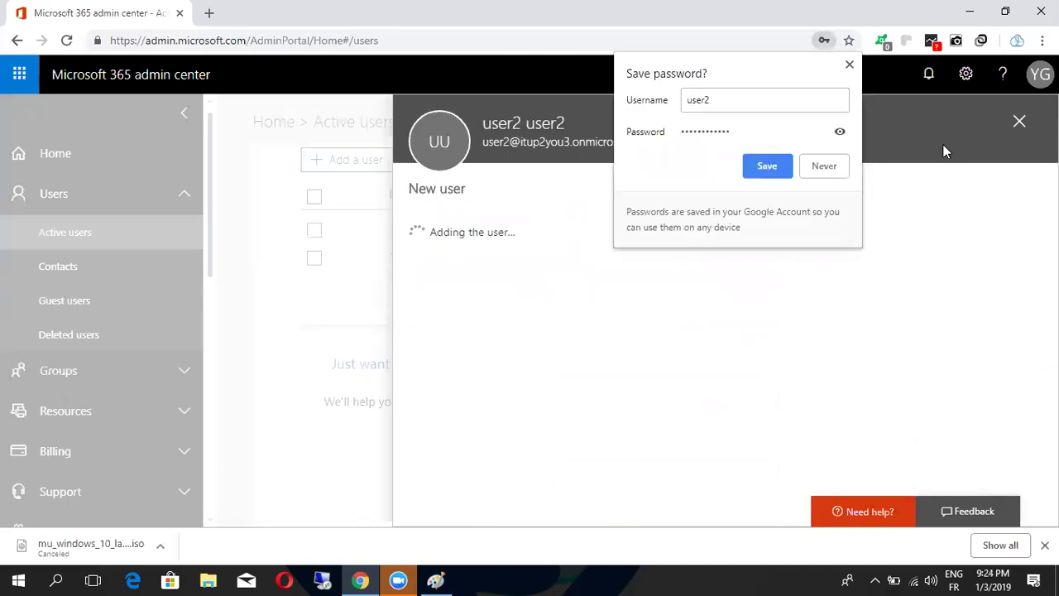
click(773, 166)
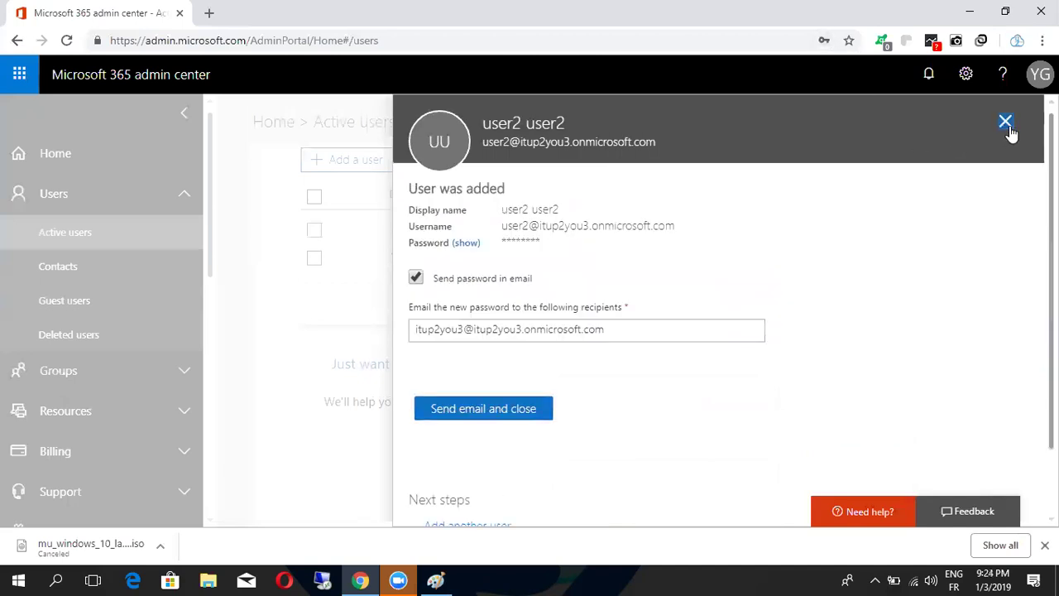
click(1017, 121)
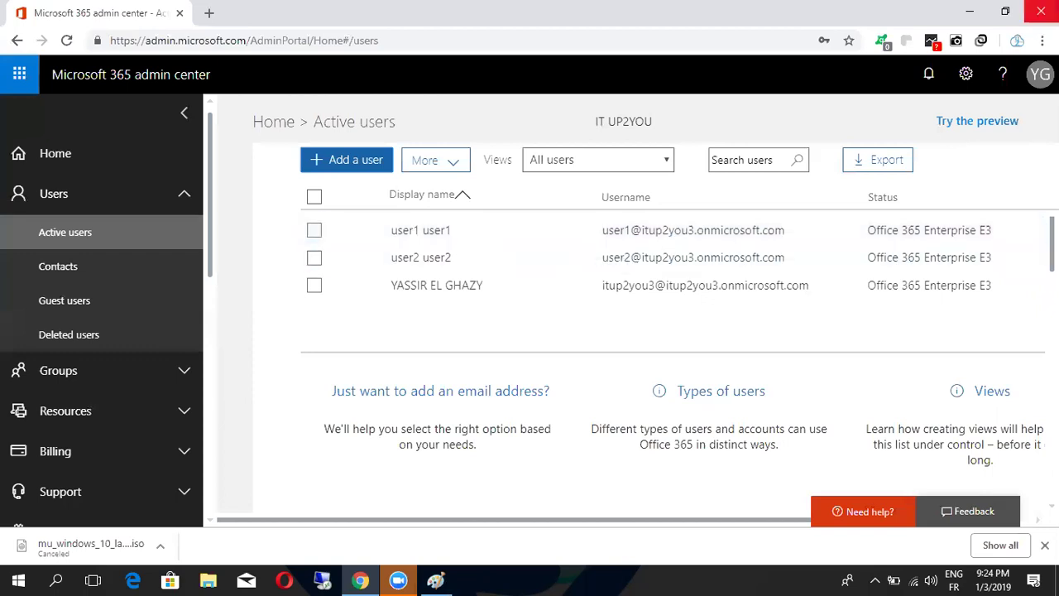
Step: Open a new Chrome incognito window and go to portal.office.com
click(1042, 40)
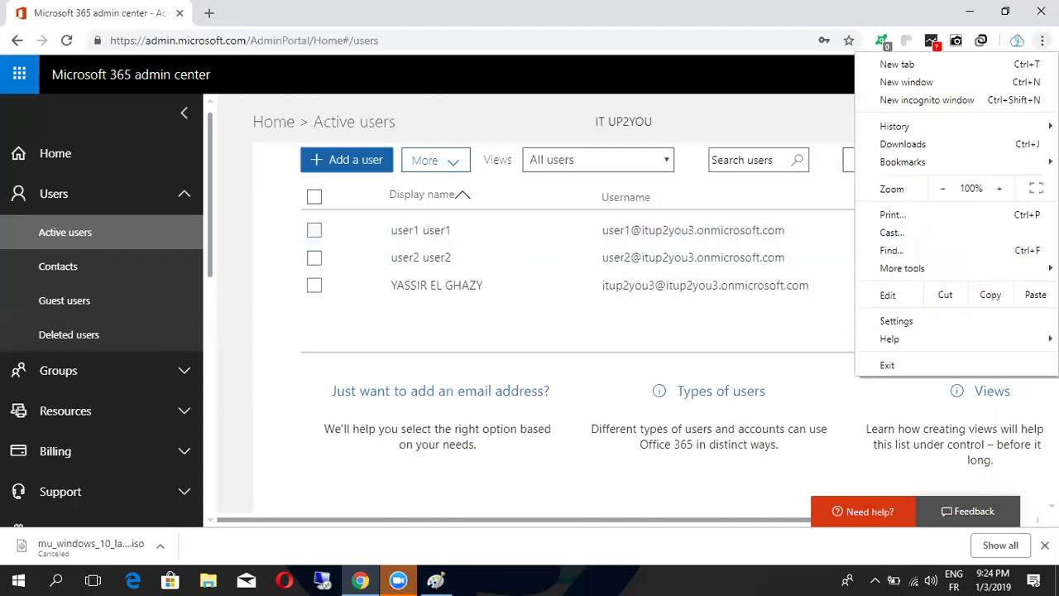
click(1009, 99)
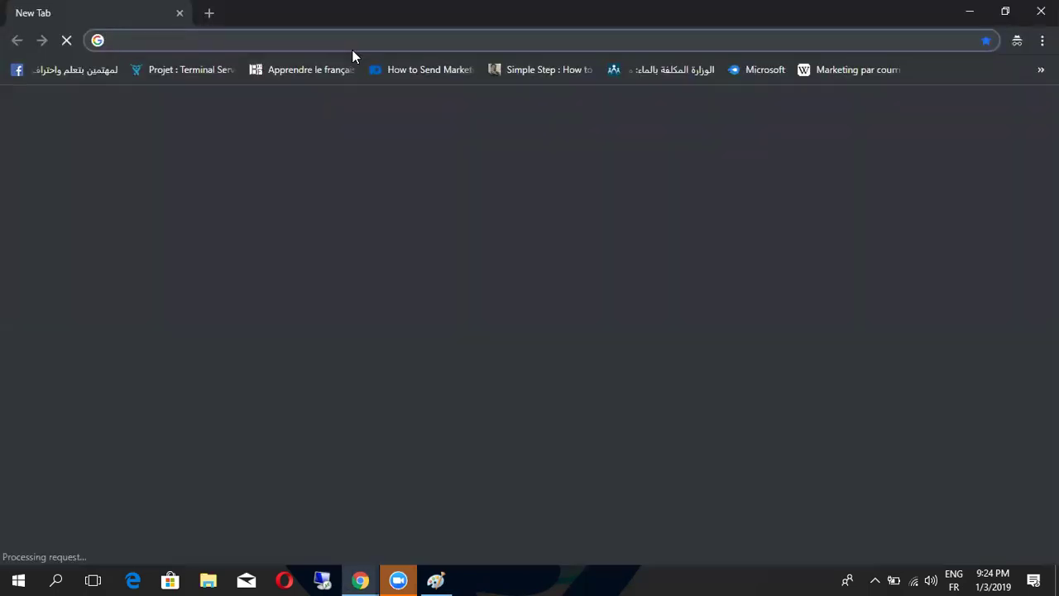
text(porta)
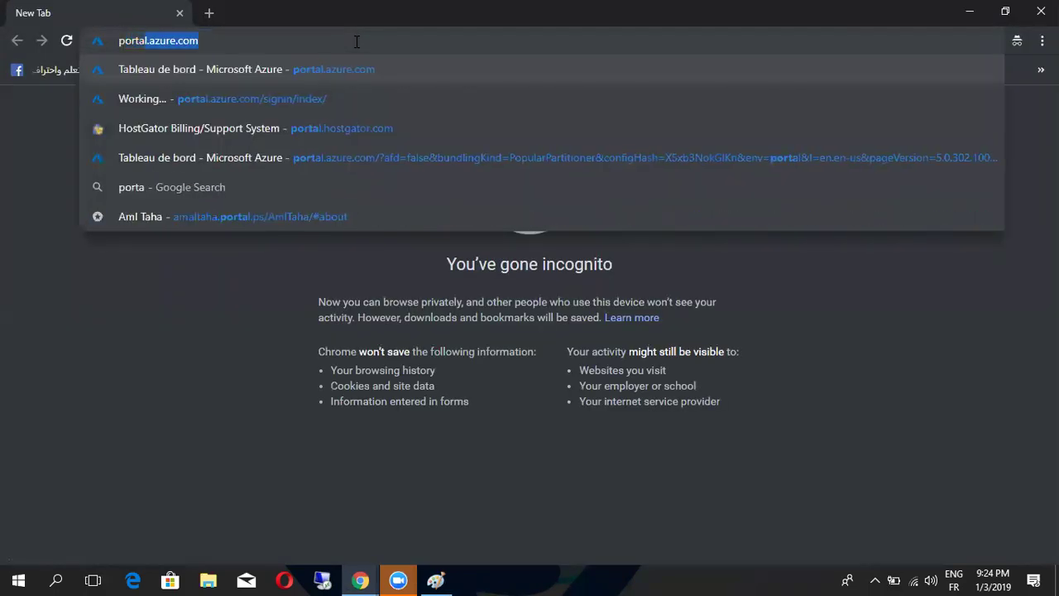
text(l)
key(End)
key(BackSpace)
key(BackSpace)
key(BackSpace)
key(BackSpace)
key(BackSpace)
key(BackSpace)
key(BackSpace)
key(BackSpace)
key(BackSpace)
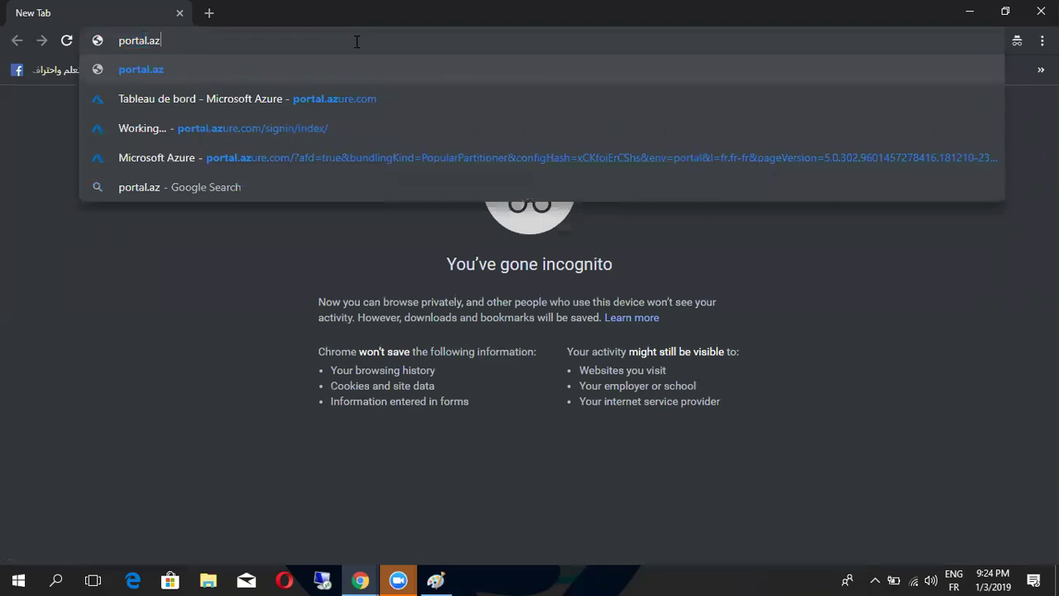
text(off)
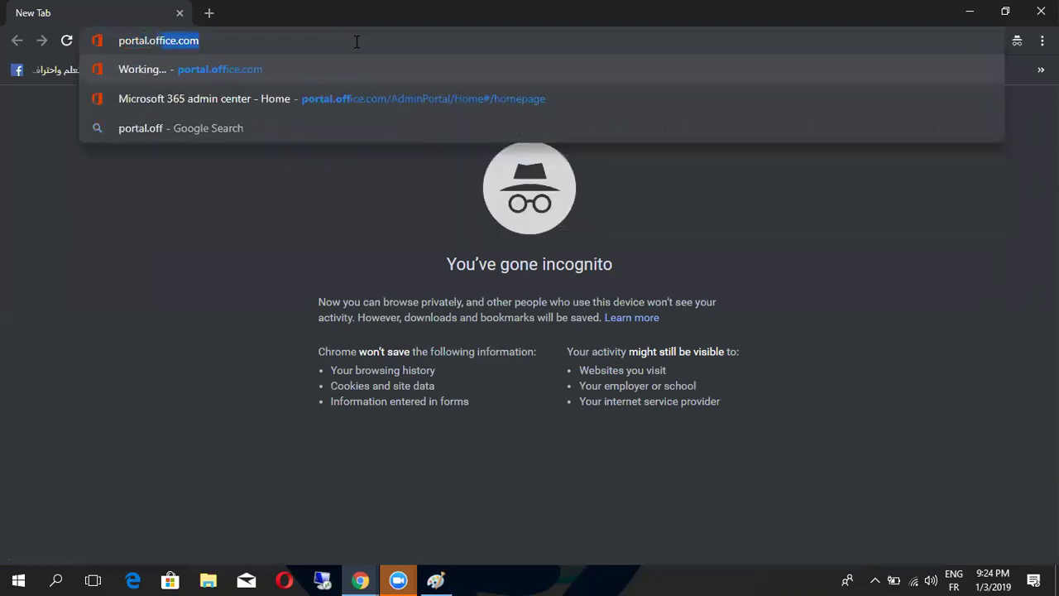
key(Return)
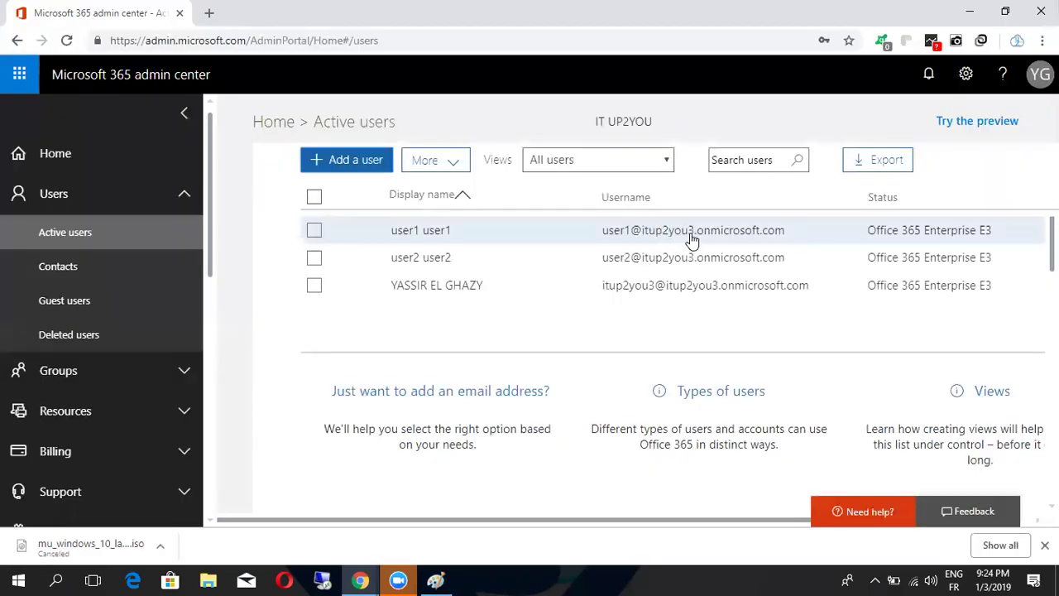
Step: Open user1's account details and select its full username for copying
click(690, 239)
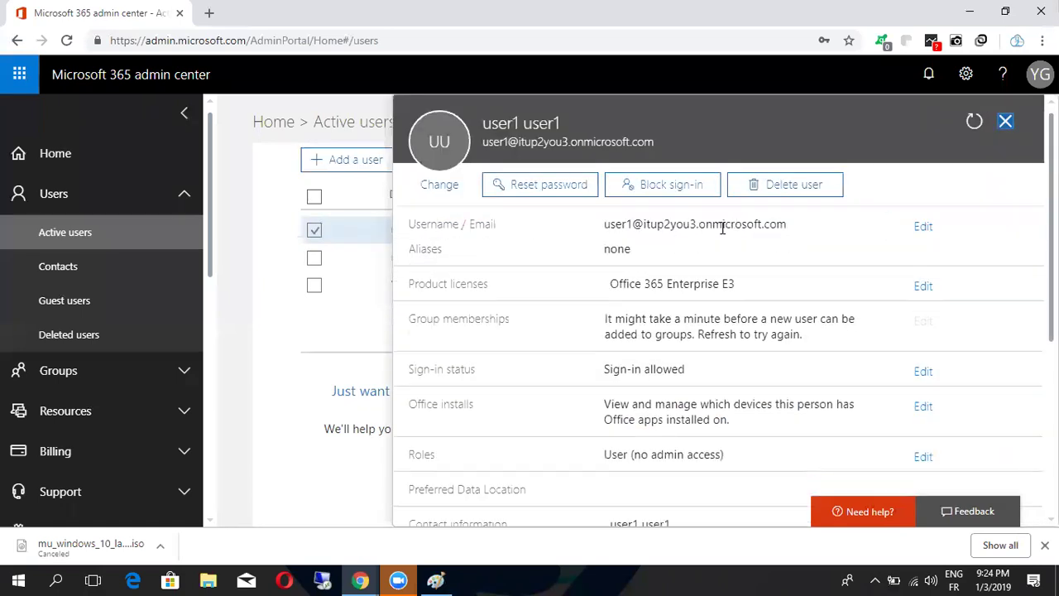
triple_click(721, 227)
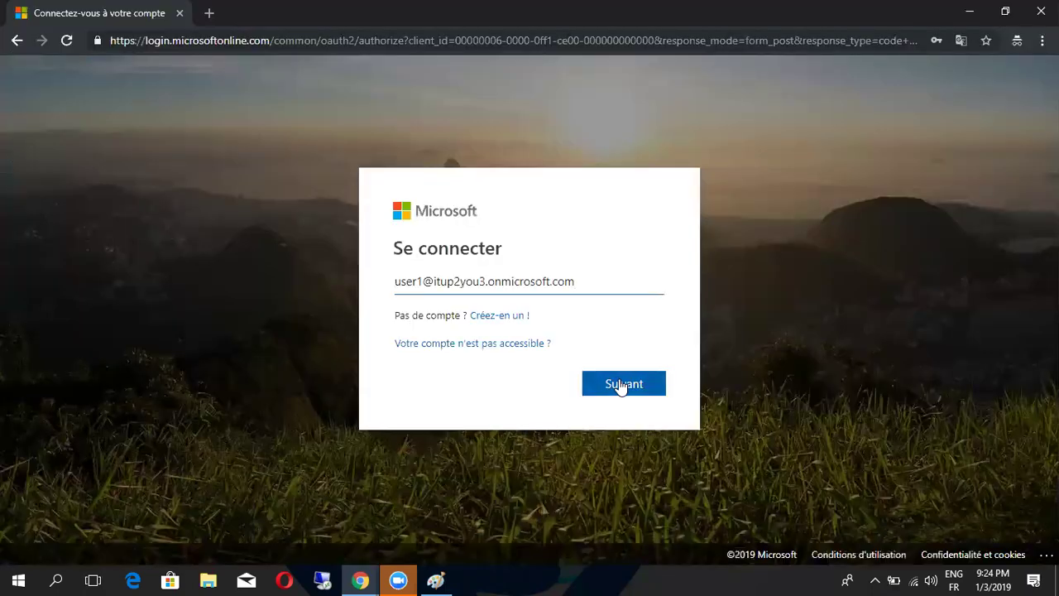
Step: Sign in as user1 using the temporary password
click(621, 385)
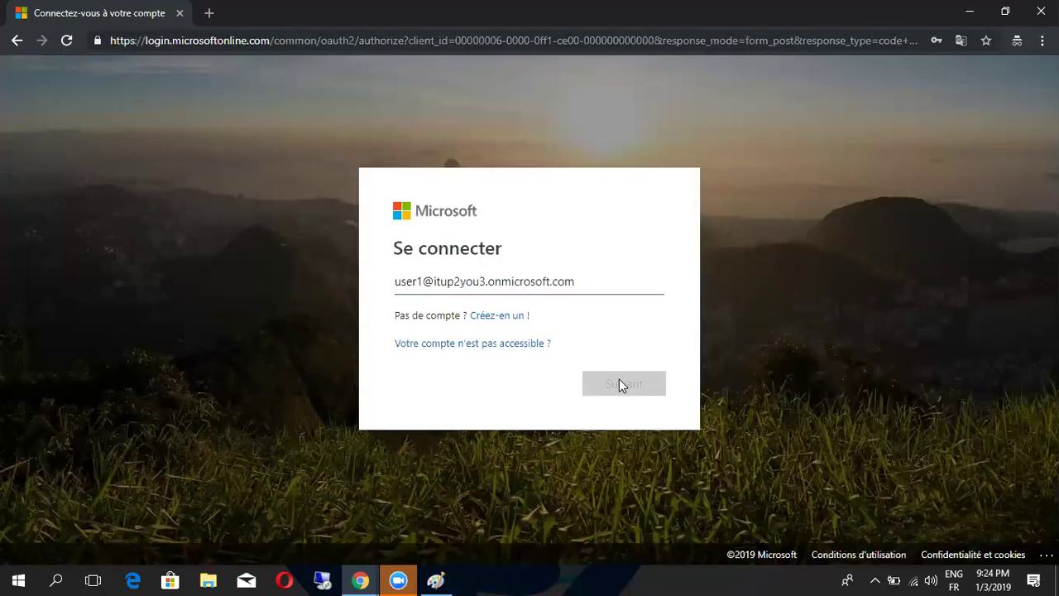
click(533, 314)
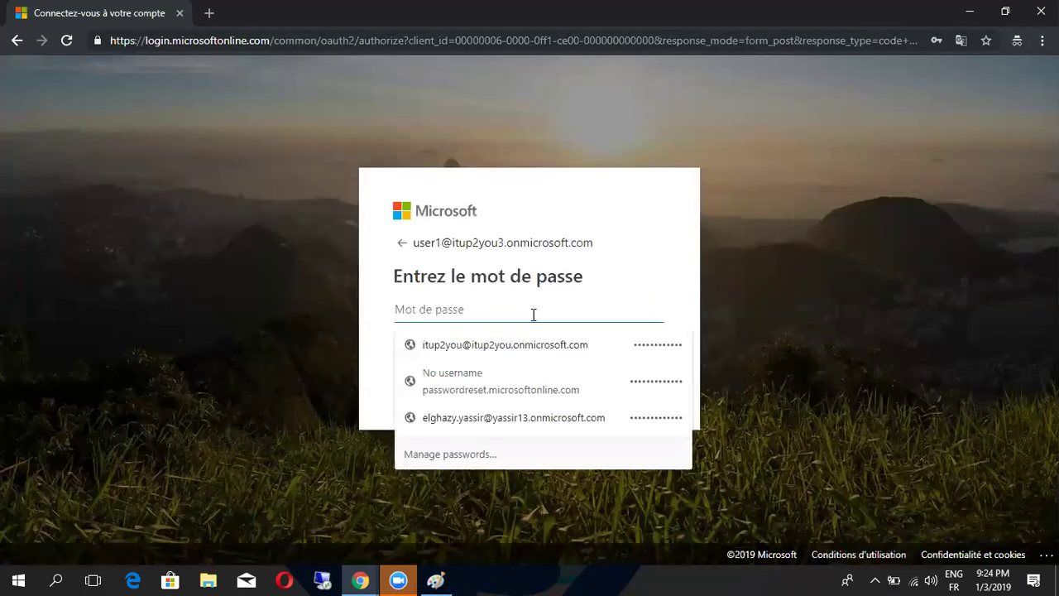
text(••)
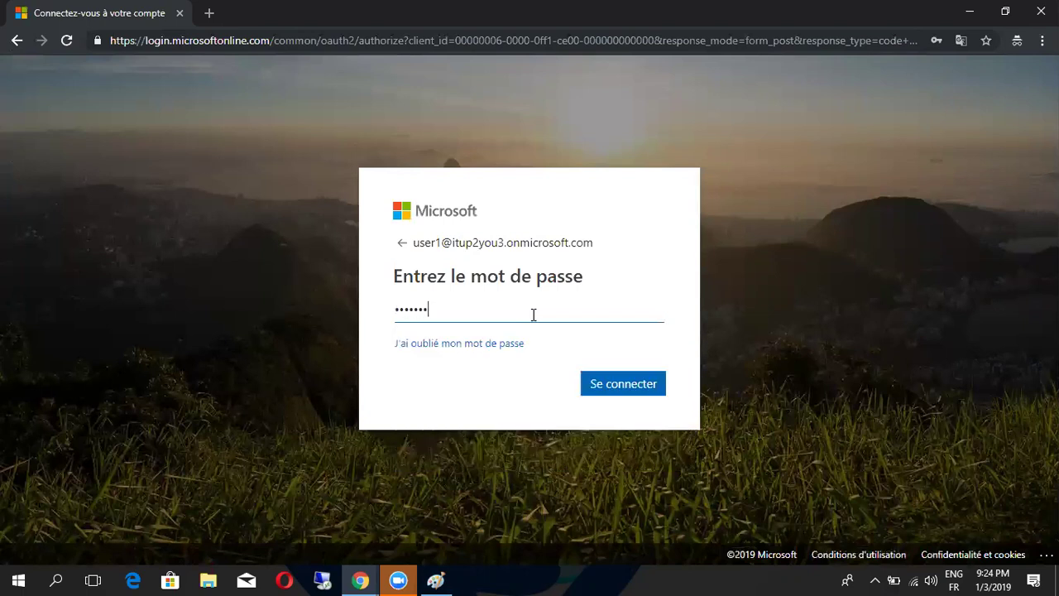
key(Return)
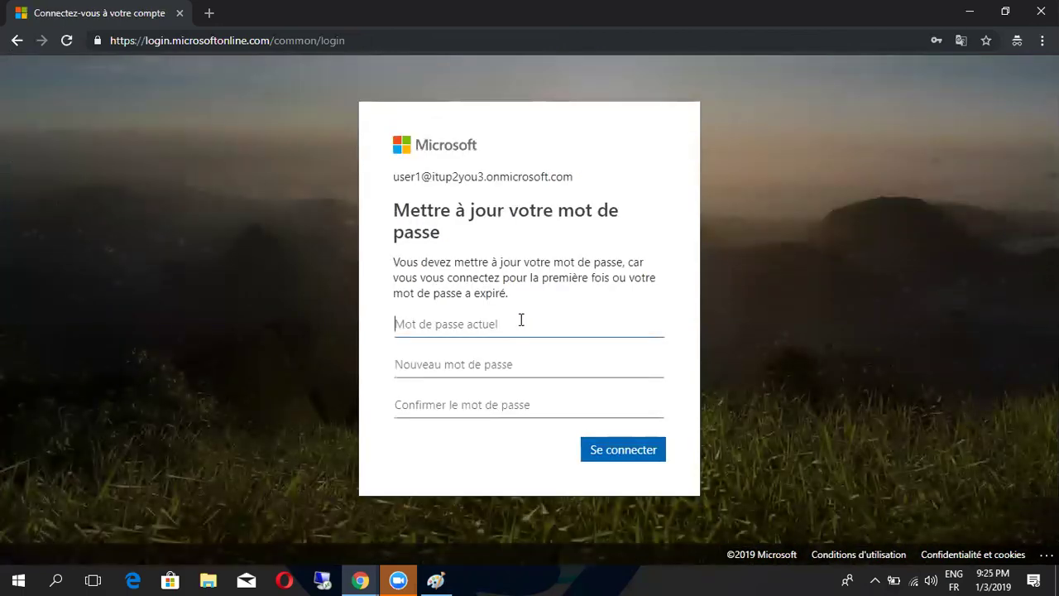
Step: Replace the temporary password with a new one and choose to stay signed in
text(••)
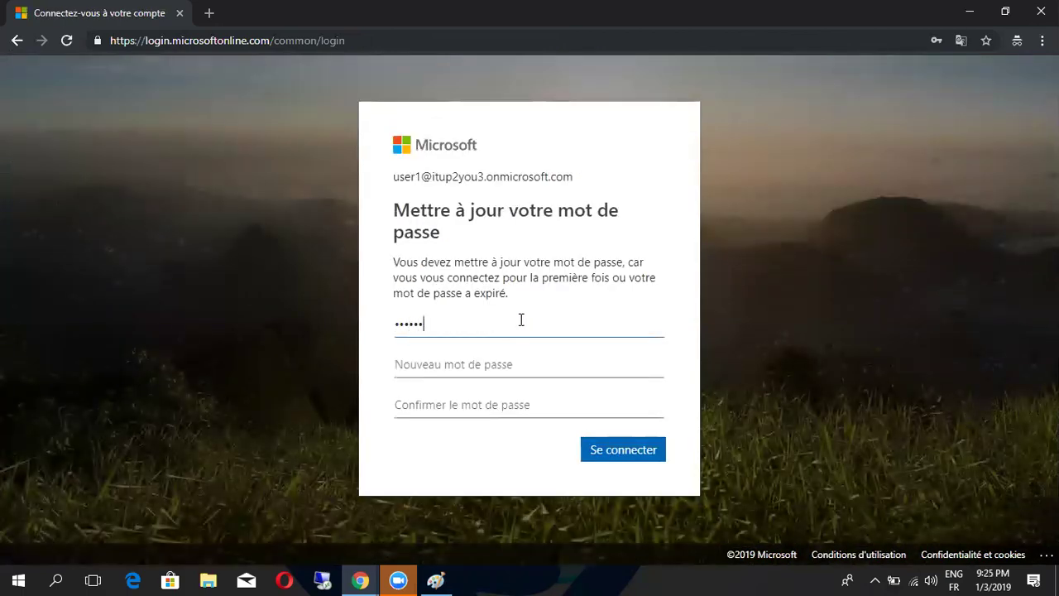
text(••••••••••)
key(Tab)
text(••)
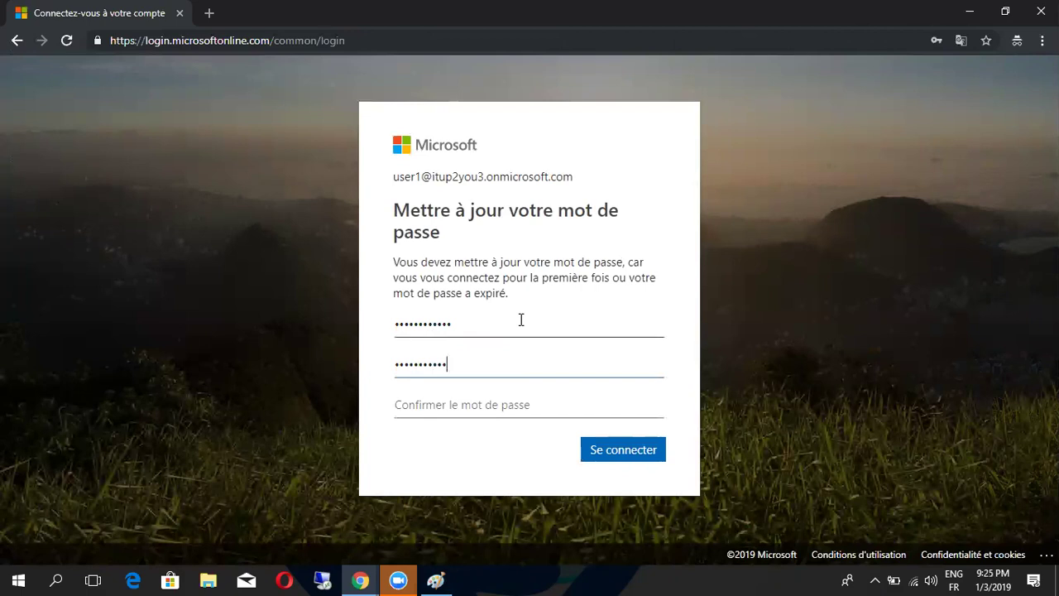
text(•)
key(Tab)
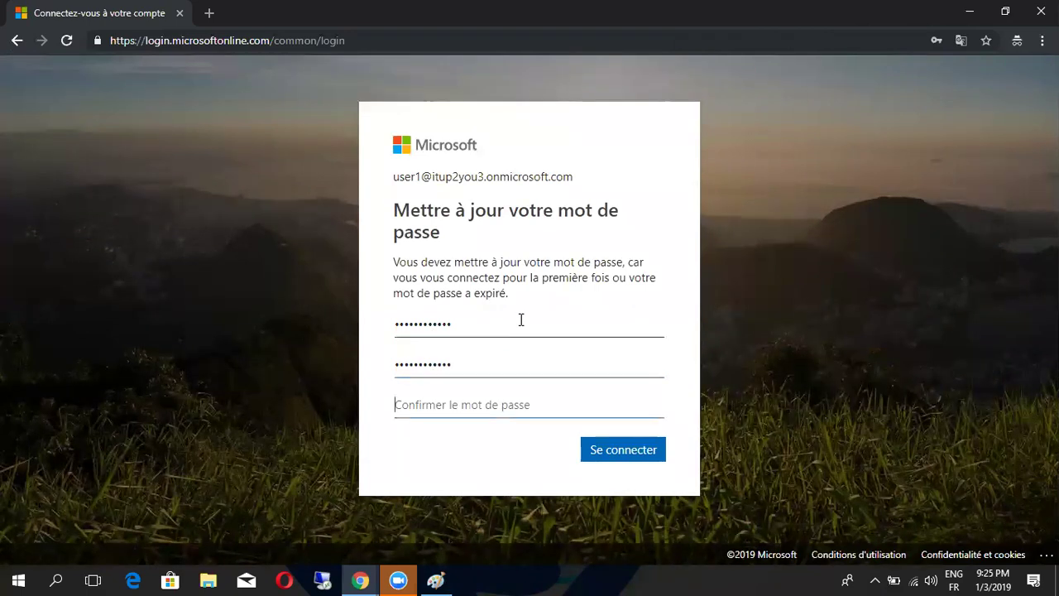
text(••)
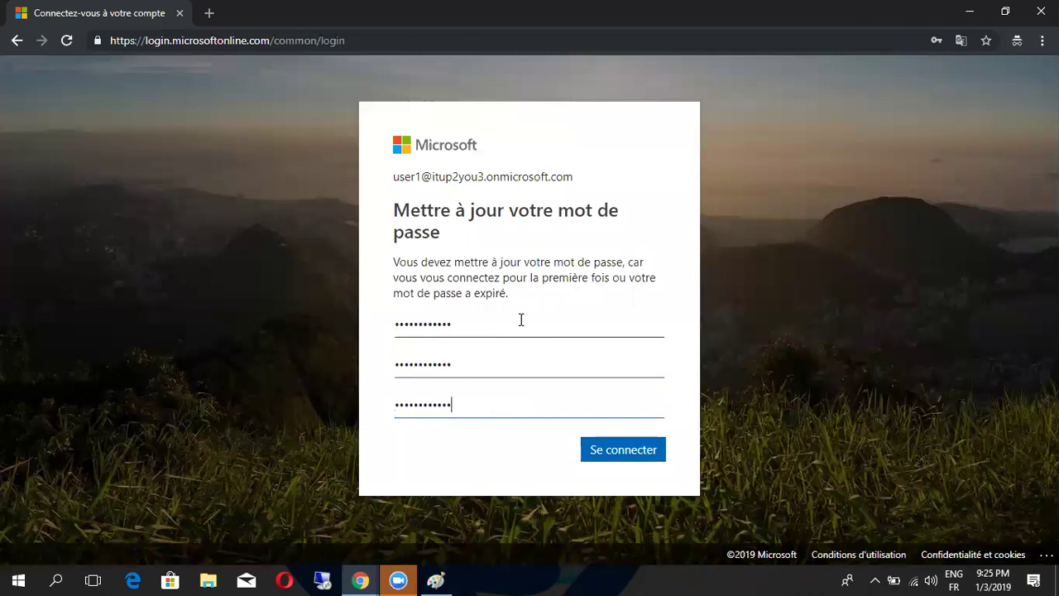
click(628, 458)
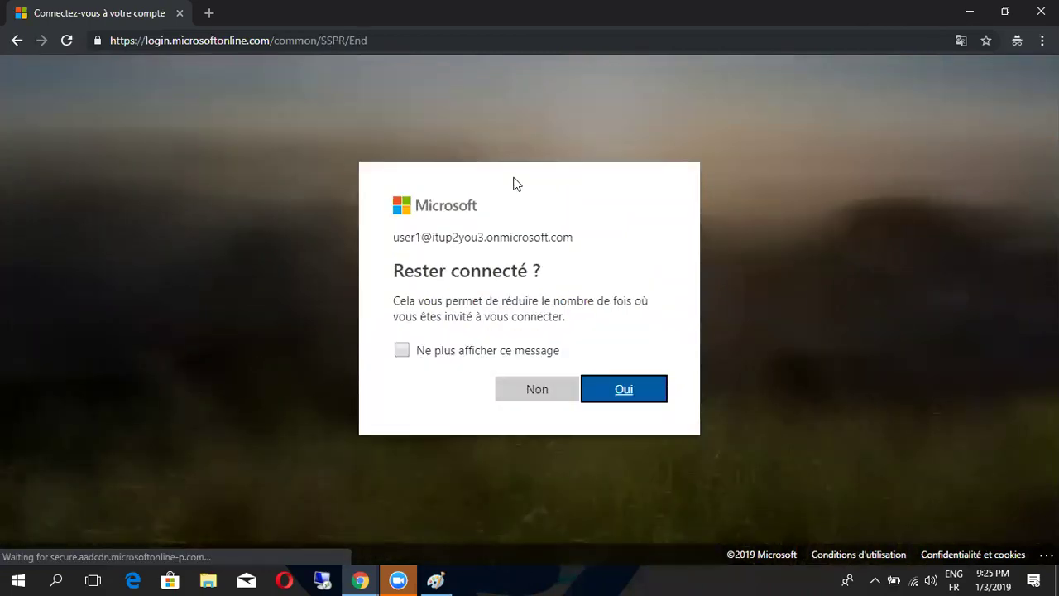
click(621, 390)
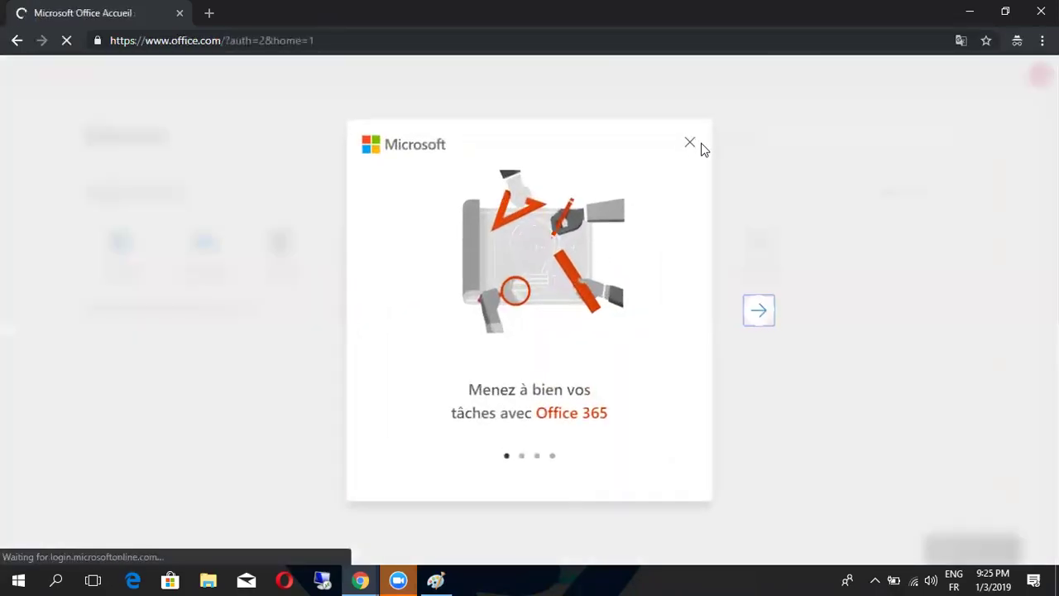
Step: Dismiss the welcome tips, download the Office 365 apps installer and run Setup.exe
click(690, 146)
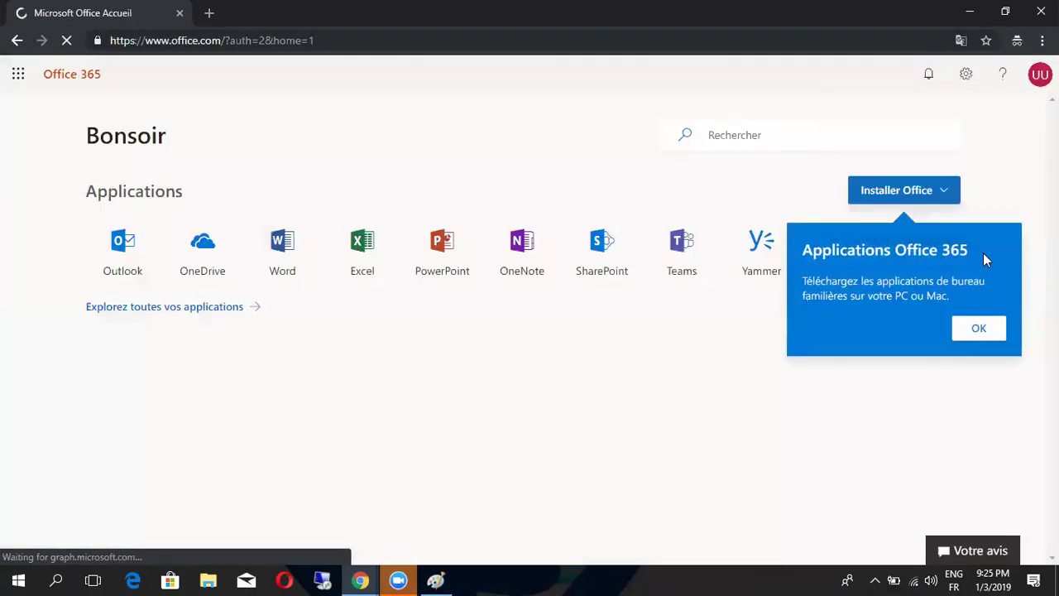
click(995, 335)
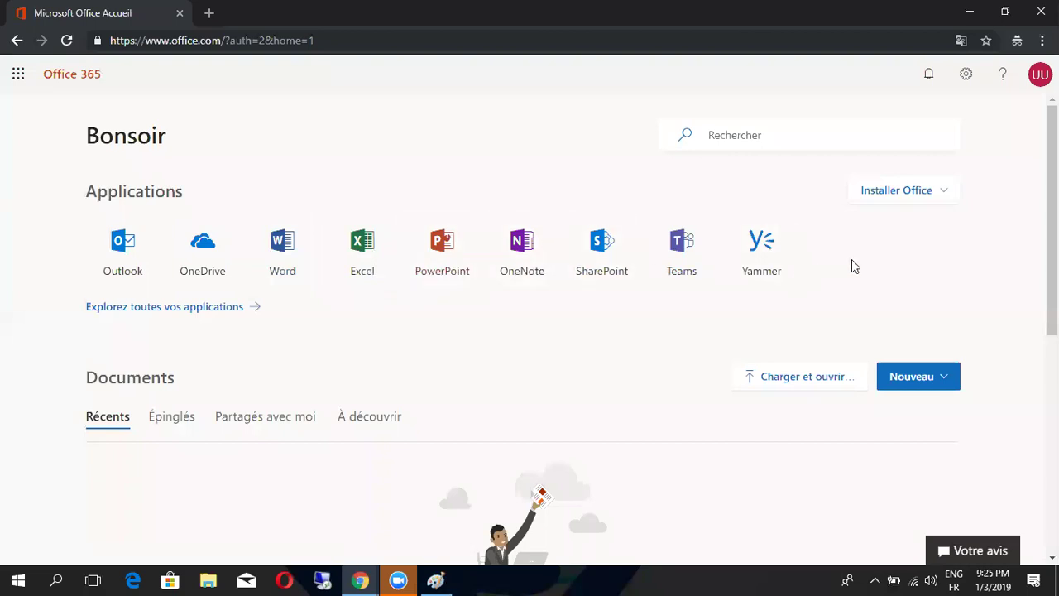
click(898, 201)
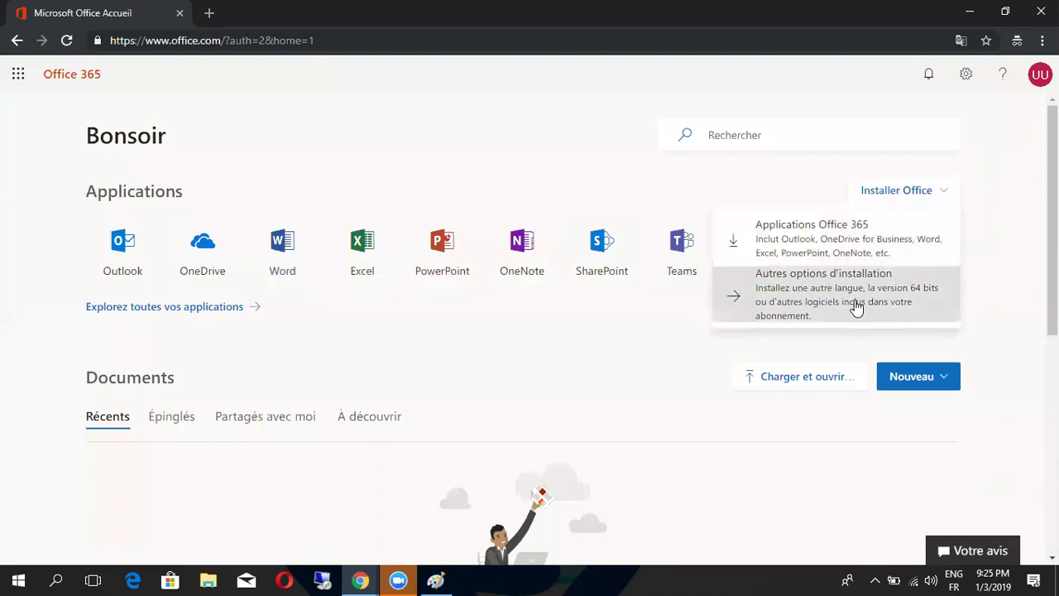
click(821, 237)
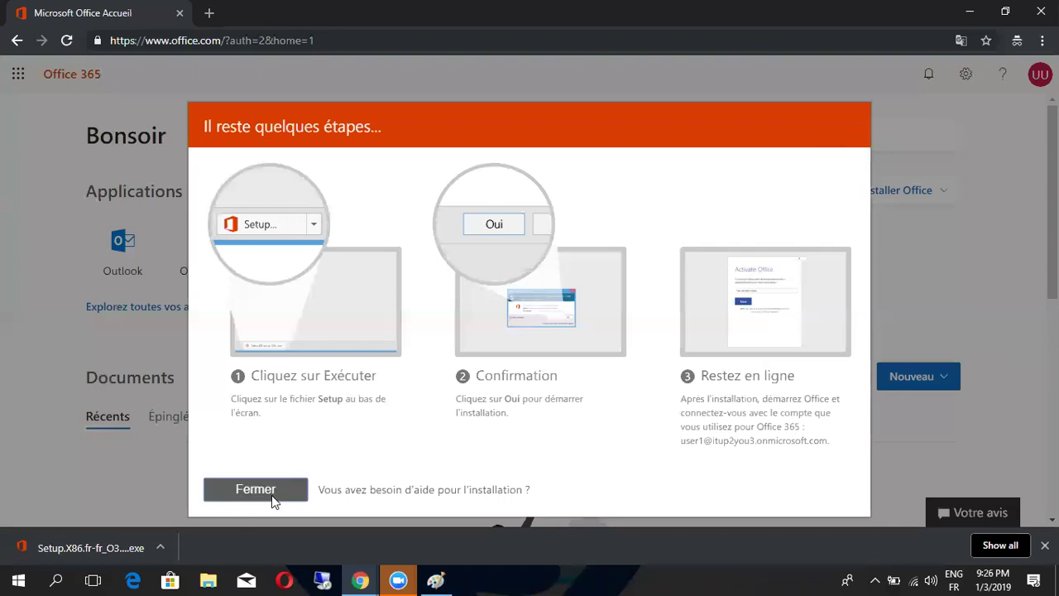
click(271, 494)
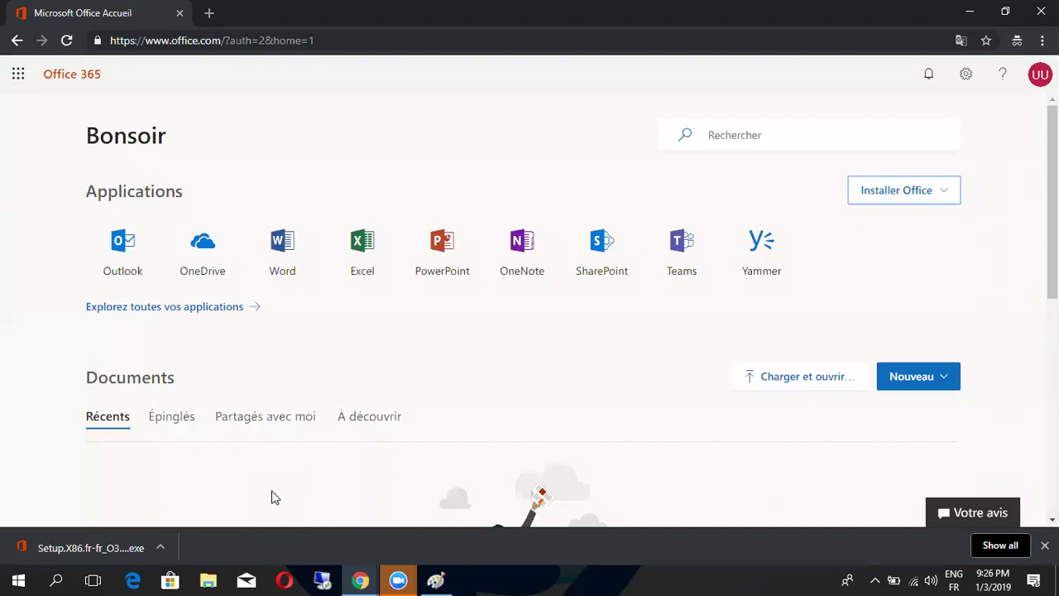
click(90, 549)
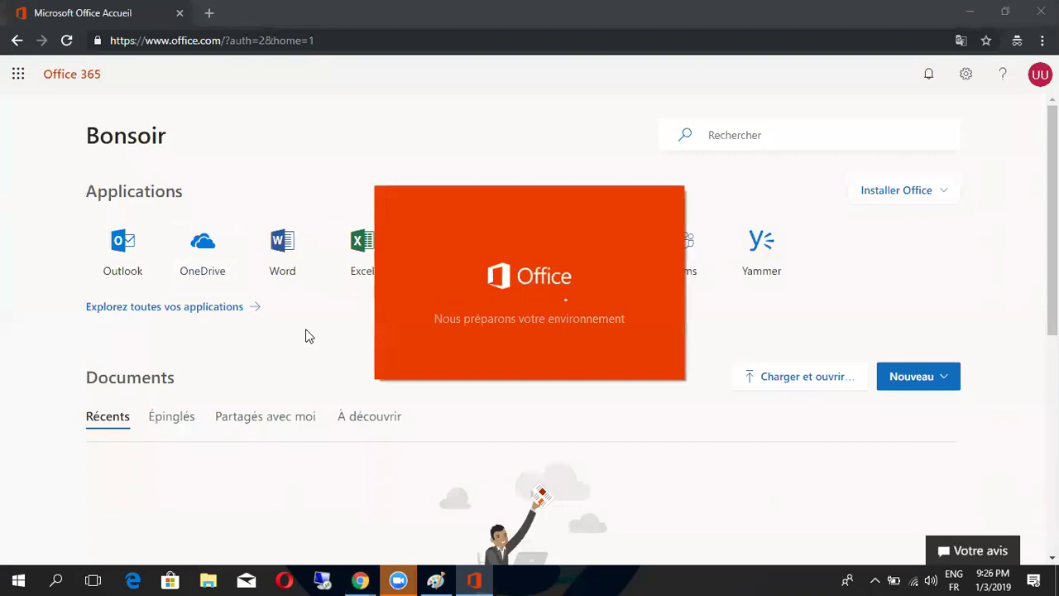
Step: Open Word Online, check the Office installer, then show the Chrome window thumbnails
click(283, 262)
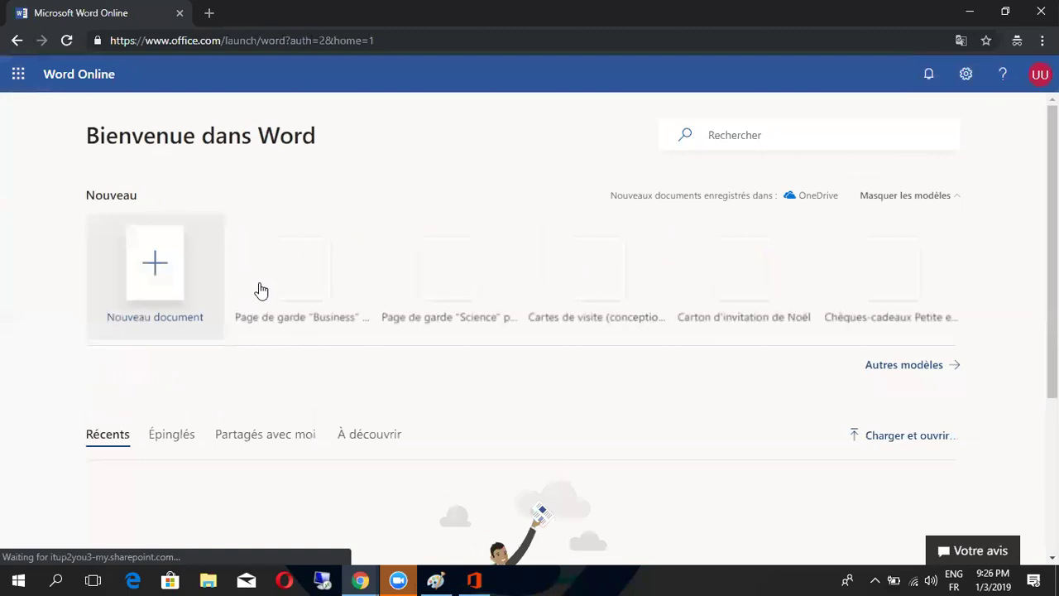
click(19, 75)
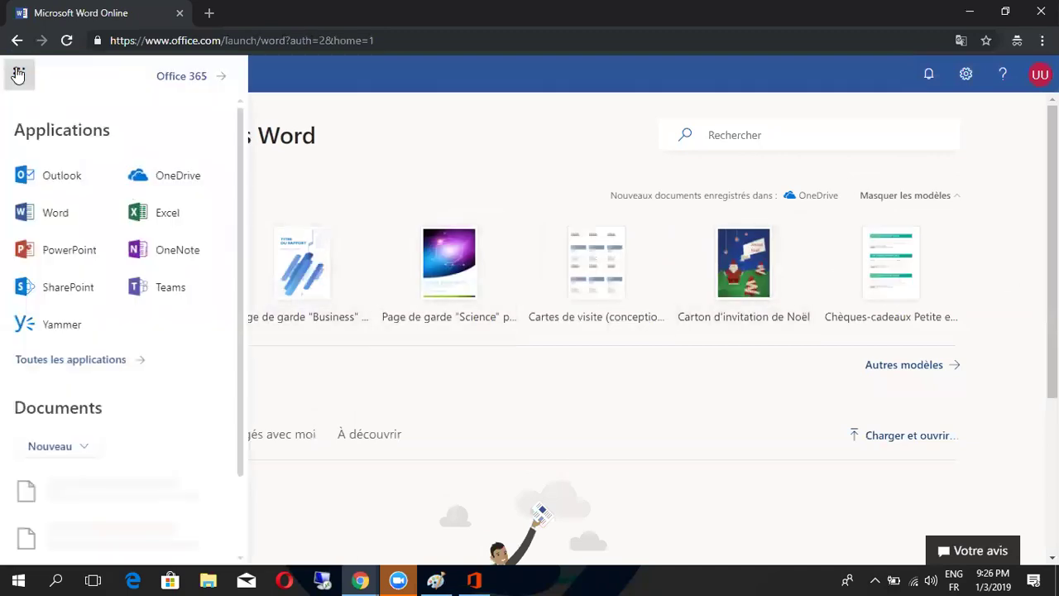
scroll(85, 277, down, 1)
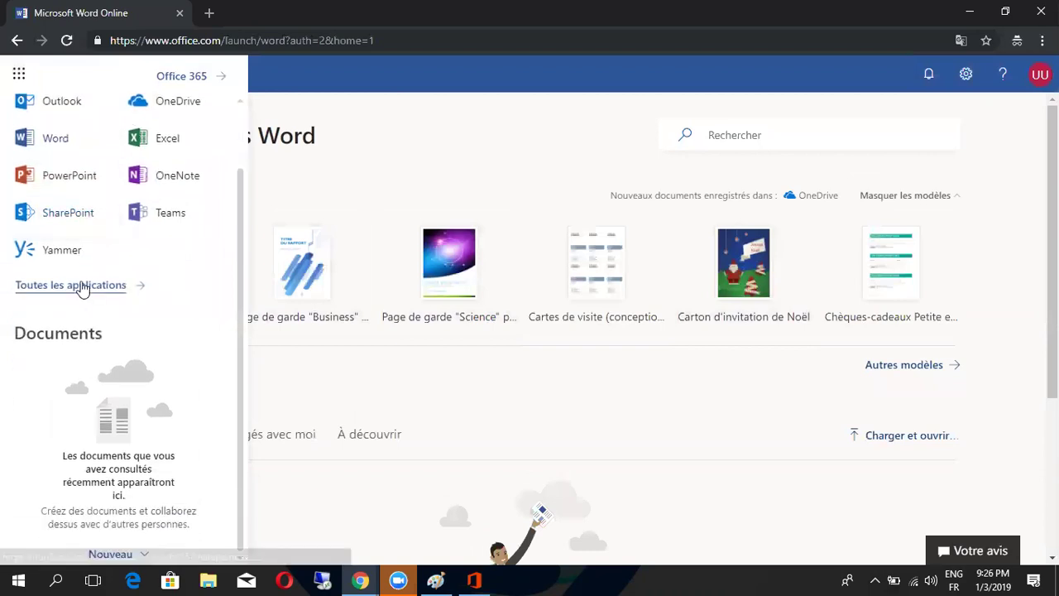
click(474, 580)
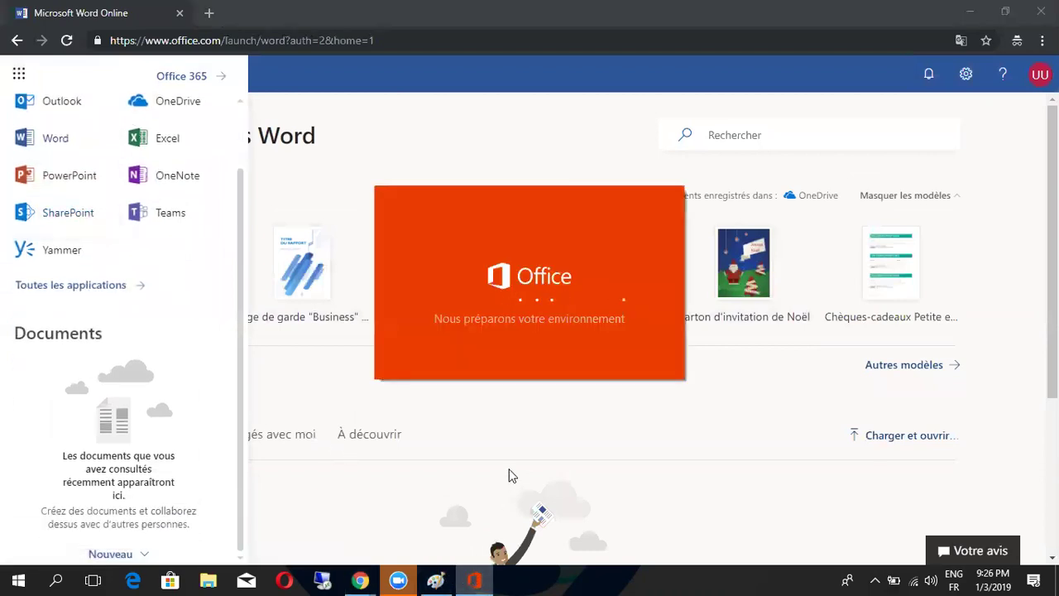
click(331, 162)
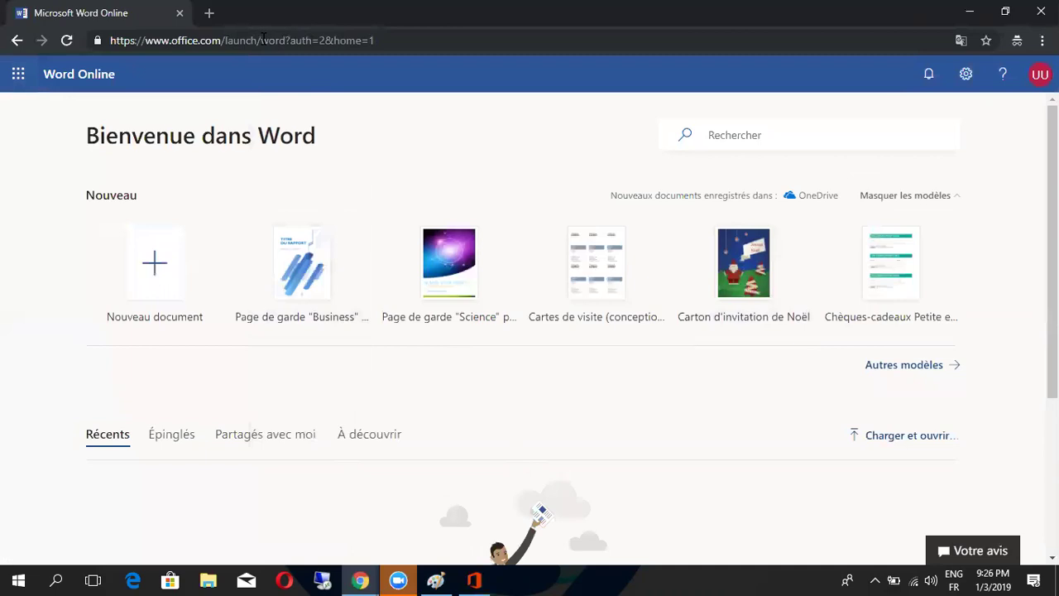
click(359, 580)
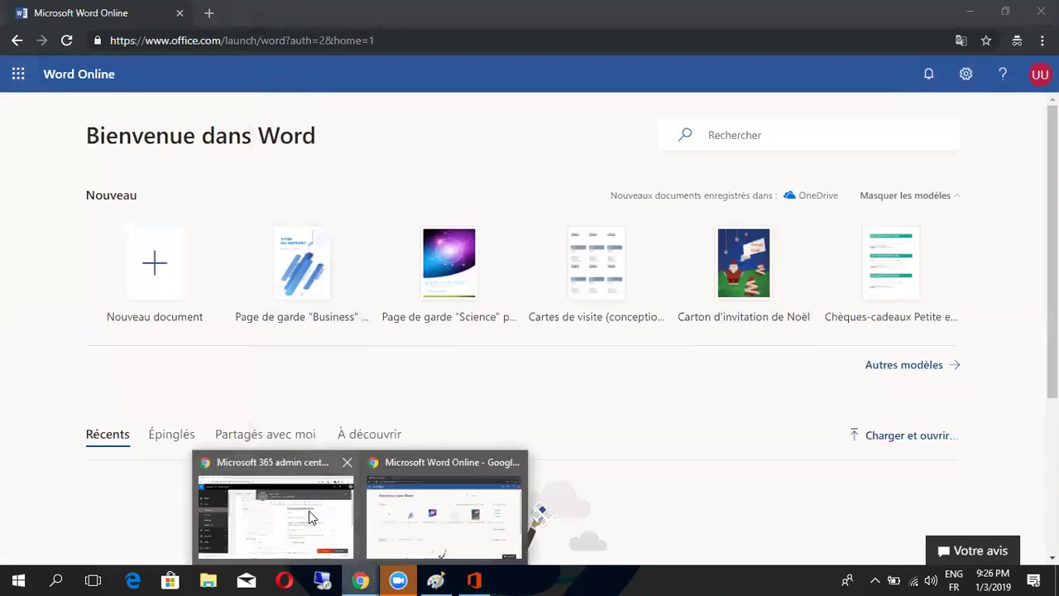
Step: Close user1's details panel in the admin center and open Word from the app launcher
click(287, 503)
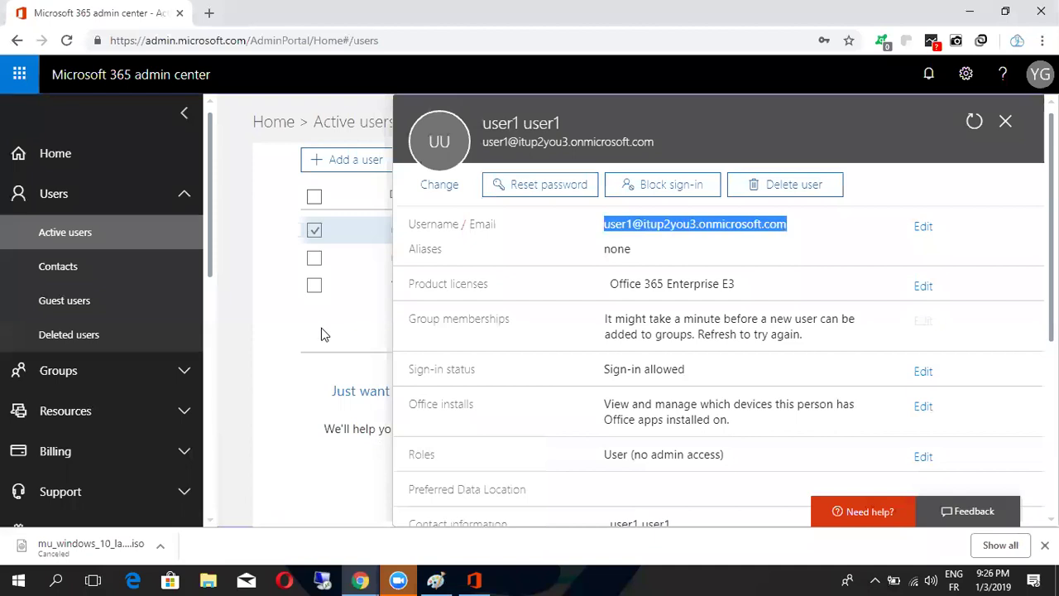
right_click(1001, 125)
click(1003, 123)
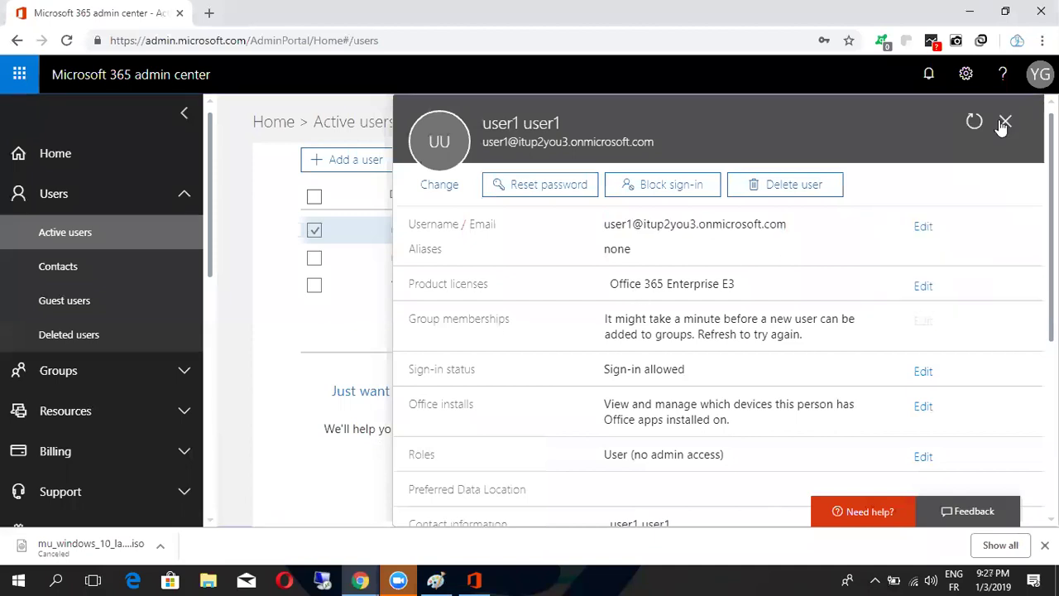
click(1004, 121)
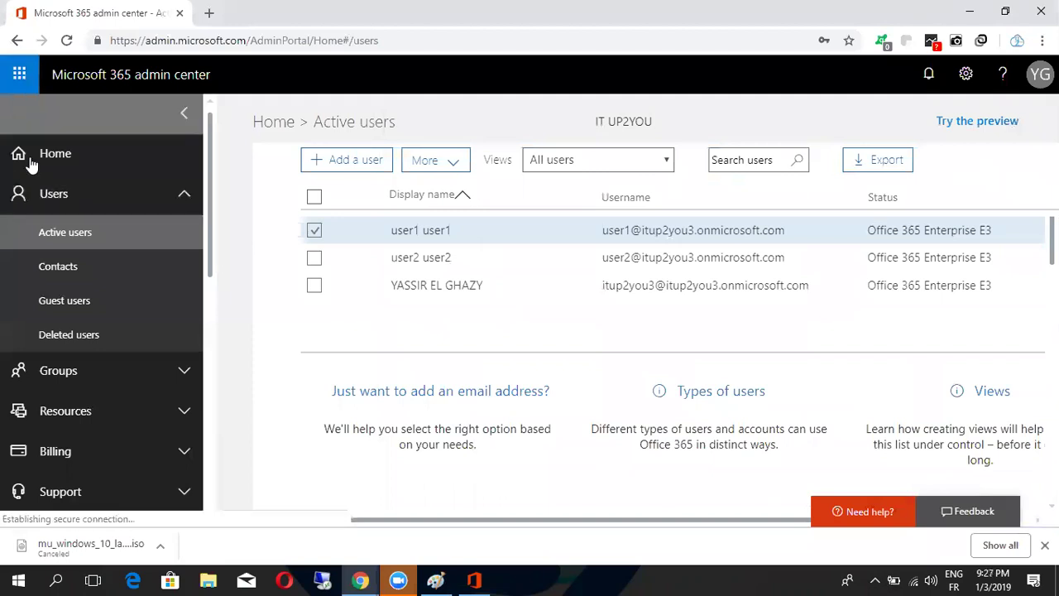
scroll(118, 372, down, 7)
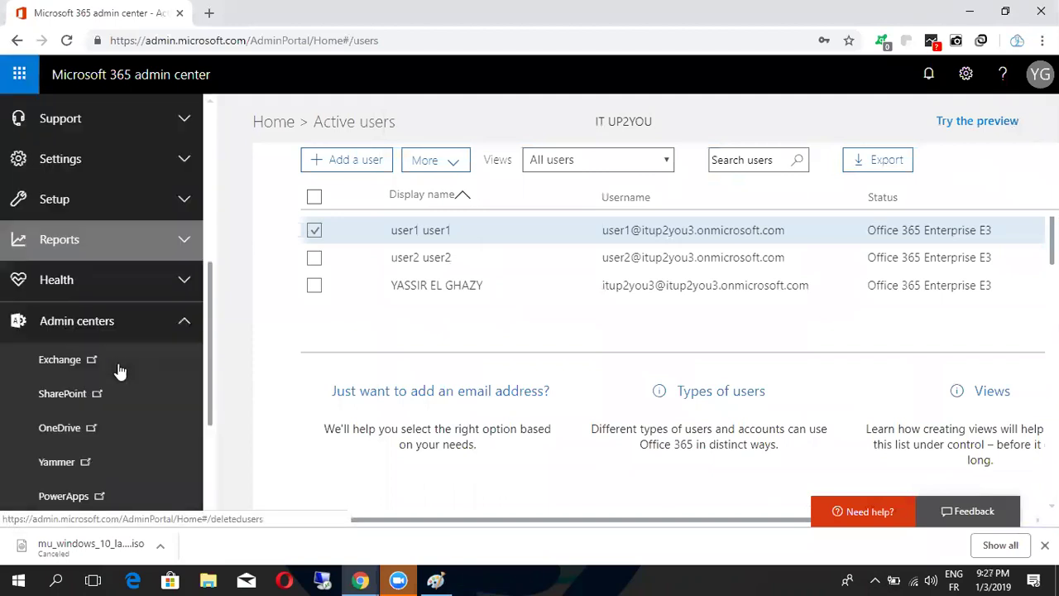
scroll(108, 393, up, 7)
scroll(108, 393, up, 1)
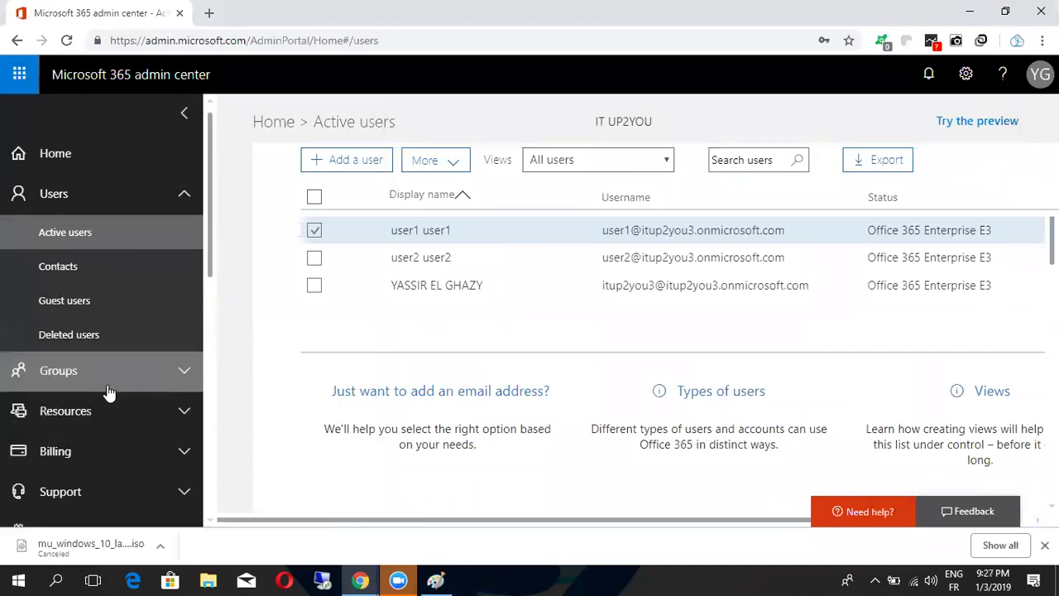
click(15, 73)
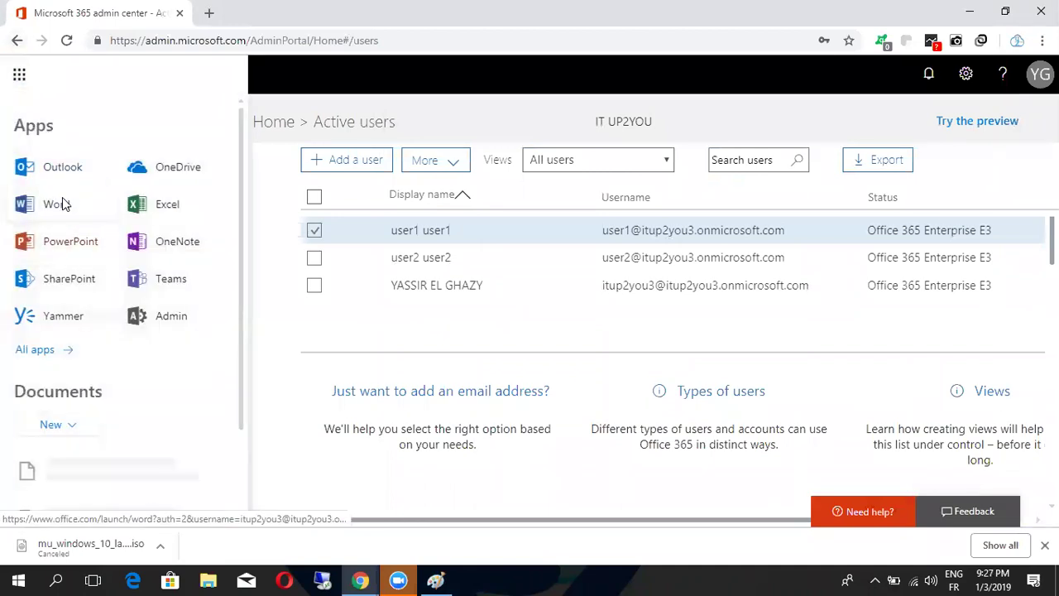
click(62, 204)
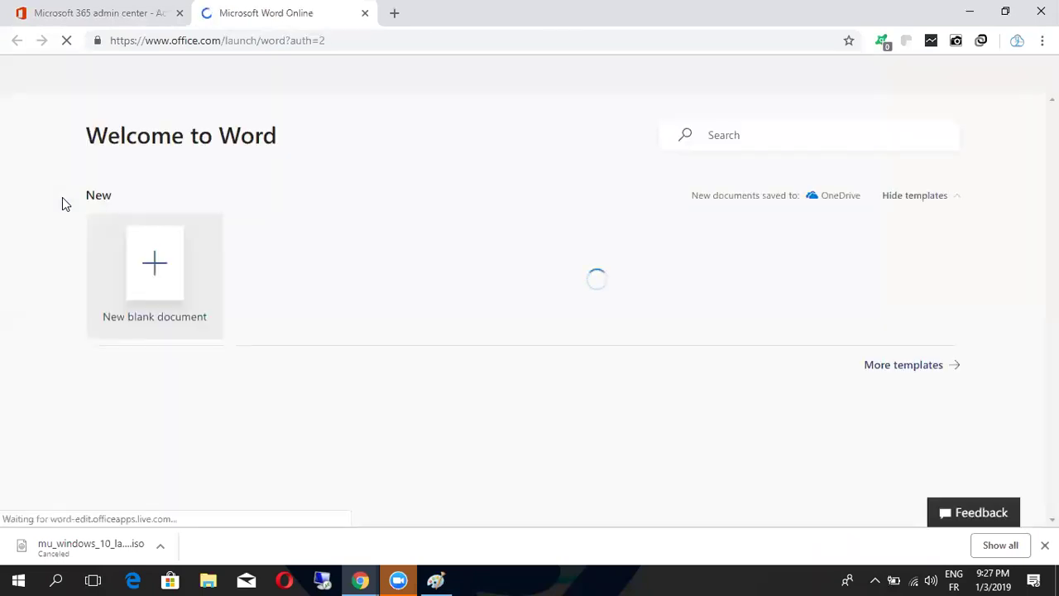
Step: Create a new blank Word document, close the extra Word tab, then switch to Paint
click(171, 278)
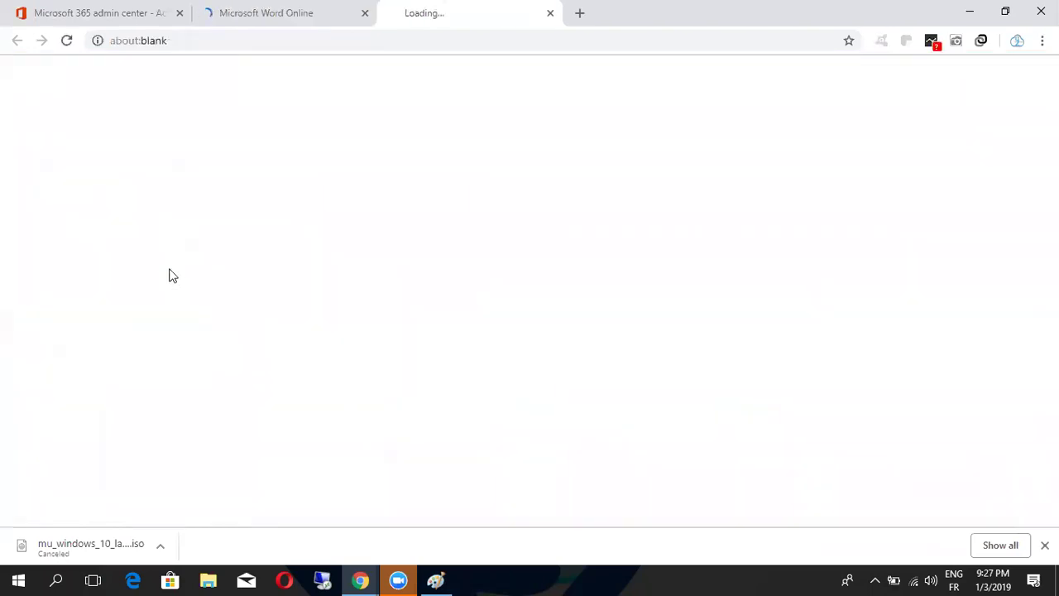
middle_click(287, 31)
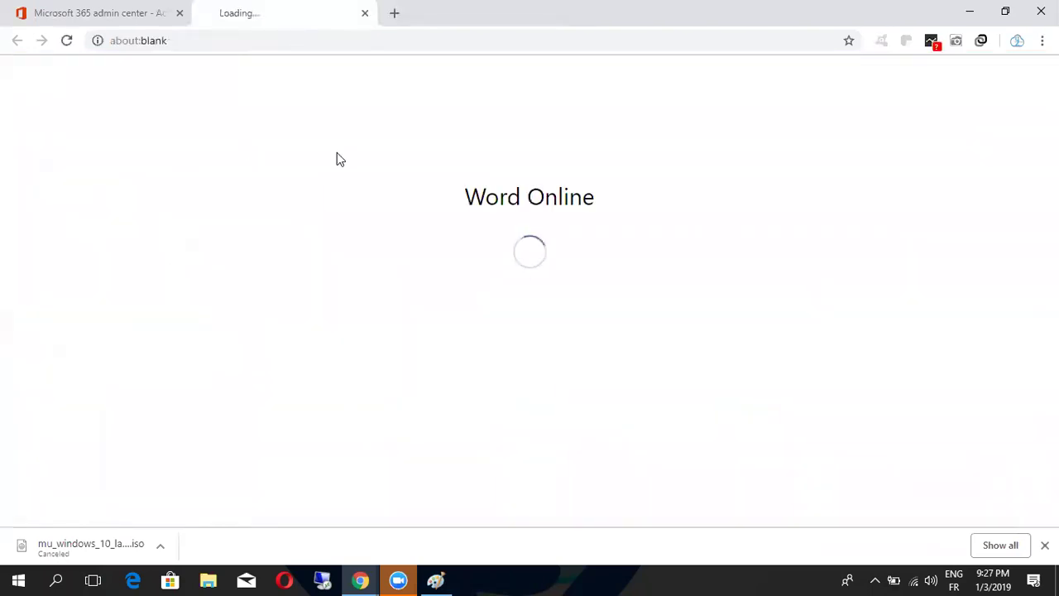
click(360, 580)
click(442, 486)
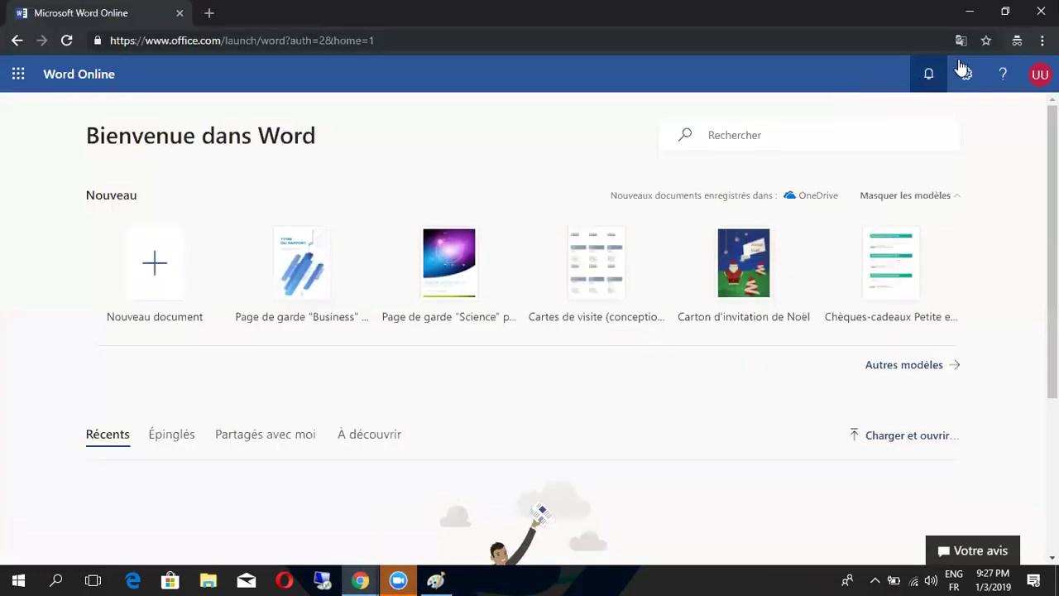
key(alt+Tab)
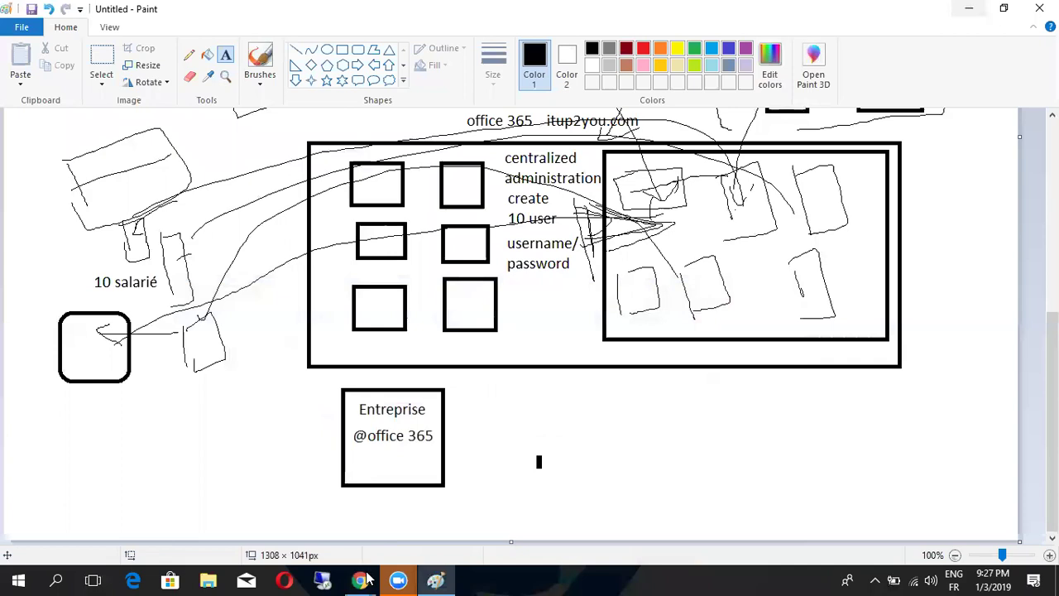
Step: Switch from the Paint diagram back to the browser
key(alt+Tab)
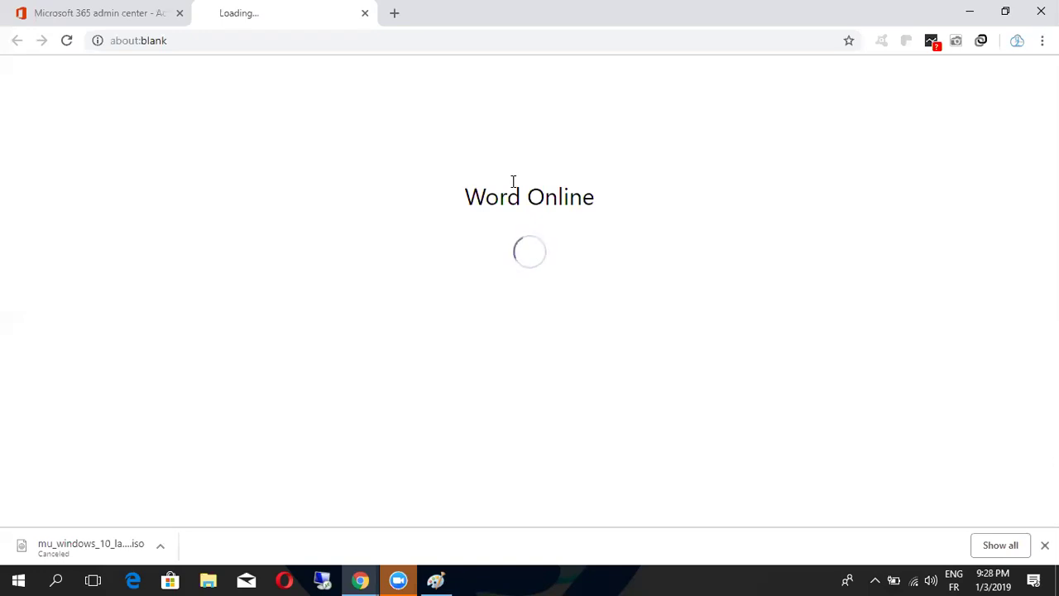
Step: Start a new blank presentation in PowerPoint Online from the app launcher
click(72, 11)
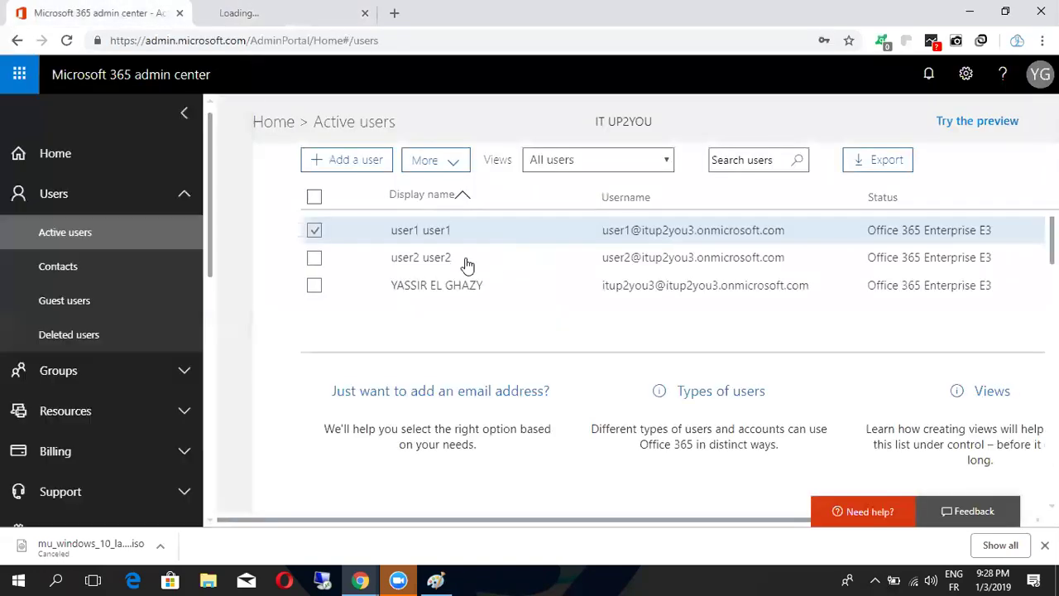
key(ctrl+Tab)
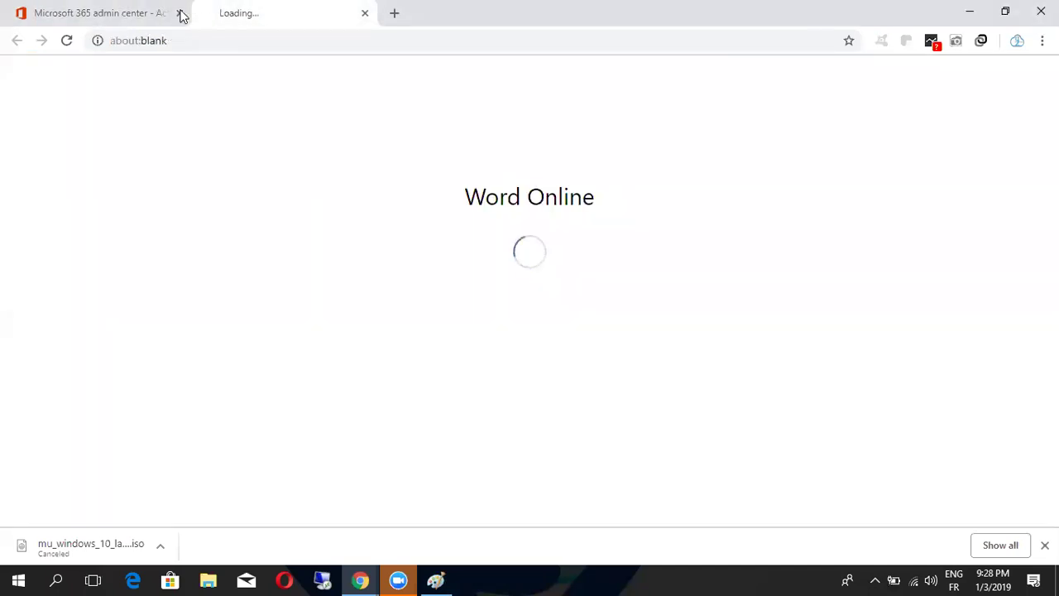
key(ctrl+Tab)
click(19, 74)
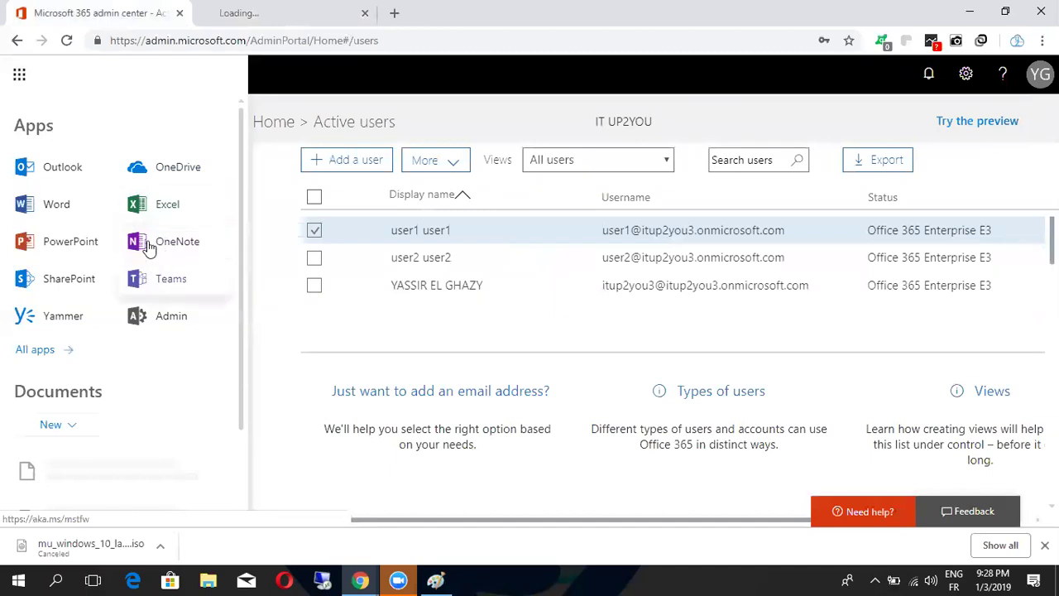
click(38, 251)
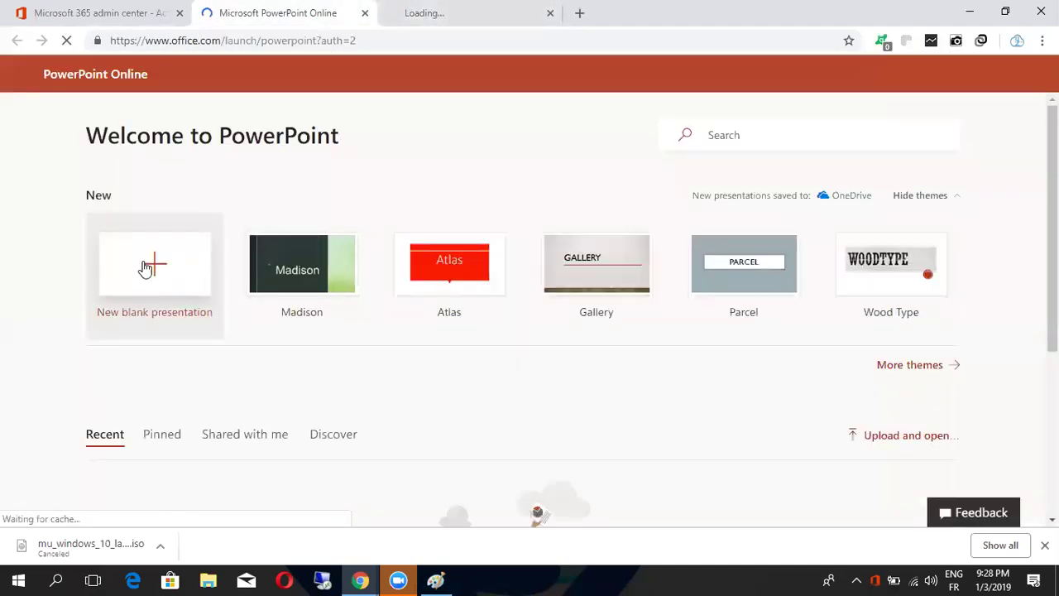
click(146, 267)
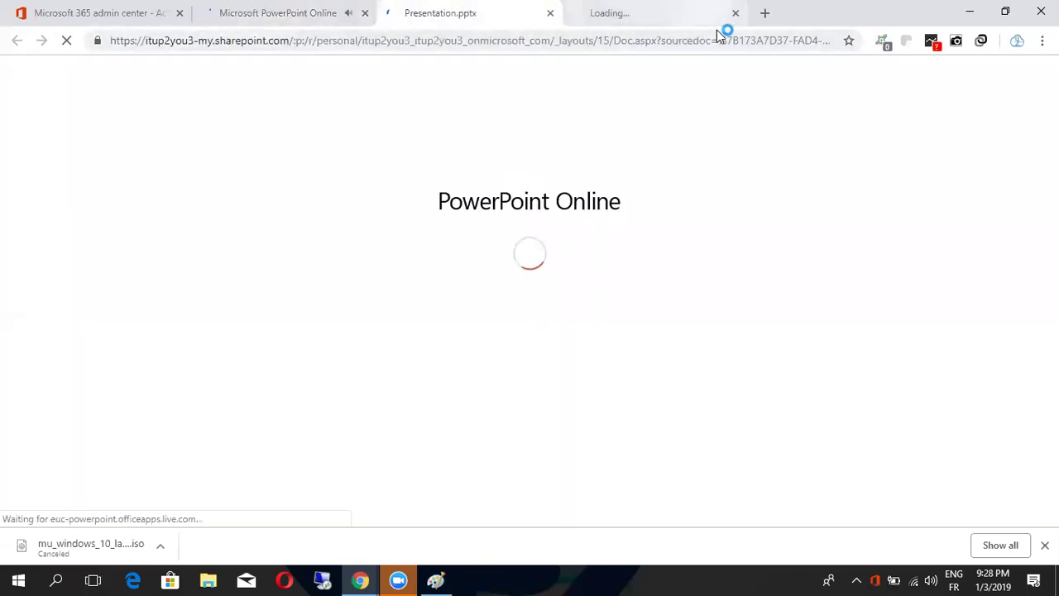
Step: Enter the slide title 'JHGJHGVJGVJGJ' with 'USERRRRDF' on a second line
click(718, 28)
click(487, 27)
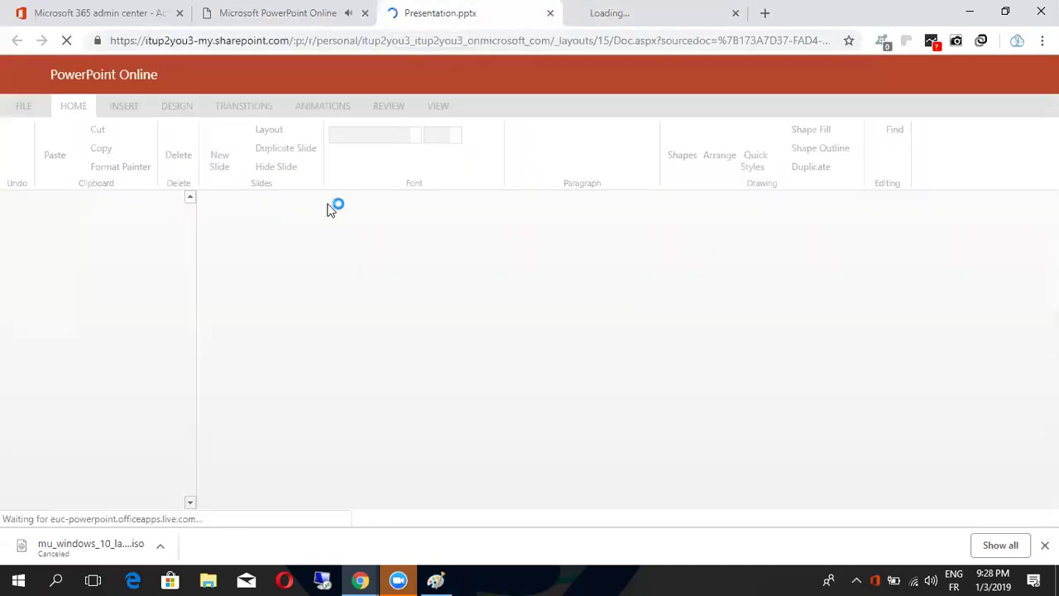
click(704, 28)
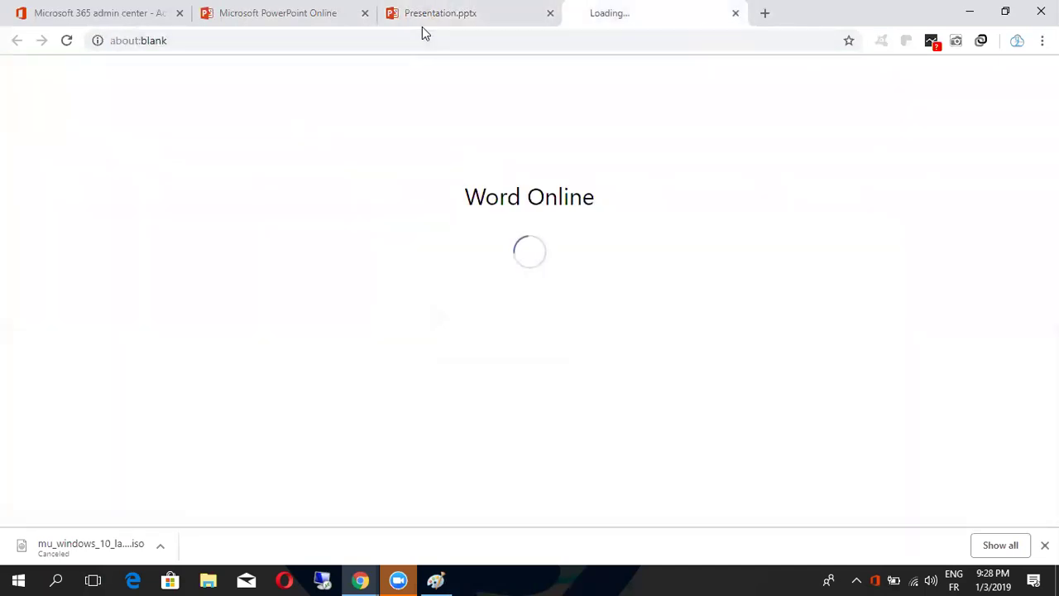
click(511, 320)
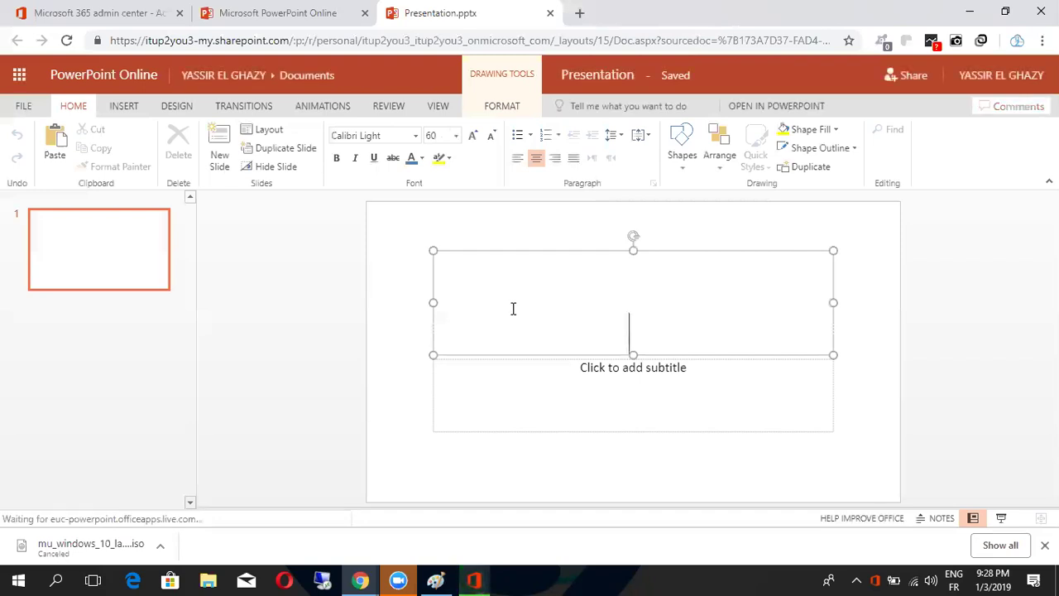
text(JHGJHGVJGVJGJ)
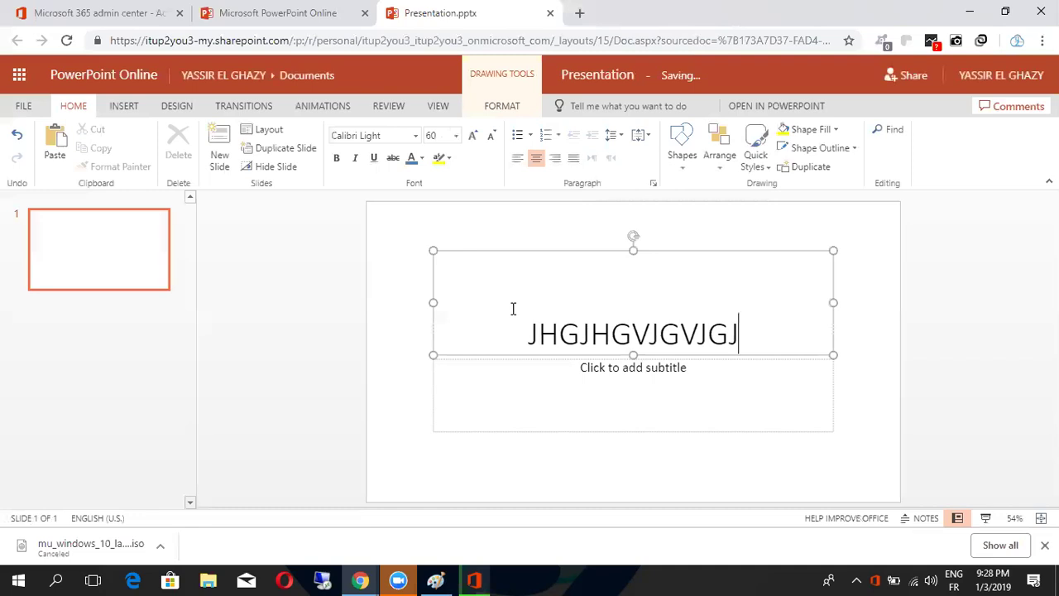
key(Return)
text(USERRRRDF)
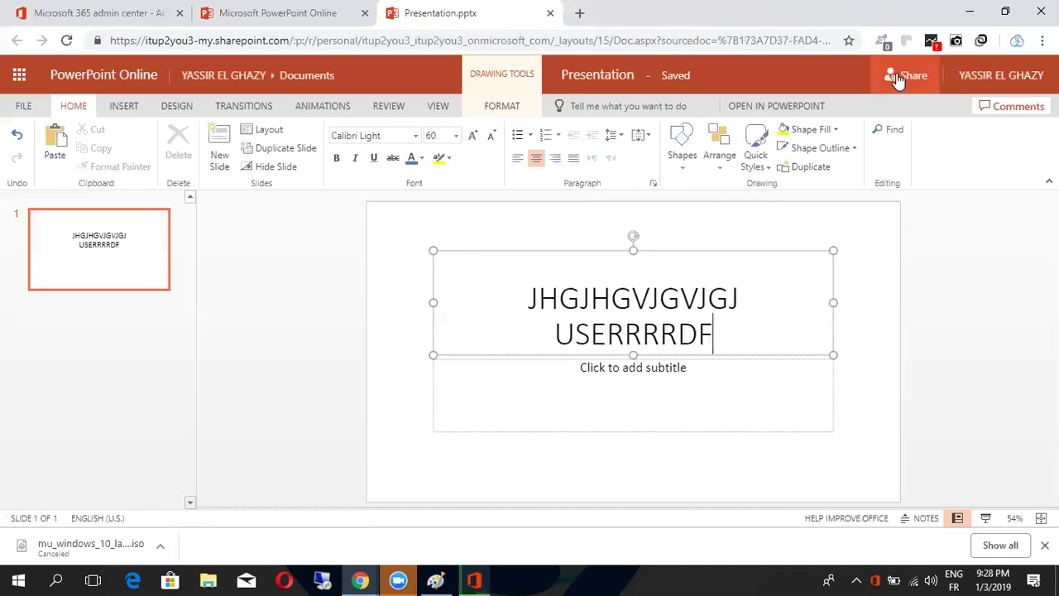
Step: Send user1 an edit link to Presentation, then return to the Word Online window
click(896, 75)
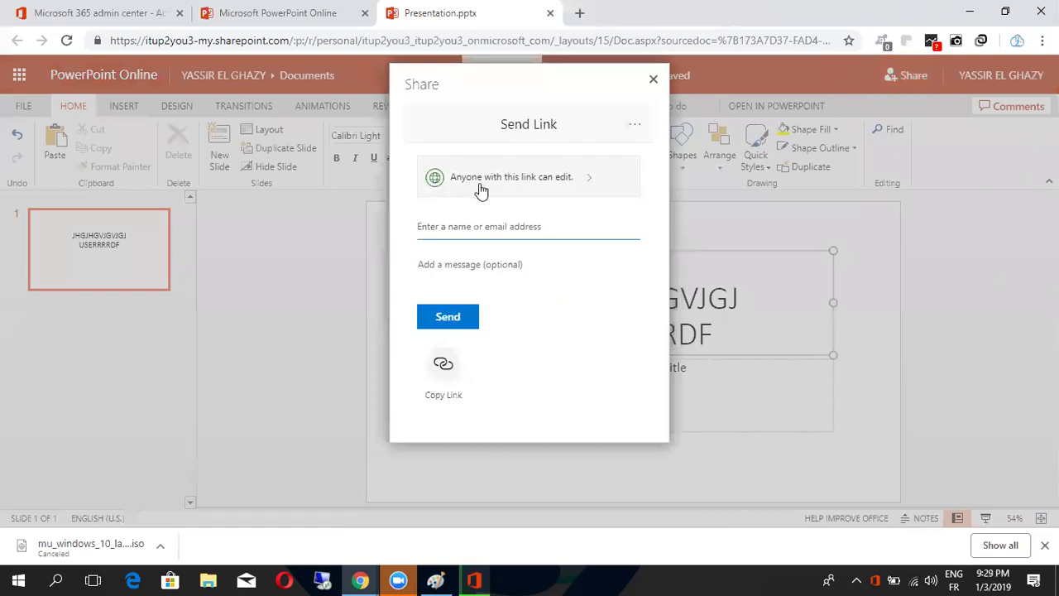
click(492, 229)
text(user1 user1)
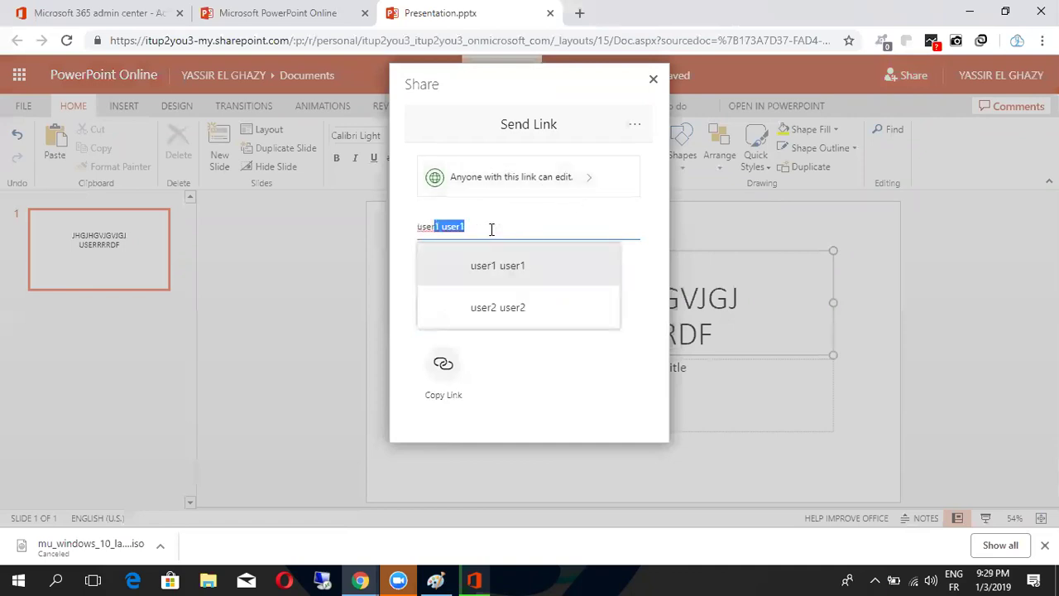
click(439, 266)
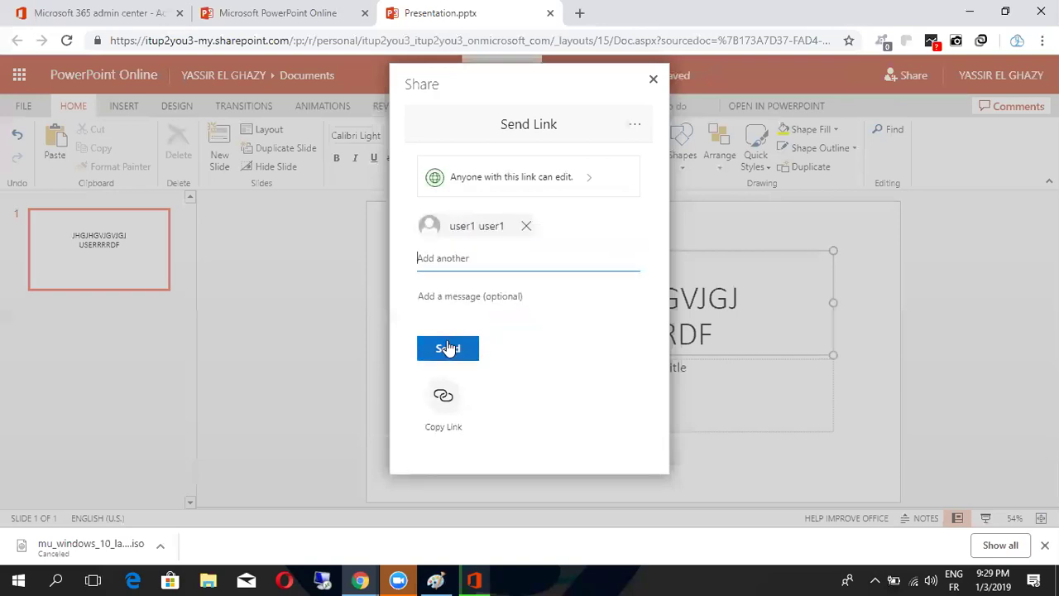
click(447, 348)
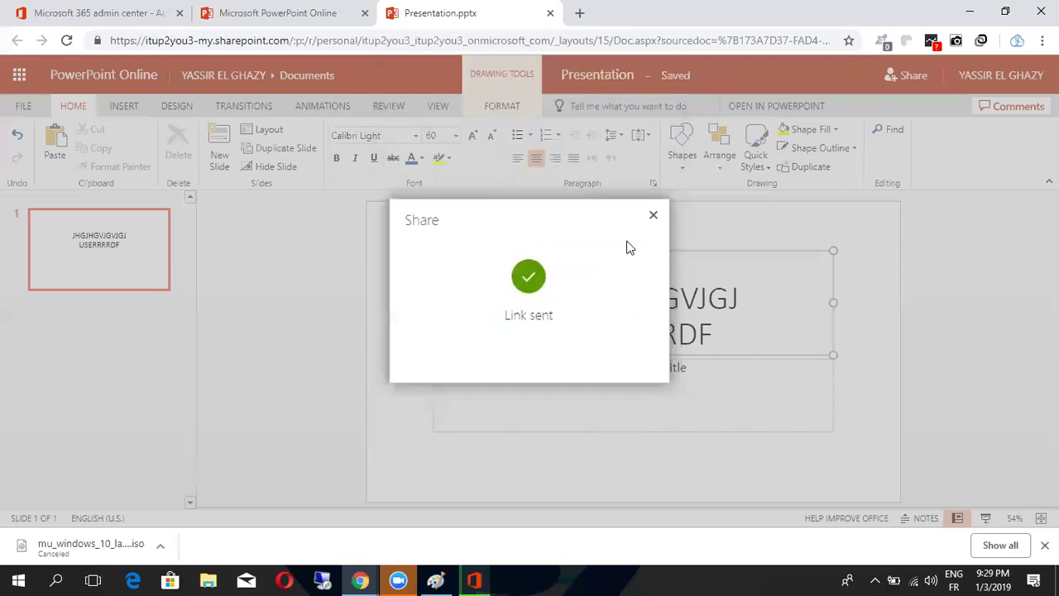
click(399, 541)
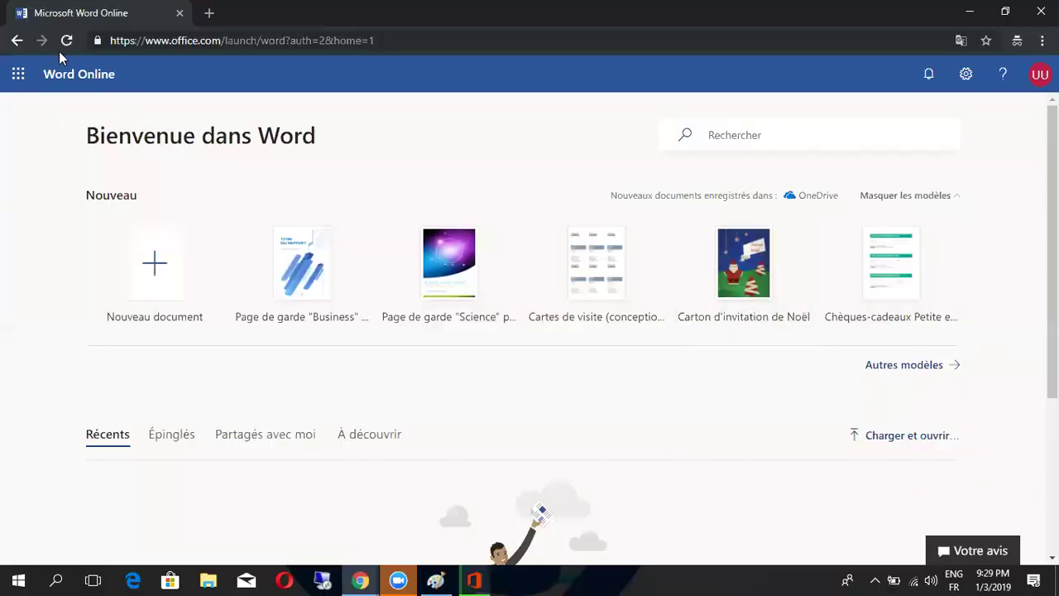
Step: Reload Word Online and check the notifications panel, which reports notifications are disabled
click(64, 46)
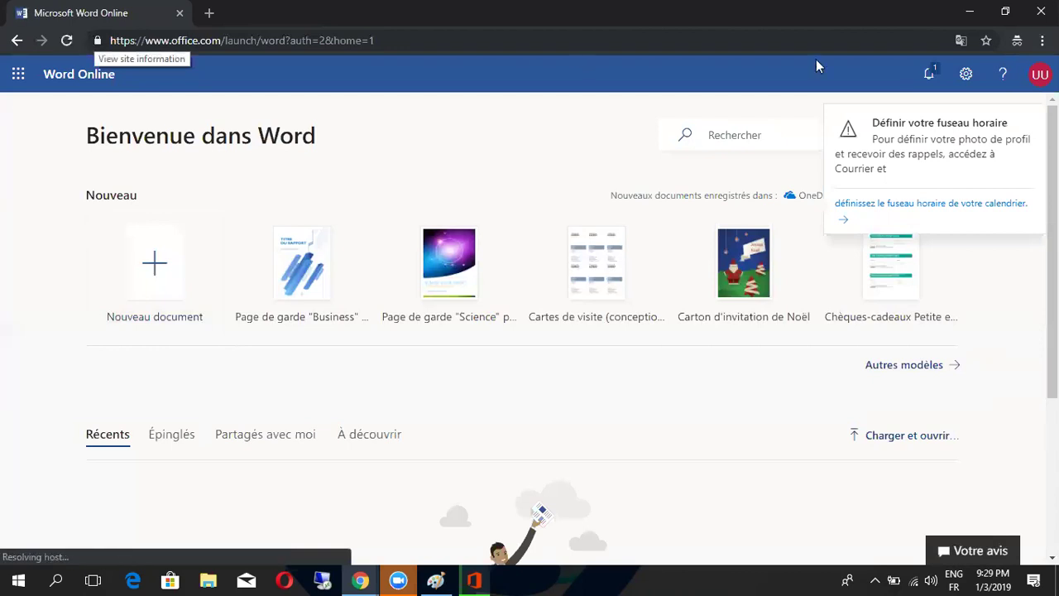
click(928, 75)
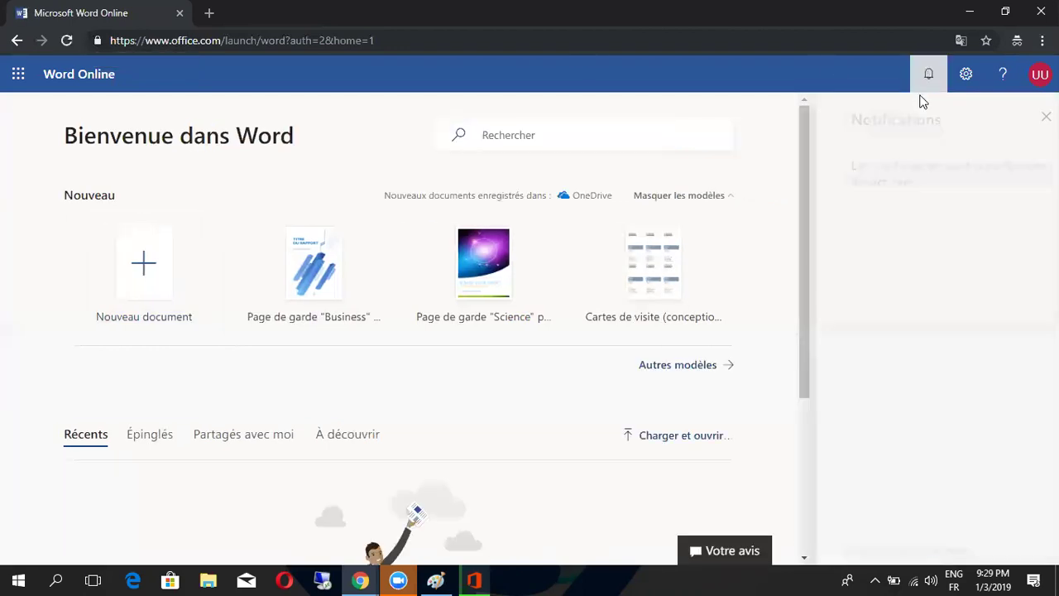
click(927, 76)
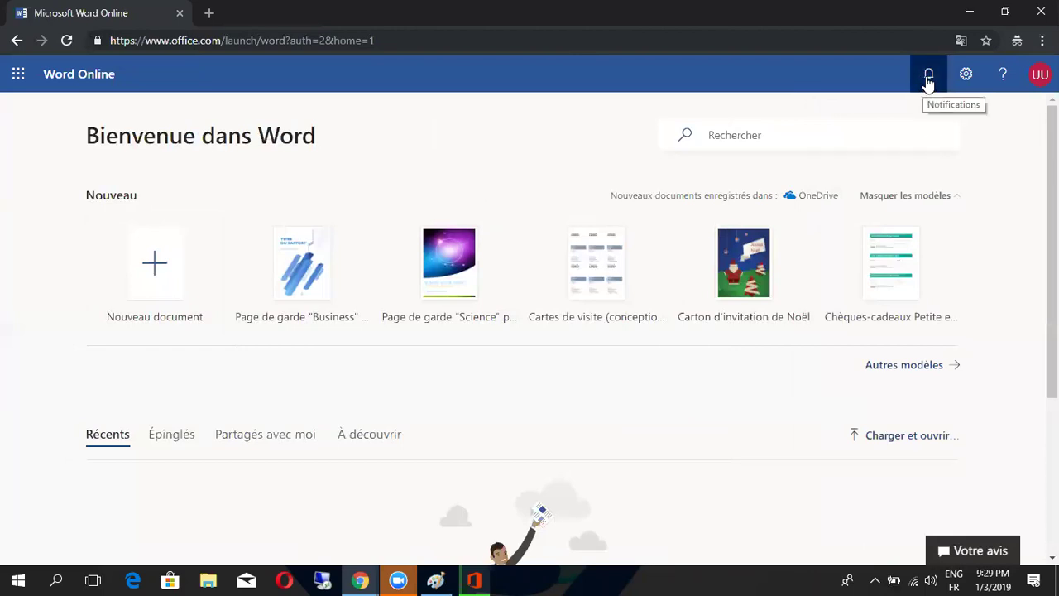
click(928, 81)
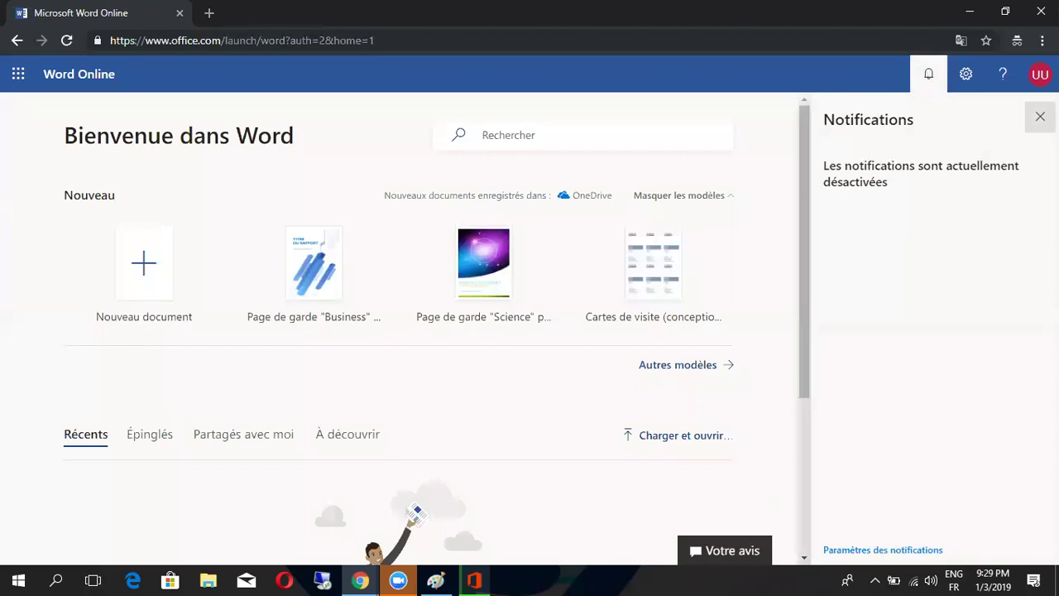
click(1039, 117)
click(928, 75)
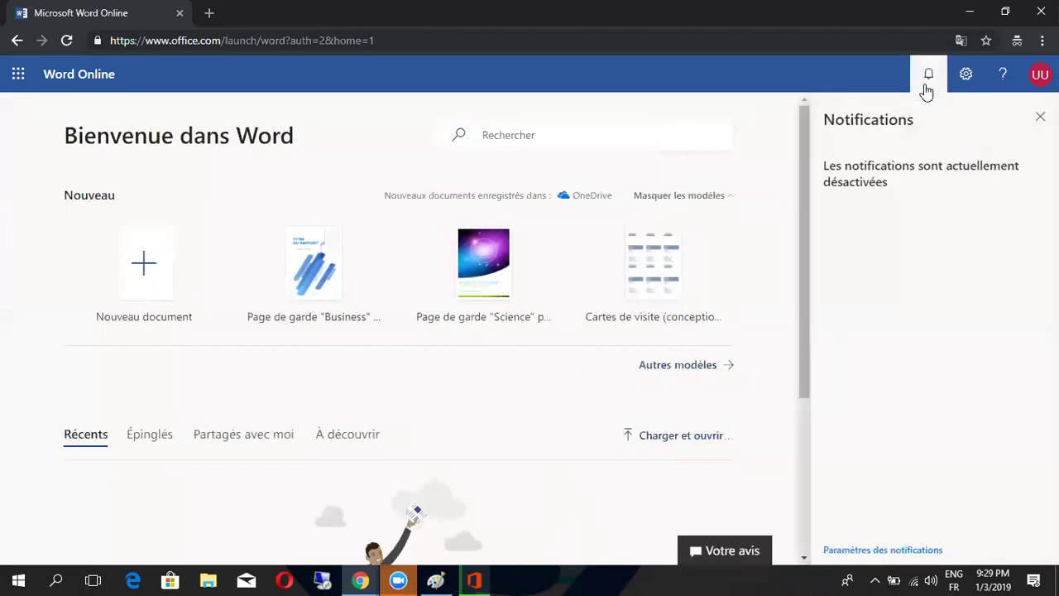
triple_click(916, 166)
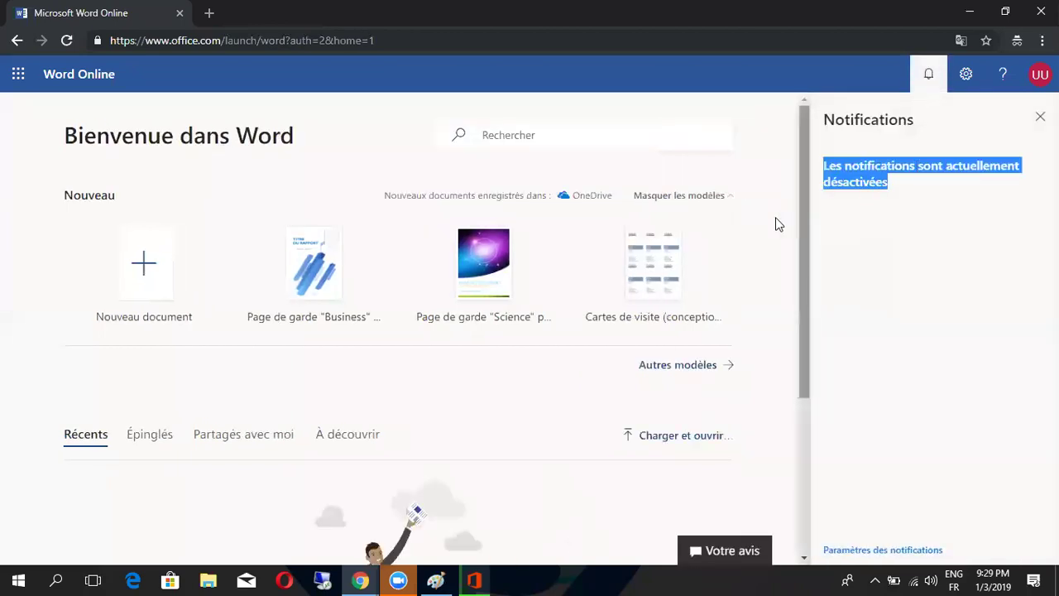
click(752, 251)
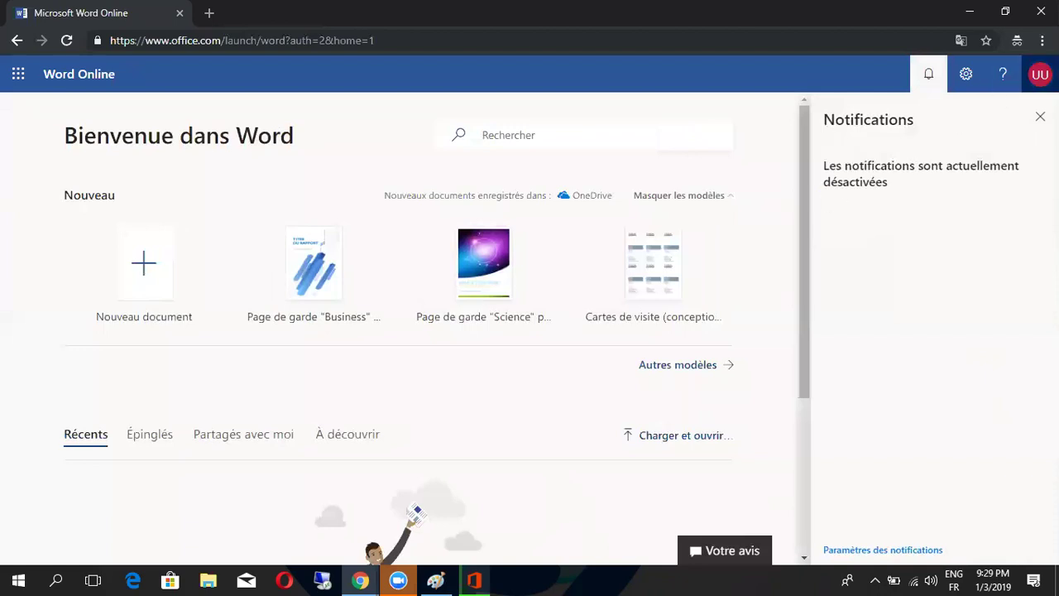
Step: View the account details, then go to OneDrive from the app launcher
click(1040, 74)
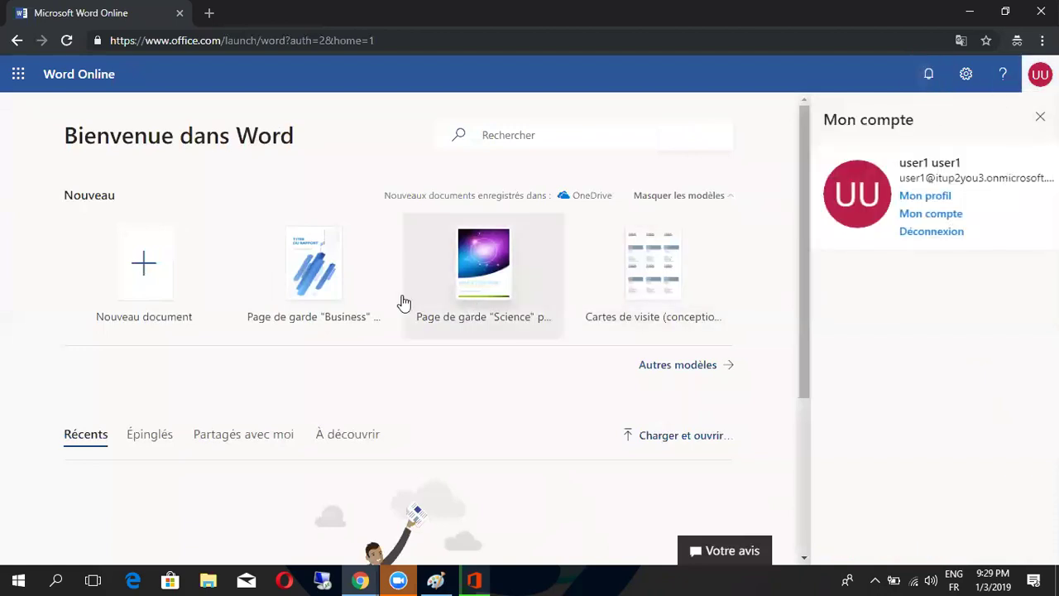
click(12, 86)
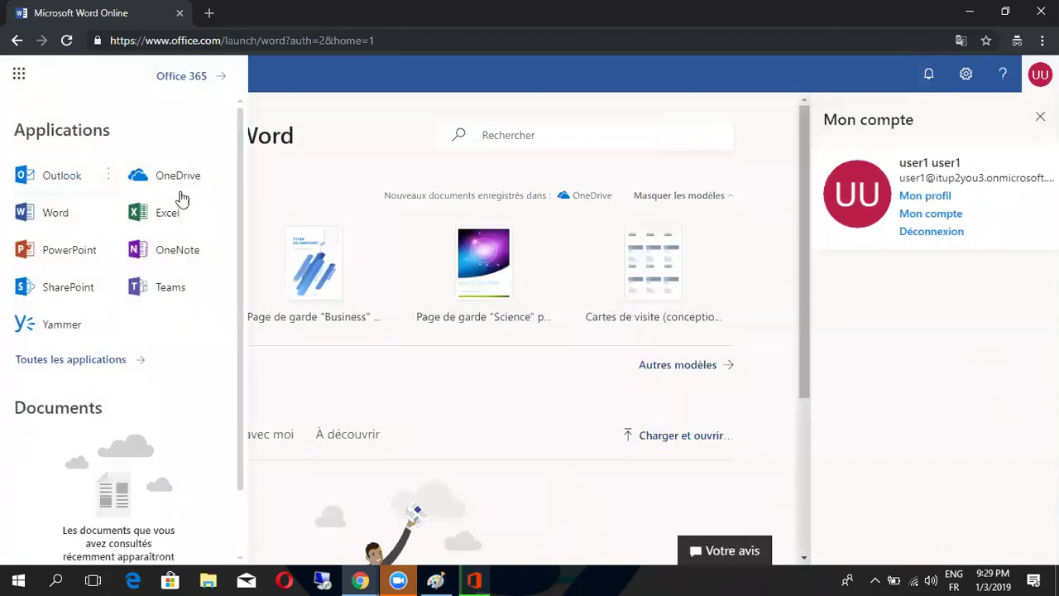
click(188, 178)
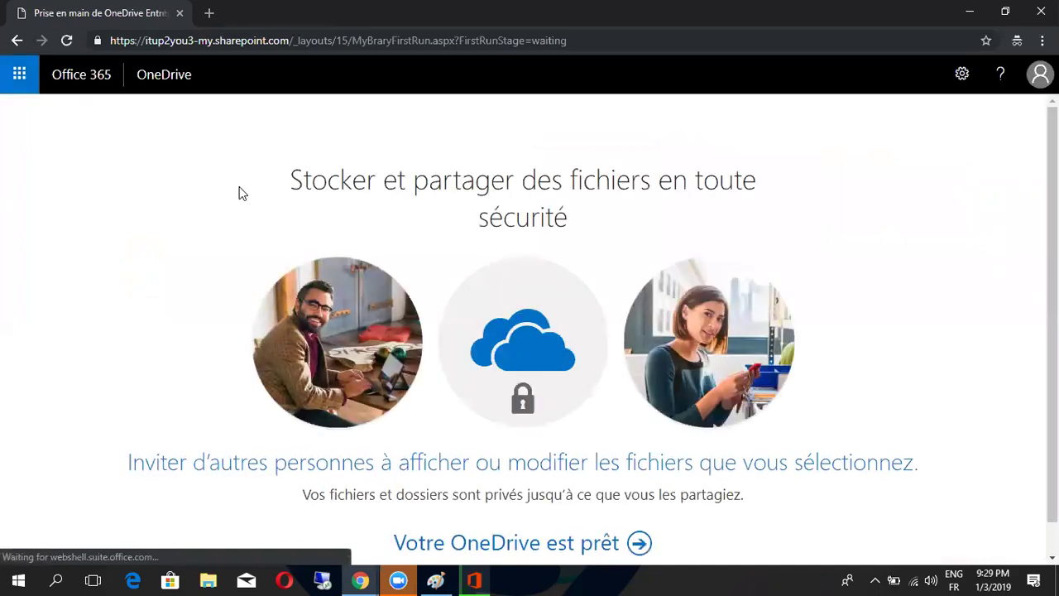
Step: Continue past 'Votre OneDrive est prêt' to the empty Files list, dismiss the tip, and go back
scroll(372, 347, down, 1)
click(508, 514)
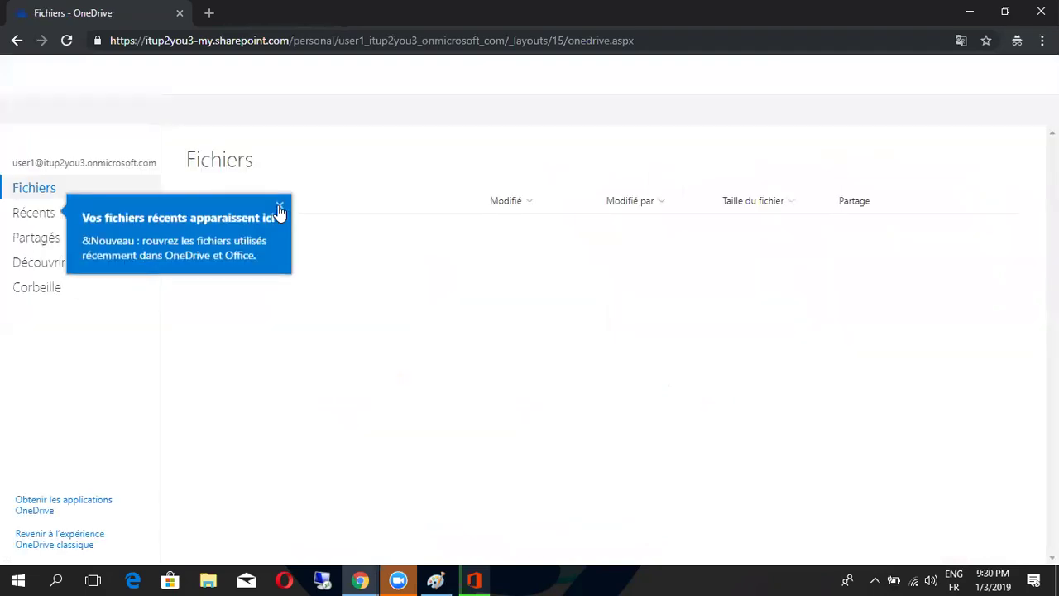
click(280, 206)
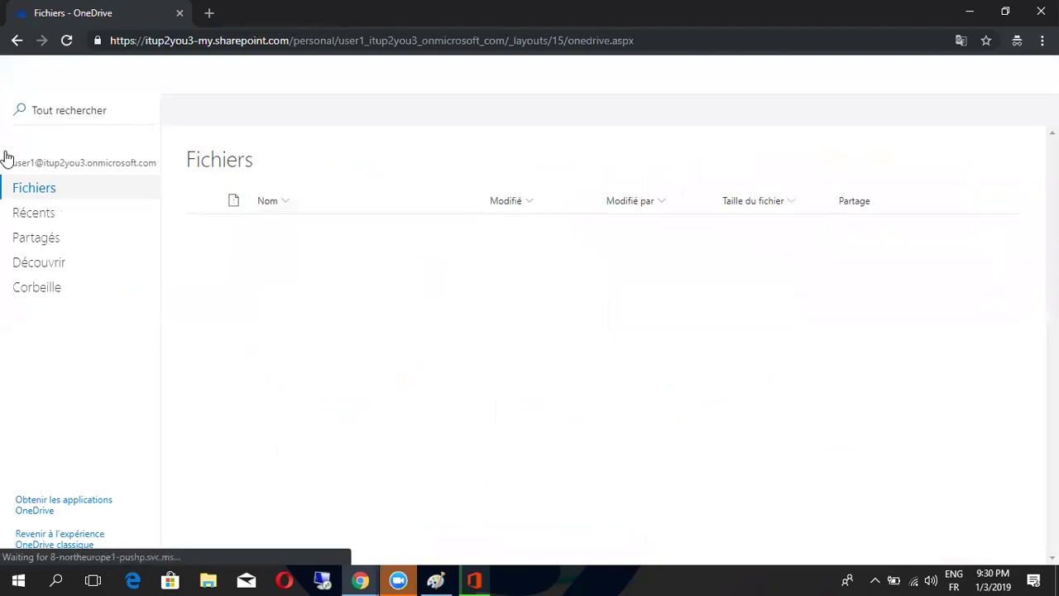
click(16, 40)
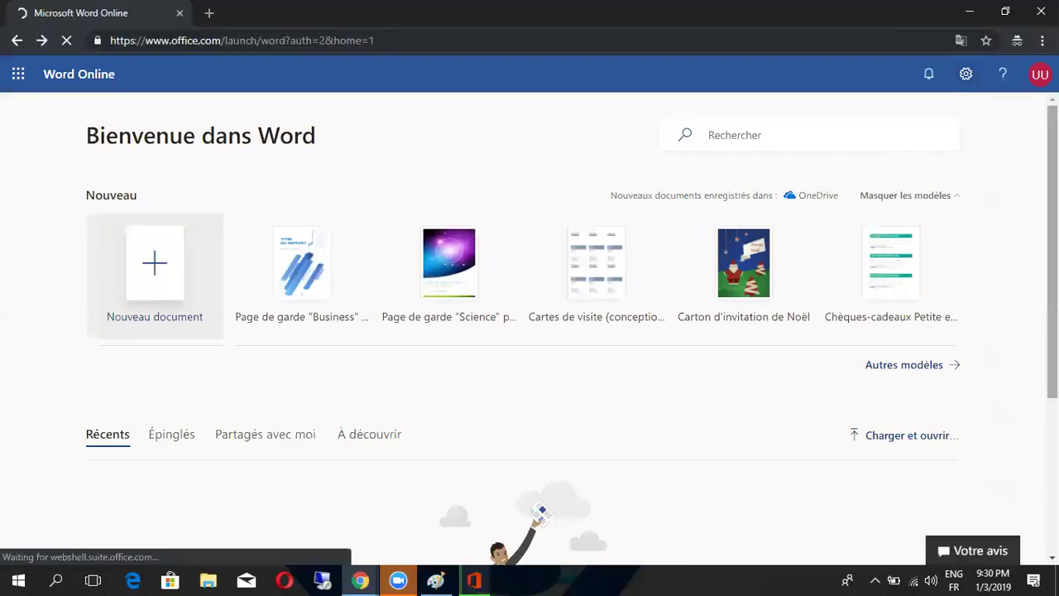
Step: Toggle the notifications and settings panels in Word Online, then show the Office 365 app list
click(927, 77)
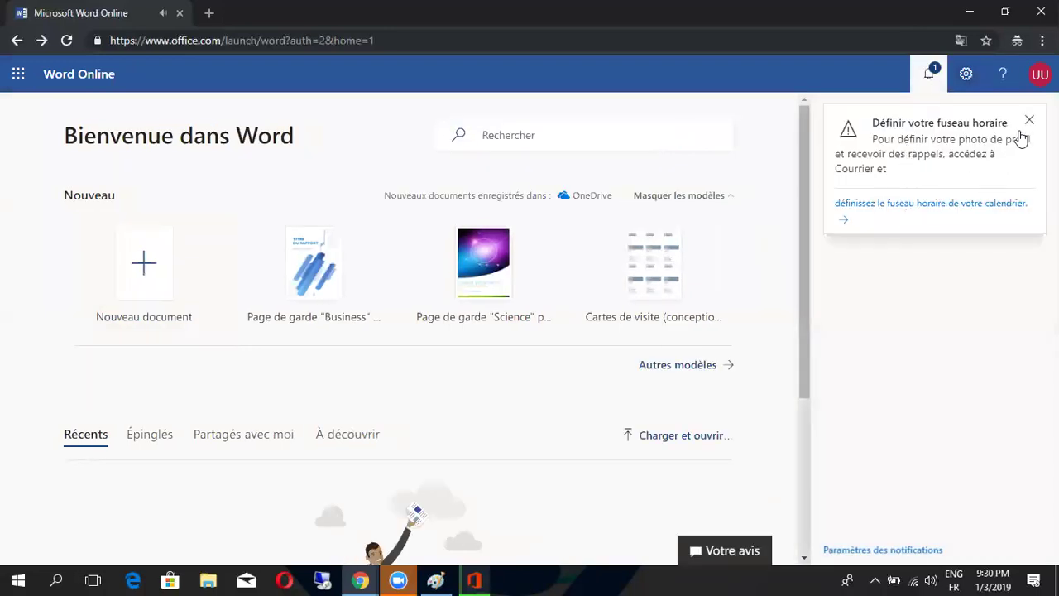
click(932, 76)
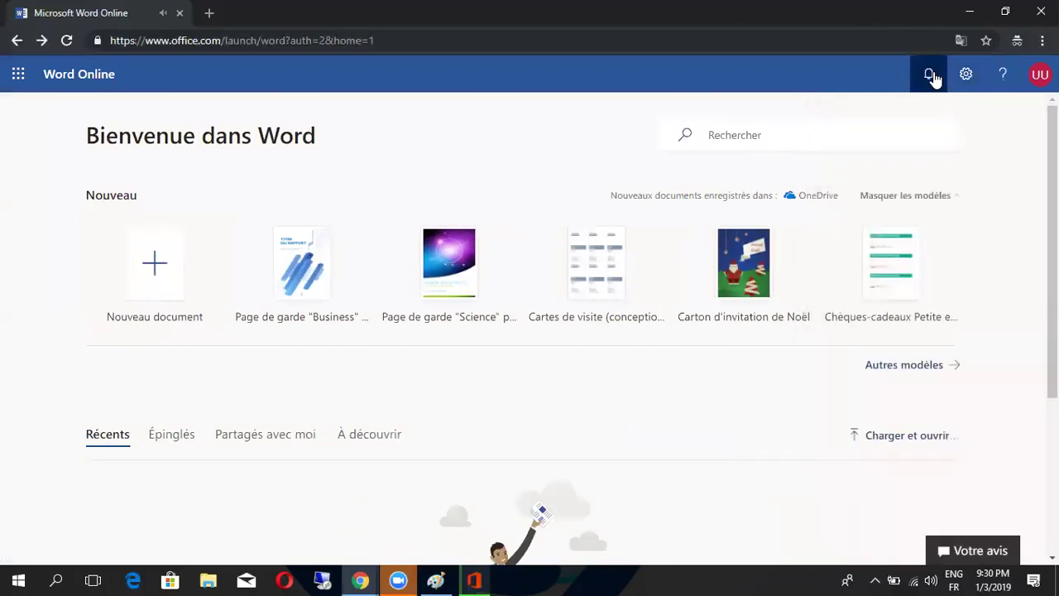
click(932, 76)
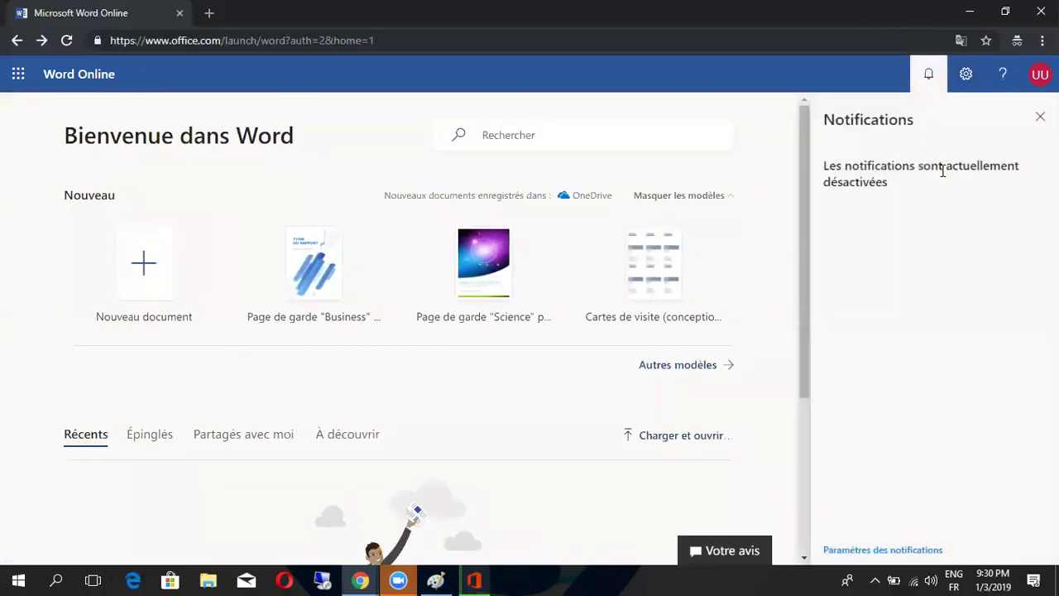
click(1039, 116)
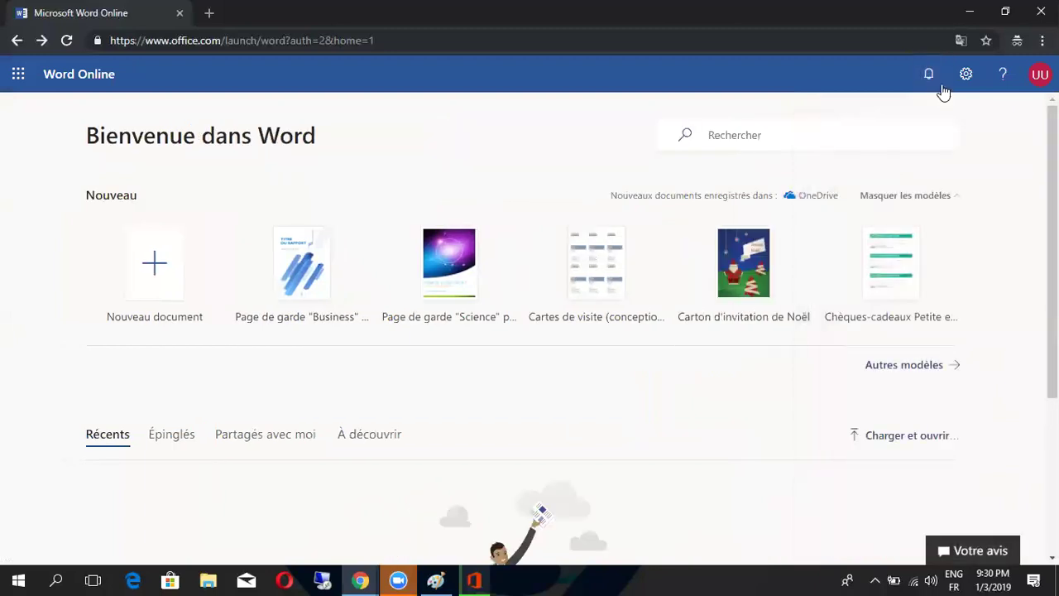
click(931, 80)
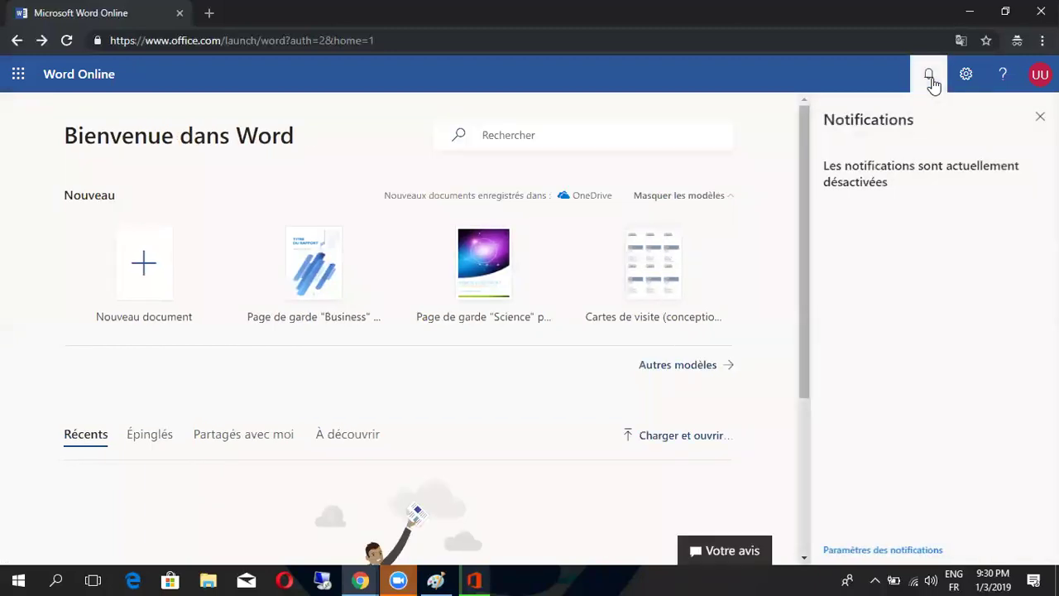
click(964, 77)
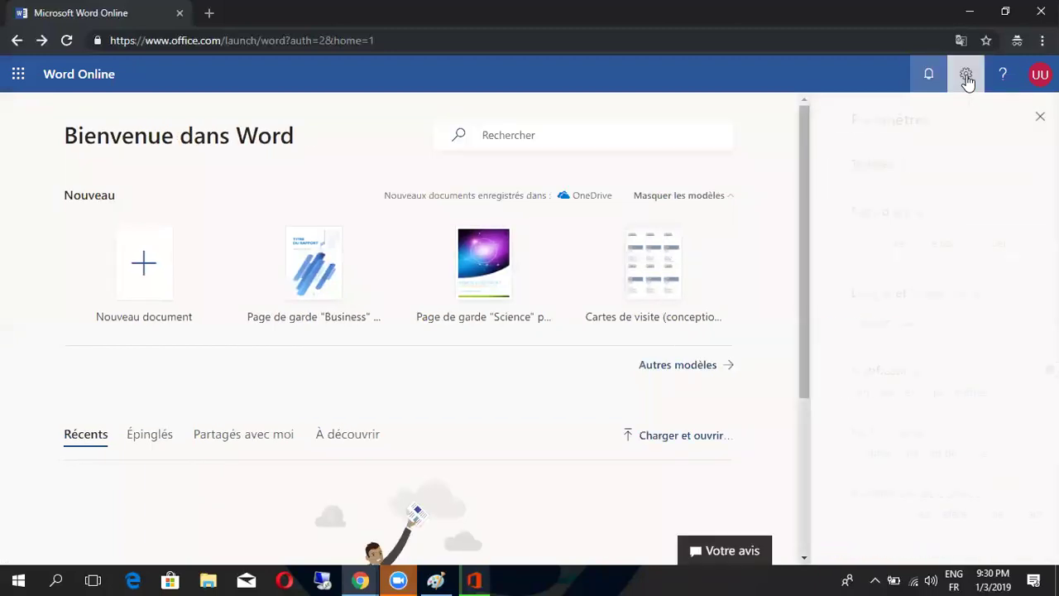
click(929, 77)
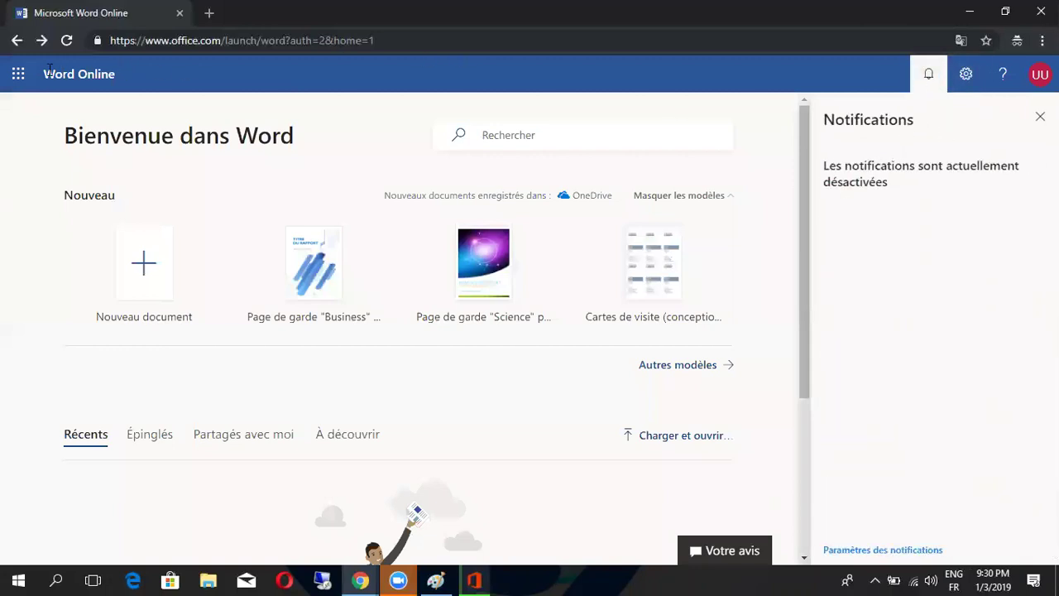
click(19, 75)
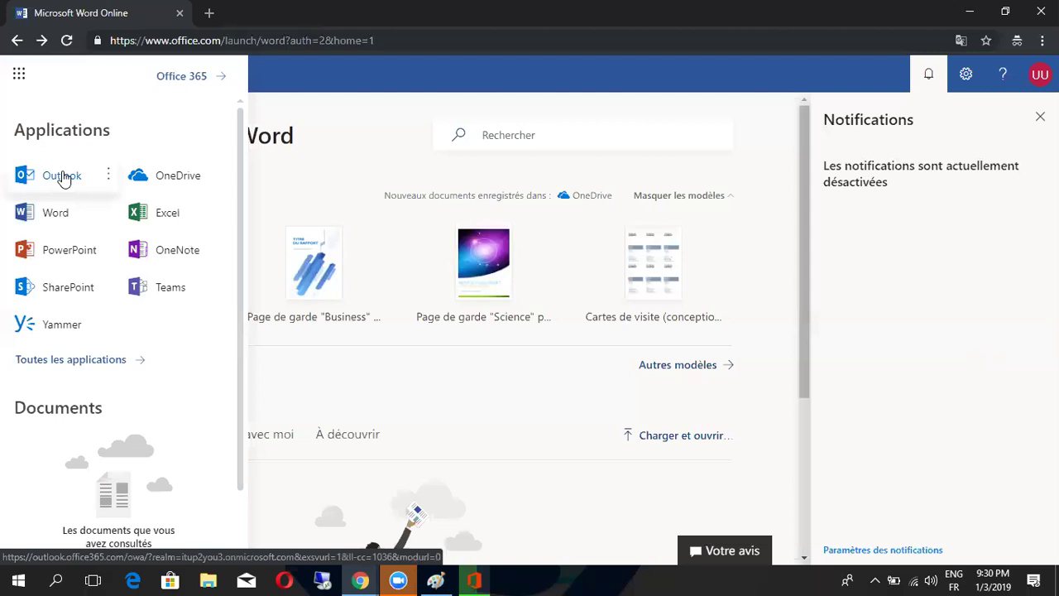
Step: Open Outlook and save French with the (UTC+00:00) Casablanca time zone
click(64, 178)
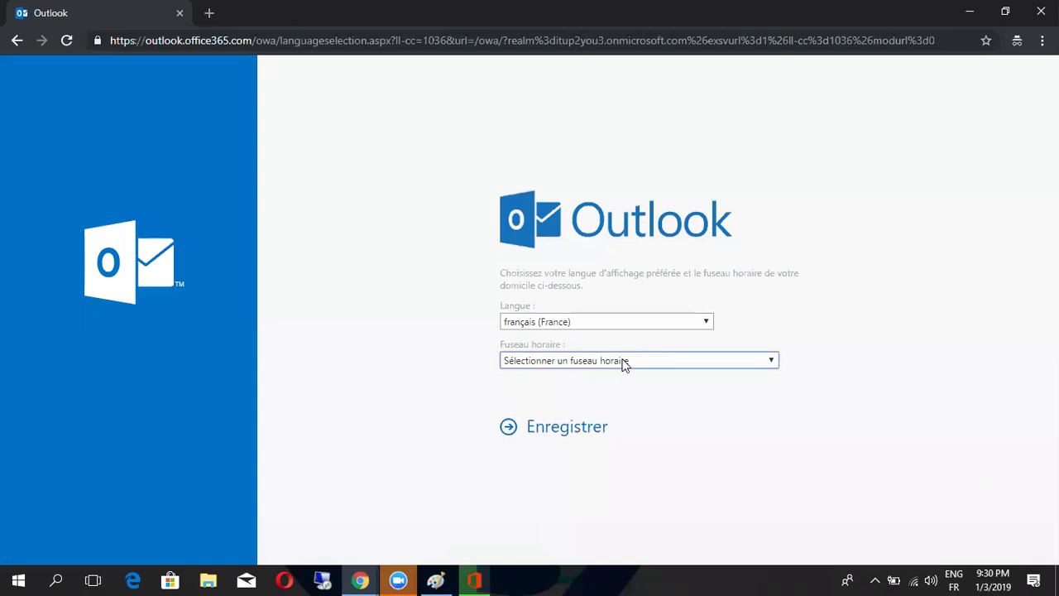
right_click(621, 362)
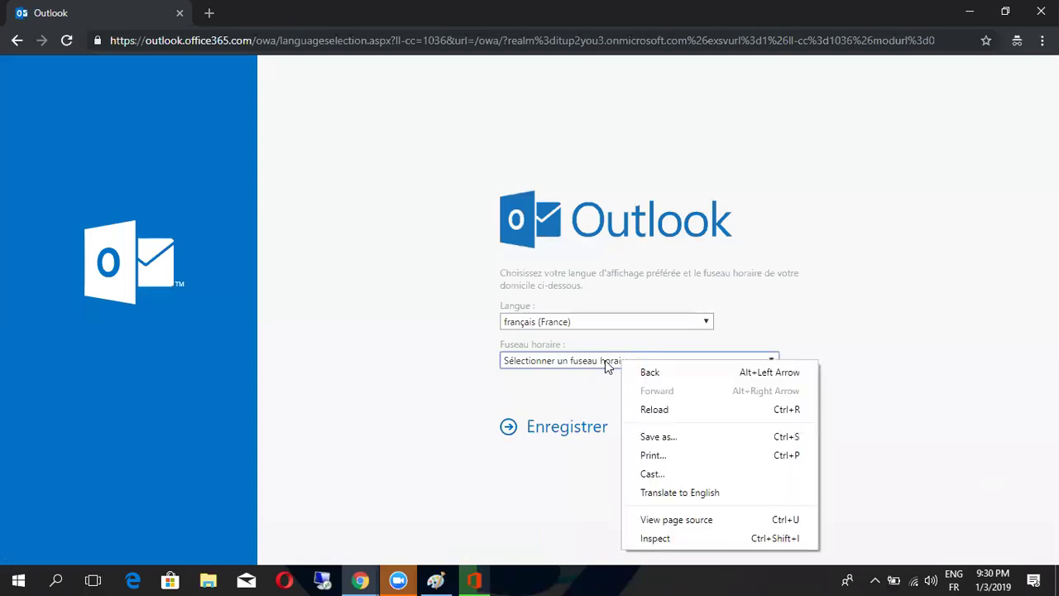
click(604, 360)
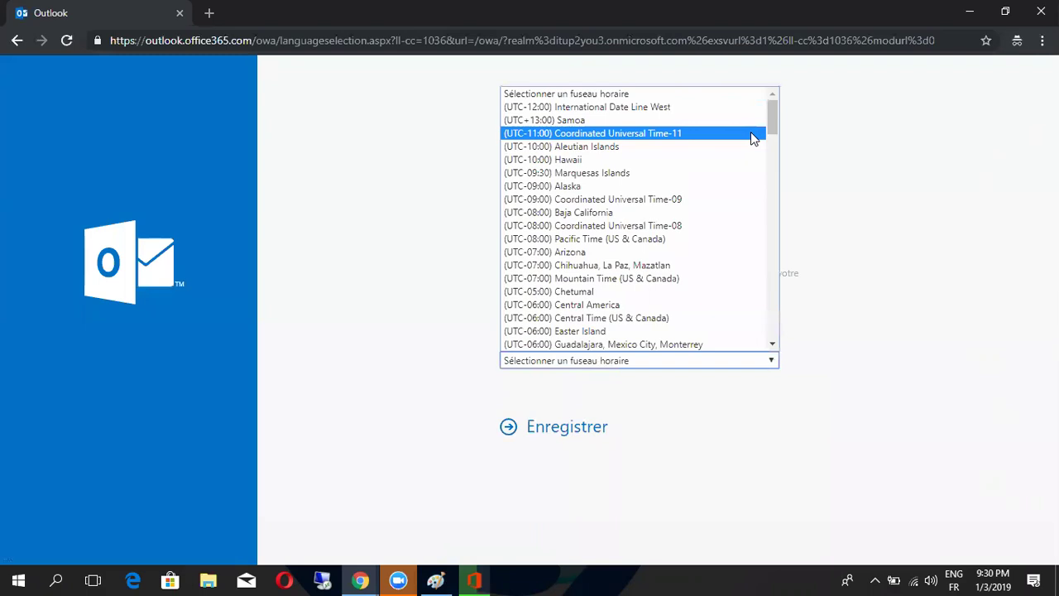
scroll(772, 173, down, 1)
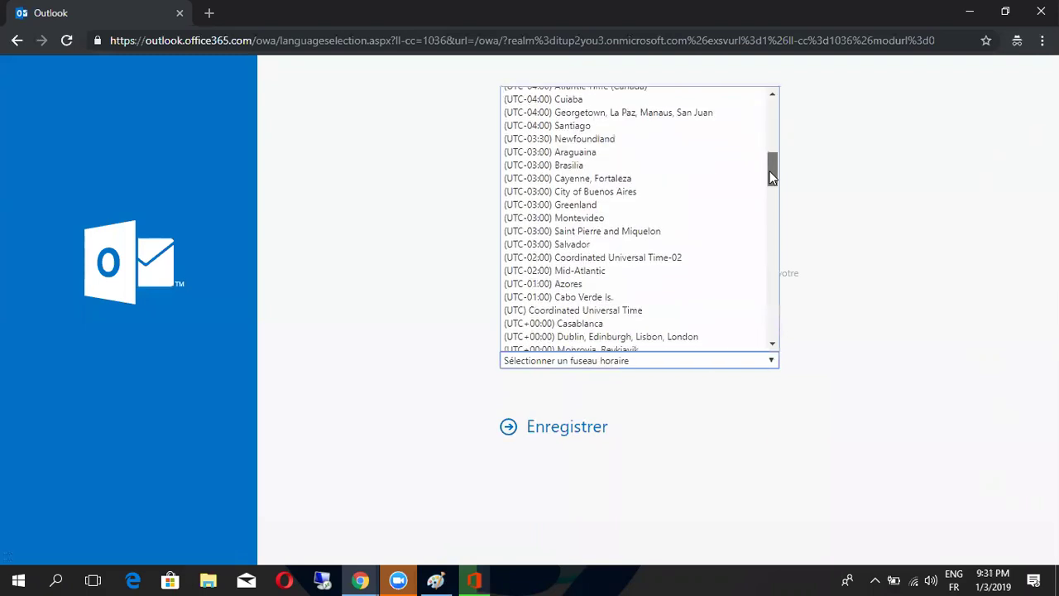
drag(773, 170, 774, 201)
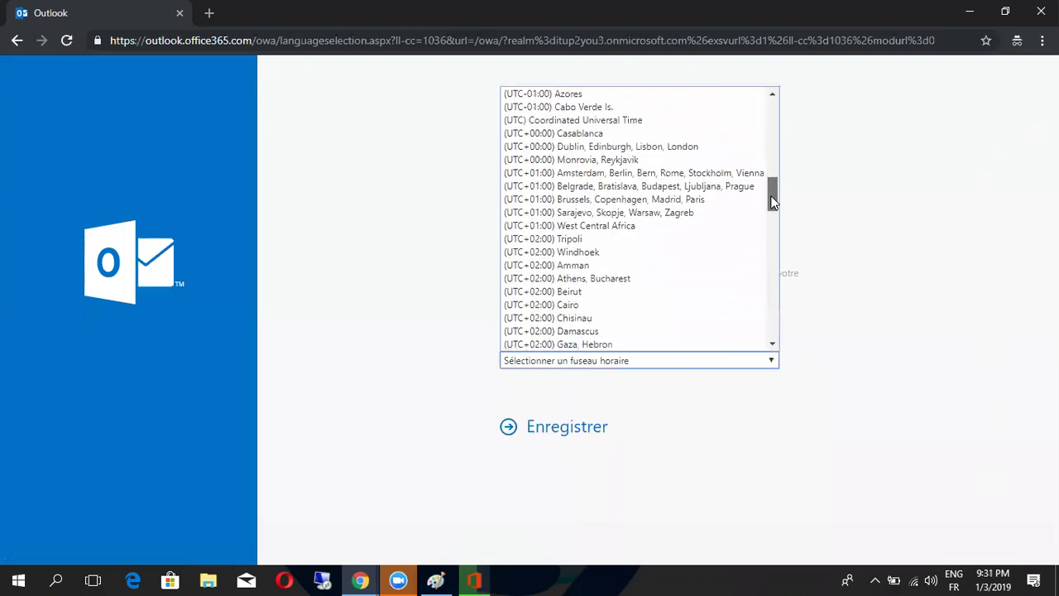
click(637, 132)
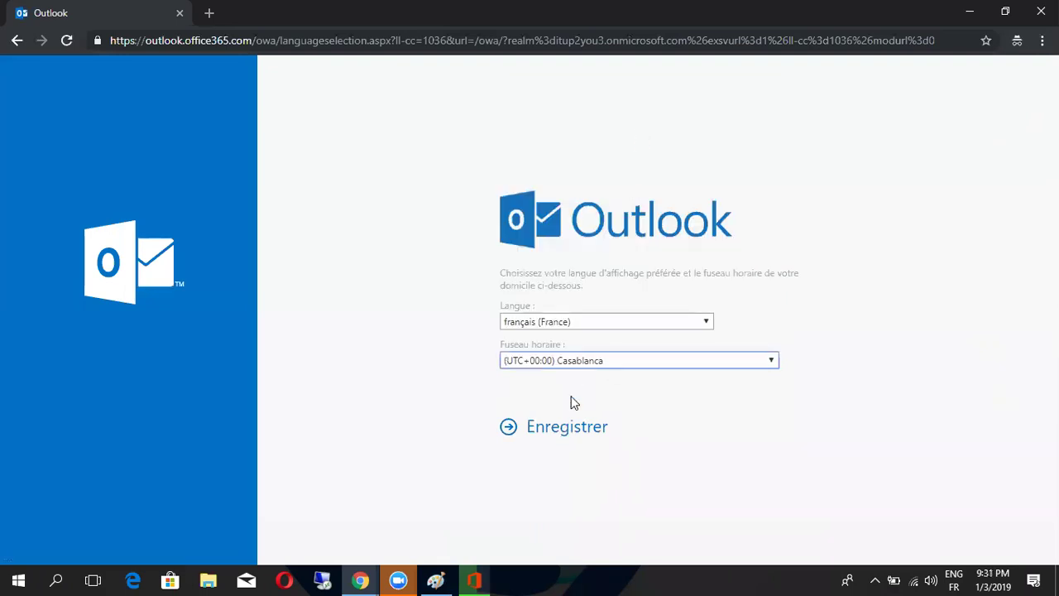
click(559, 427)
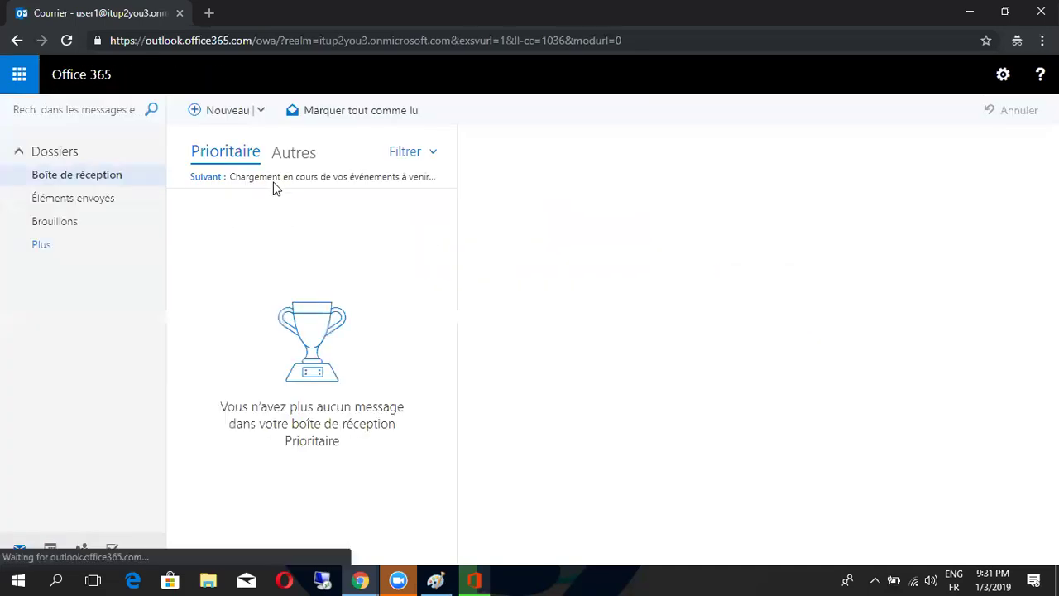
Step: Open the empty inbox, dismiss the Prioritaire tip, and browse Autres and Prioritaire messages
click(64, 184)
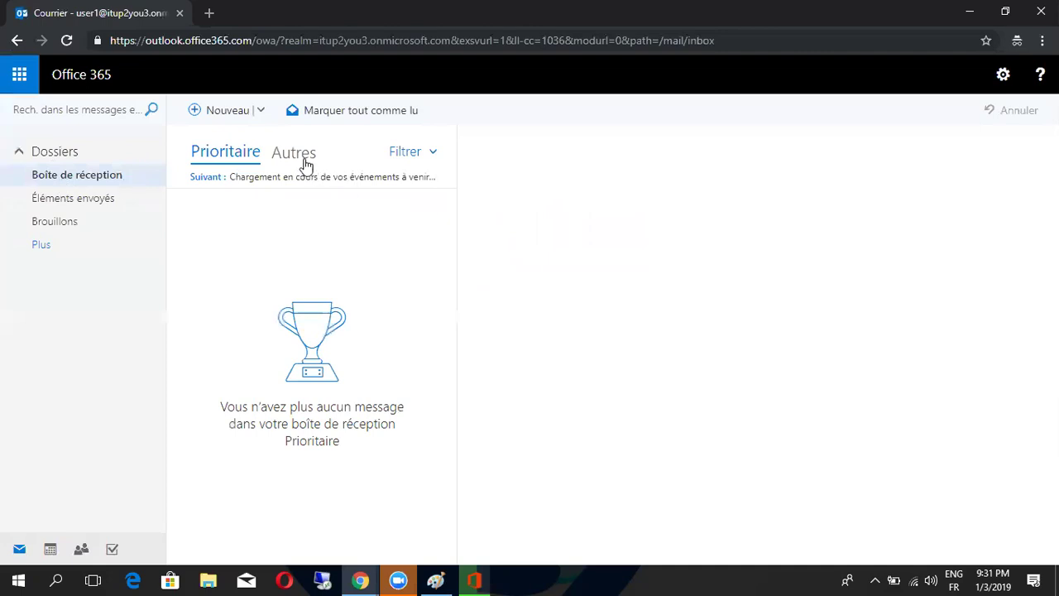
click(201, 251)
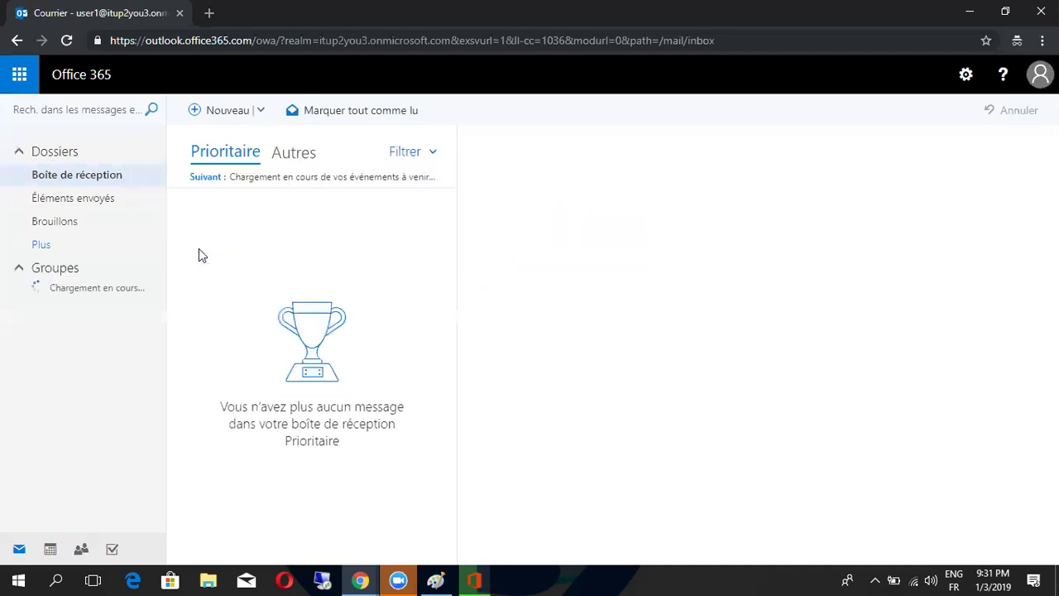
click(310, 158)
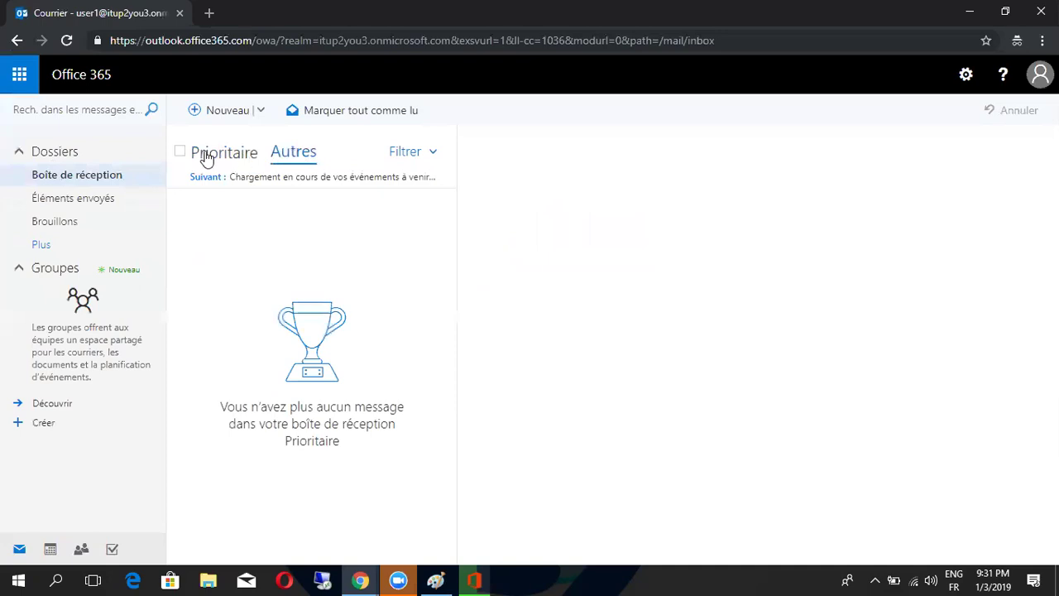
click(206, 160)
click(45, 175)
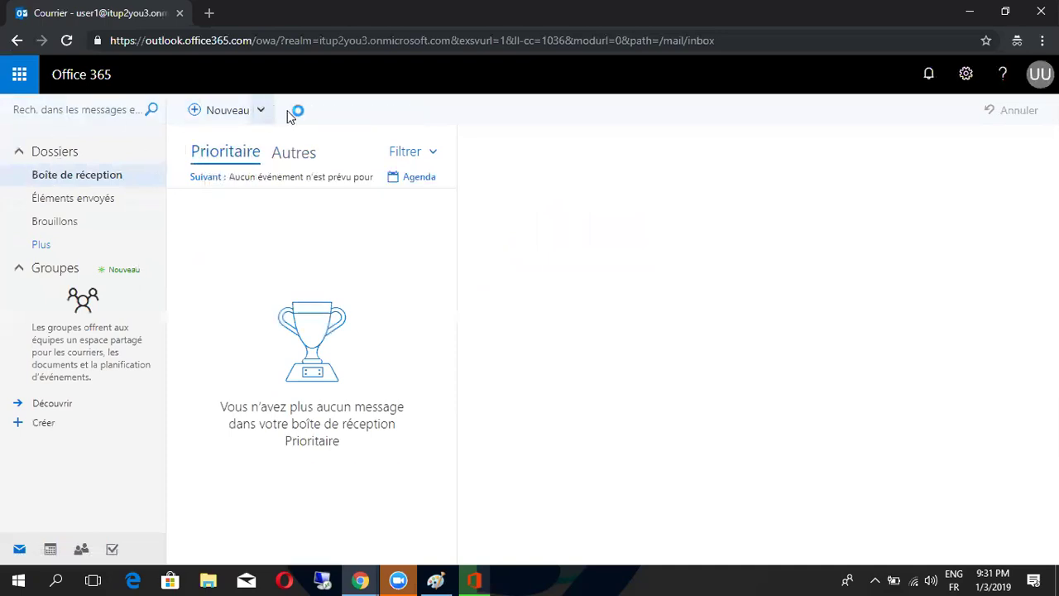
Step: Check the empty Éléments envoyés folder, then bring the Presentation window forward
click(64, 201)
click(70, 174)
click(70, 160)
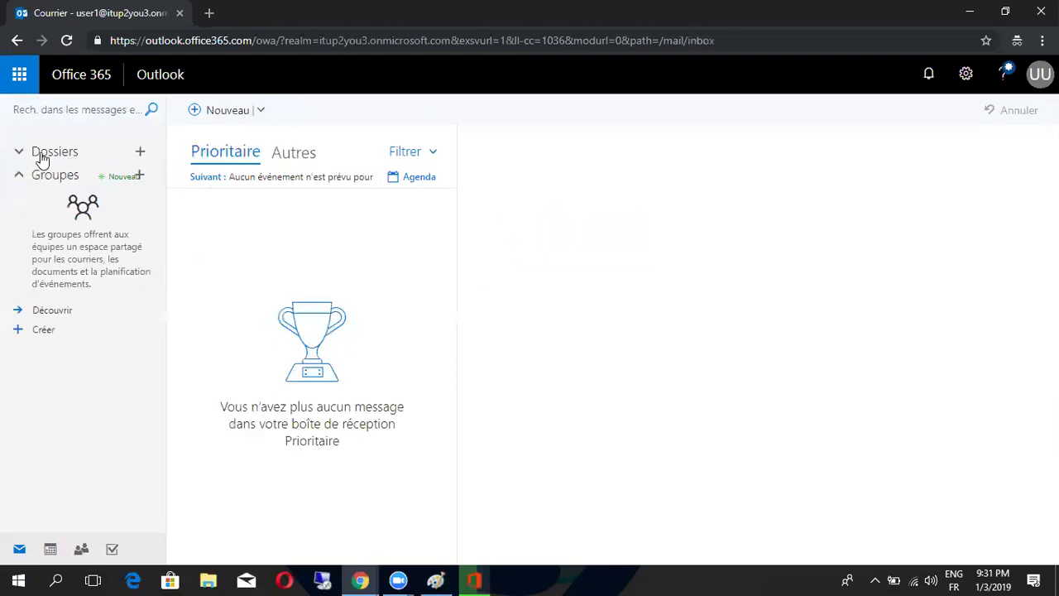
click(41, 156)
click(64, 201)
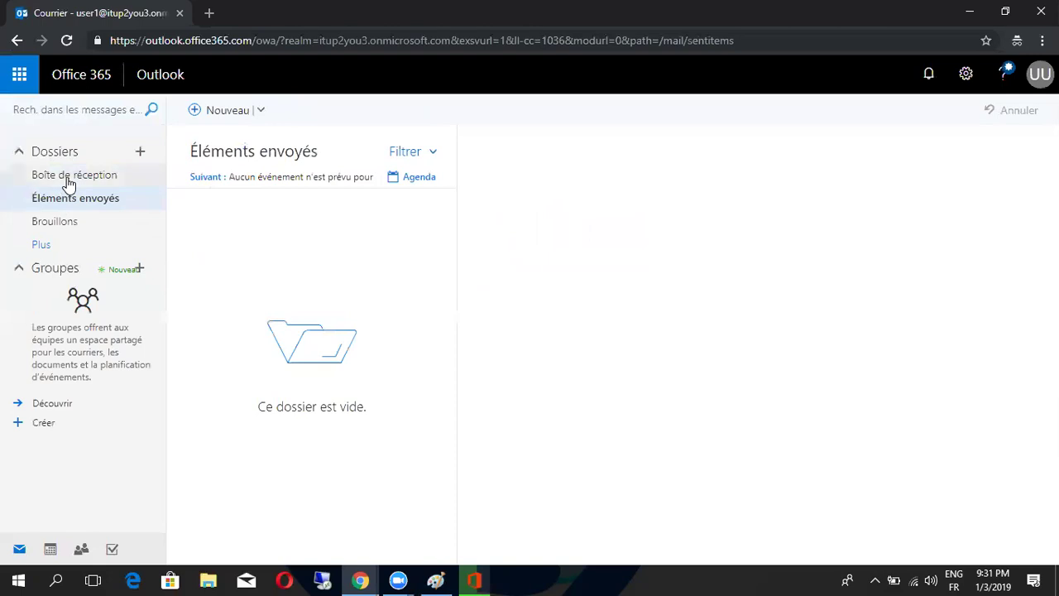
click(38, 176)
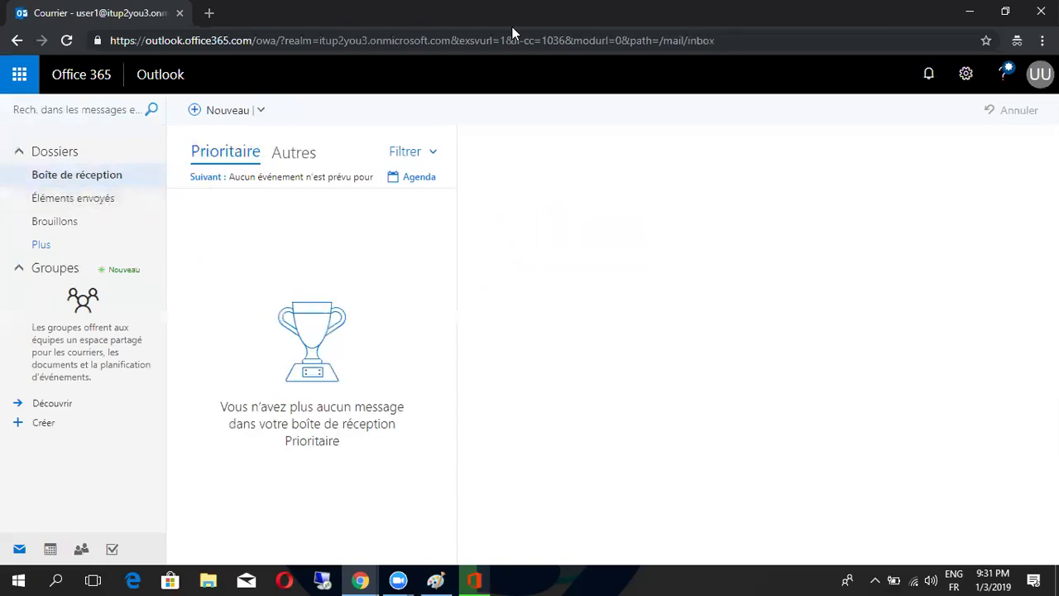
click(275, 517)
Step: Close the link-sent confirmation and open Outlook from the Office 365 app list
click(652, 218)
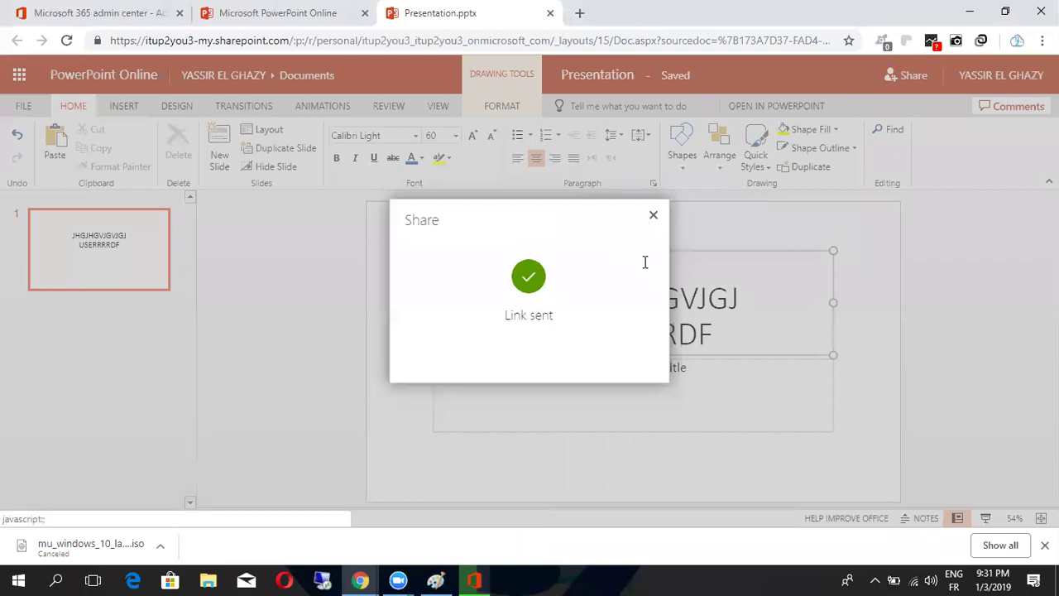
click(221, 15)
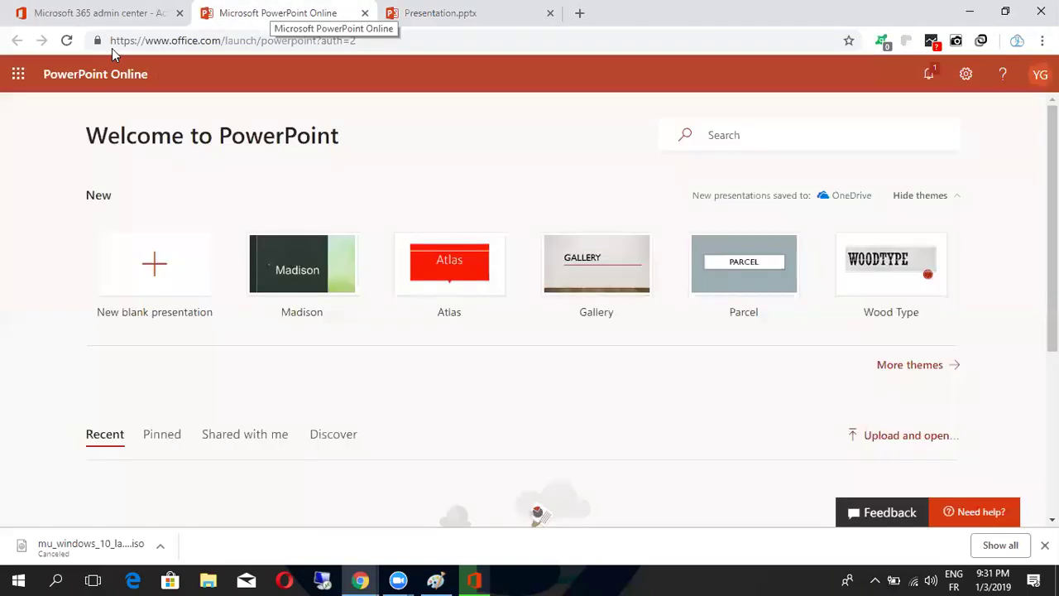
click(17, 74)
click(51, 189)
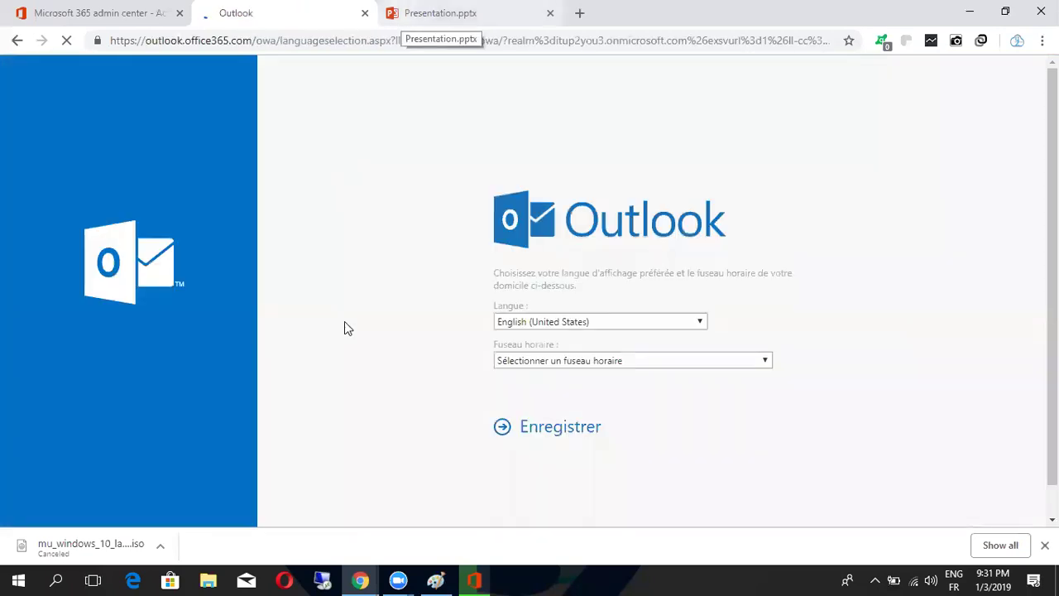
Step: Save (UTC+00:00) Casablanca as the admin mailbox time zone in Outlook
click(544, 361)
scroll(560, 237, down, 2)
scroll(560, 238, down, 5)
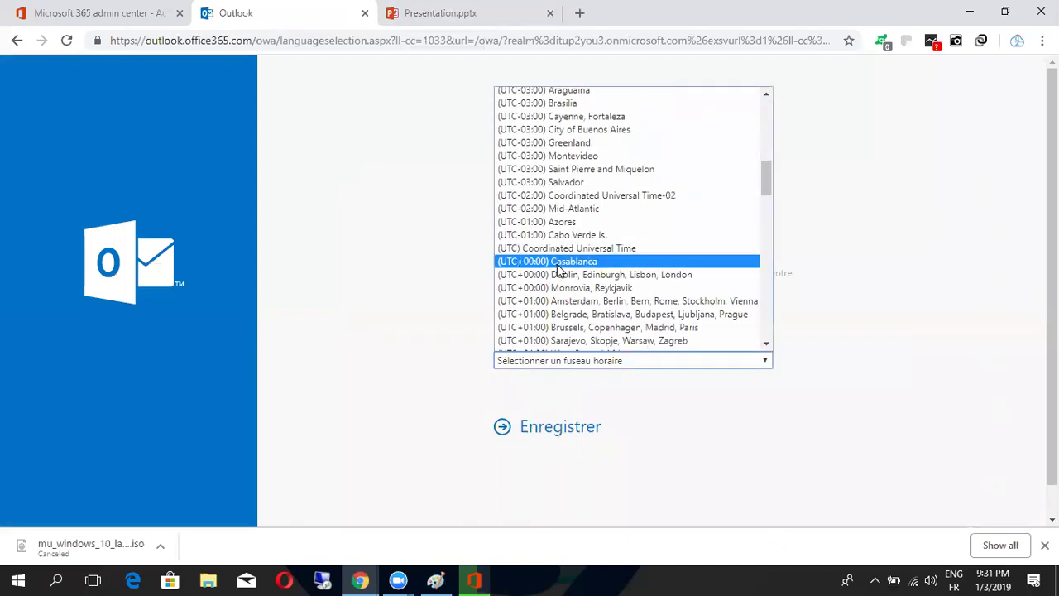
click(558, 263)
click(562, 427)
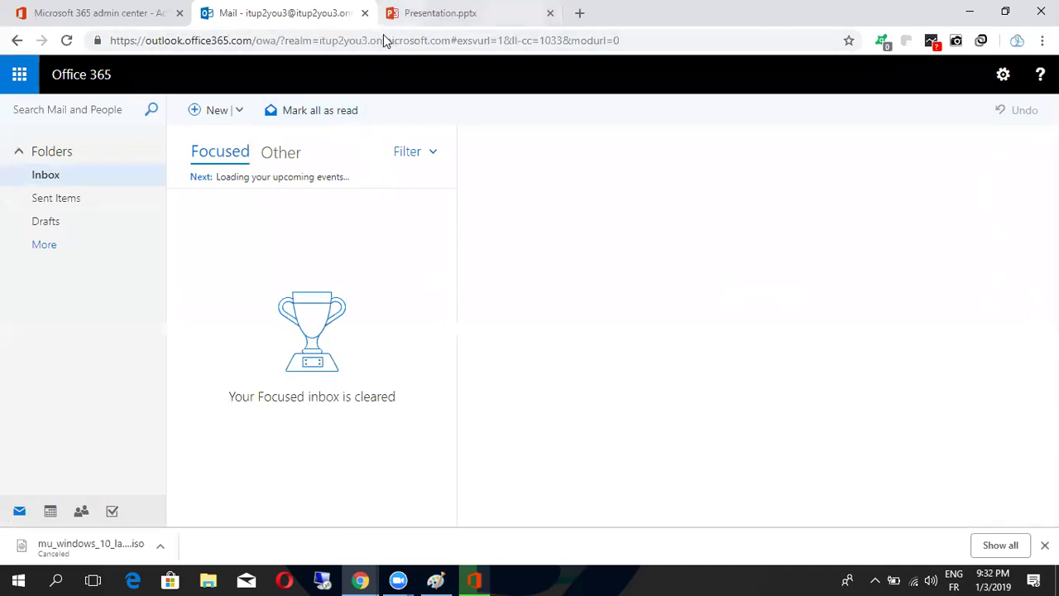
key(ctrl+Tab)
Step: Send user1 another edit link to Presentation, then bring their mailbox window forward
click(907, 71)
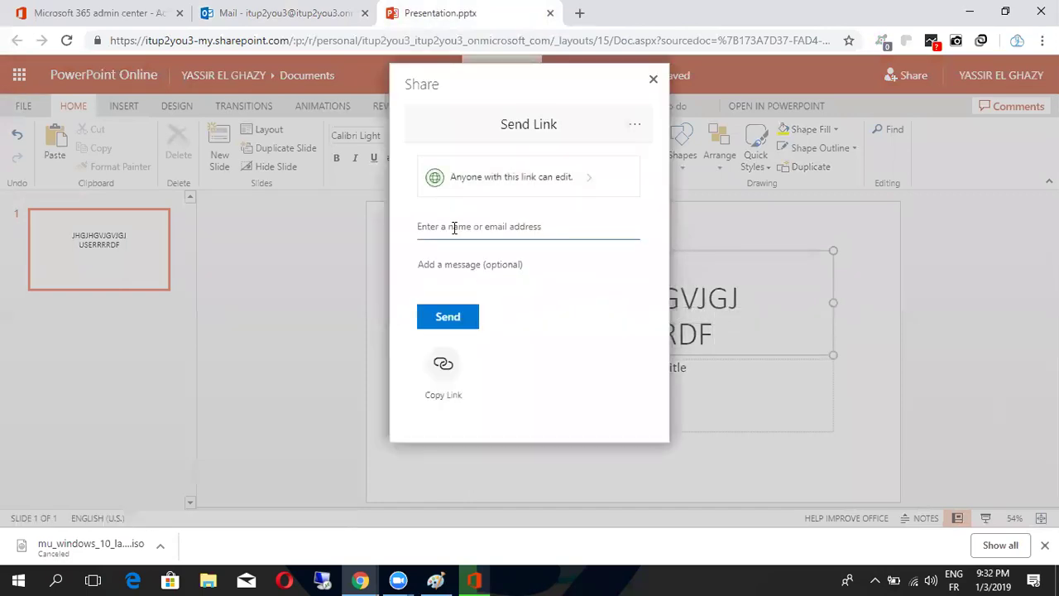
text(use)
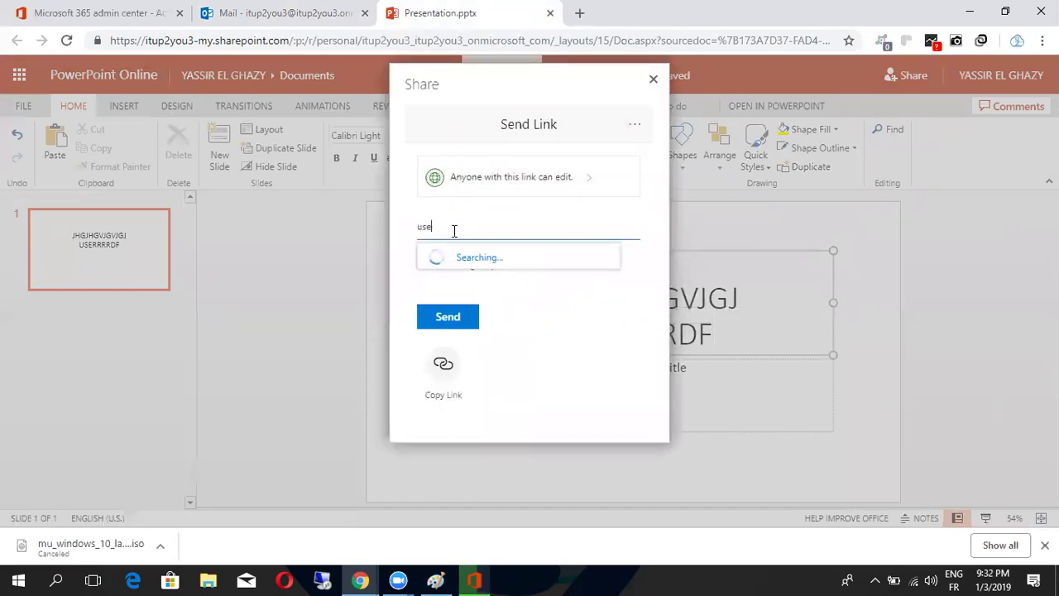
text(r1 user1)
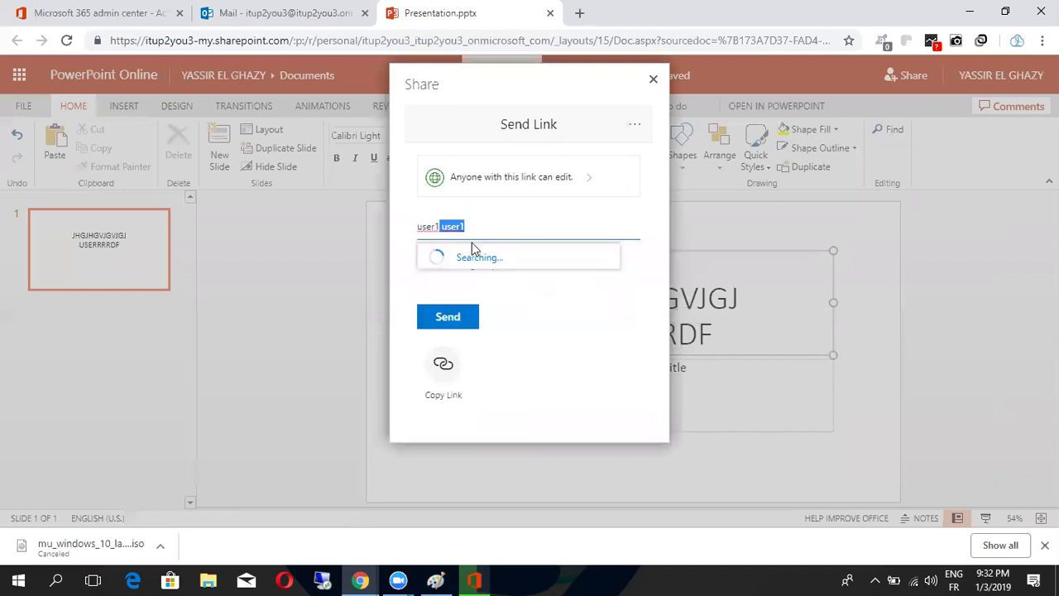
click(484, 266)
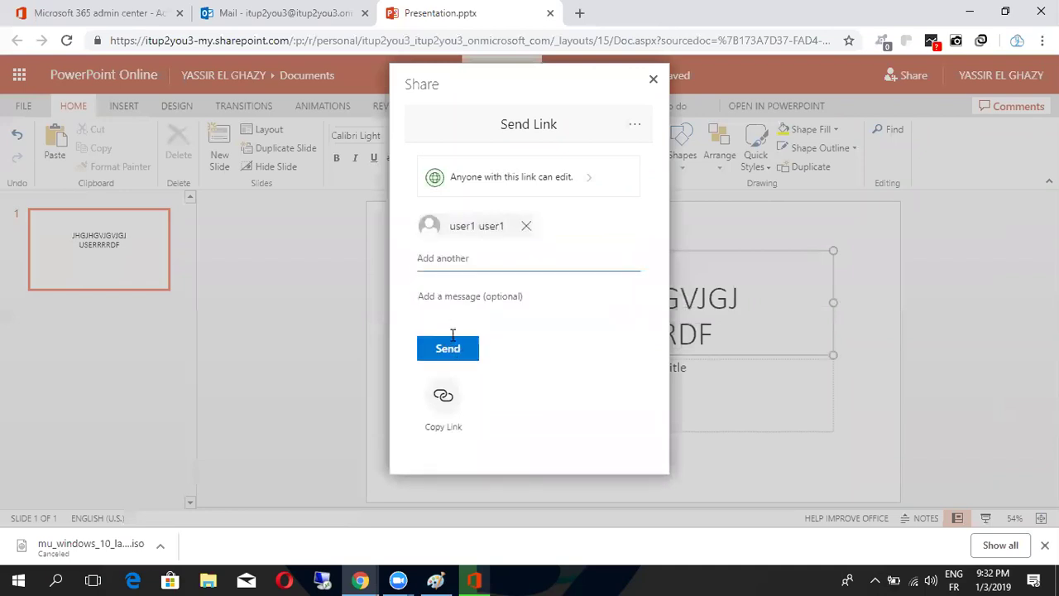
click(451, 348)
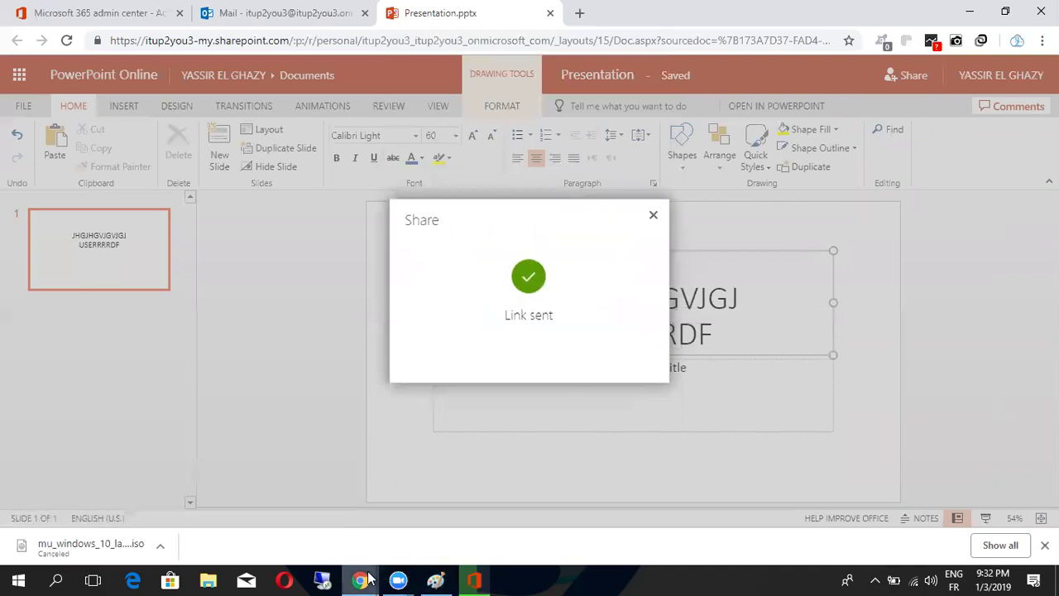
mouse_move(364, 579)
click(436, 457)
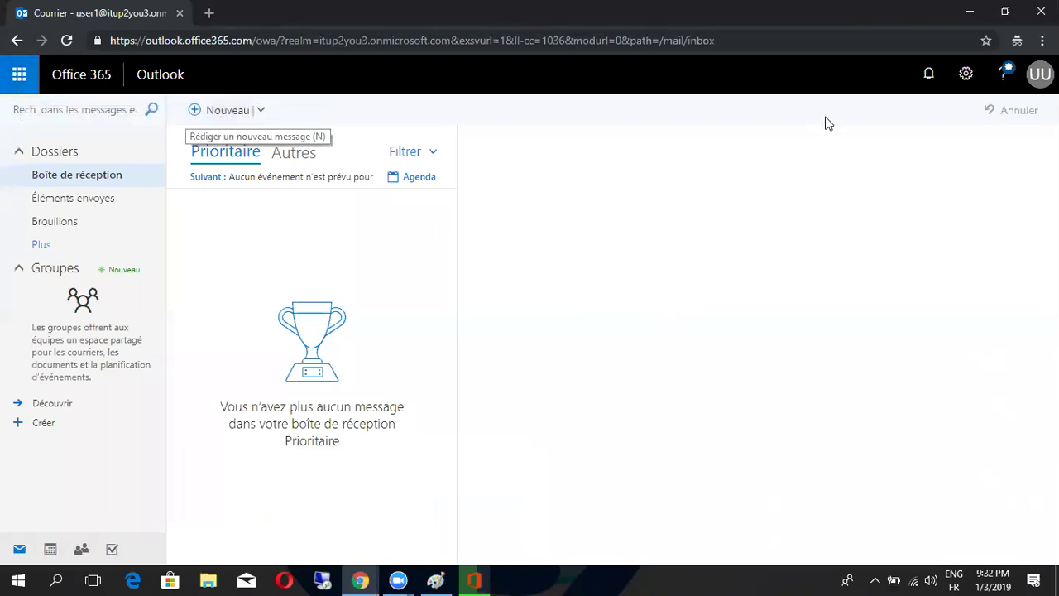
Step: Reload the mailbox, reopen the inbox, check notifications, and go to the Office 365 home page
click(67, 40)
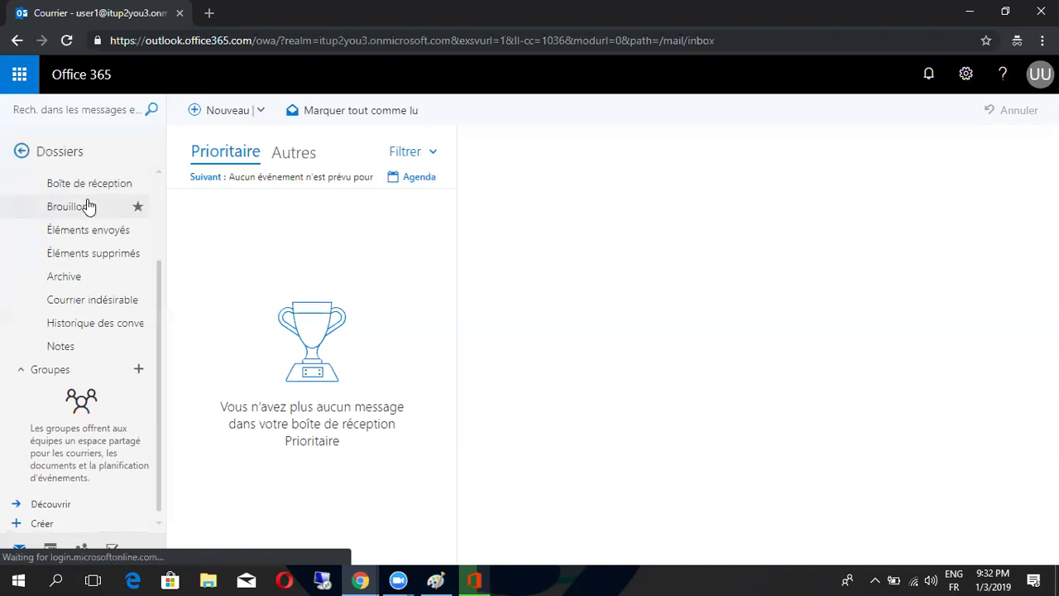
click(71, 297)
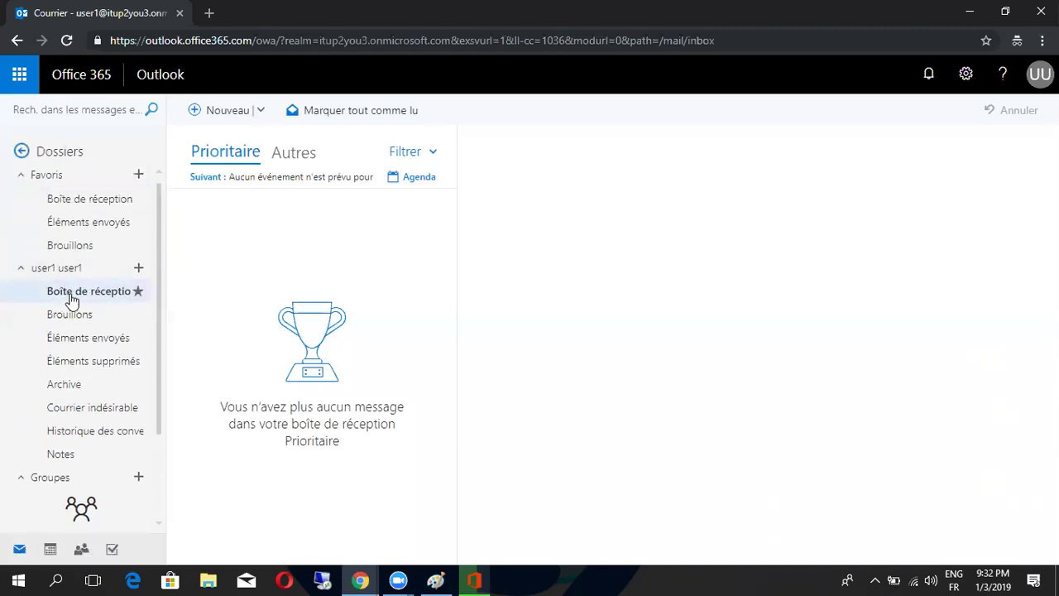
click(929, 76)
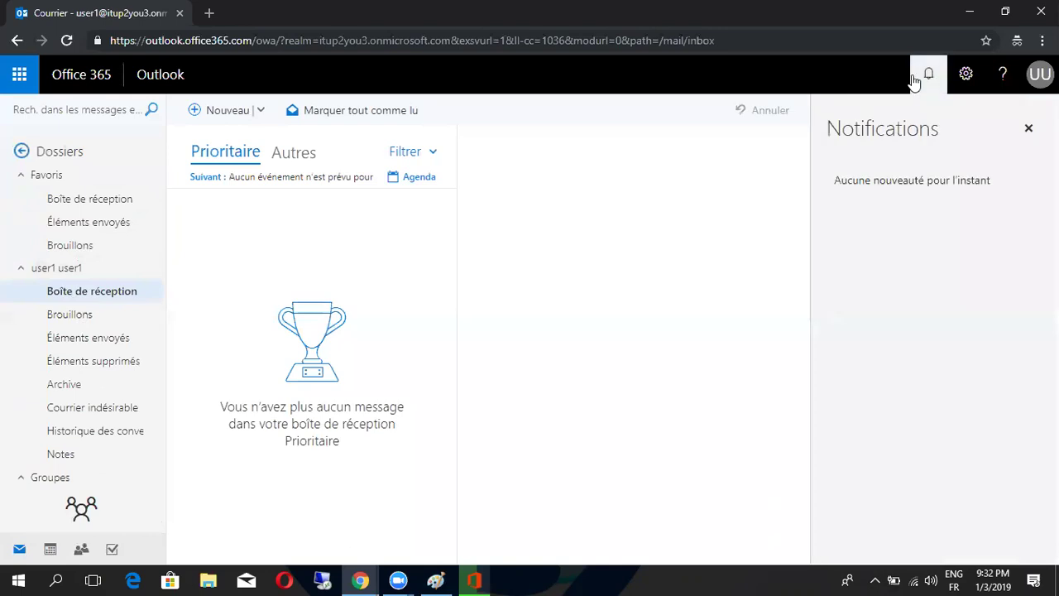
click(929, 76)
click(73, 76)
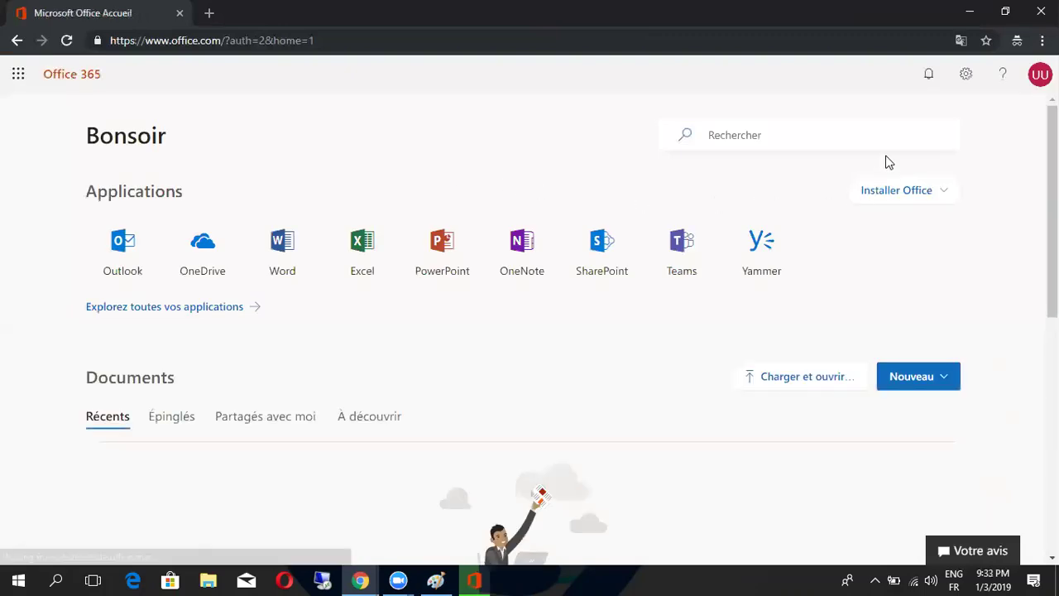
Step: Check that the notifications pane has nothing new, then open OneDrive from Office 365 home
click(927, 79)
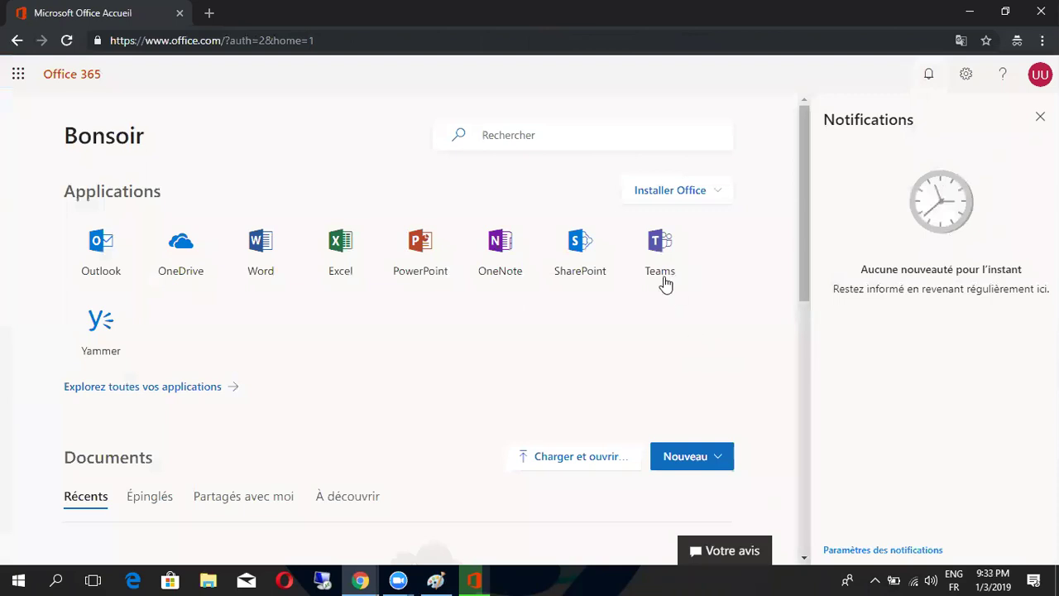
click(1039, 116)
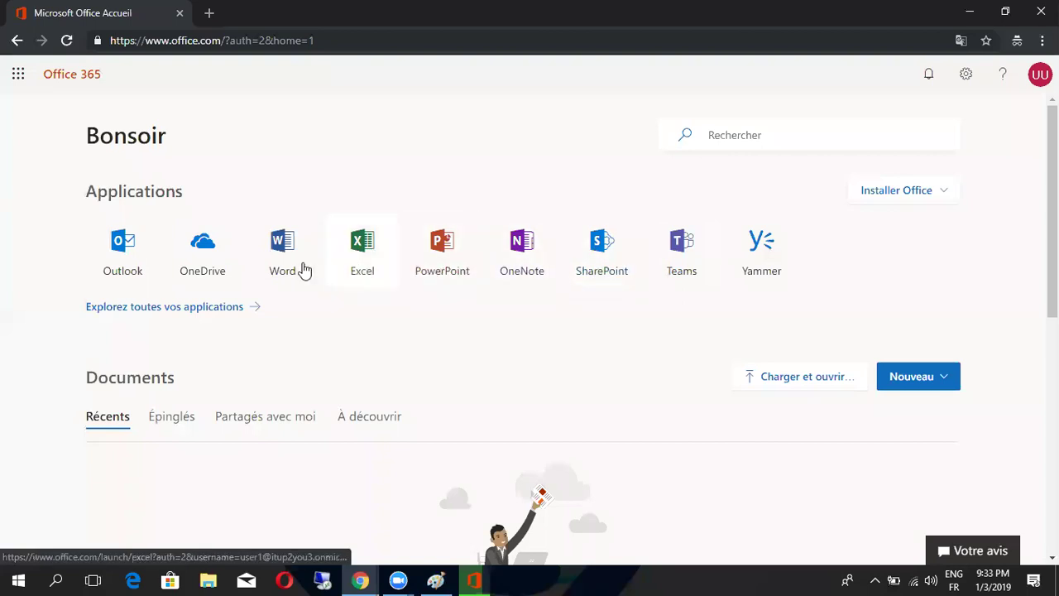
click(213, 256)
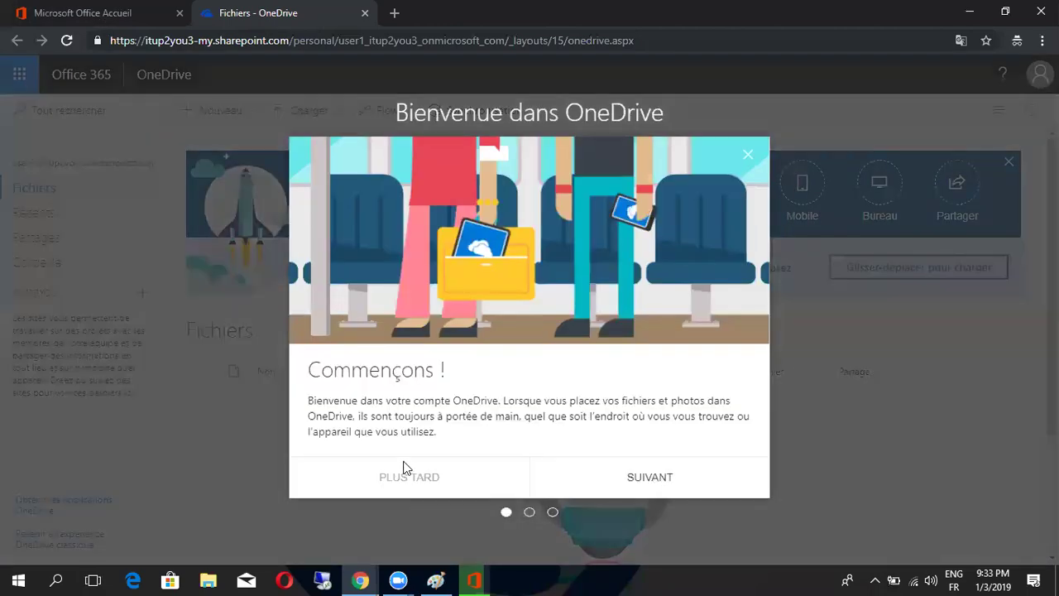
Step: Skip the OneDrive tour and open Presentation.pptx from the Partagés avec moi list
click(404, 466)
click(33, 238)
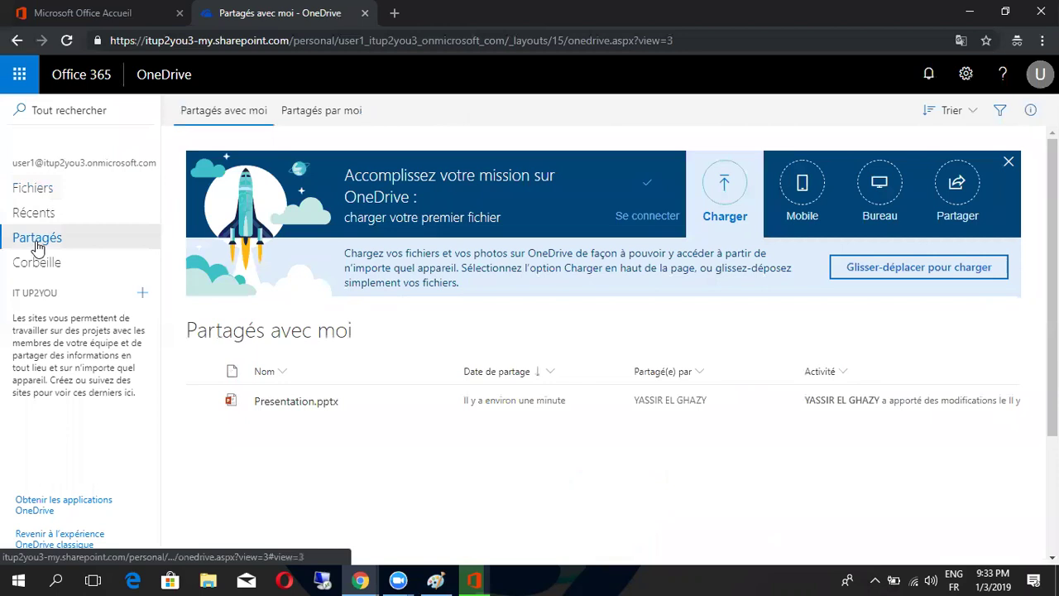
click(1008, 162)
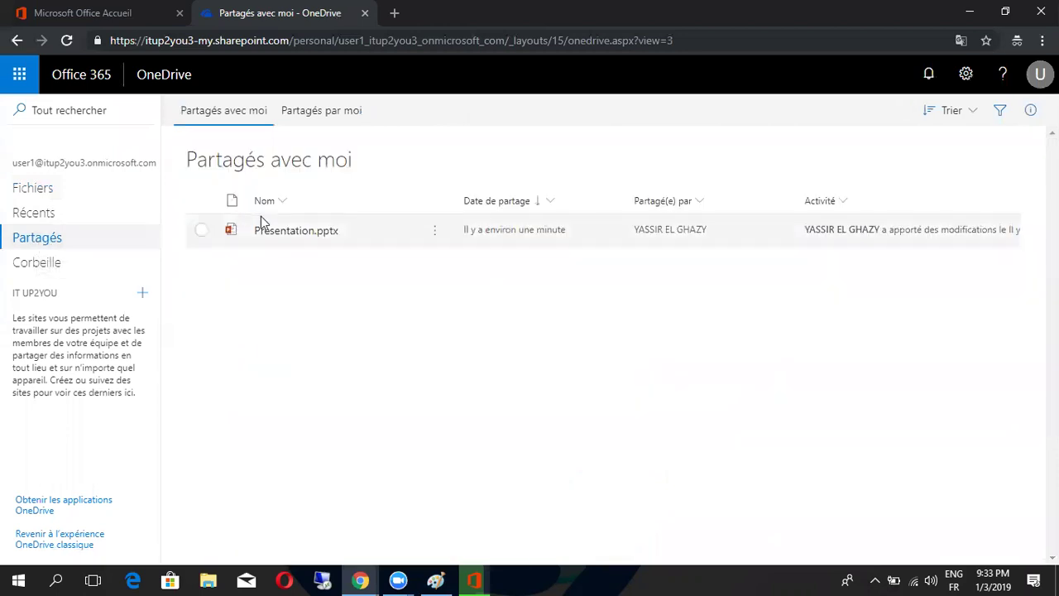
click(282, 235)
click(288, 244)
click(295, 235)
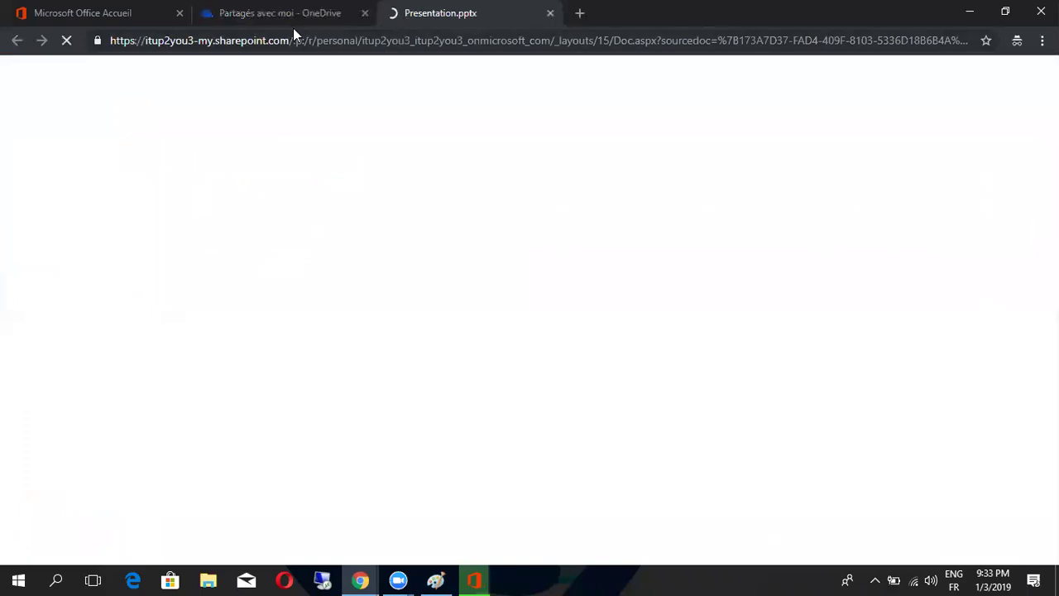
Step: Replace the presentation's title with 'ASSIR', then return to the English presentation window
click(293, 29)
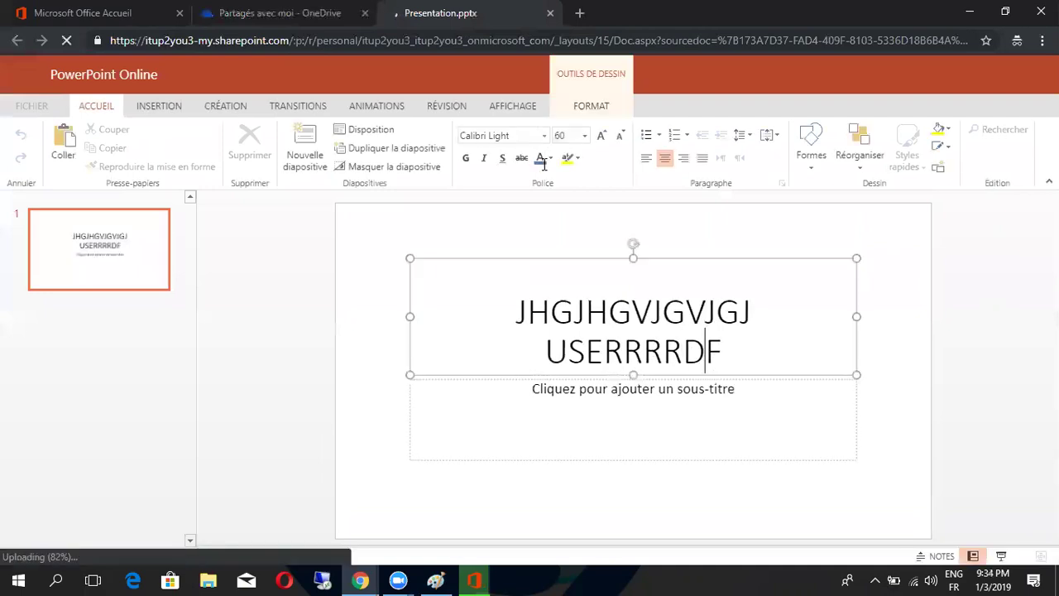
key(ctrl+Return)
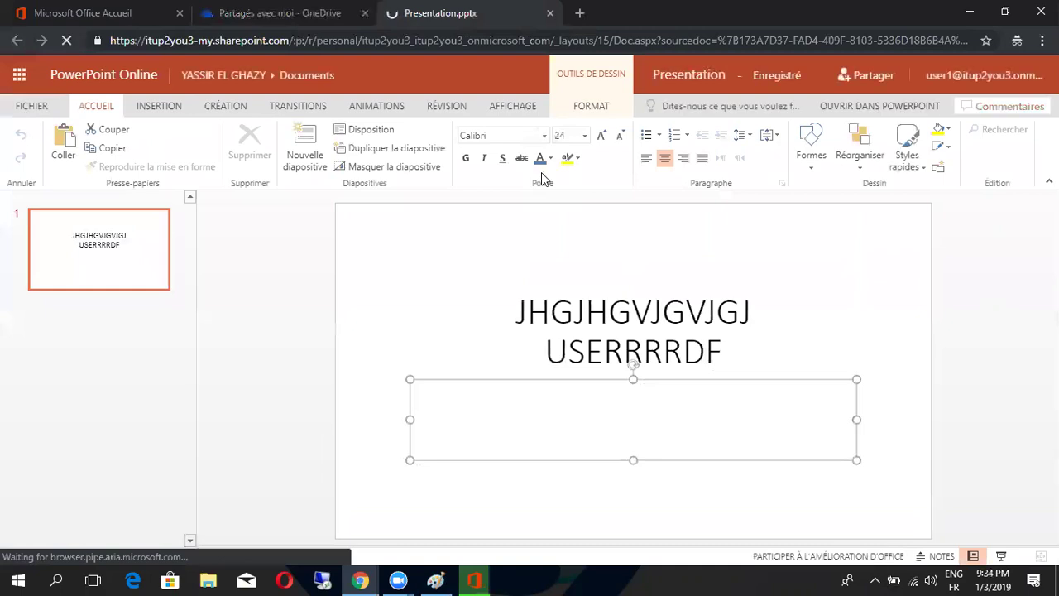
click(628, 329)
key(ctrl+a)
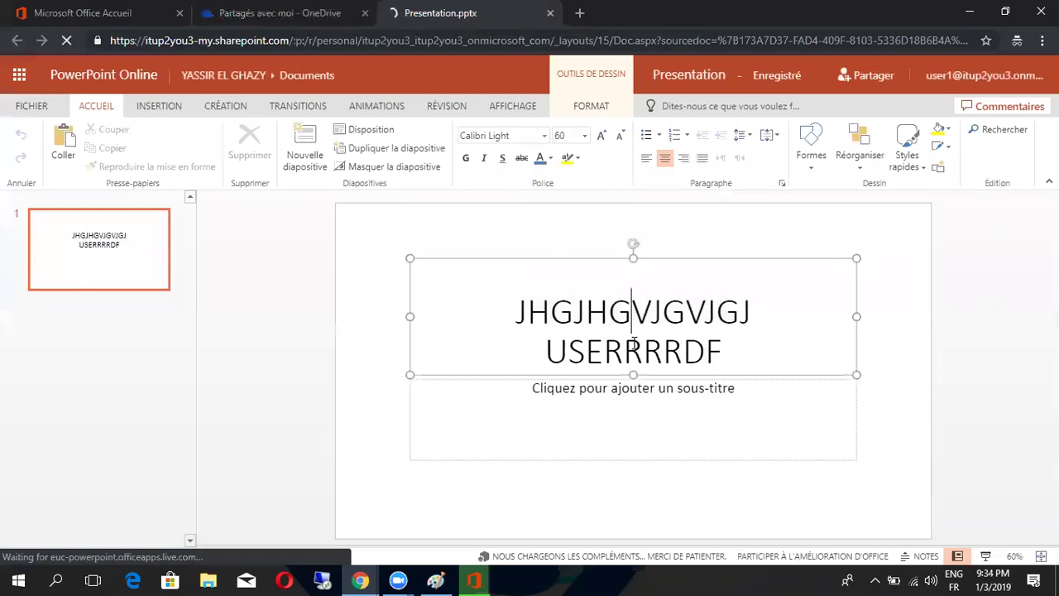
key(Delete)
text(A)
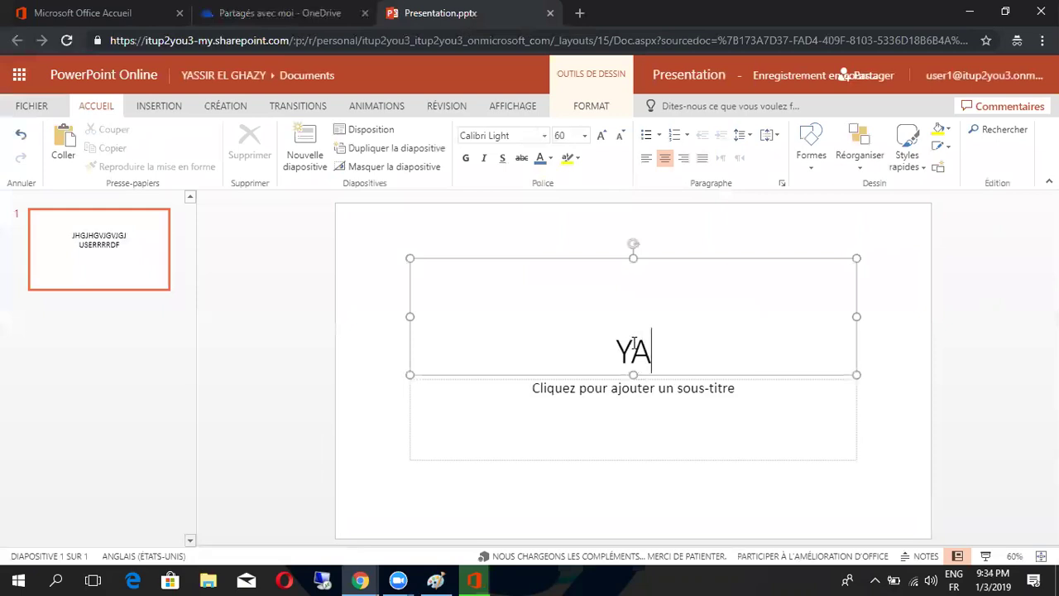
text(SSIR)
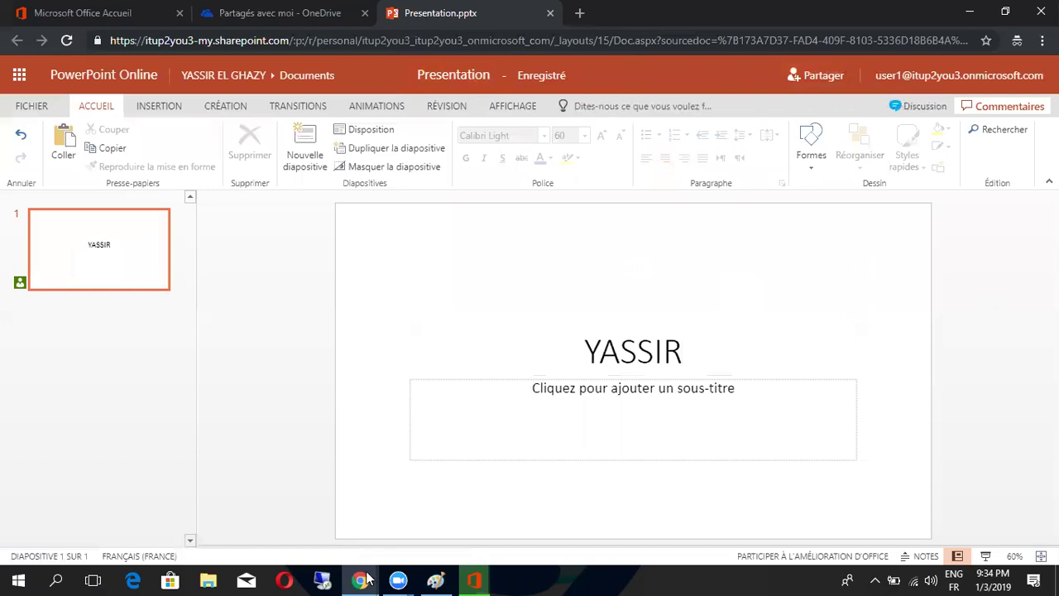
mouse_move(360, 579)
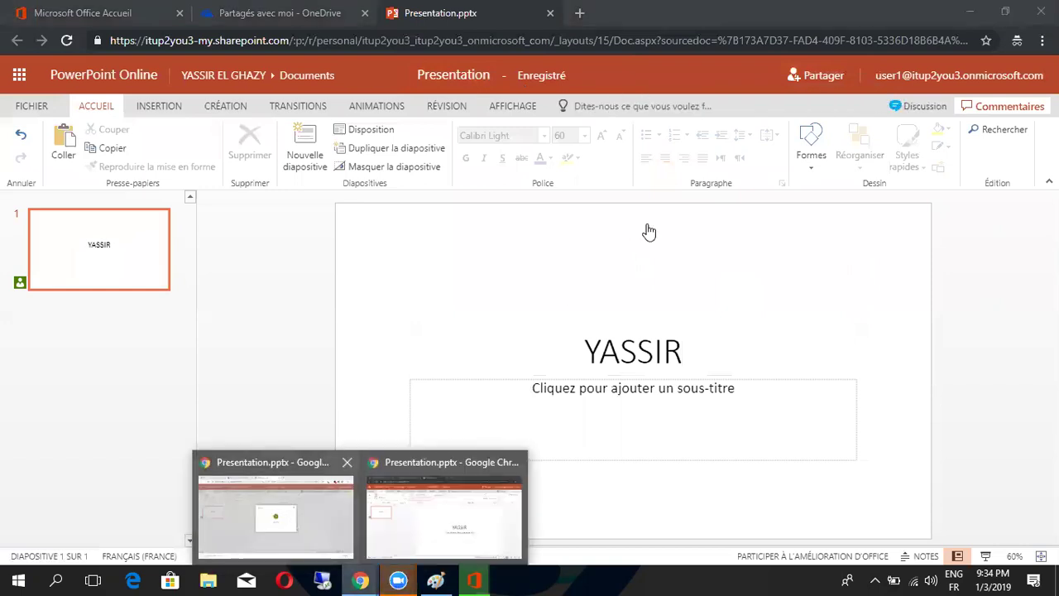
click(444, 513)
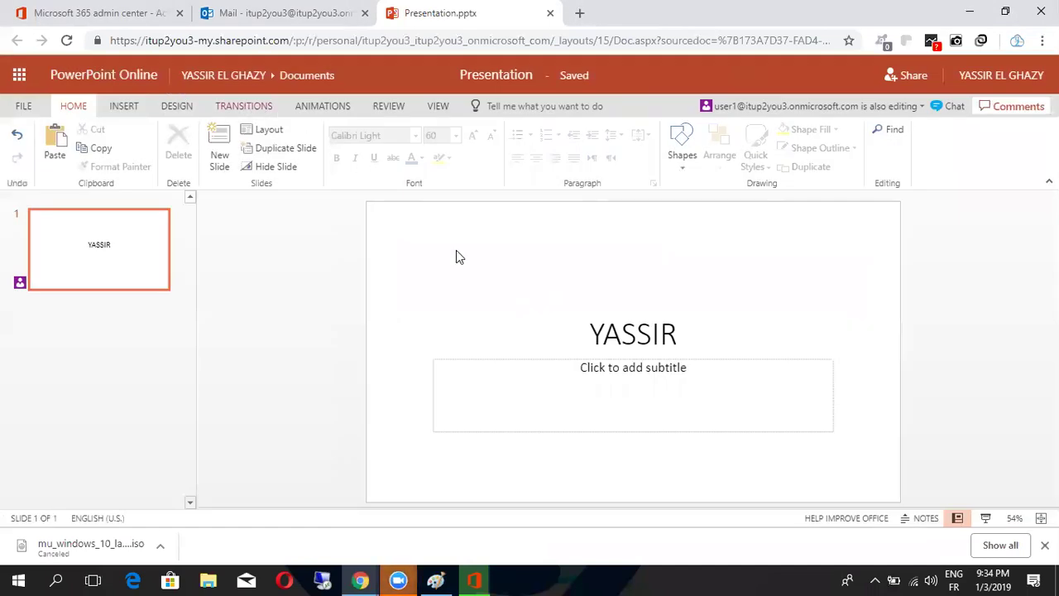
Step: Select the YASSIR title box, then switch over to the Outlook mail tab
click(634, 335)
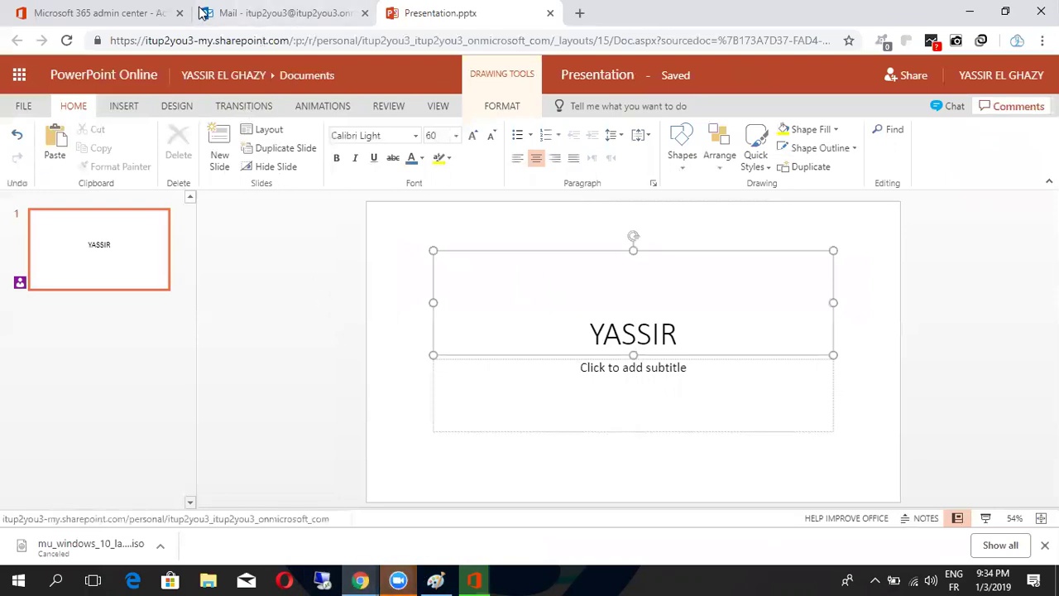
key(ctrl+shift+Tab)
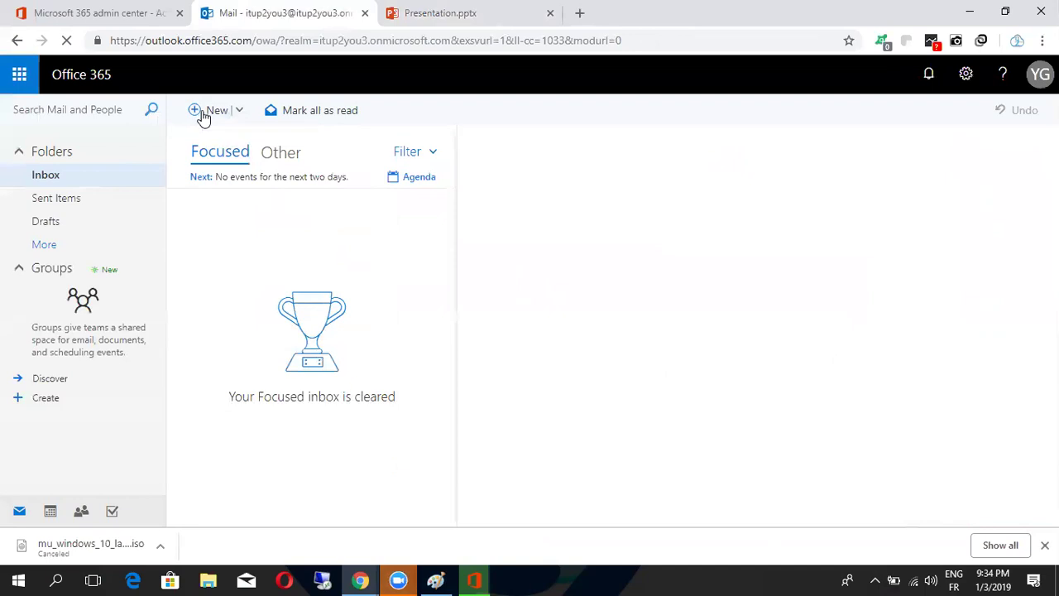
Step: E-mail user1 with subject 'hi' and body 'how are you', then return to Office home
click(204, 116)
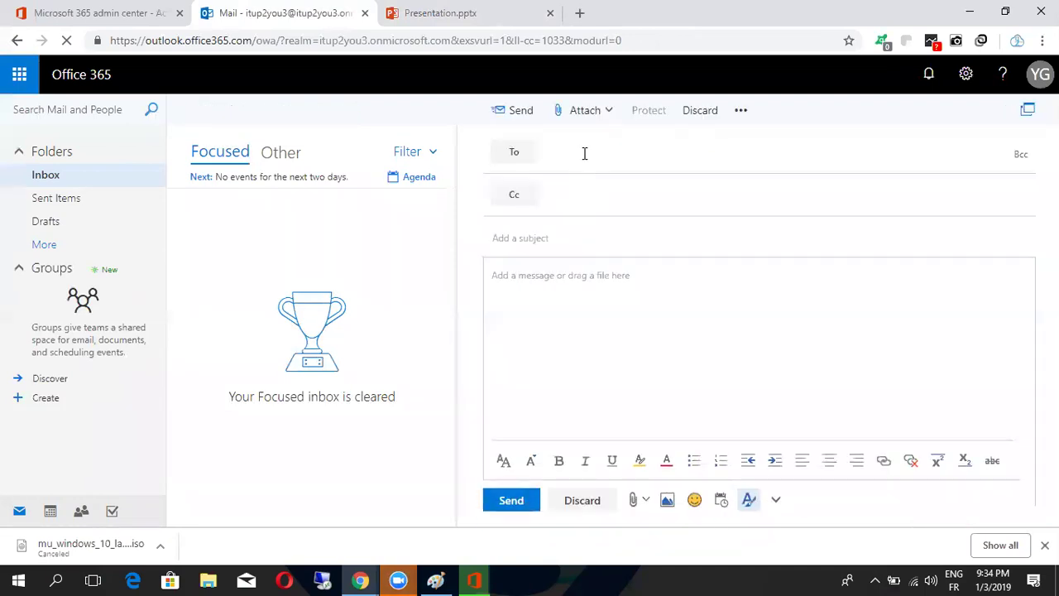
text(use)
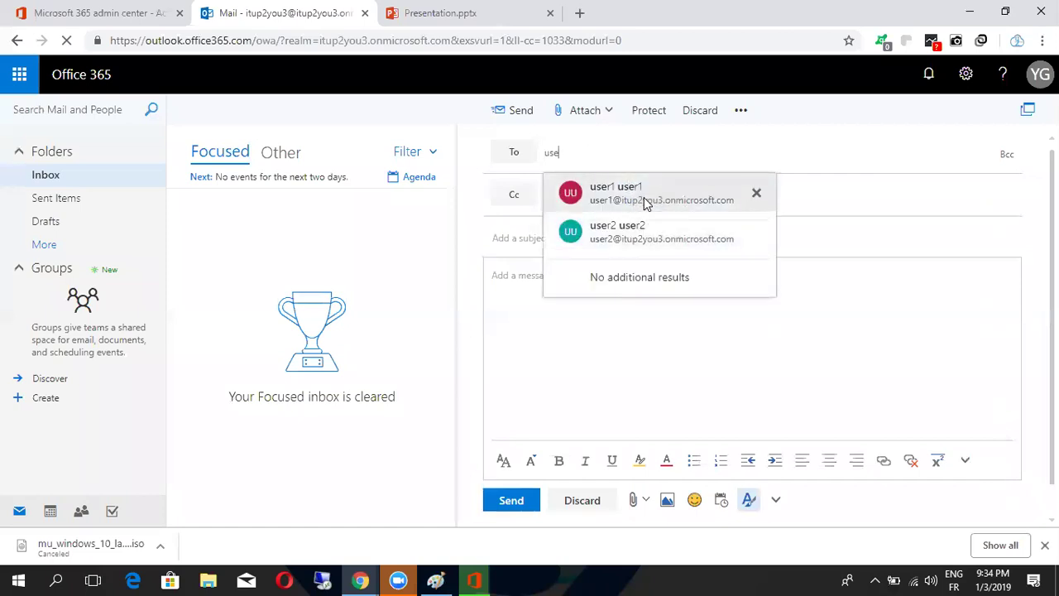
click(663, 201)
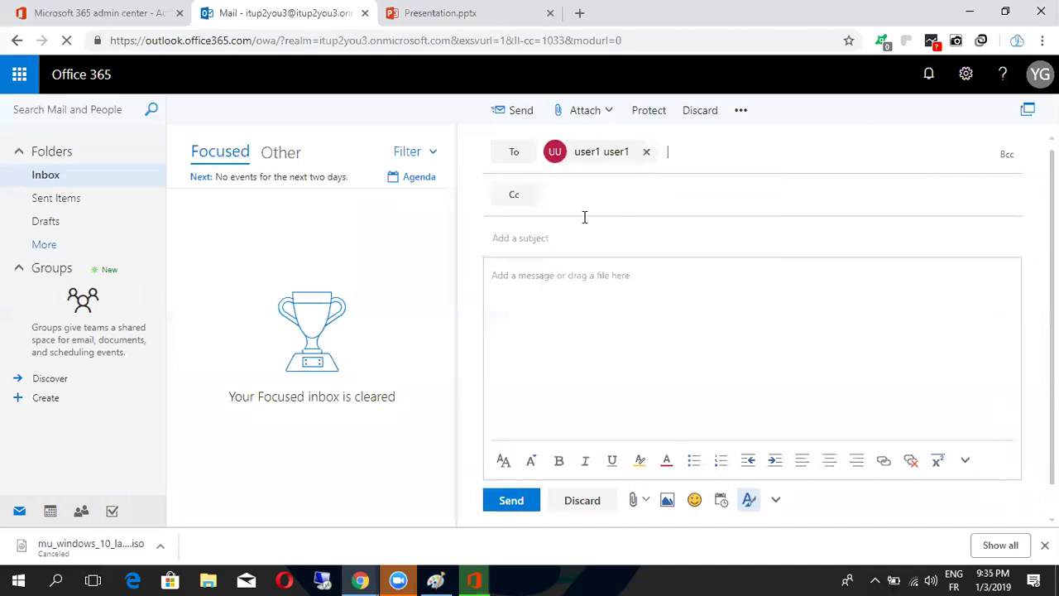
key(Tab)
click(514, 242)
text(hi)
click(549, 267)
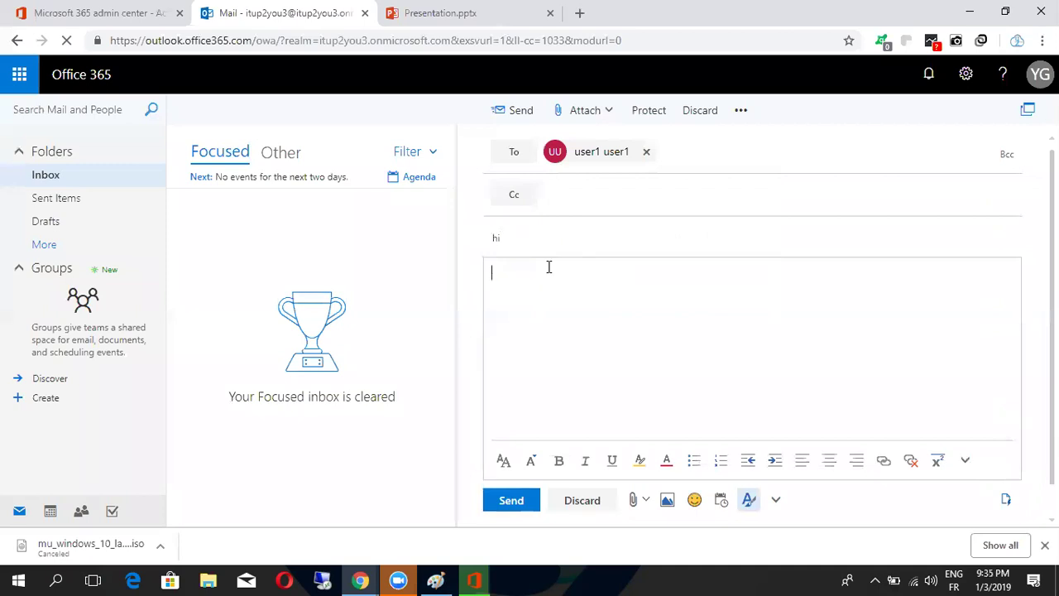
text(how are you)
click(511, 503)
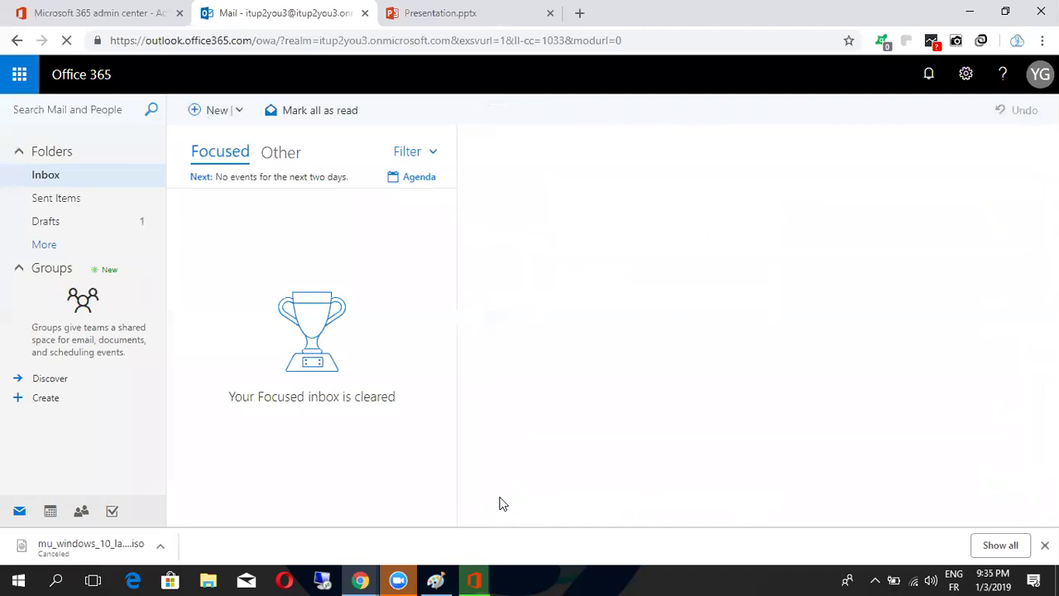
click(444, 485)
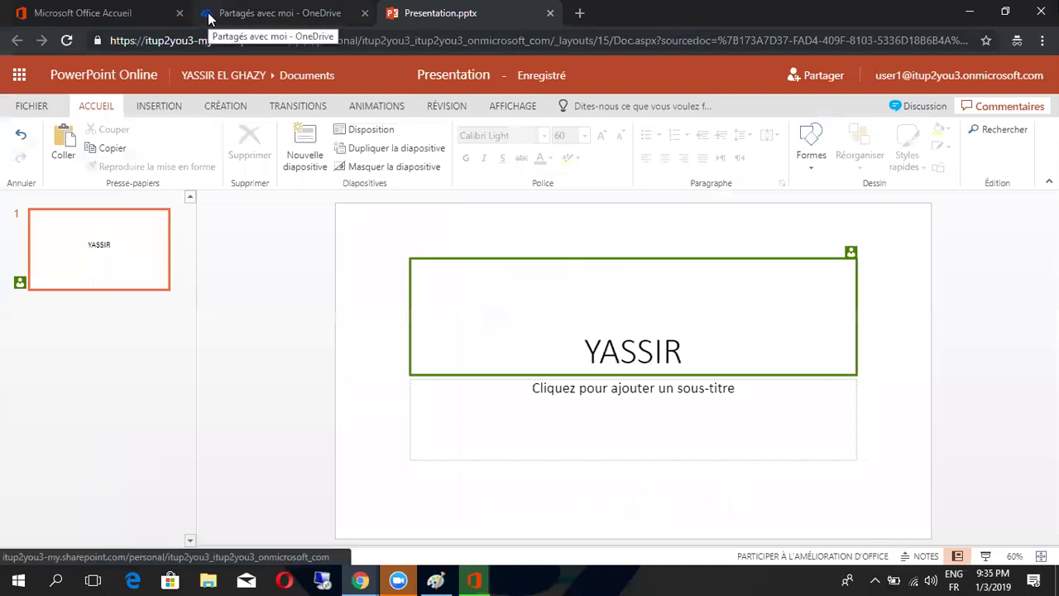
click(87, 17)
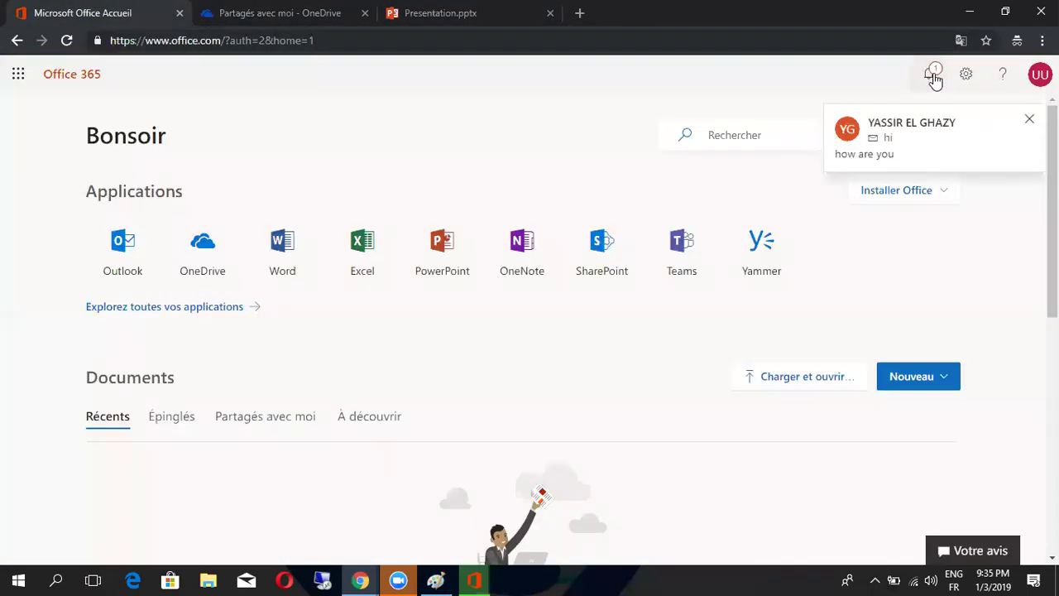
Step: Open the 'hi' message from its notification, read 'how are you', and close the window
click(931, 76)
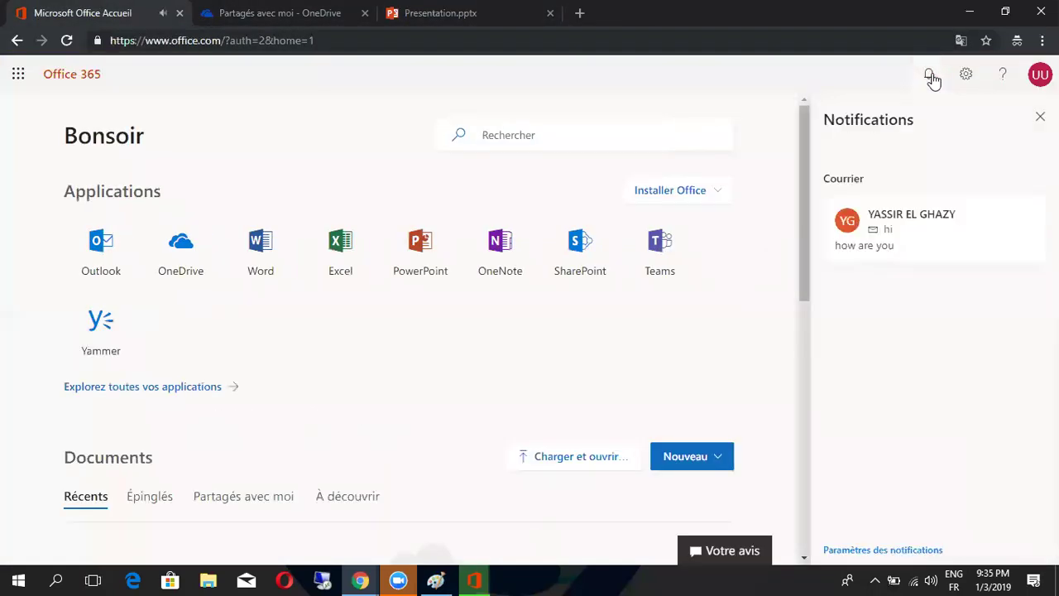
click(922, 228)
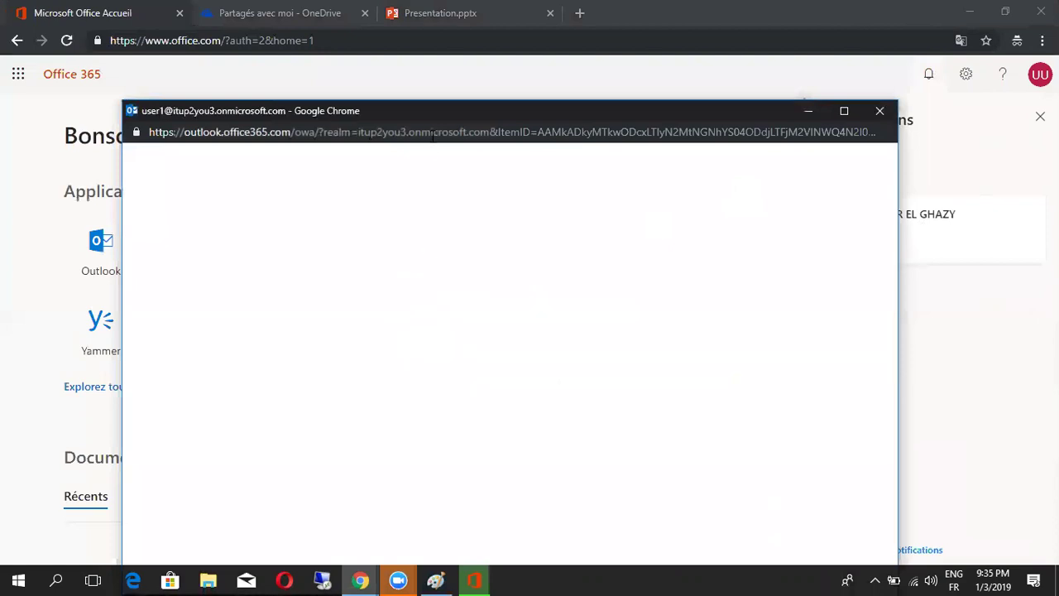
drag(438, 107, 439, 77)
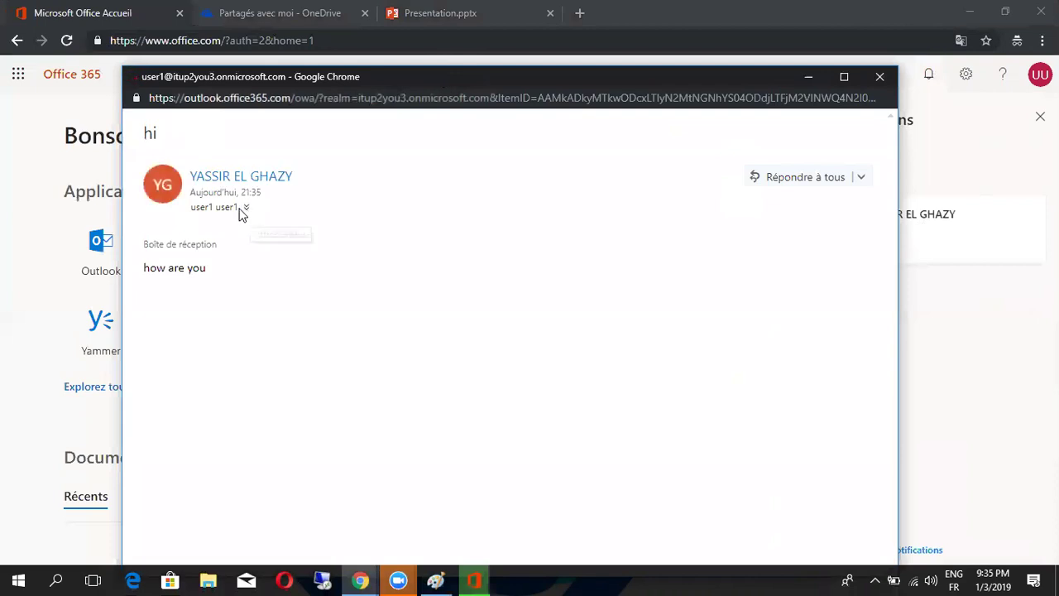
triple_click(164, 271)
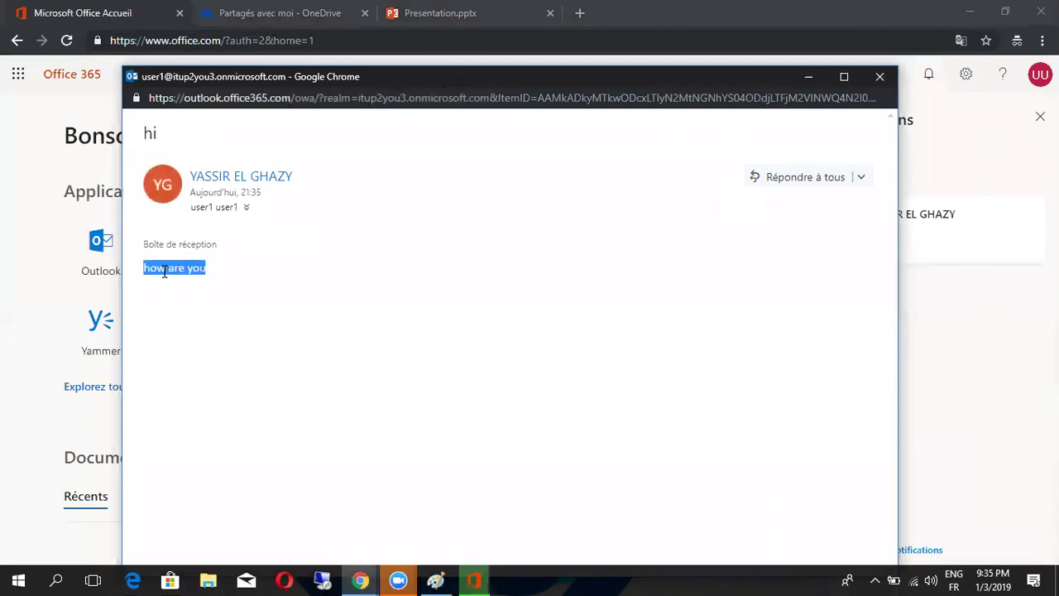
click(207, 266)
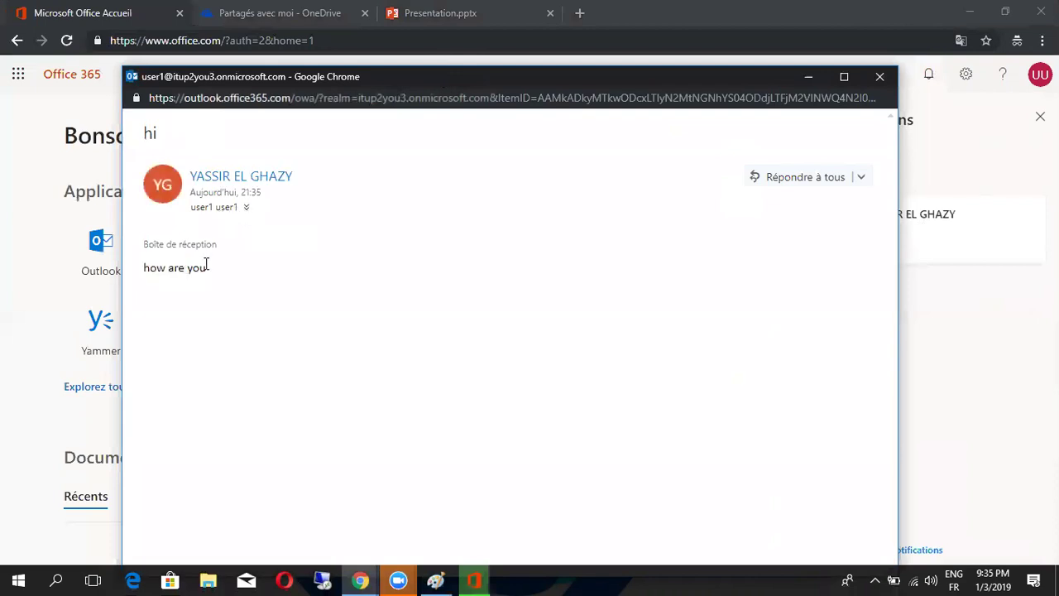
click(878, 78)
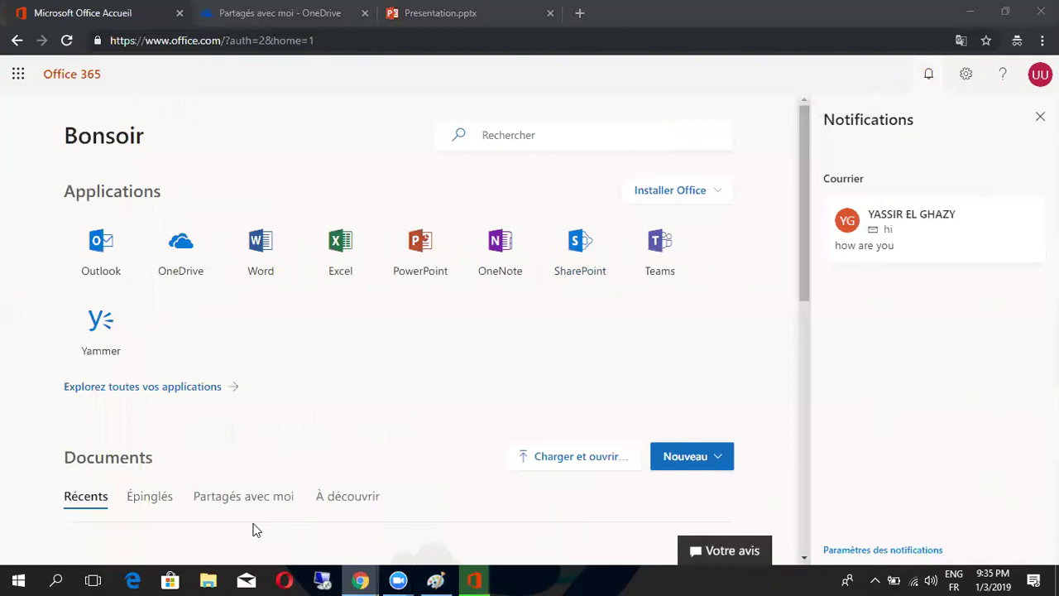
Step: Close the notifications list and sign out through the account menu's Déconnexion
click(360, 579)
click(713, 358)
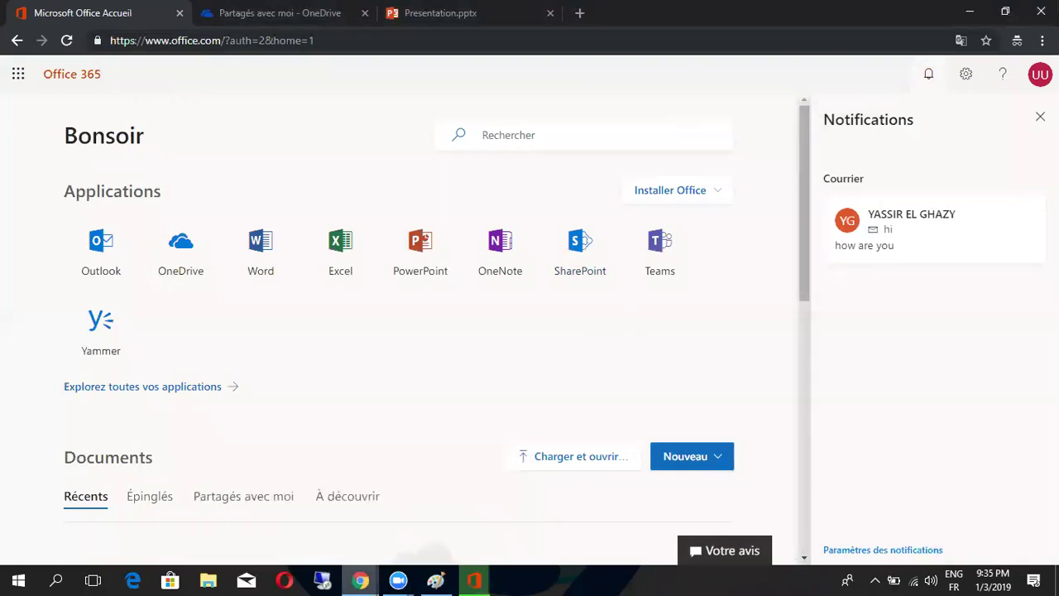
right_click(1040, 120)
click(617, 306)
click(1040, 116)
click(1040, 74)
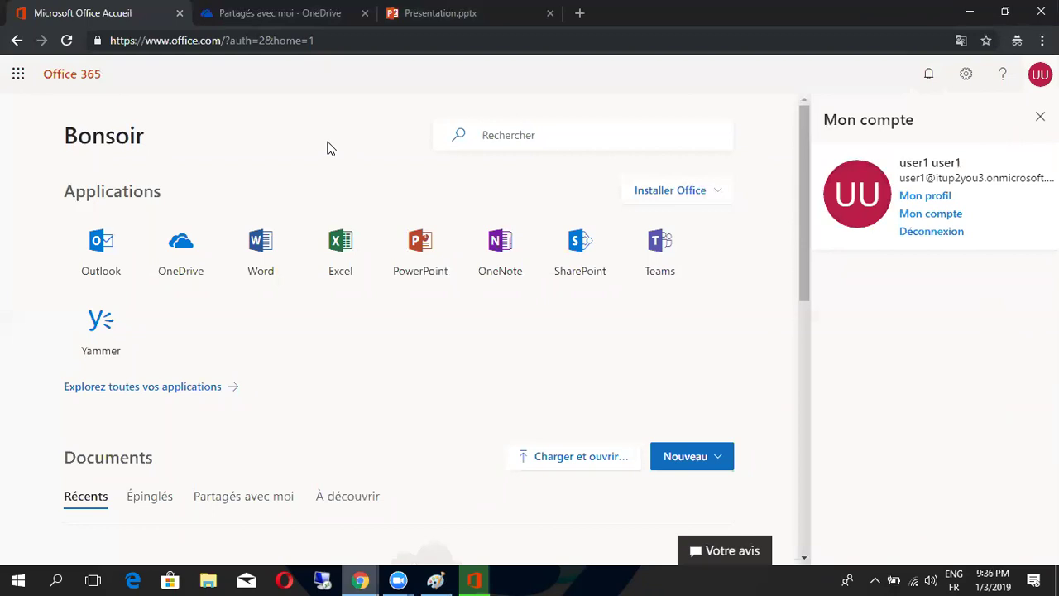
click(937, 238)
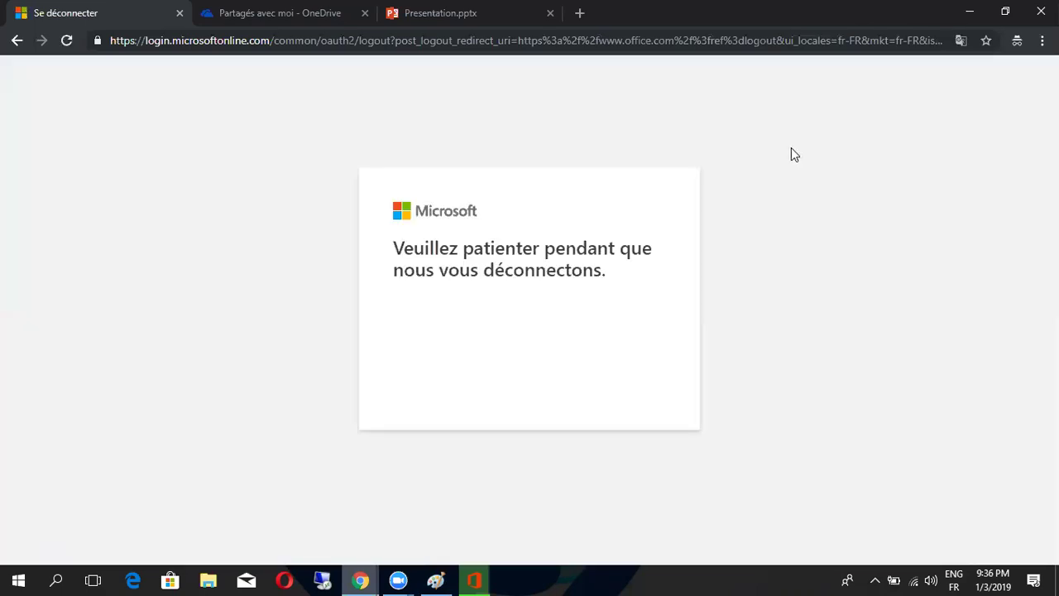
Step: Close the OneDrive and Presentation.pptx tabs and choose to sign in with another account
middle_click(211, 17)
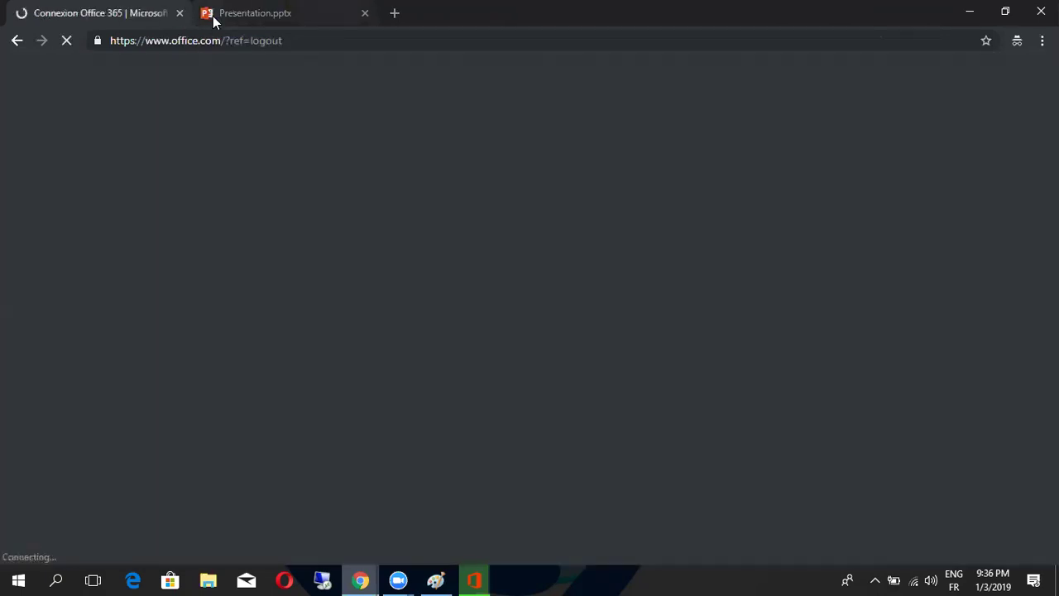
middle_click(211, 17)
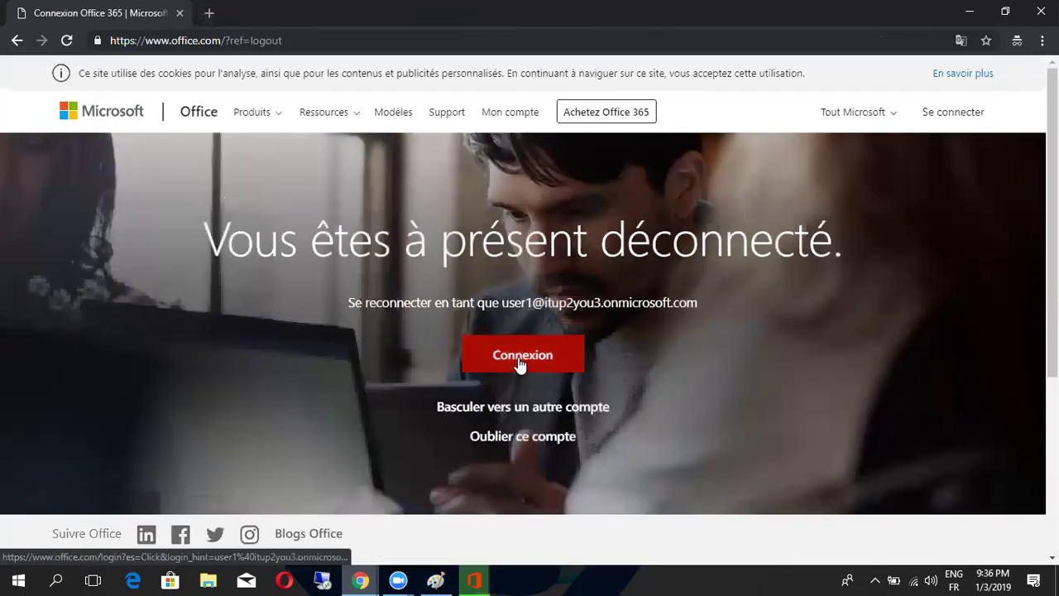
click(520, 357)
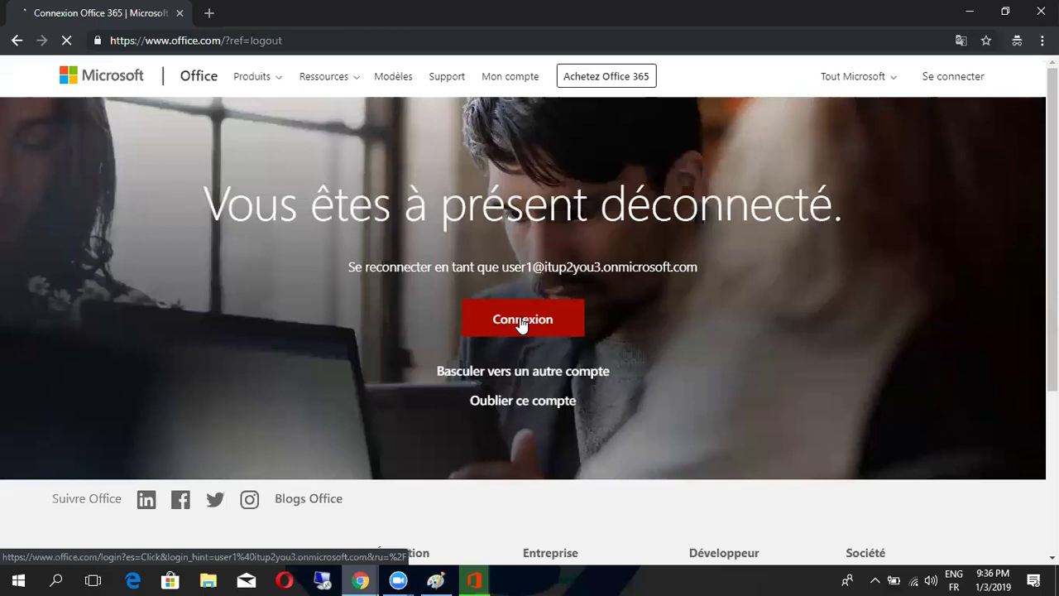
click(522, 321)
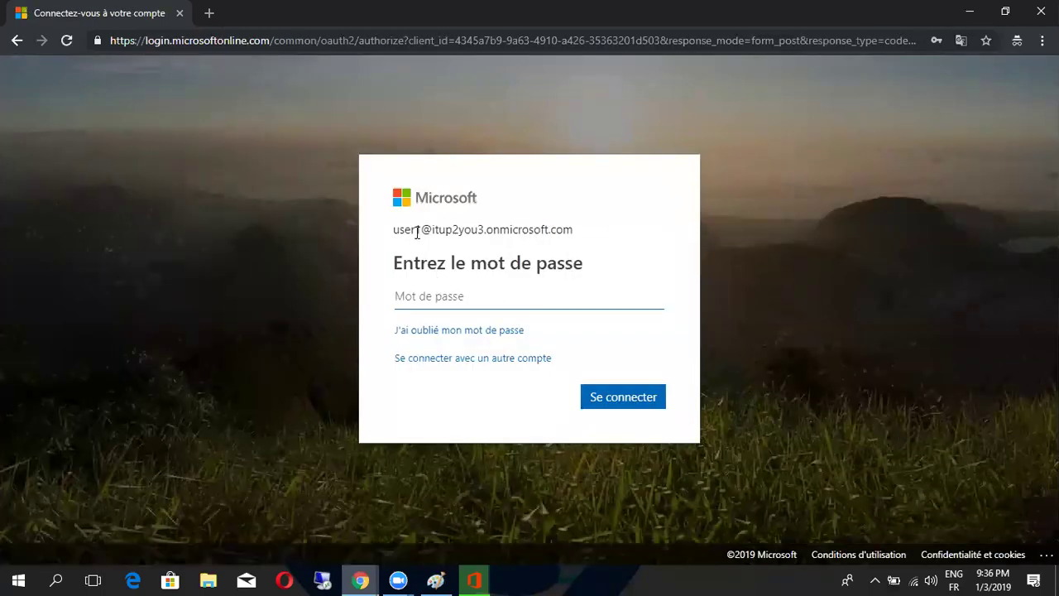
click(439, 360)
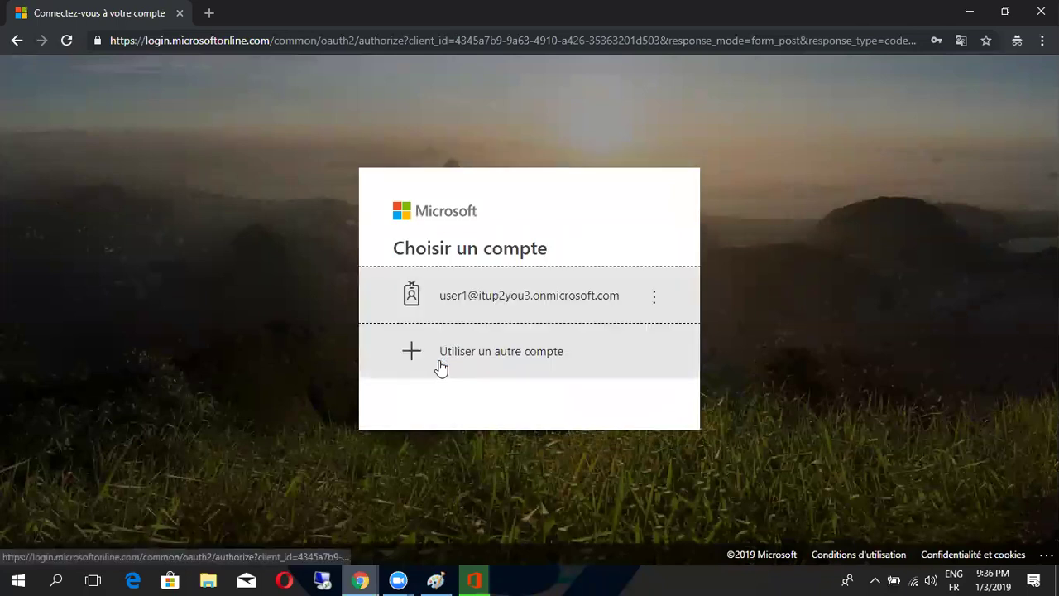
Step: Sign in as user2 by editing the saved e-mail address and entering the account password
click(505, 364)
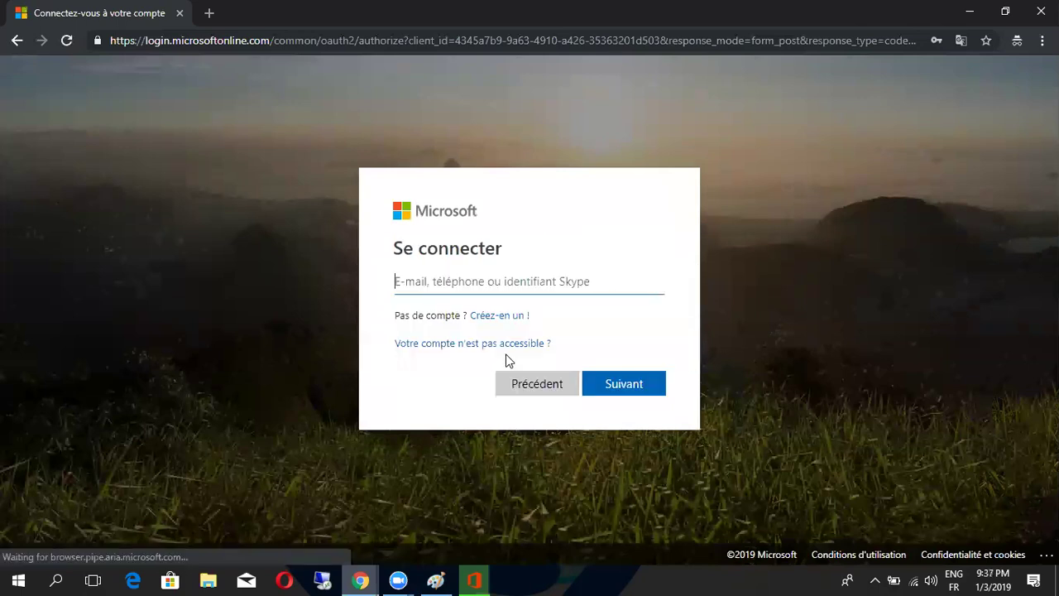
click(519, 292)
click(504, 315)
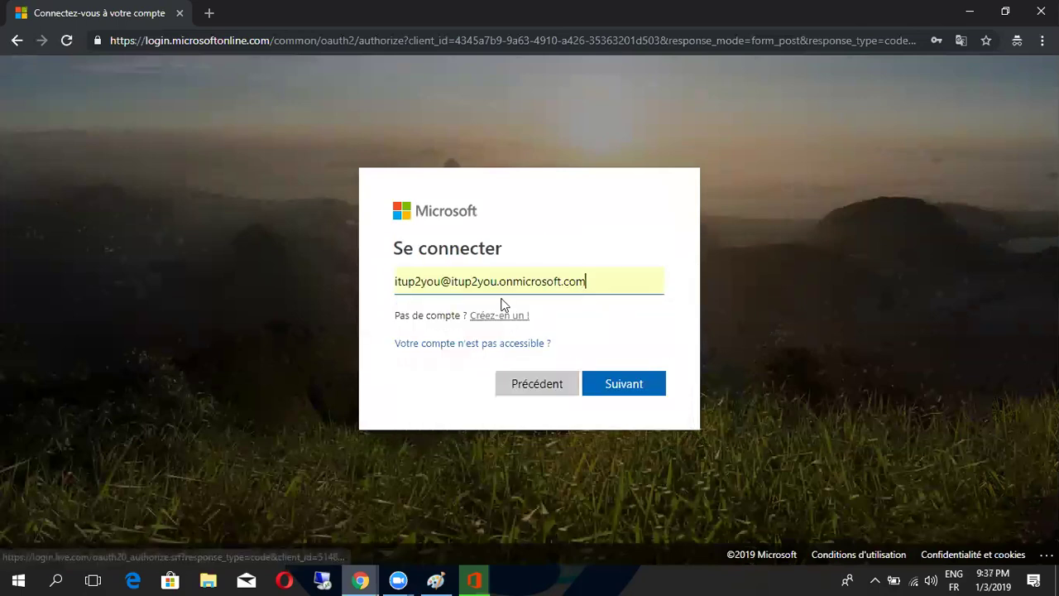
click(499, 280)
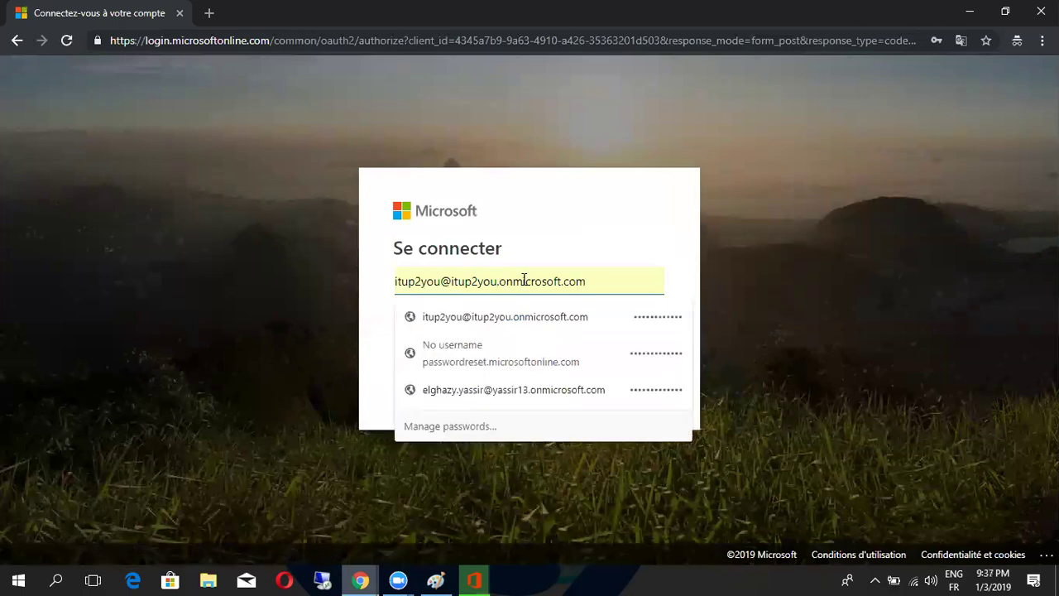
text(3)
drag(439, 282, 391, 284)
key(BackSpace)
text(user)
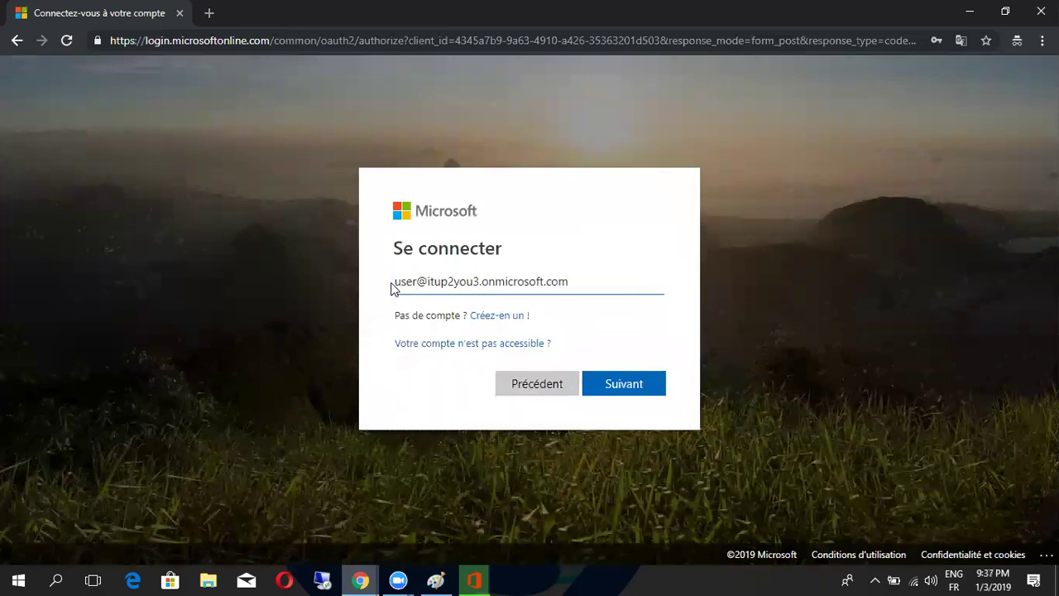
text(e)
key(BackSpace)
text(2)
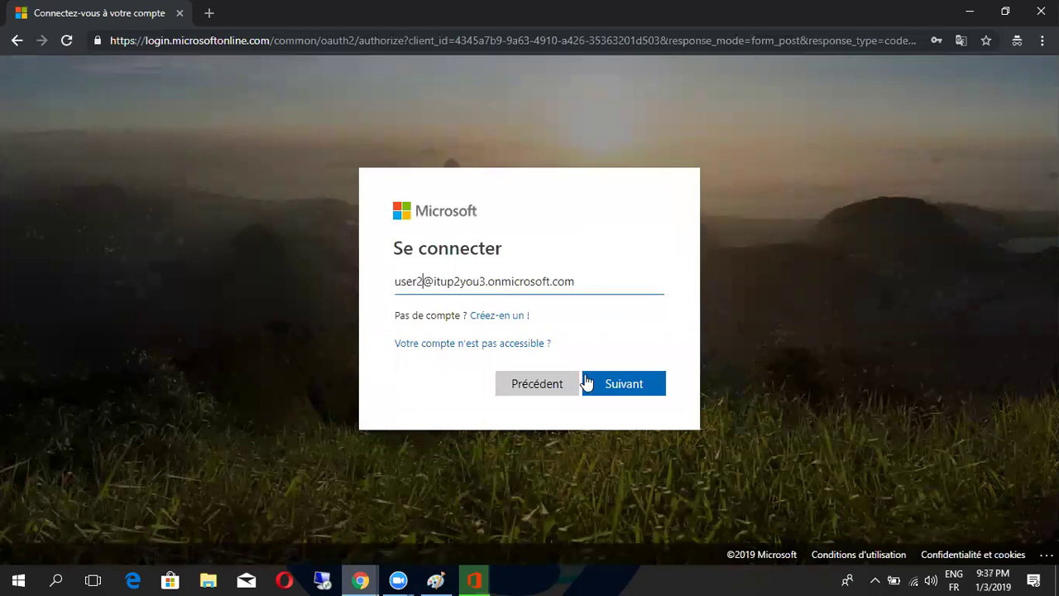
click(617, 385)
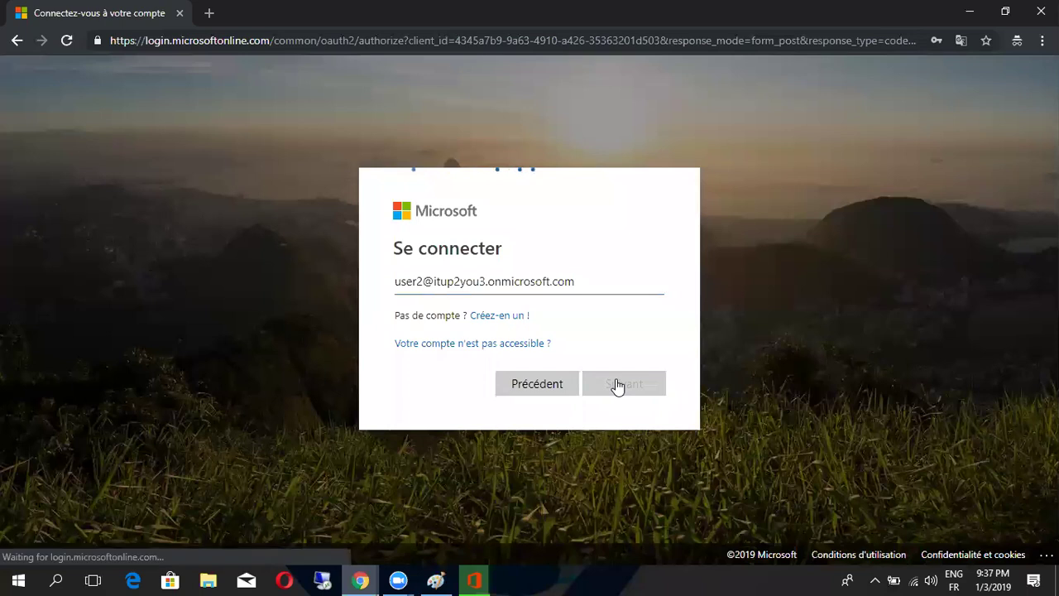
text(•••••••••••)
key(Return)
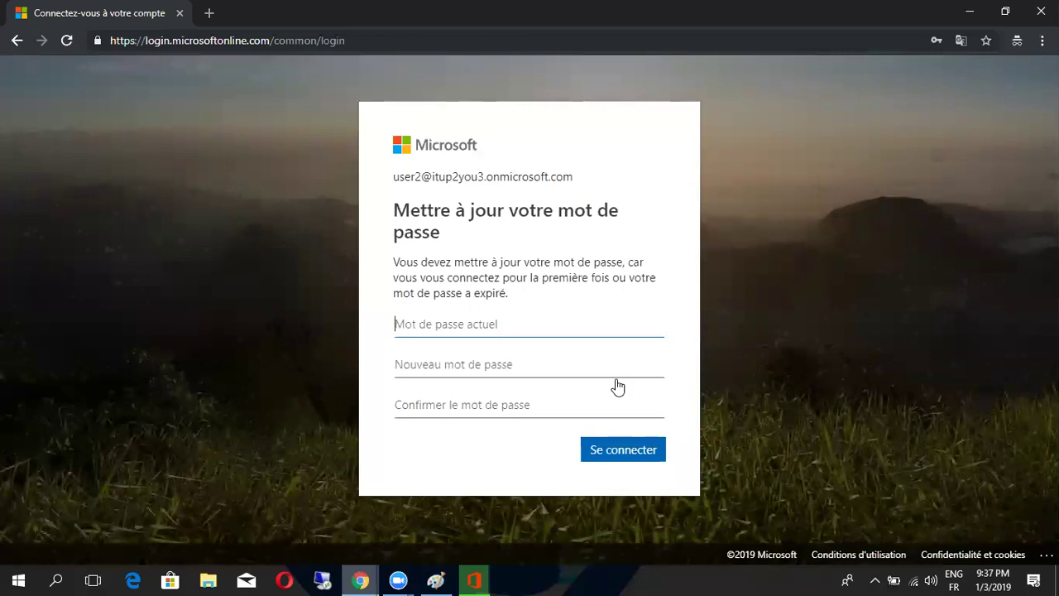
Step: Replace the temporary password with a new, confirmed password to complete sign-in
text(****)
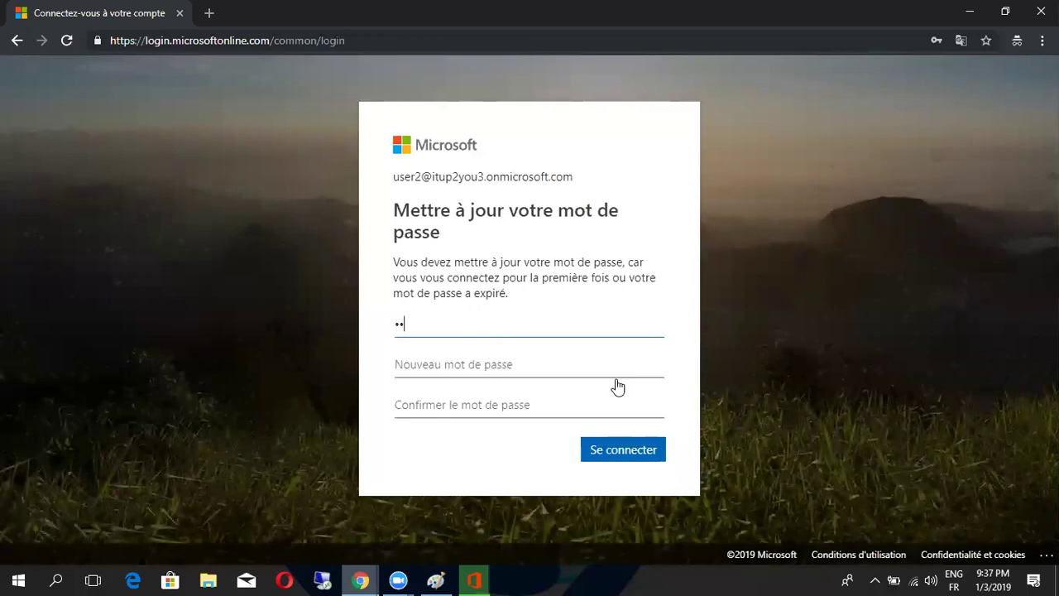
text(********)
key(Tab)
text(••)
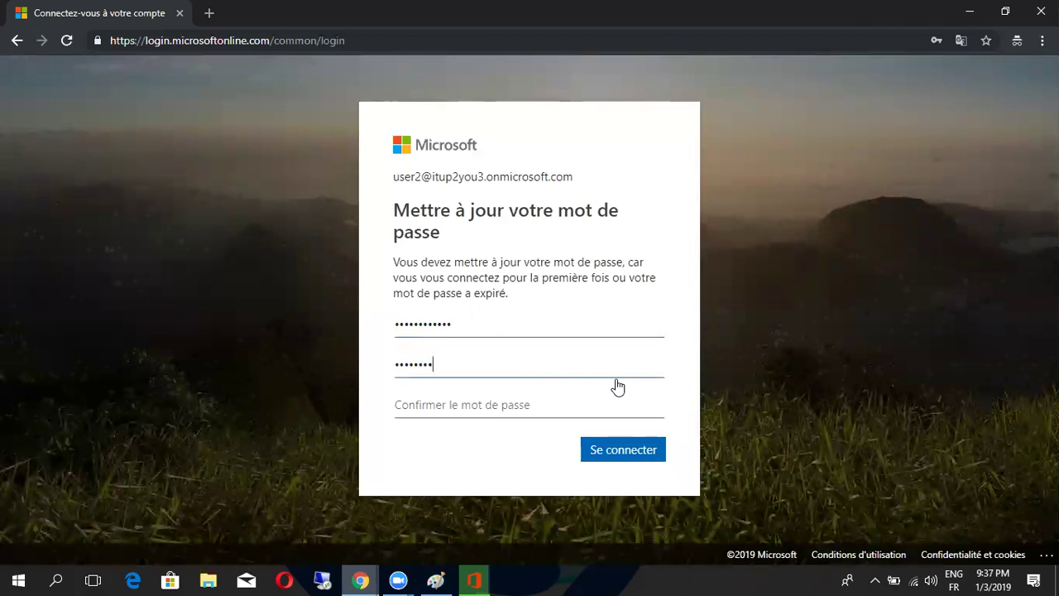
key(Tab)
text(••)
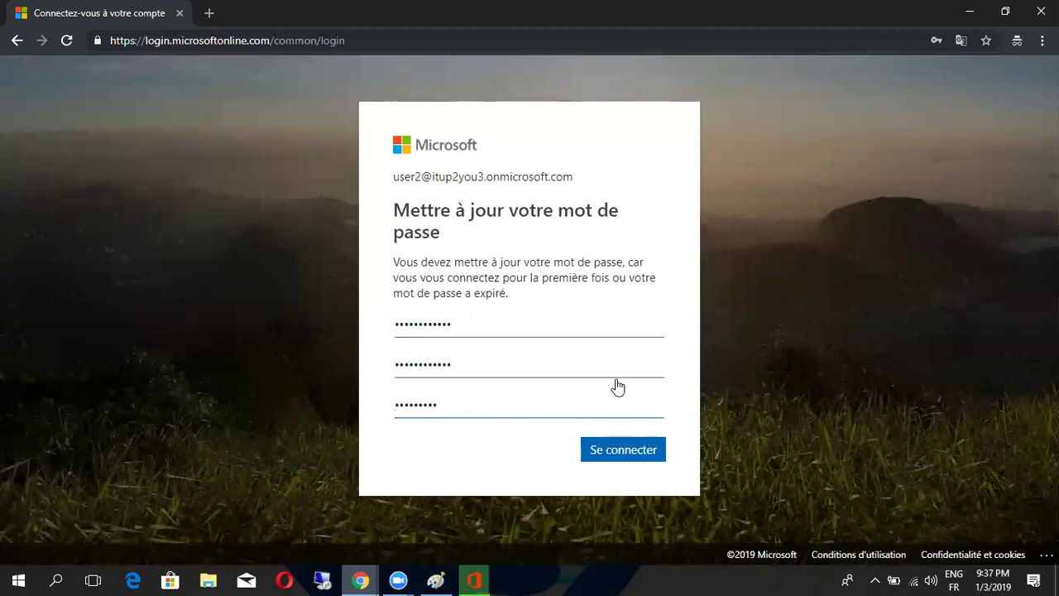
key(Return)
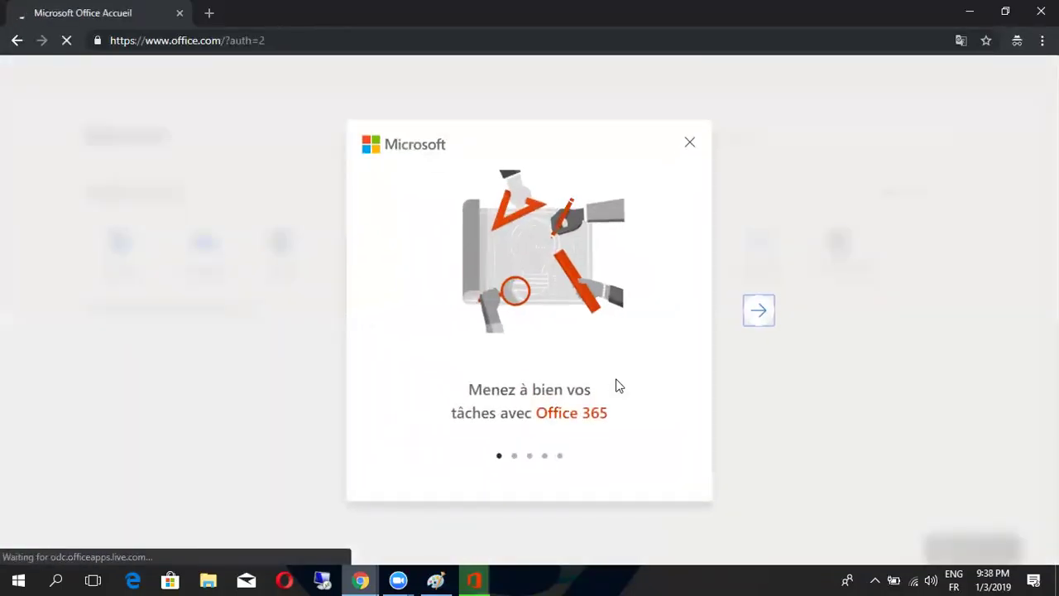
Step: Dismiss the welcome carousel and desktop-apps tip, then open the Administration app in a new tab
double_click(758, 313)
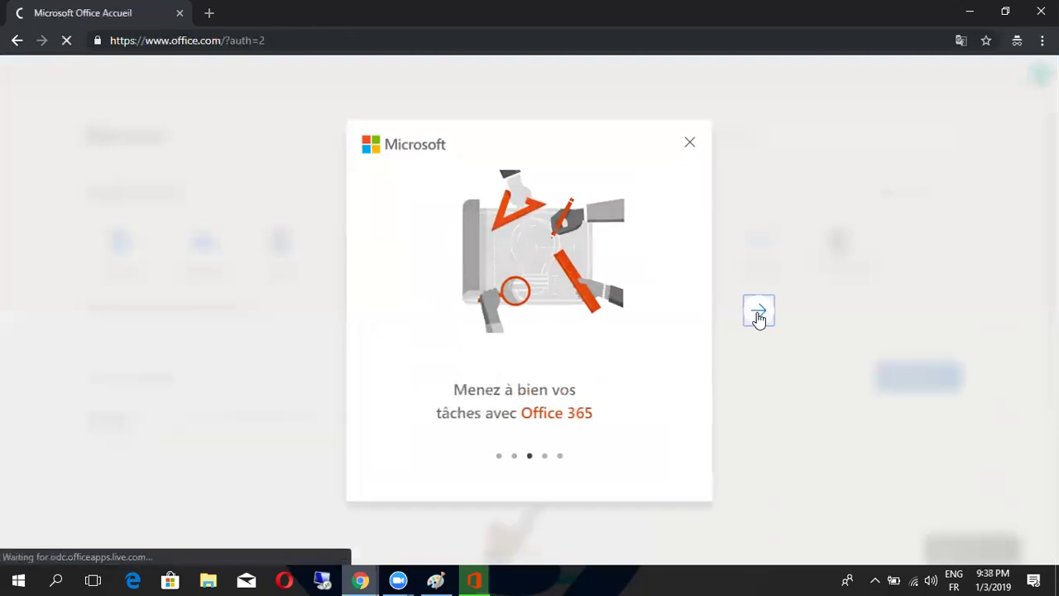
click(758, 313)
click(758, 313)
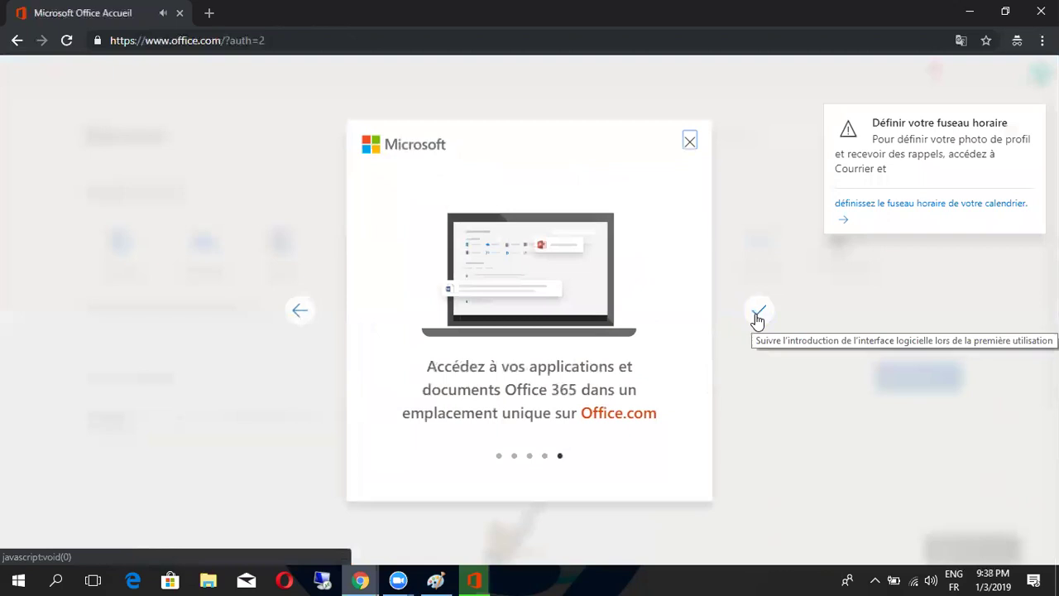
click(687, 143)
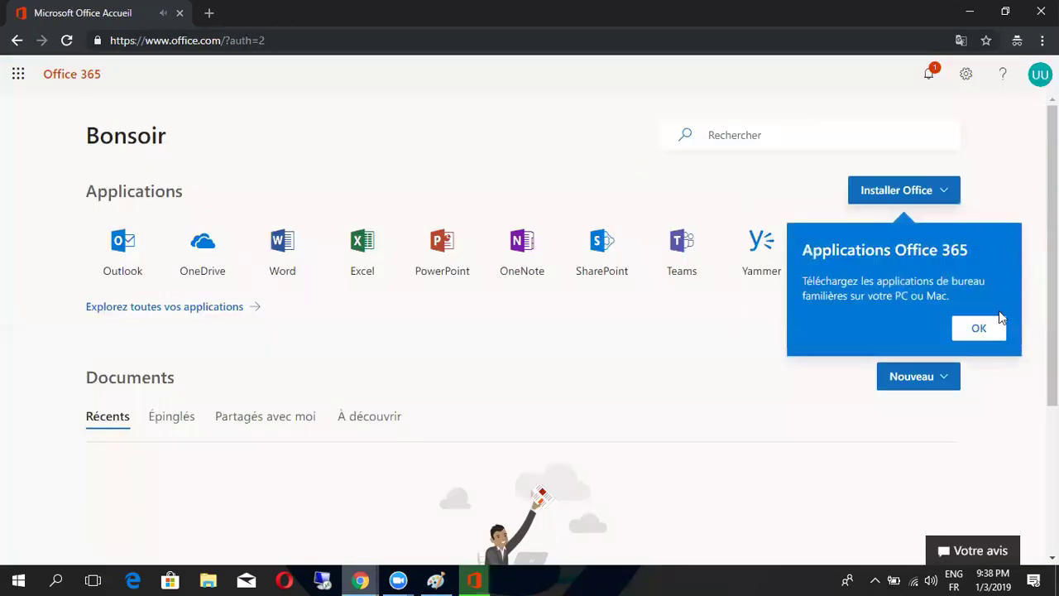
right_click(976, 331)
click(966, 328)
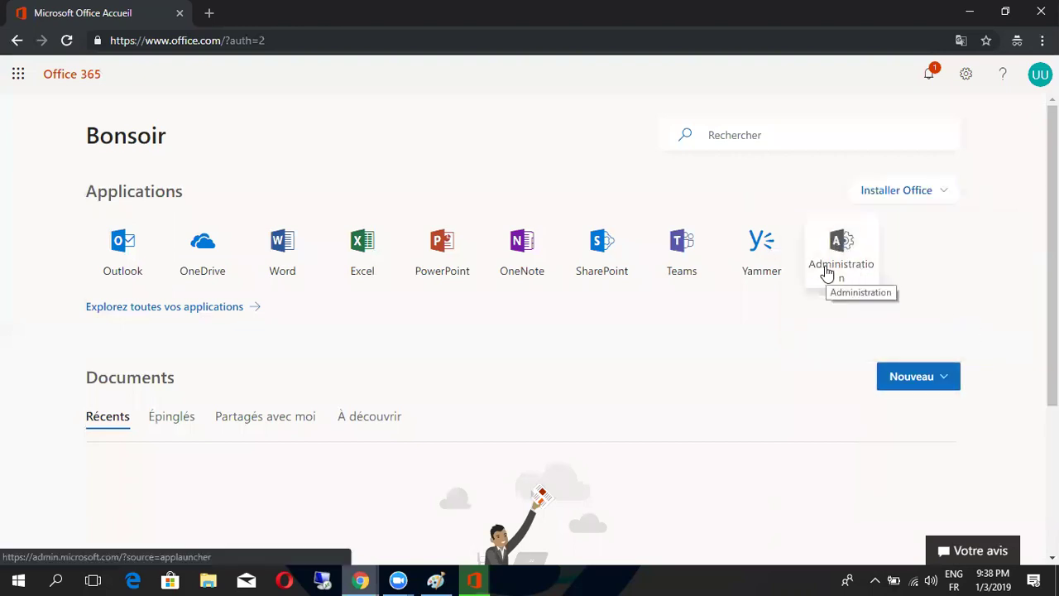
click(930, 76)
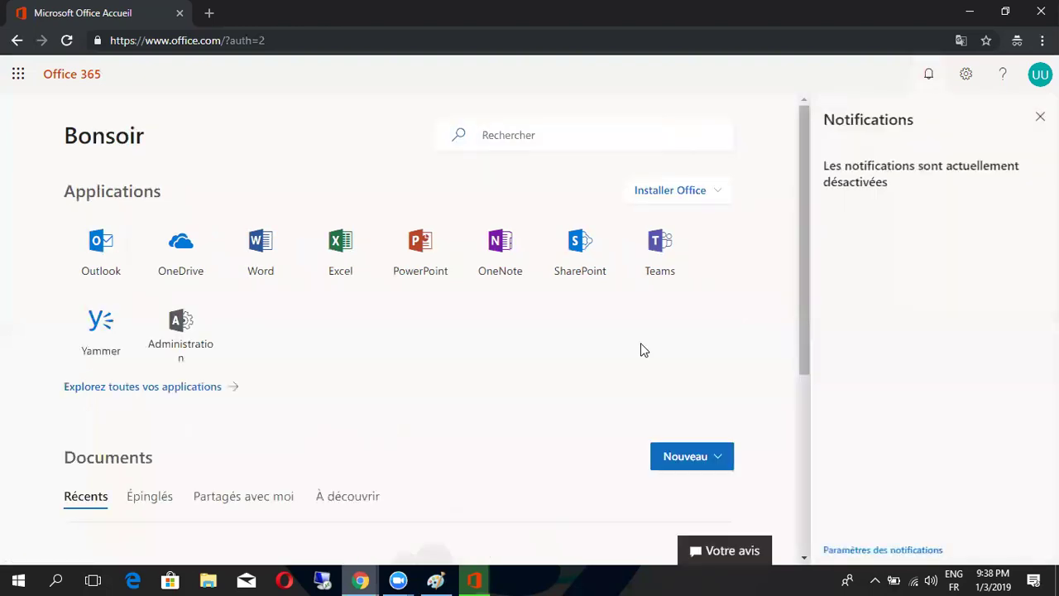
click(201, 338)
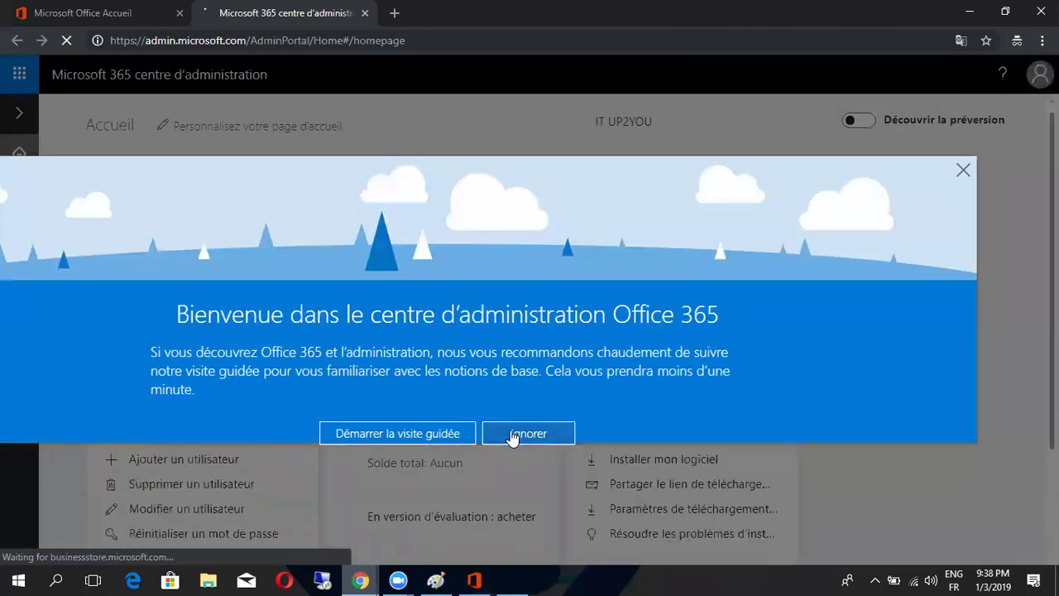
Step: Skip the welcome tour and expand the left navigation, listing the other admin centers
click(533, 434)
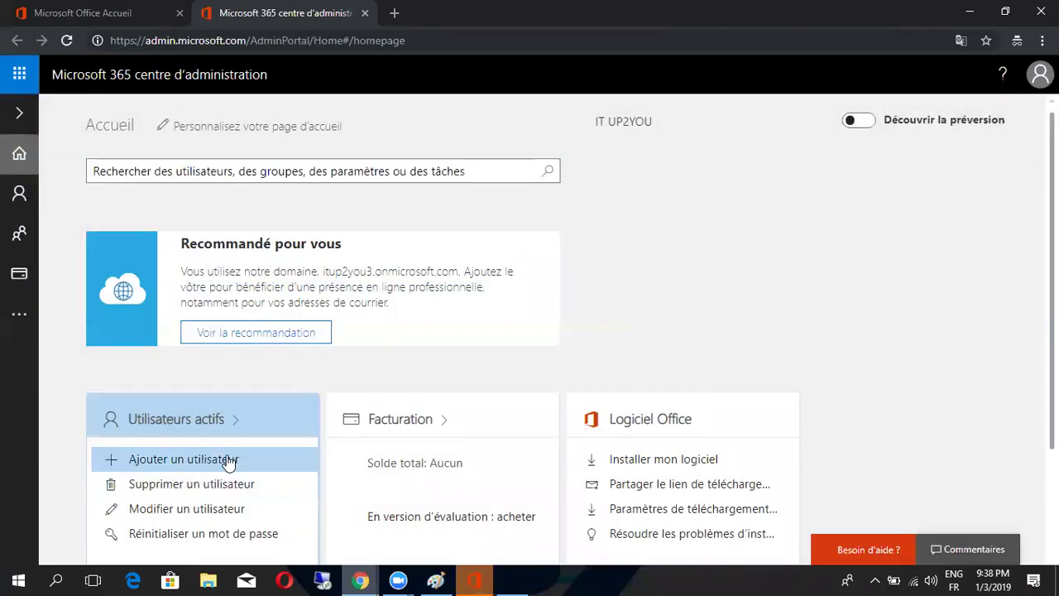
click(11, 316)
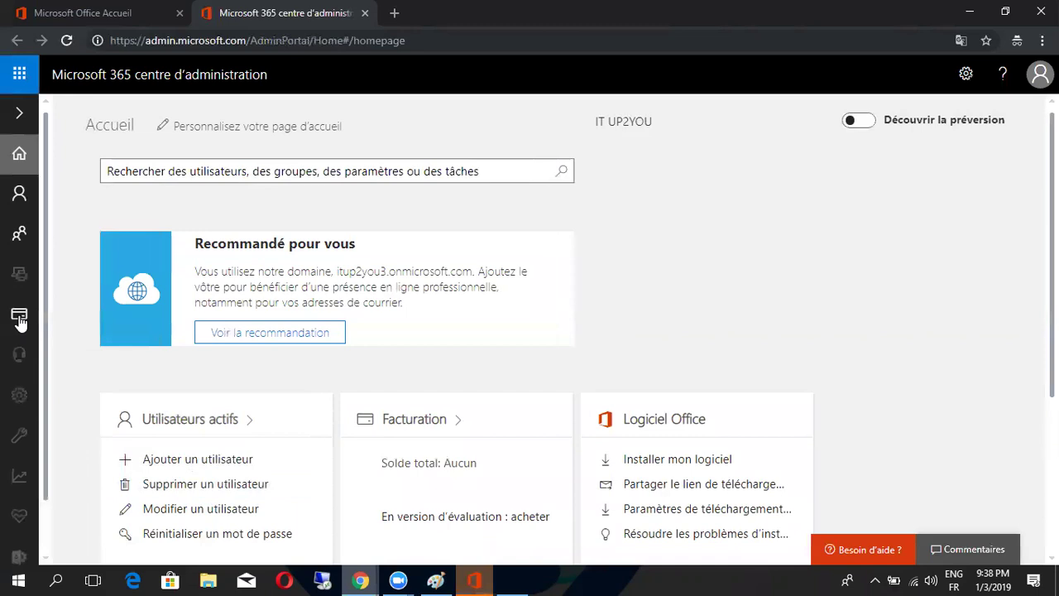
scroll(12, 509, down, 1)
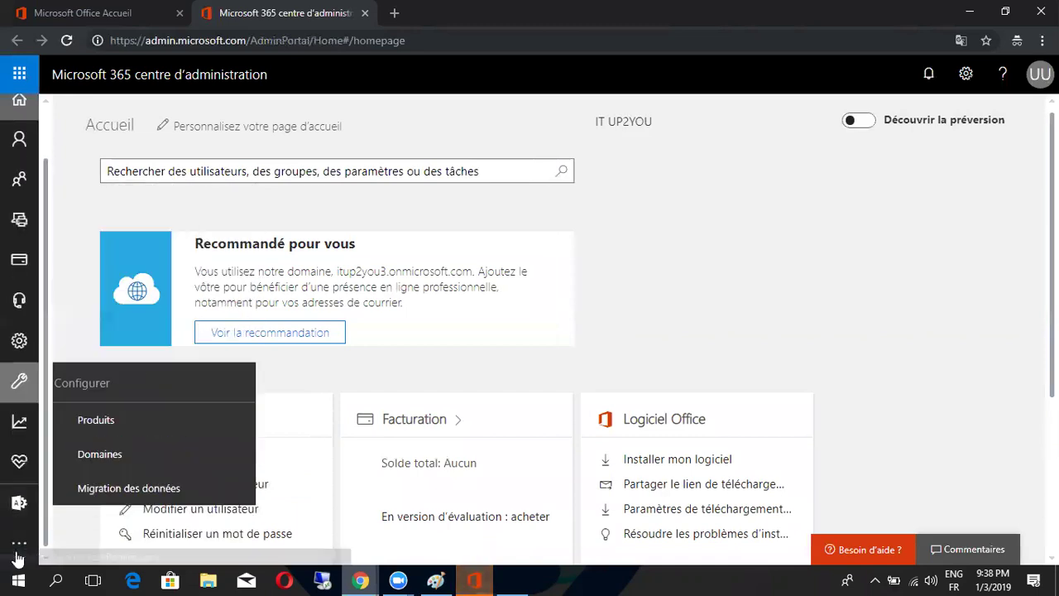
scroll(20, 153, up, 1)
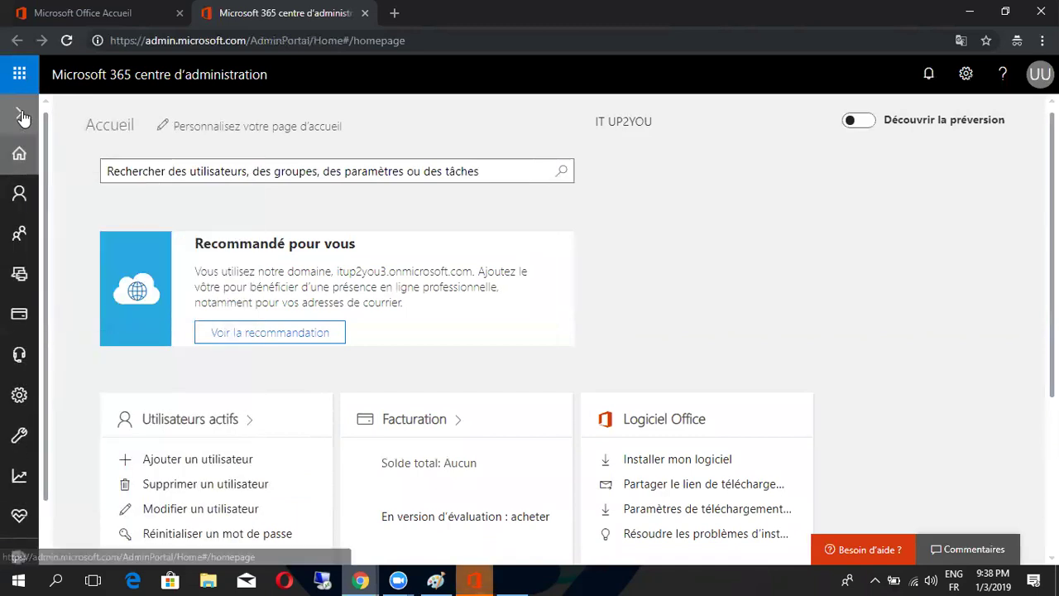
click(22, 118)
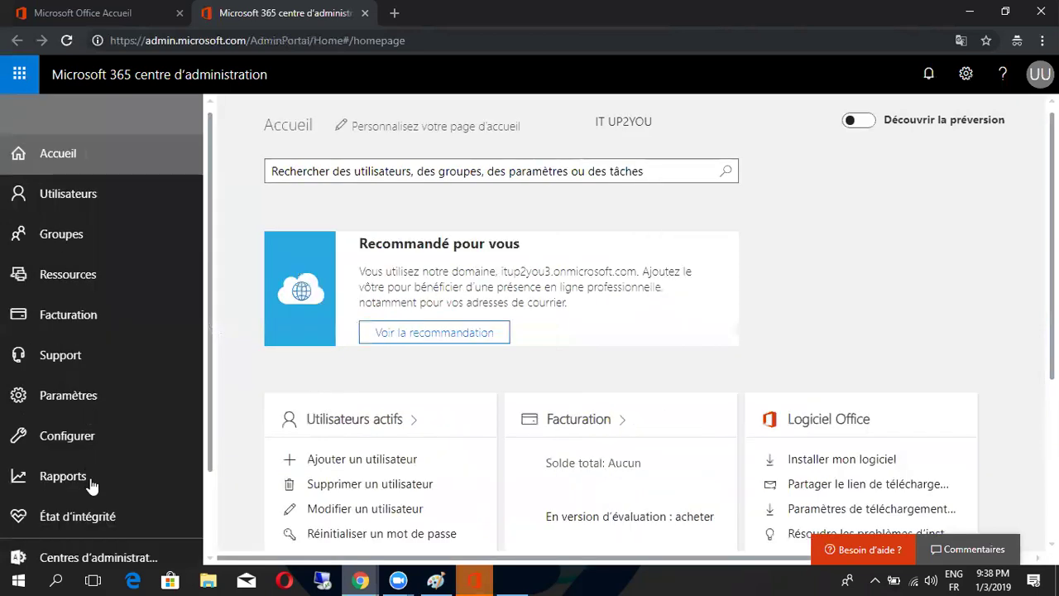
scroll(91, 504, down, 2)
click(103, 476)
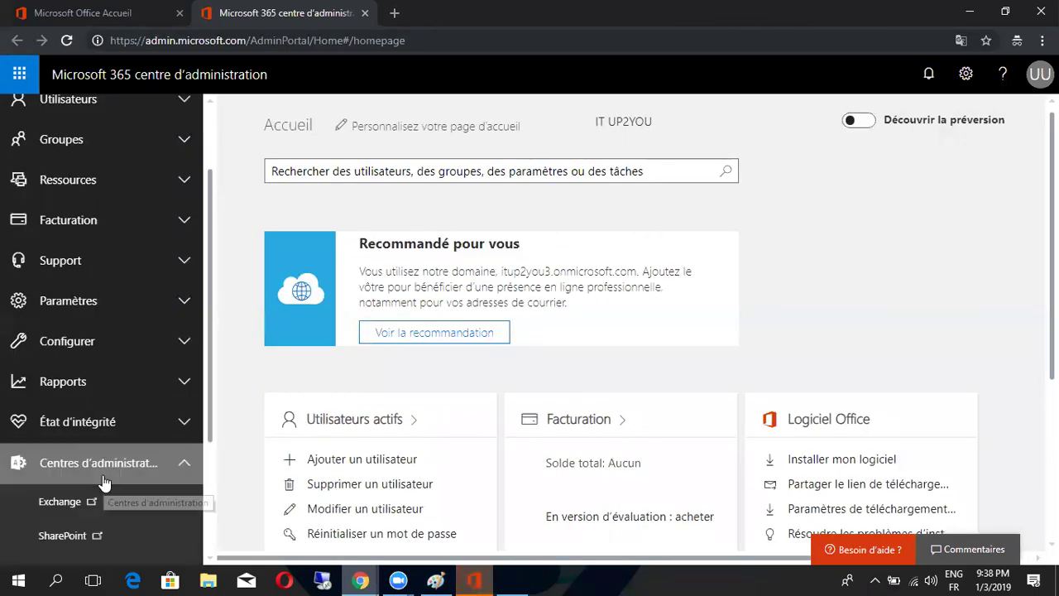
Step: Expand the Utilisateurs section and open Utilisateurs actifs to list the licensed users
scroll(86, 420, down, 4)
scroll(87, 421, down, 2)
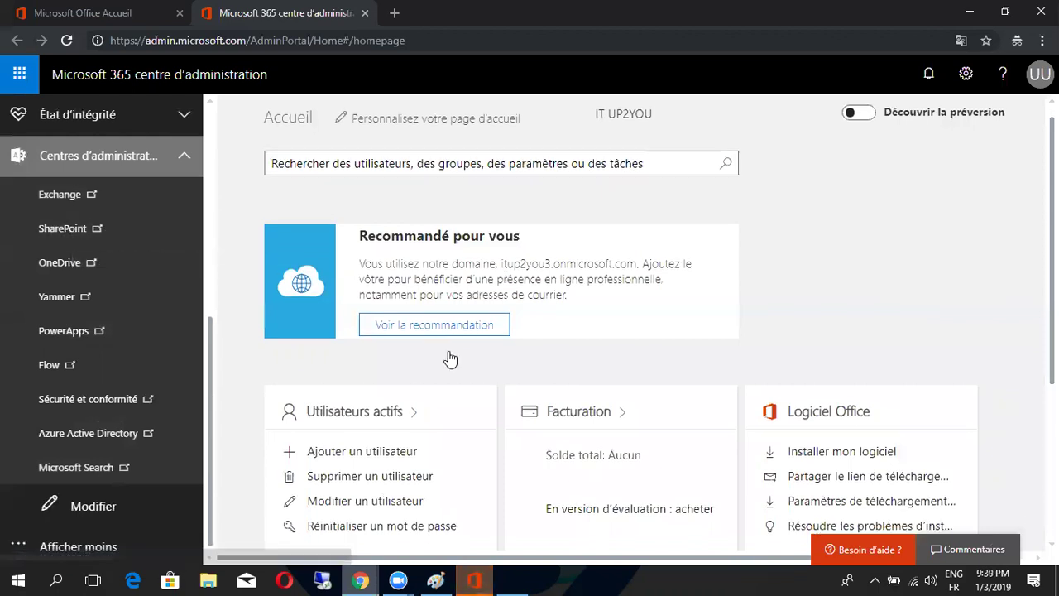
scroll(414, 358, down, 1)
scroll(370, 314, down, 3)
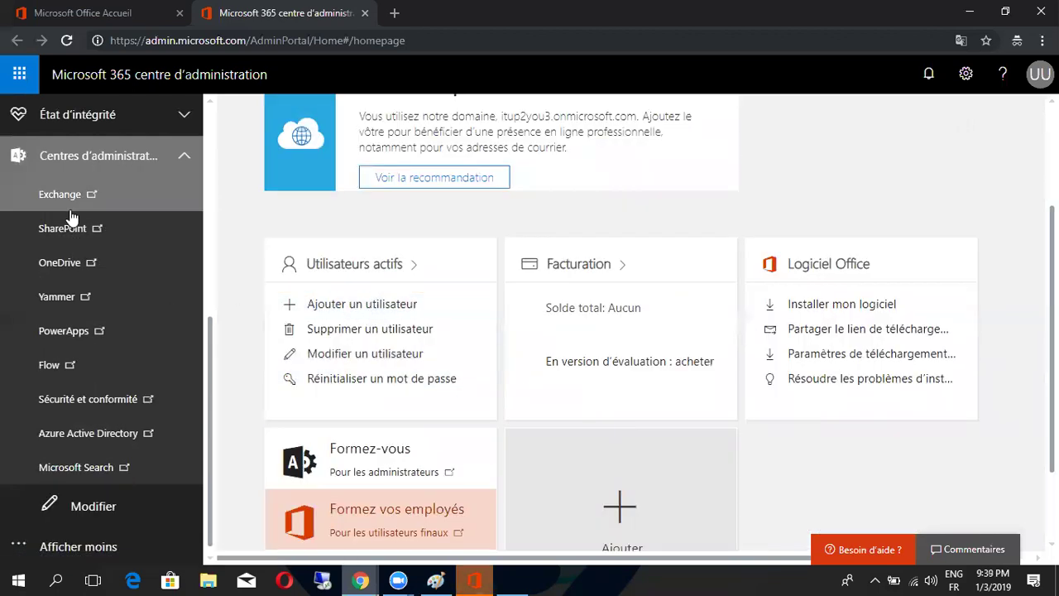
scroll(71, 218, up, 4)
scroll(71, 218, up, 2)
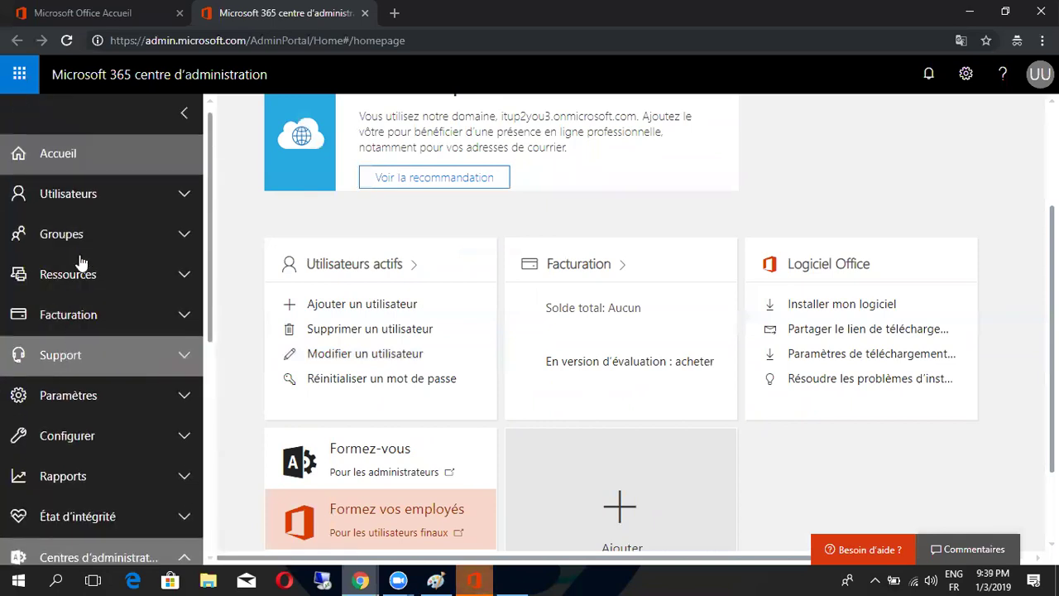
click(78, 208)
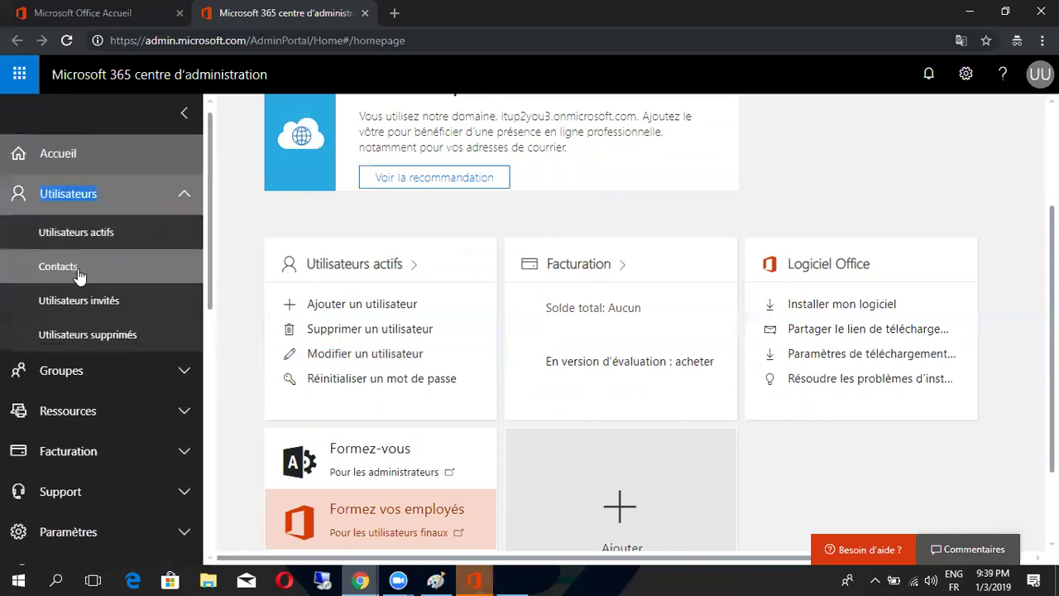
click(86, 240)
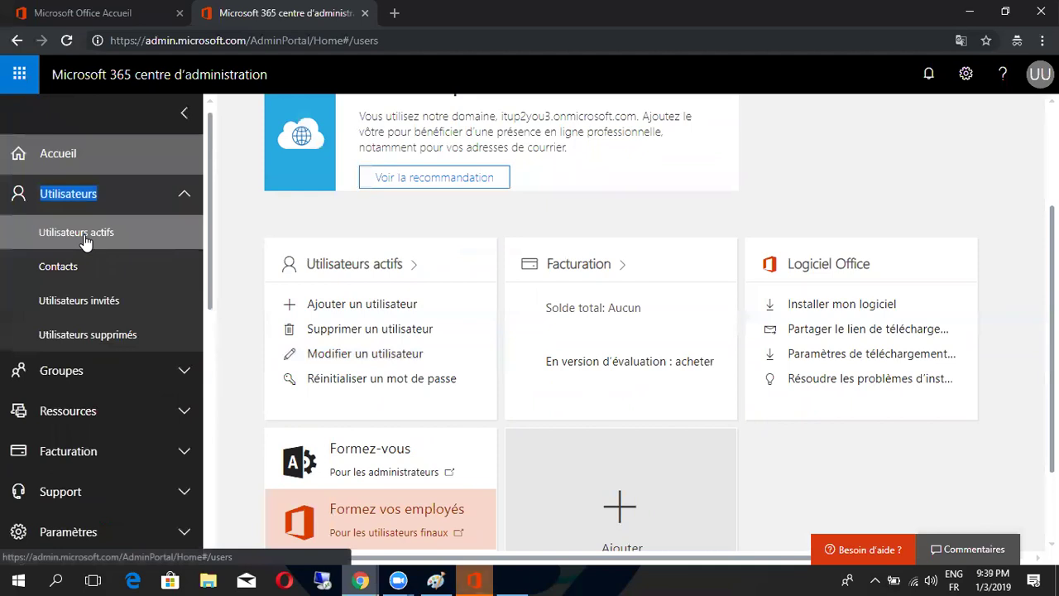
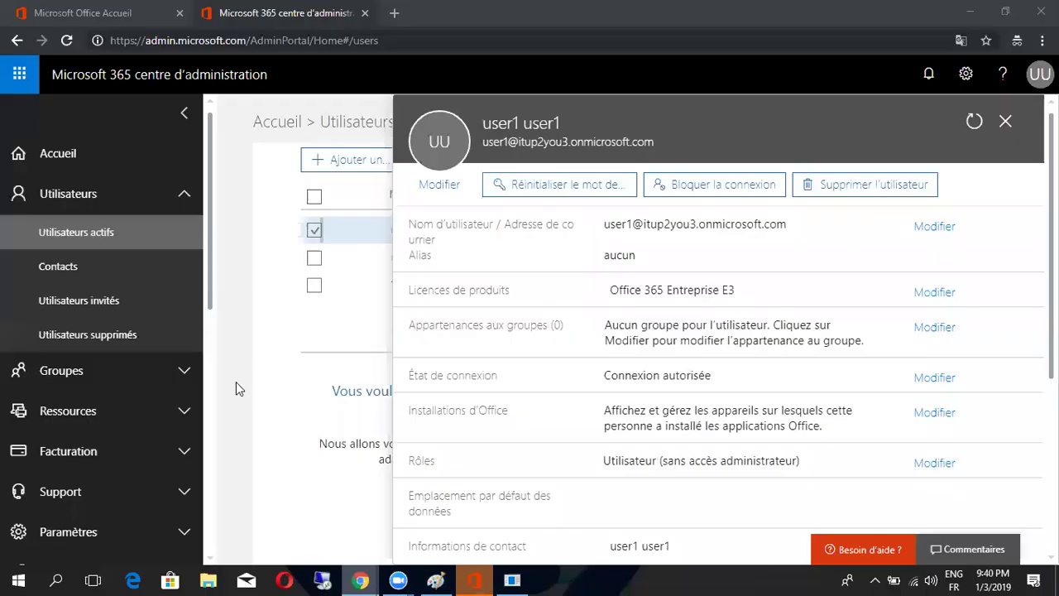
Step: Dismiss the Windows update notice and the Office installation notice
click(236, 382)
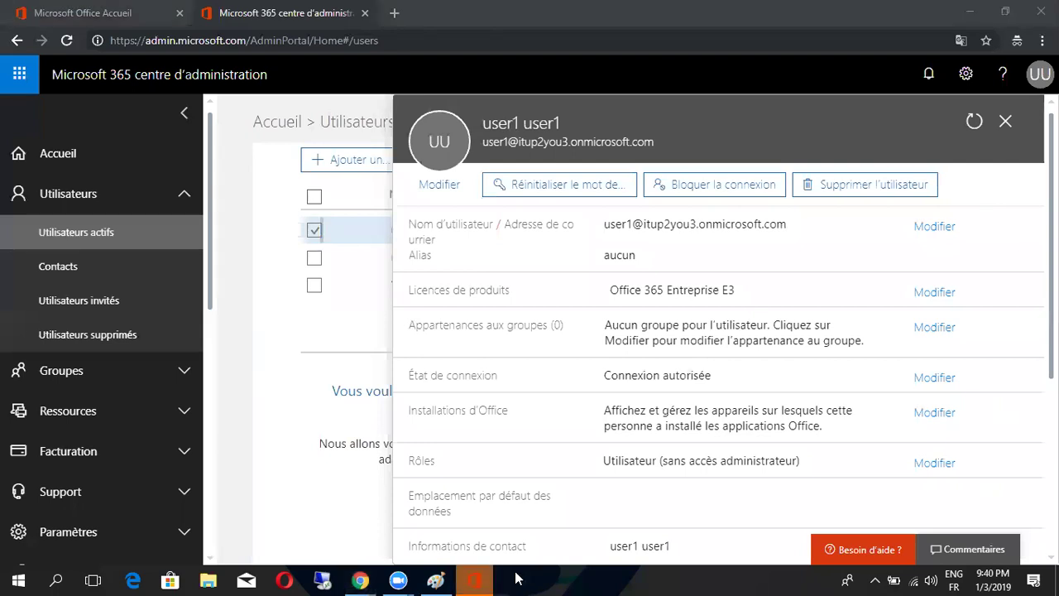
click(474, 579)
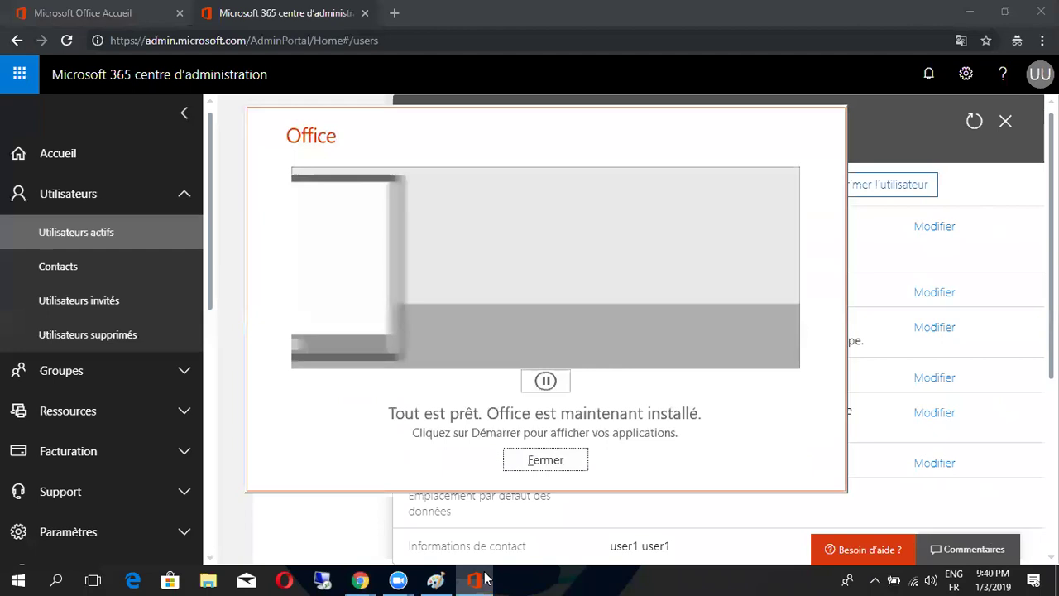
click(545, 464)
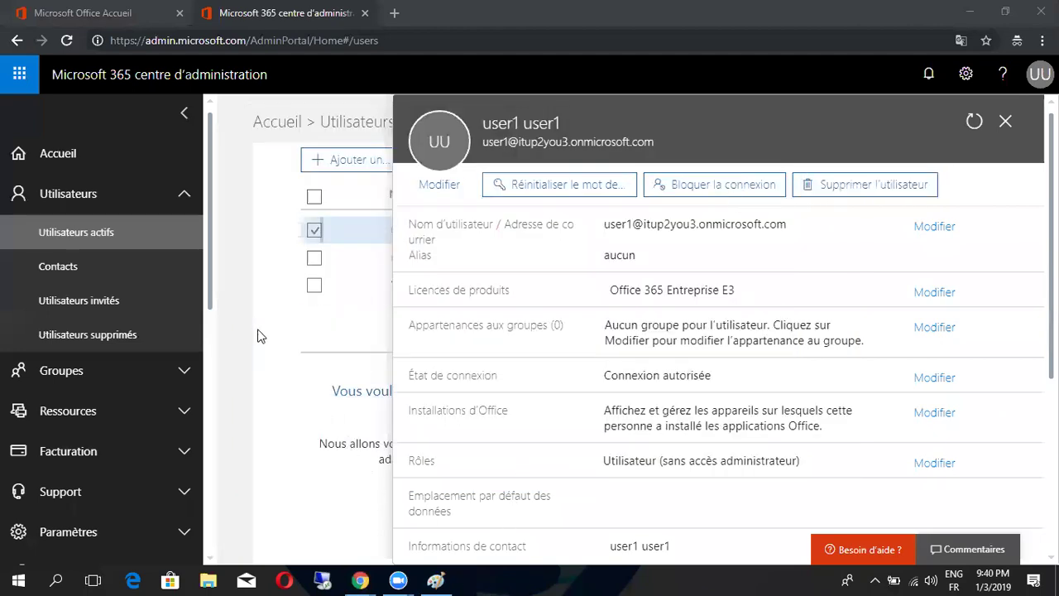
Step: Close the user's detail panel and bring the Paint diagram forward
click(253, 371)
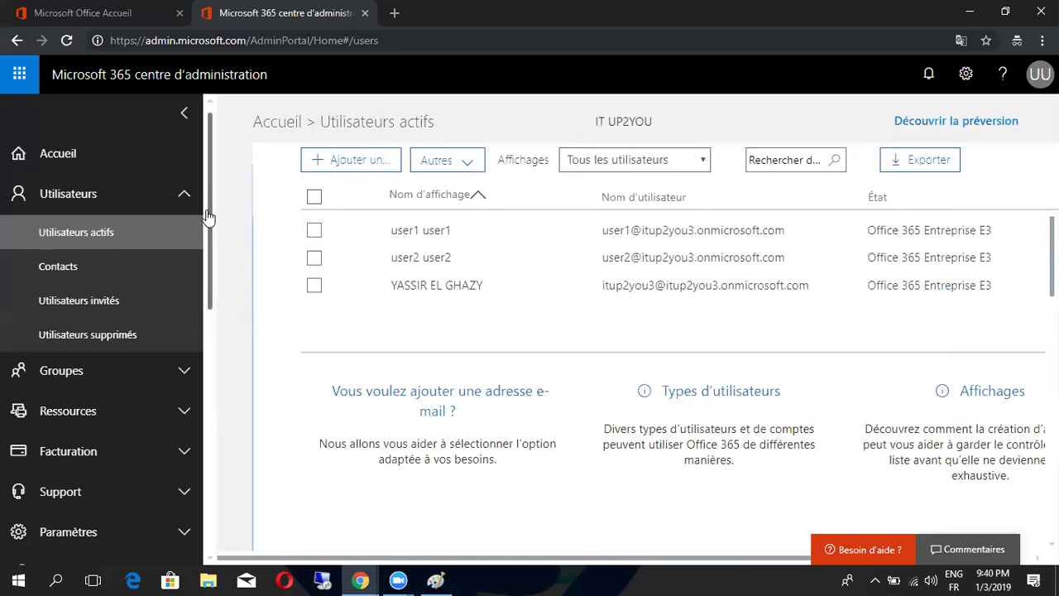
right_click(246, 280)
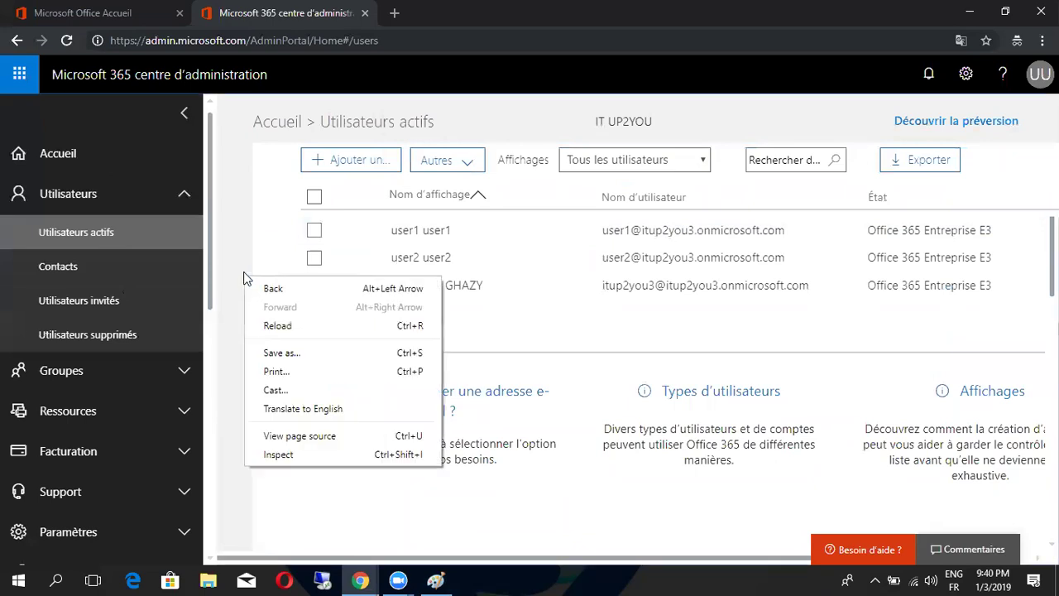
click(434, 579)
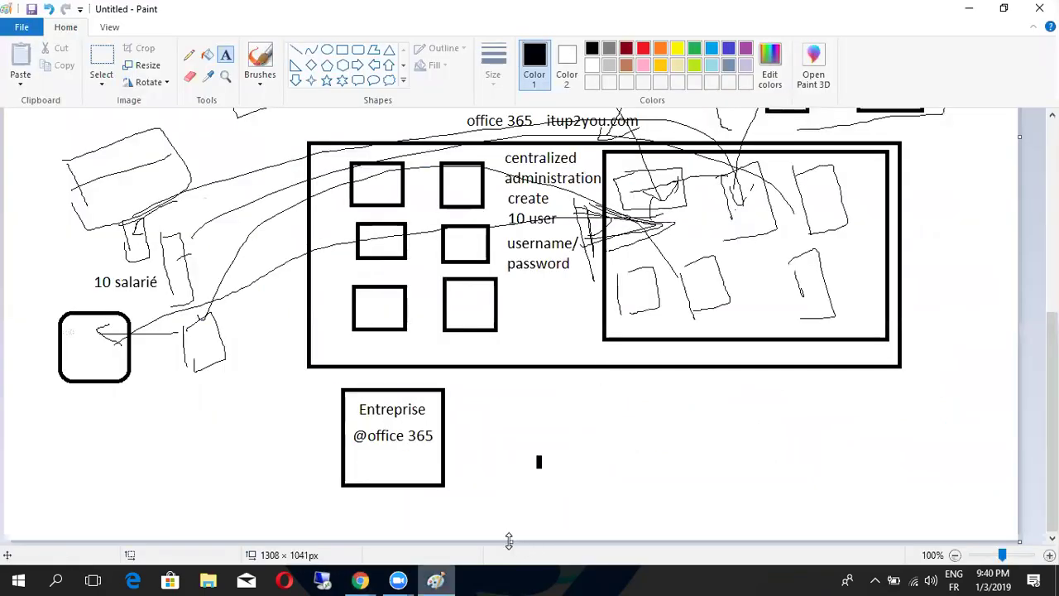
Step: Extend the canvas downward and add an 'Azure AD' text label below the diagram
drag(510, 540, 512, 561)
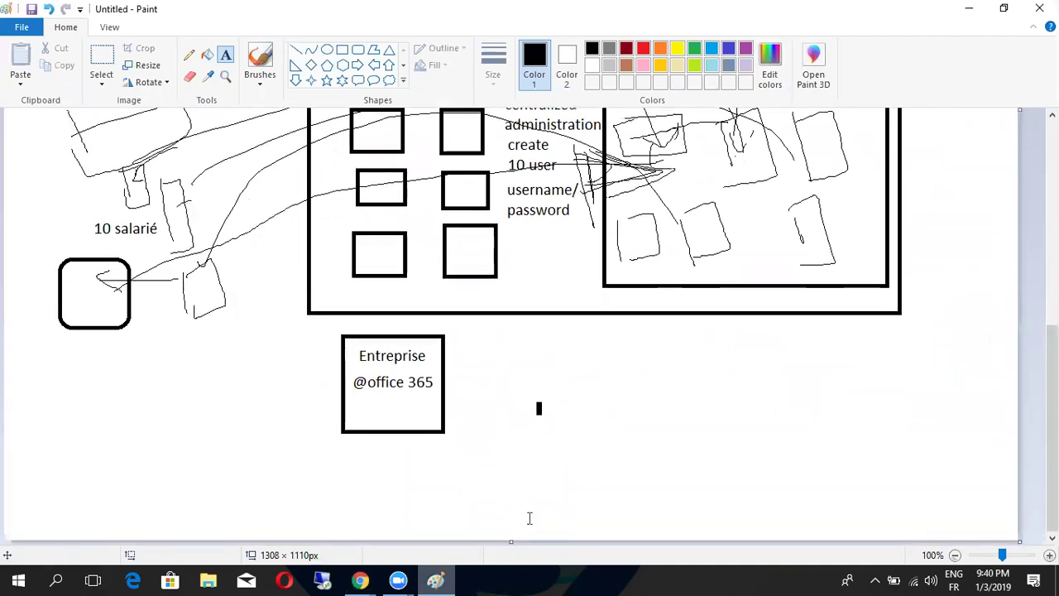
drag(507, 544, 514, 571)
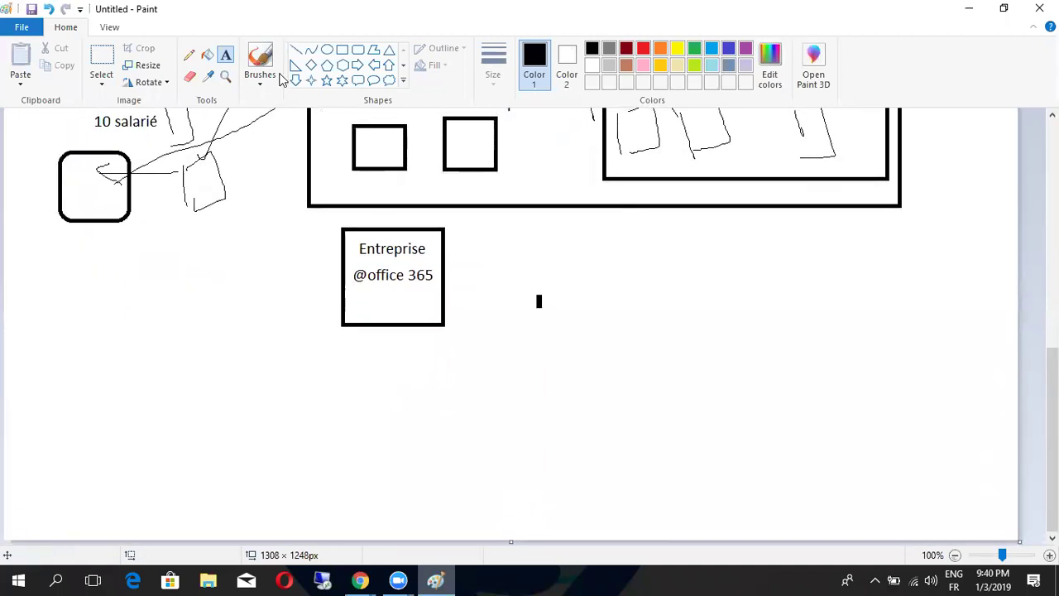
click(557, 392)
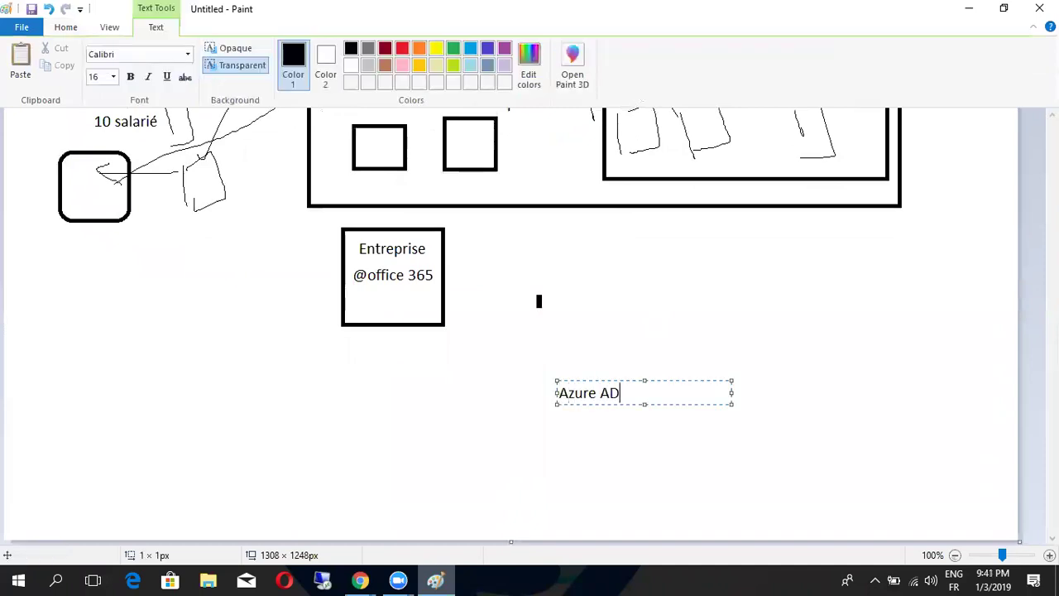
click(709, 348)
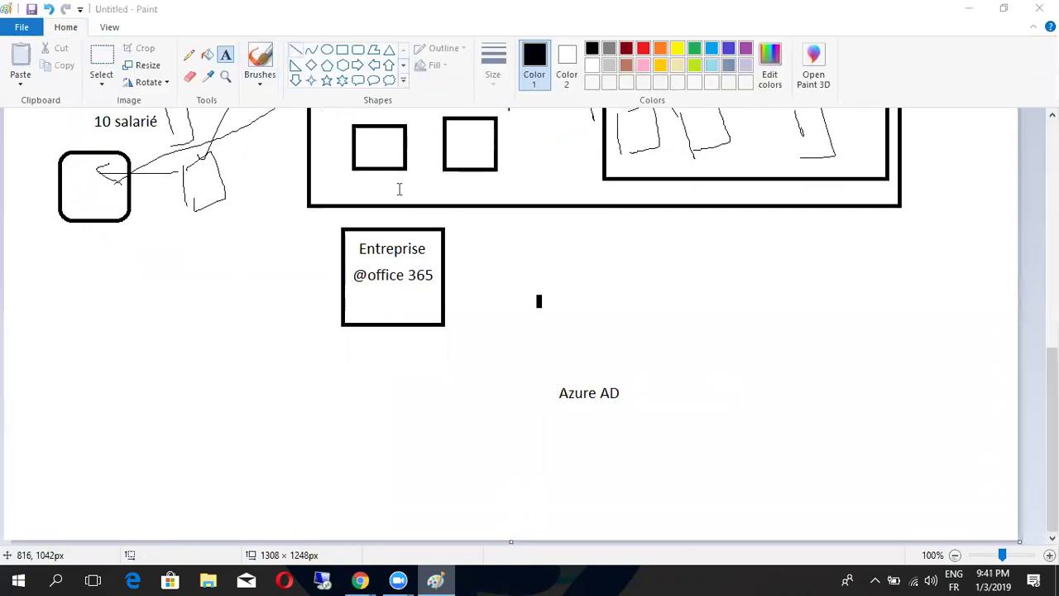
Step: Draw six pencil spokes radiating outward from the Azure AD label
click(189, 55)
drag(639, 385, 798, 347)
drag(647, 404, 791, 470)
drag(604, 420, 542, 505)
drag(398, 454, 527, 434)
drag(635, 300, 611, 389)
drag(417, 360, 545, 397)
Step: Label the upper and right spokes 'Exchange' and 'OFFICE 365'
click(225, 55)
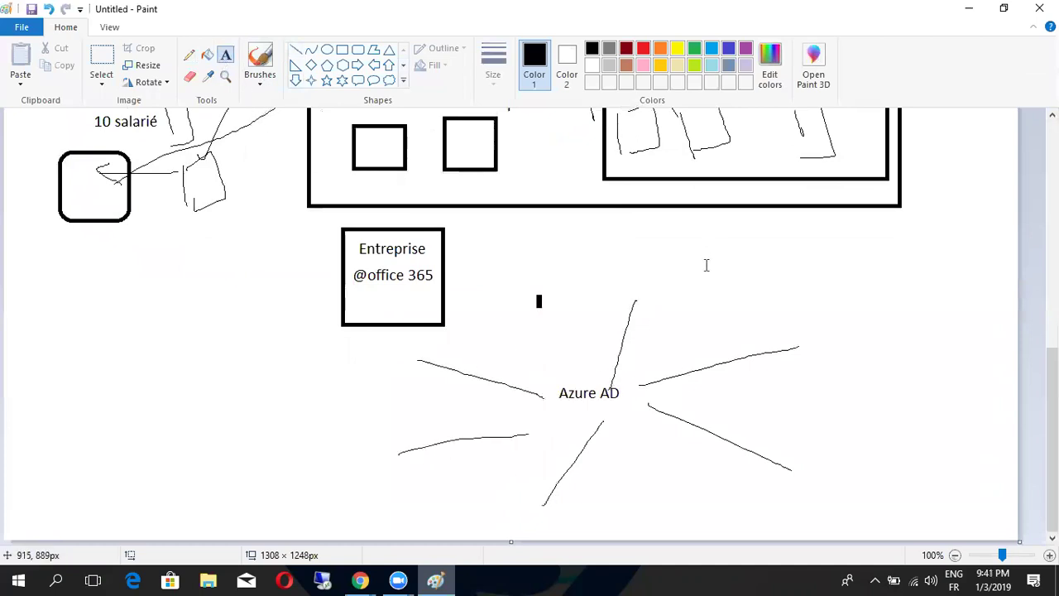
click(665, 281)
text(E)
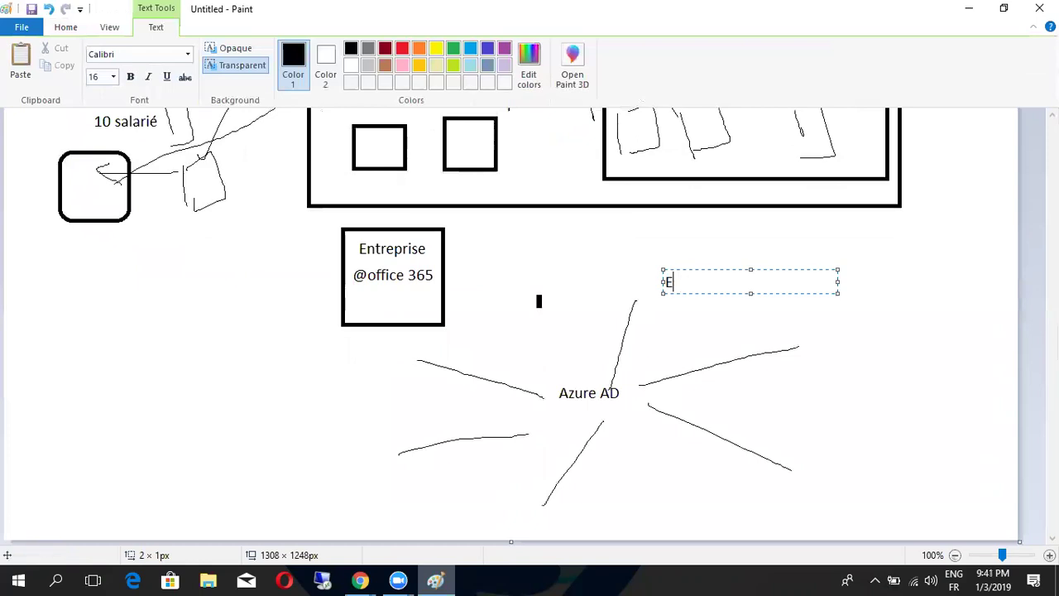
text(chanxchange)
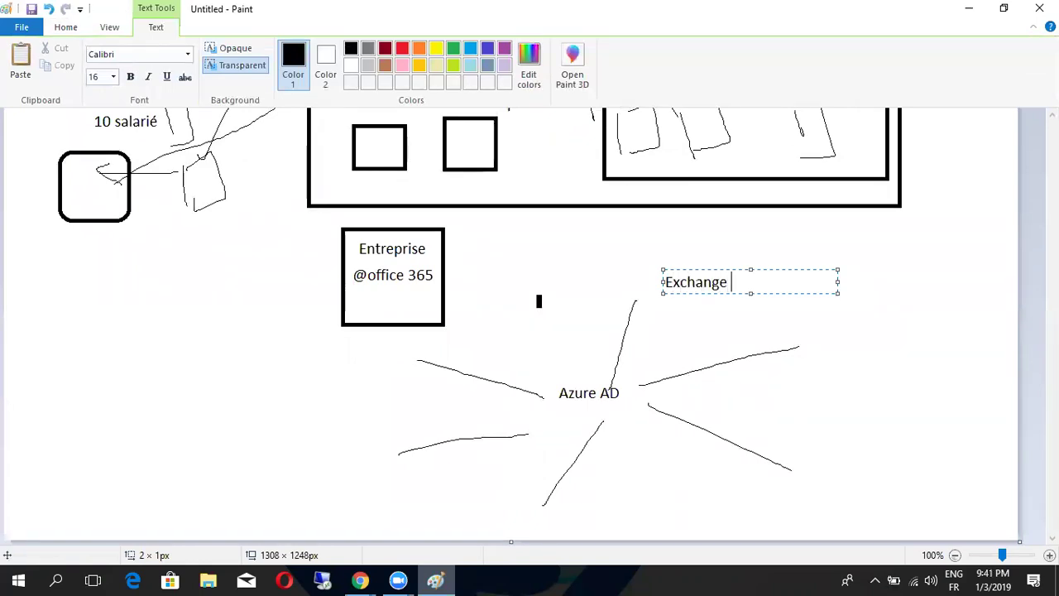
click(806, 338)
click(804, 338)
text(OFFICE 365)
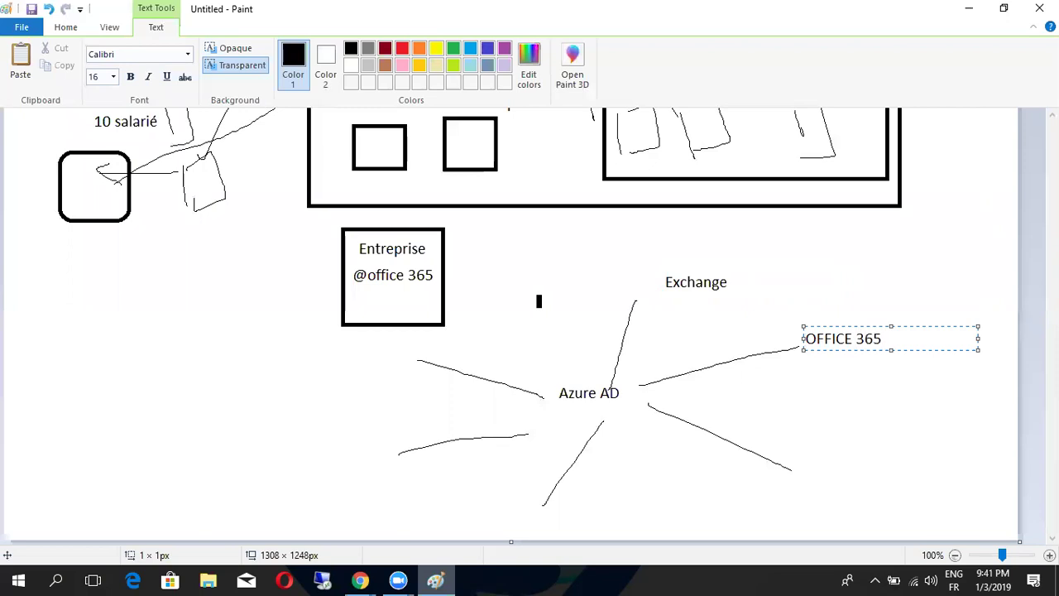
click(806, 466)
click(804, 466)
Step: Label the remaining spokes 'sharepoint', 'Microsoft Azure' and 'dynamics 365'
text(share point)
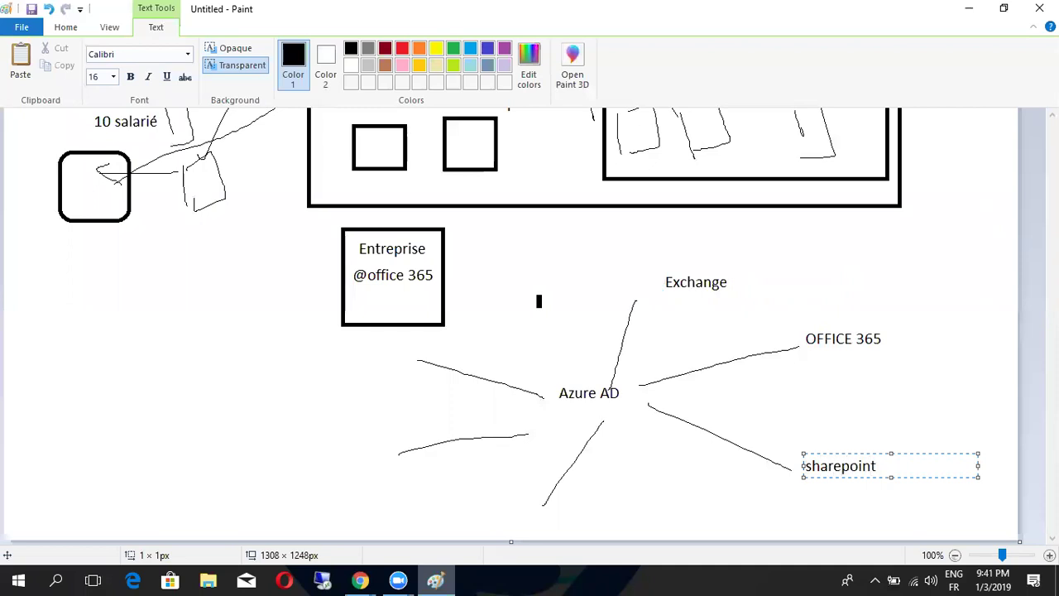
click(559, 499)
click(559, 499)
text(Microsoft Azu)
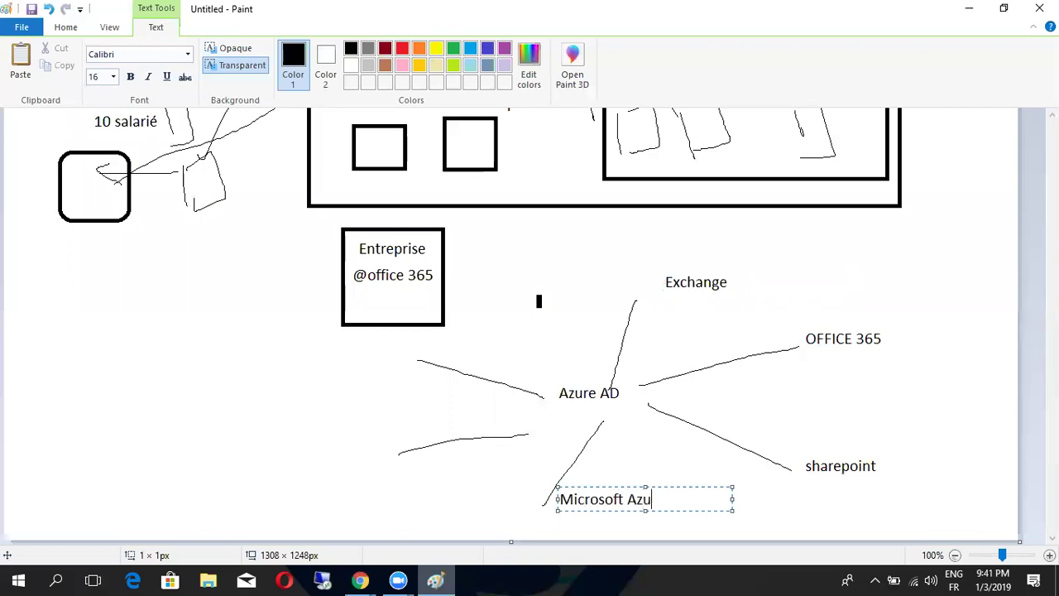
click(441, 462)
click(441, 461)
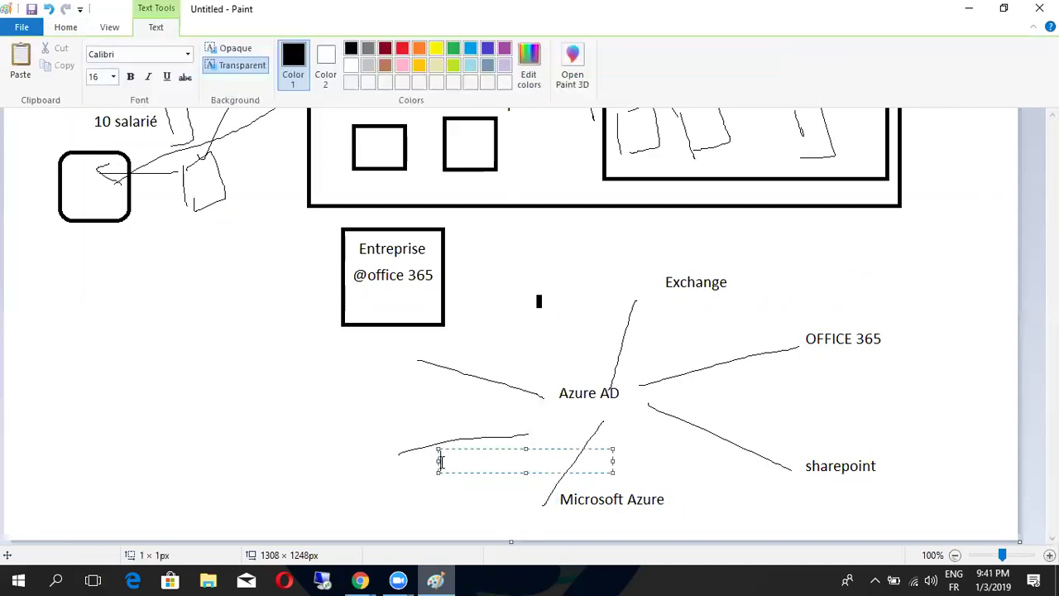
text(dynamics 365)
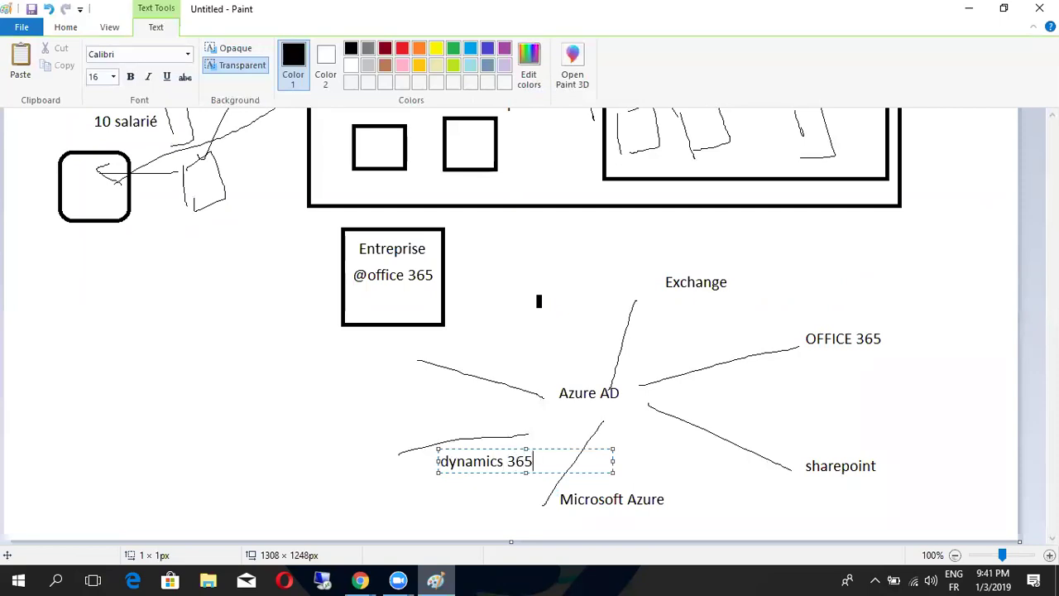
click(470, 406)
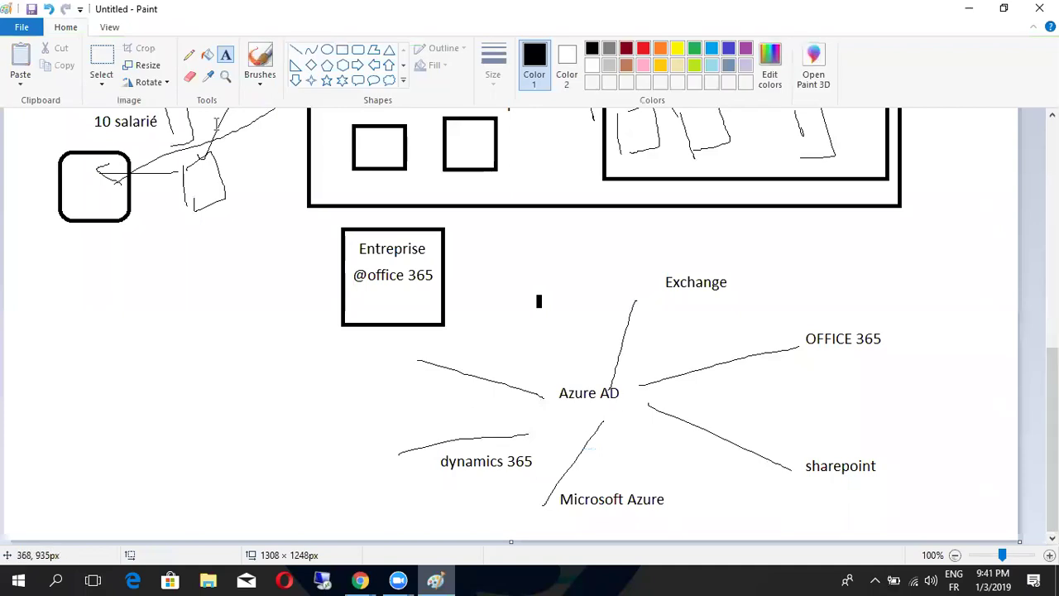
Step: Loop a pencil outline around the diagram, box Azure AD, and write 'user' with connecting lines
click(190, 54)
mouse_move(621, 296)
mouse_down()
mouse_move(549, 472)
mouse_move(798, 477)
mouse_up()
drag(795, 411, 665, 307)
mouse_move(612, 368)
mouse_down()
mouse_move(622, 361)
mouse_move(548, 368)
mouse_move(546, 402)
mouse_move(631, 402)
mouse_move(630, 374)
mouse_up()
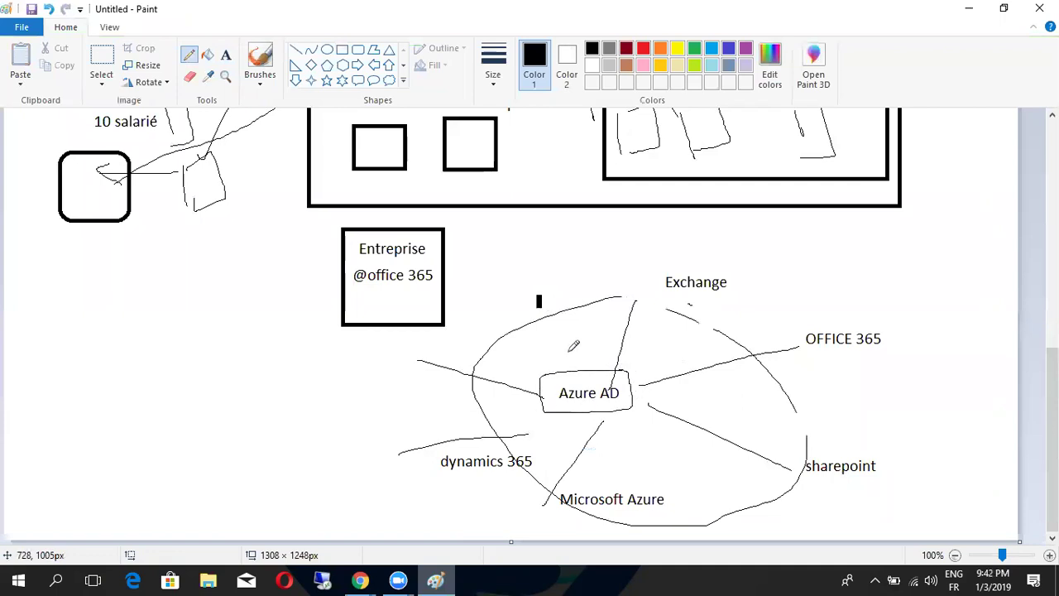
mouse_move(569, 363)
mouse_down()
mouse_move(576, 345)
mouse_move(587, 362)
mouse_move(614, 349)
mouse_up()
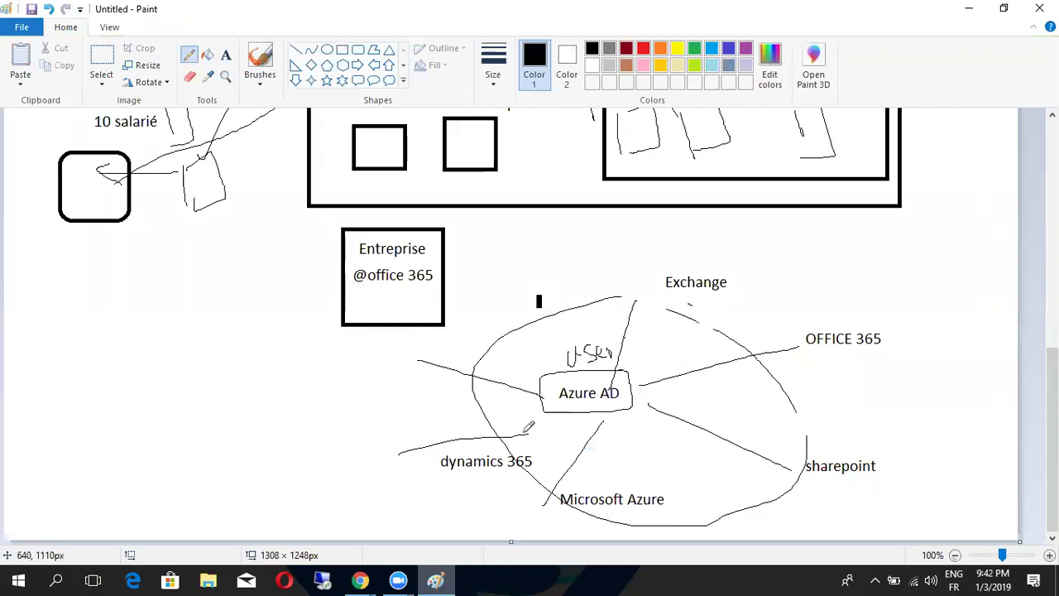
drag(576, 409, 605, 489)
drag(556, 418, 543, 453)
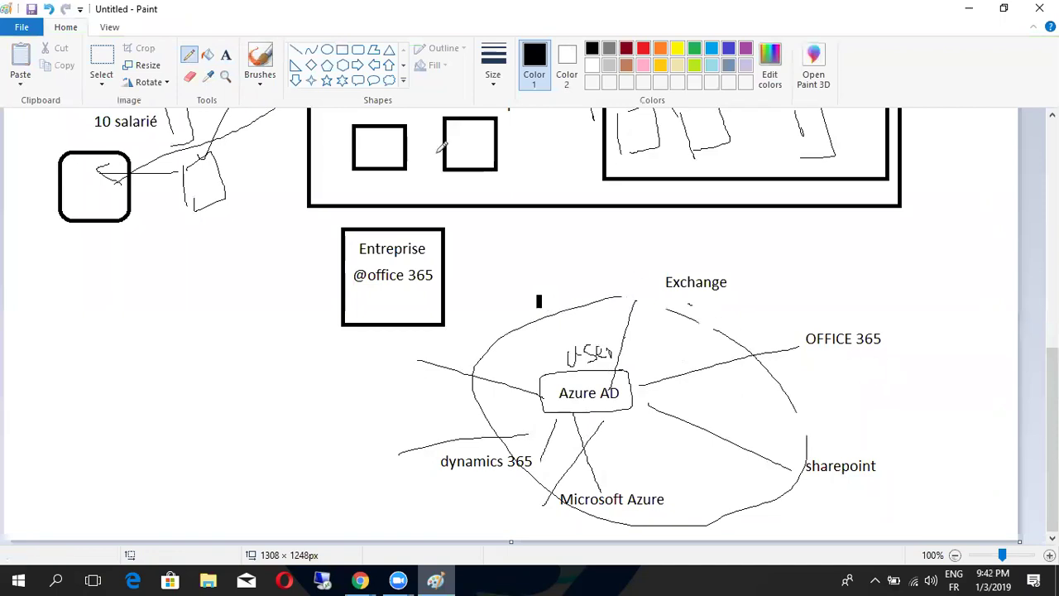
Step: Box OFFICE 365 and Microsoft Azure, link them to Azure AD, and add a circled 'SSO' note
mouse_move(801, 353)
mouse_down()
mouse_move(910, 355)
mouse_move(920, 390)
mouse_move(808, 402)
mouse_move(797, 366)
mouse_move(827, 355)
mouse_up()
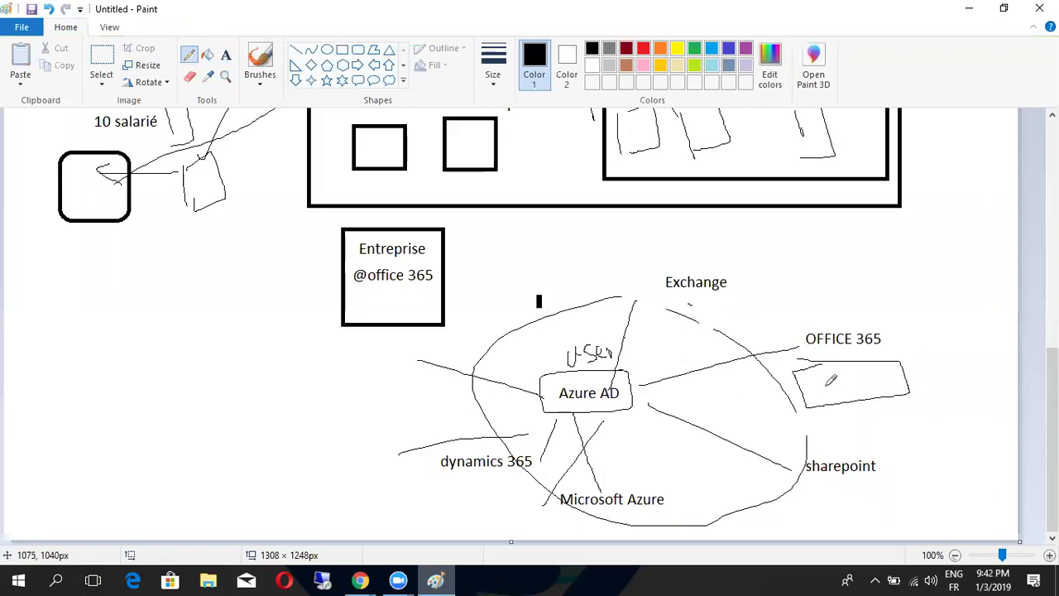
mouse_move(807, 373)
mouse_down()
mouse_move(834, 366)
mouse_move(836, 392)
mouse_up()
mouse_move(755, 354)
mouse_down()
mouse_move(621, 371)
mouse_move(640, 378)
mouse_move(625, 405)
mouse_up()
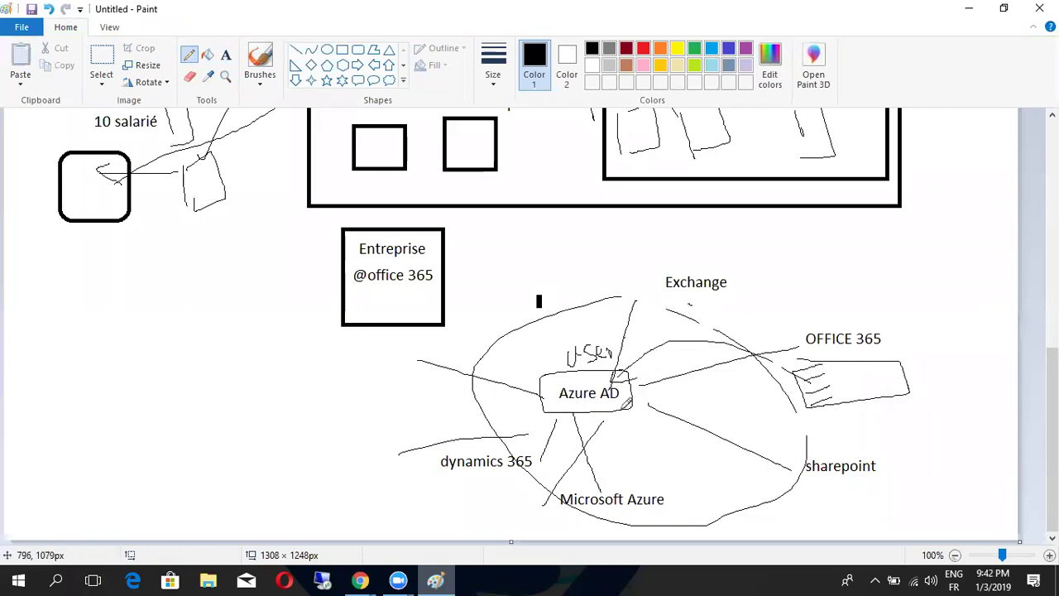
mouse_move(649, 489)
mouse_down()
mouse_move(553, 493)
mouse_move(703, 520)
mouse_move(642, 481)
mouse_move(569, 398)
mouse_up()
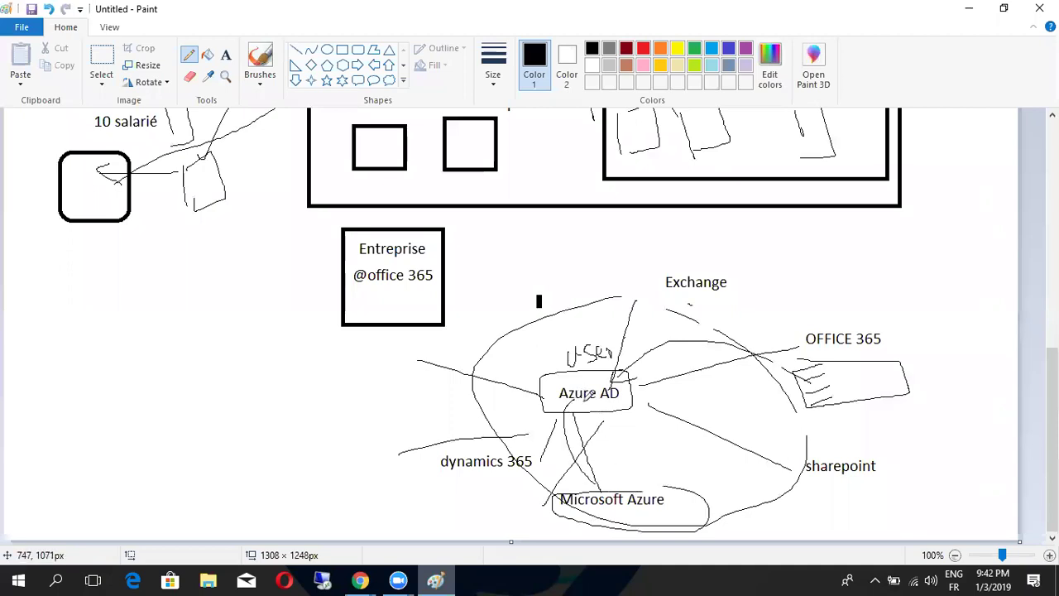
mouse_move(598, 371)
mouse_down()
mouse_move(571, 373)
mouse_move(561, 418)
mouse_move(635, 391)
mouse_move(624, 366)
mouse_move(830, 394)
mouse_up()
mouse_move(908, 318)
mouse_down()
mouse_move(794, 325)
mouse_move(898, 360)
mouse_move(893, 320)
mouse_up()
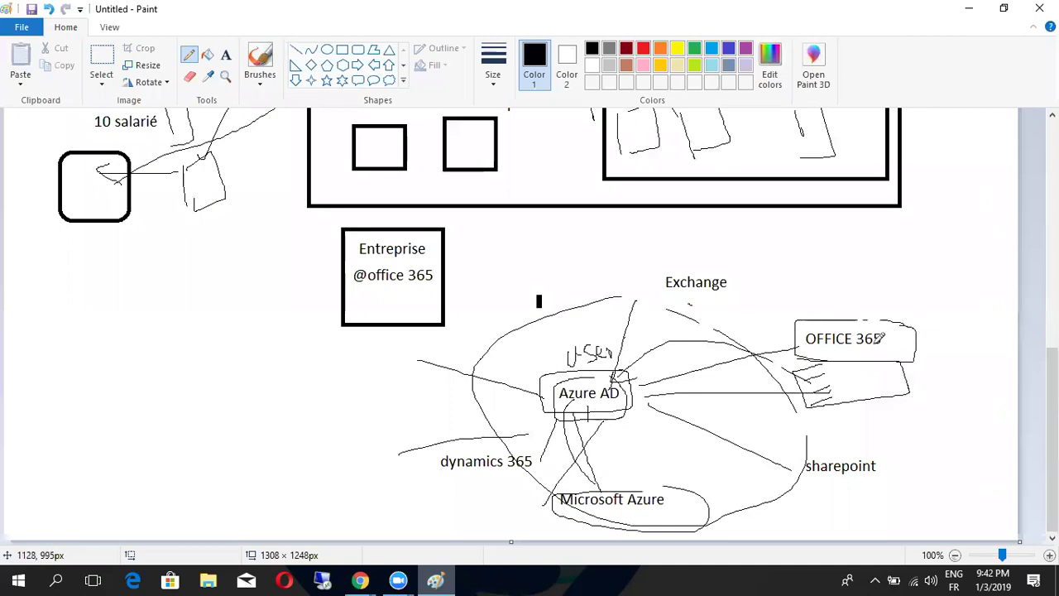
mouse_move(617, 480)
mouse_down()
mouse_move(559, 483)
mouse_move(681, 518)
mouse_move(651, 483)
mouse_move(618, 486)
mouse_up()
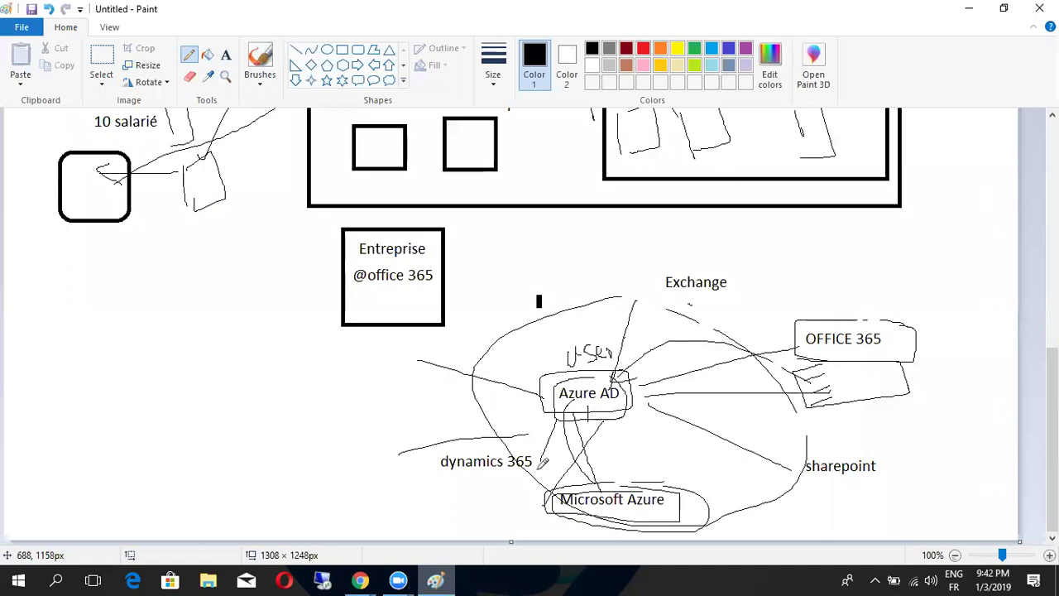
mouse_move(533, 328)
mouse_down()
mouse_move(524, 345)
mouse_move(567, 322)
mouse_up()
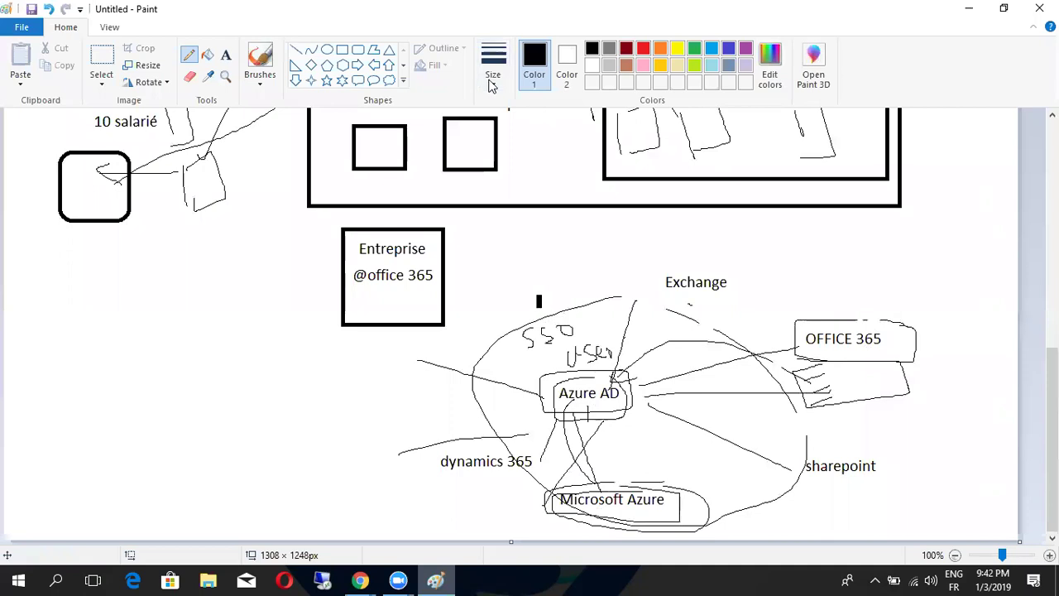
mouse_move(536, 345)
mouse_down()
mouse_move(559, 346)
mouse_move(579, 308)
mouse_move(521, 349)
mouse_move(536, 353)
mouse_up()
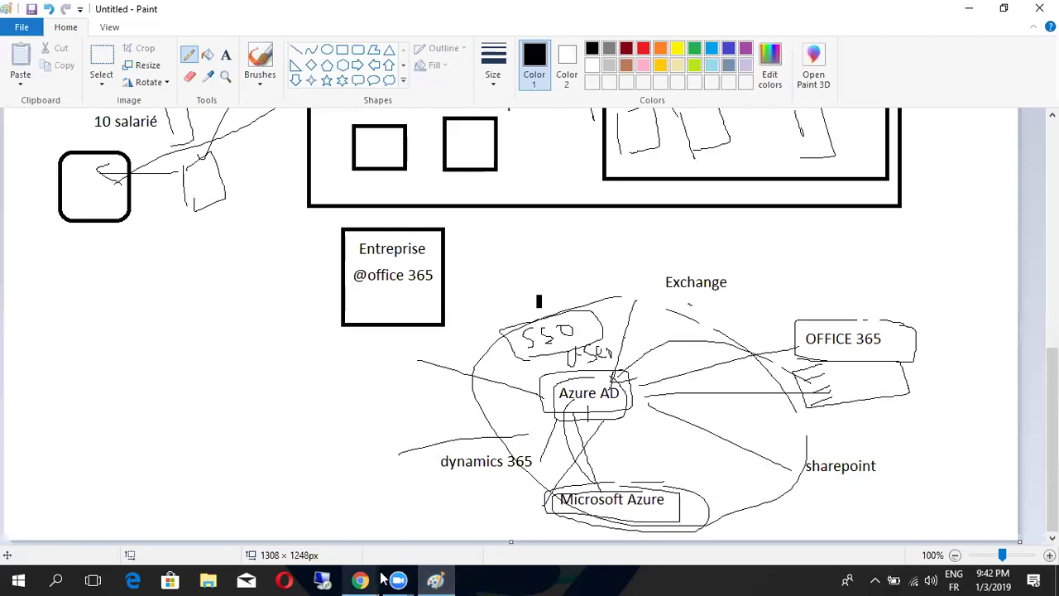
Step: Go to portal.azure.com in Chrome and sign in with the organization's admin account
mouse_move(374, 578)
click(284, 533)
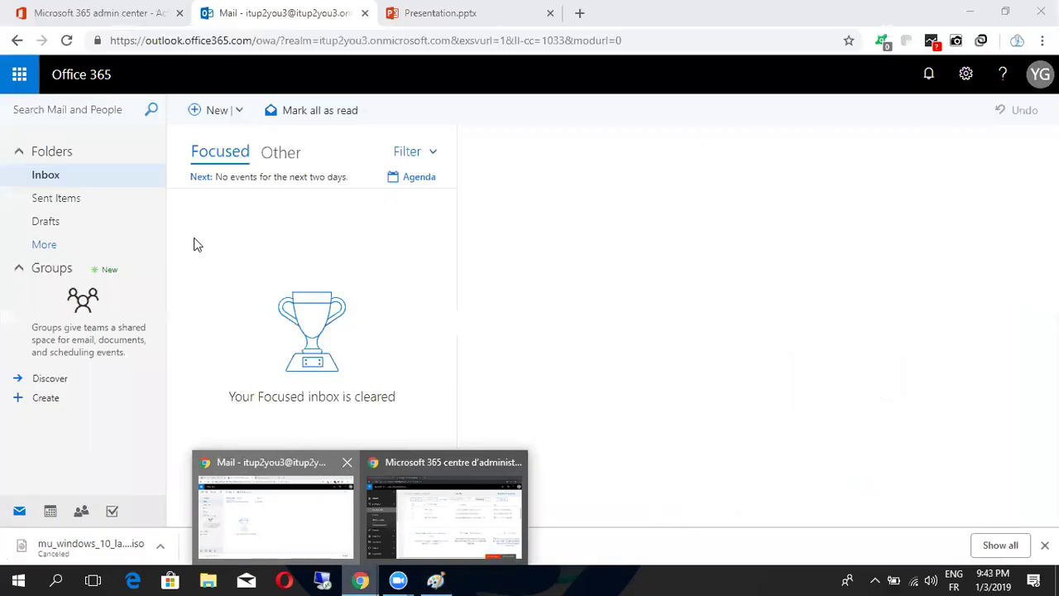
click(120, 15)
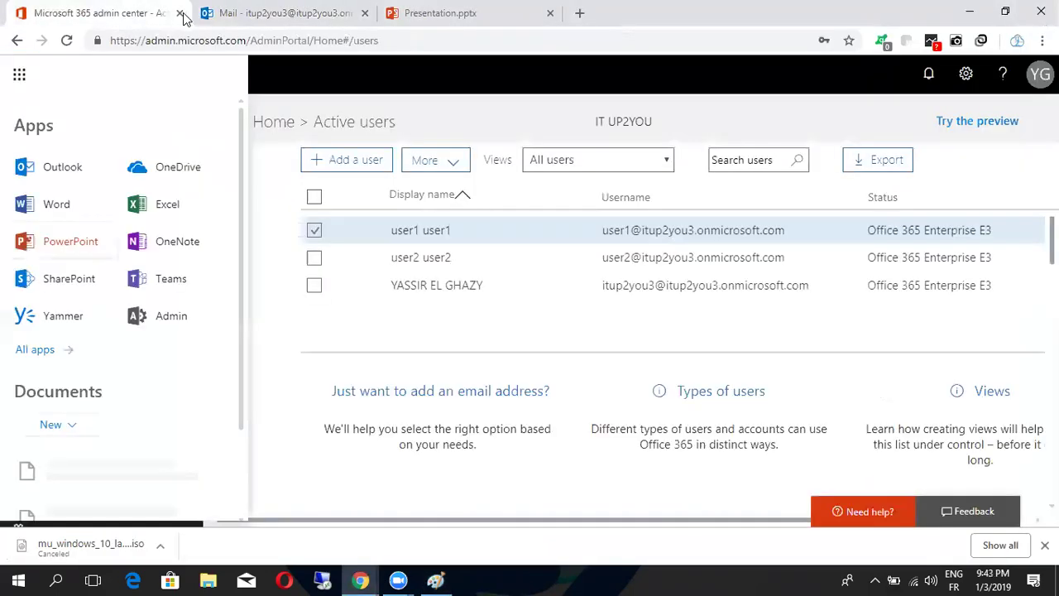
click(276, 13)
click(208, 40)
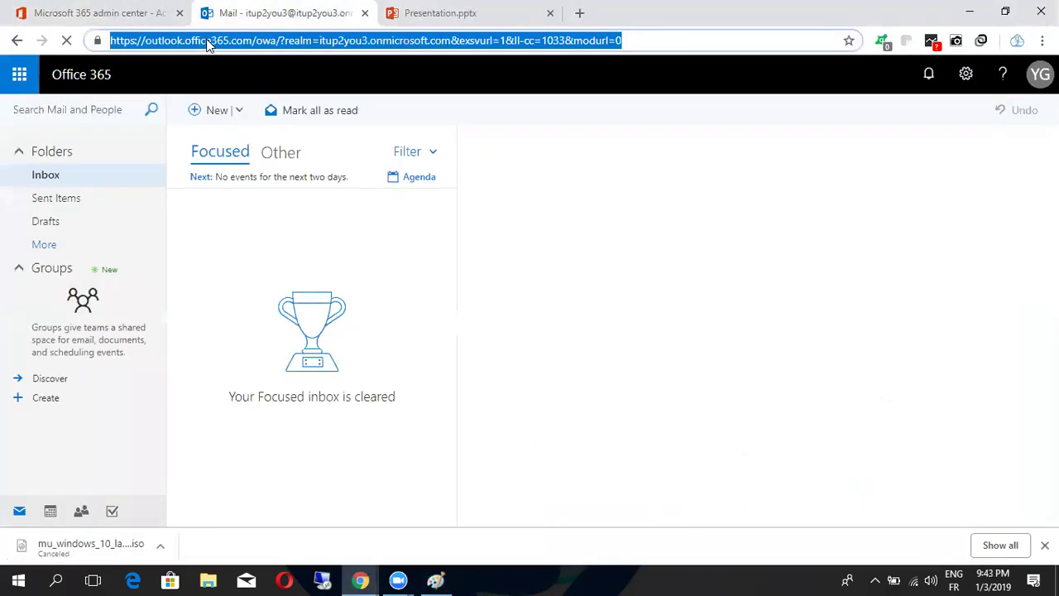
text(por)
key(Return)
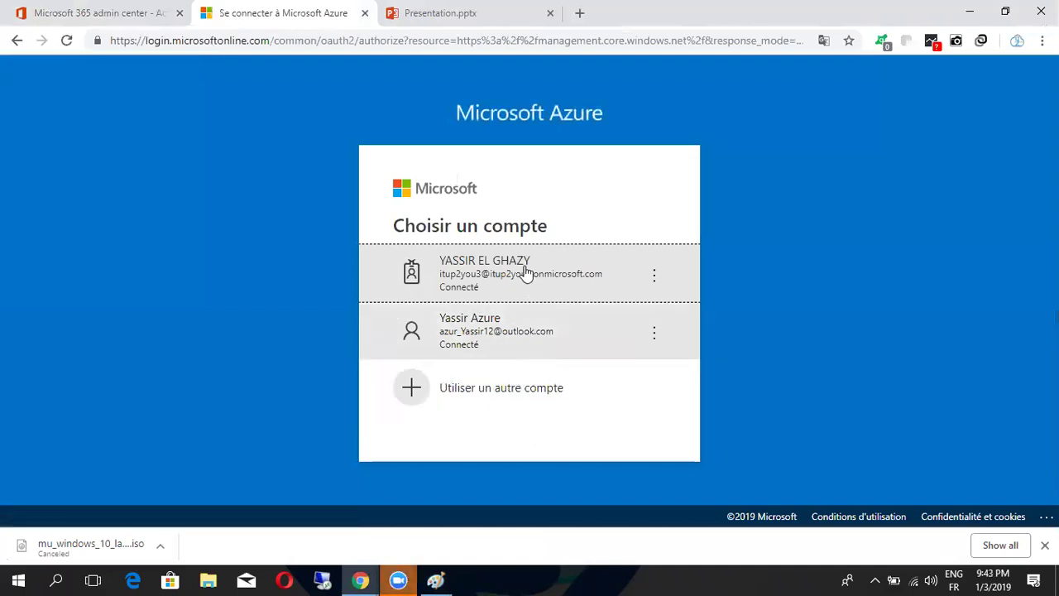
click(496, 279)
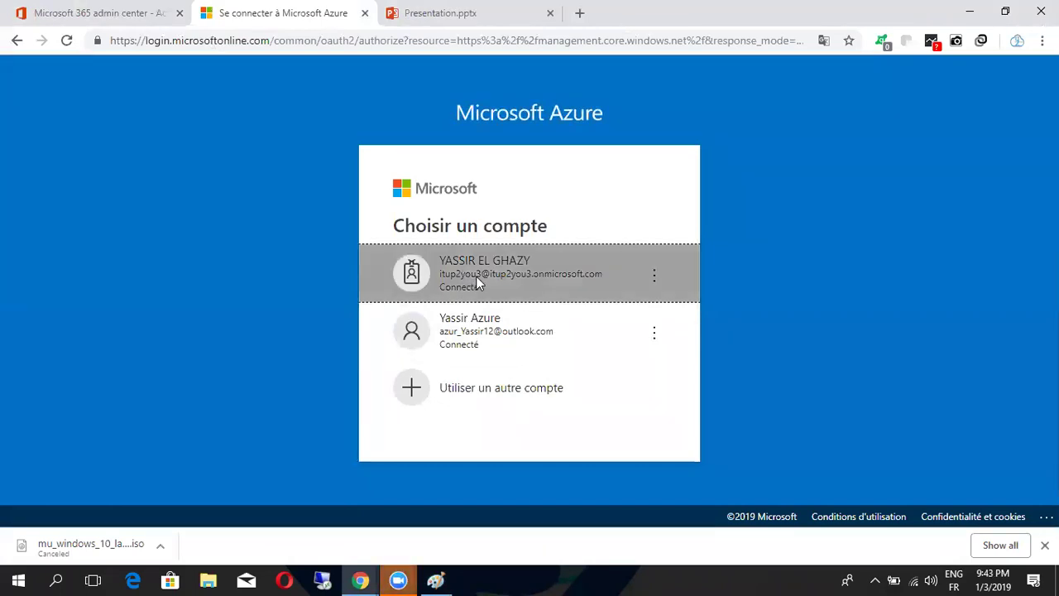
click(478, 283)
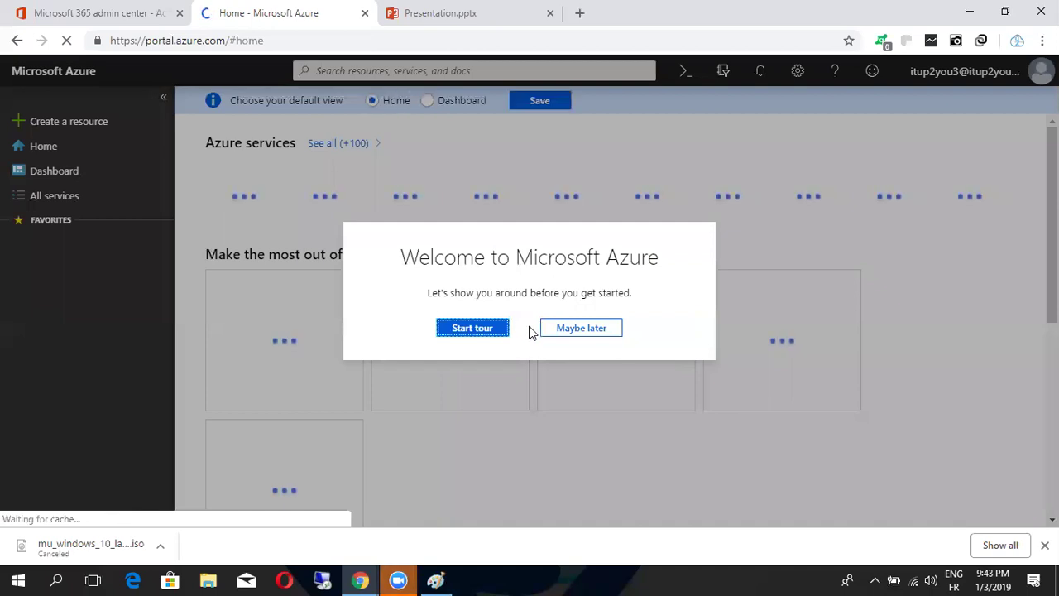
Step: Skip the welcome tour and open Azure Active Directory's All users list
click(597, 329)
scroll(85, 354, down, 2)
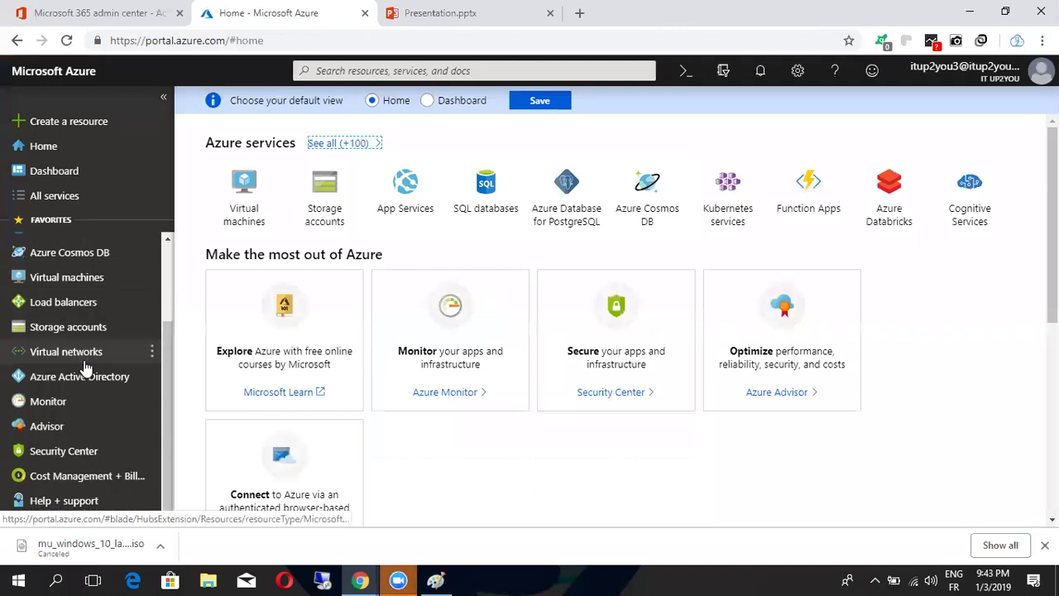
click(93, 384)
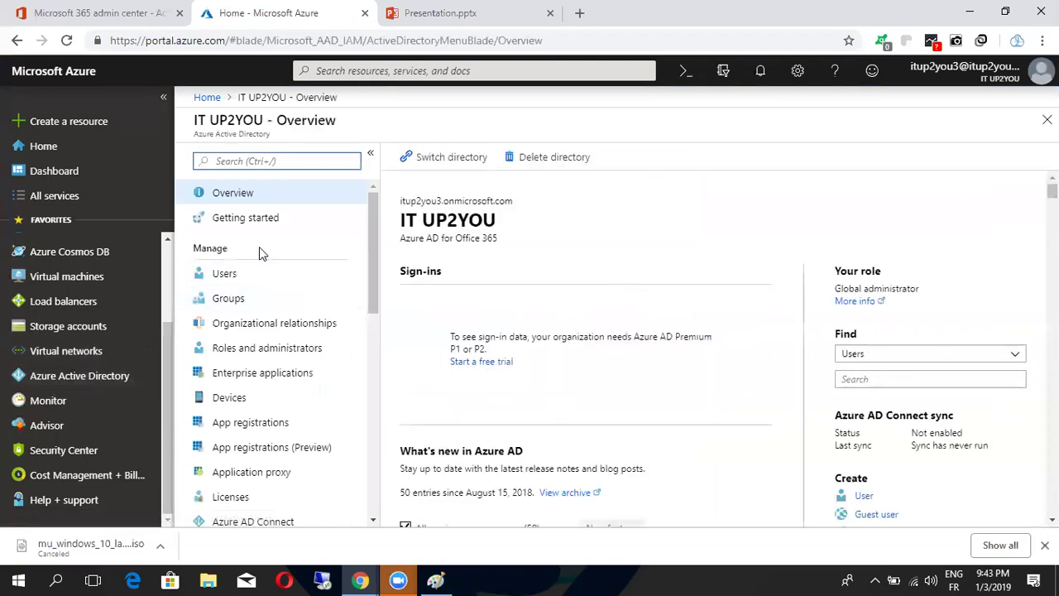
click(240, 277)
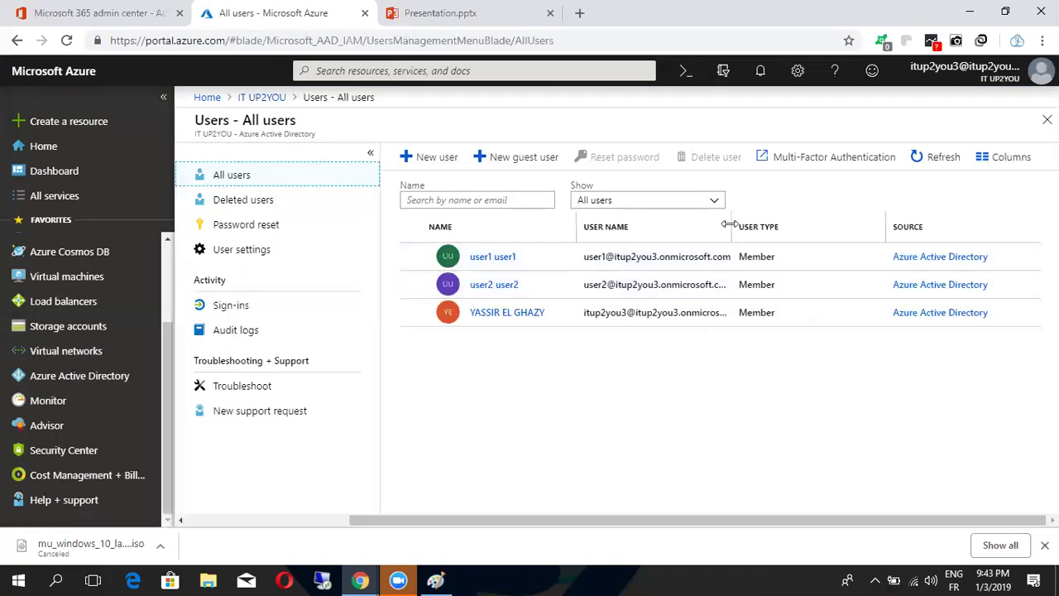
click(862, 231)
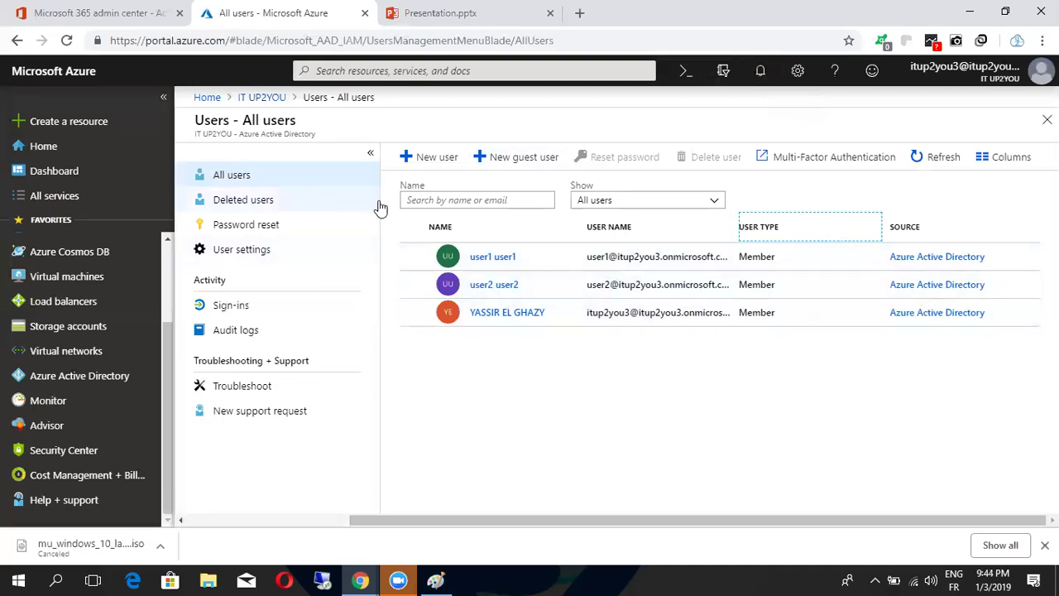
click(407, 165)
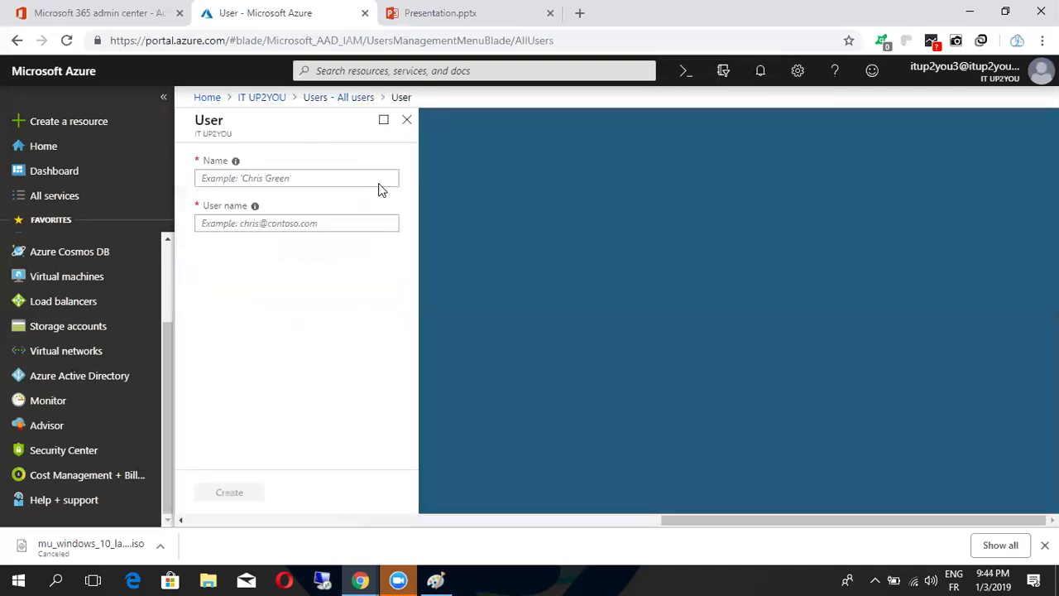
click(335, 183)
text(user3)
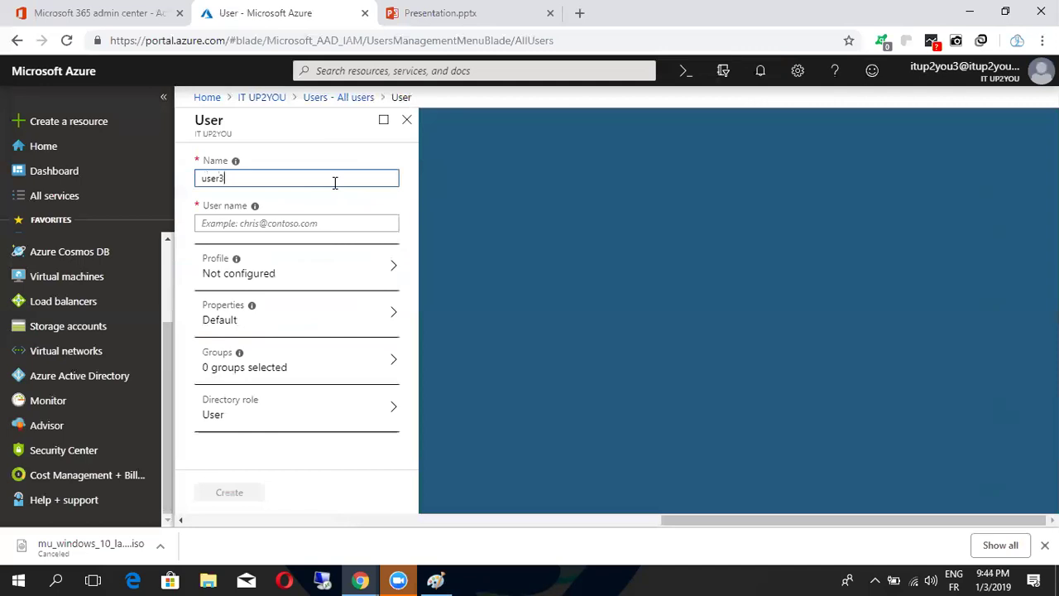
key(Tab)
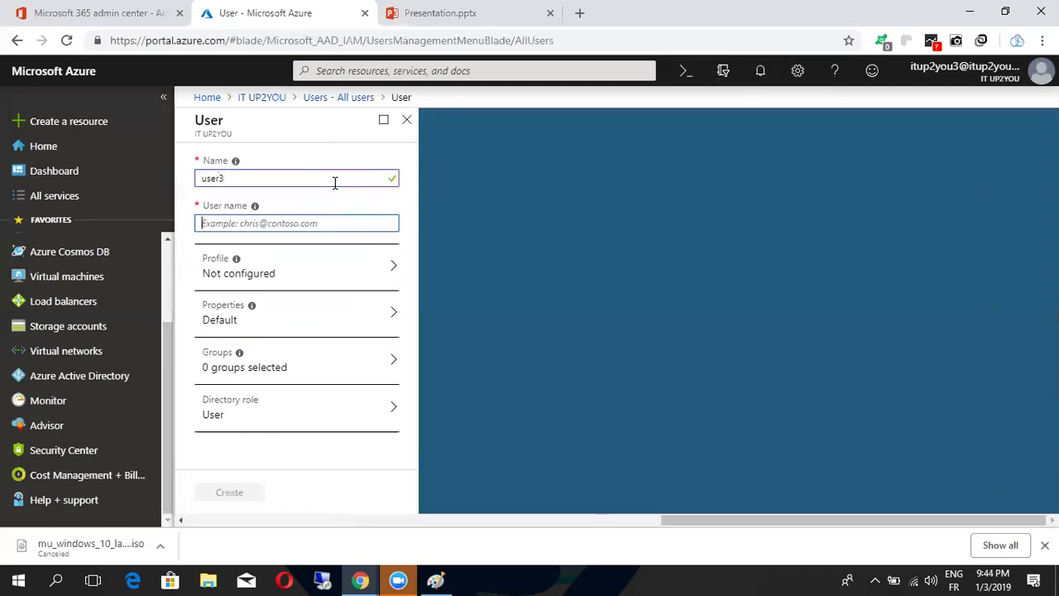
text(user3)
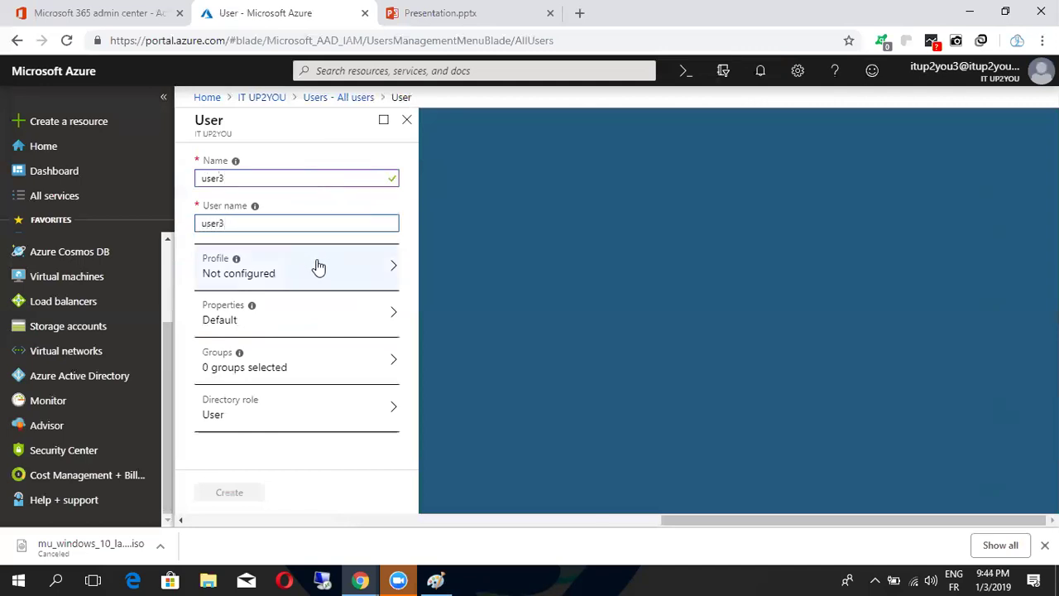
click(251, 223)
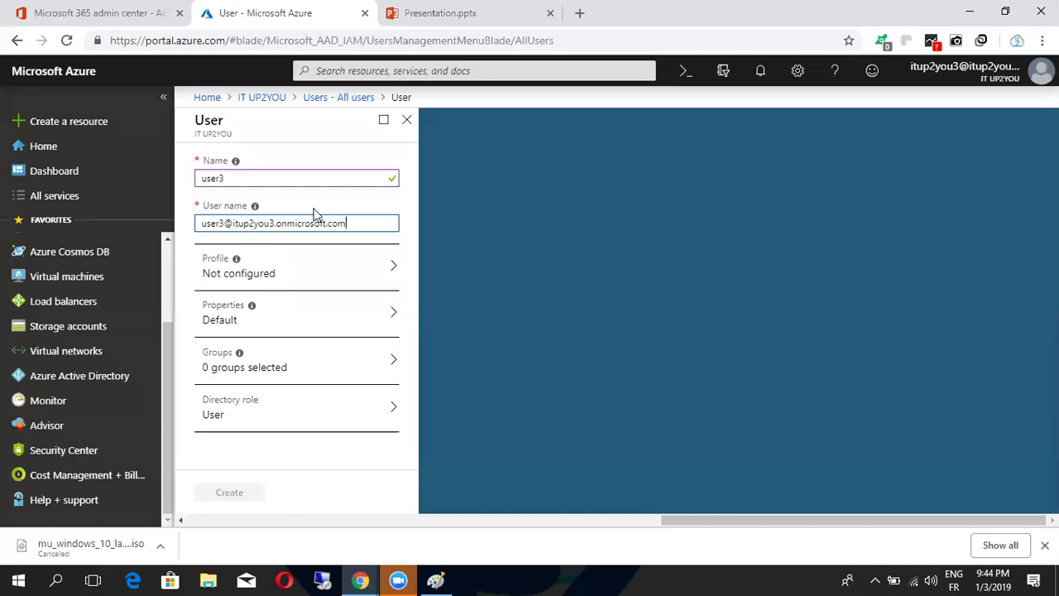
click(314, 214)
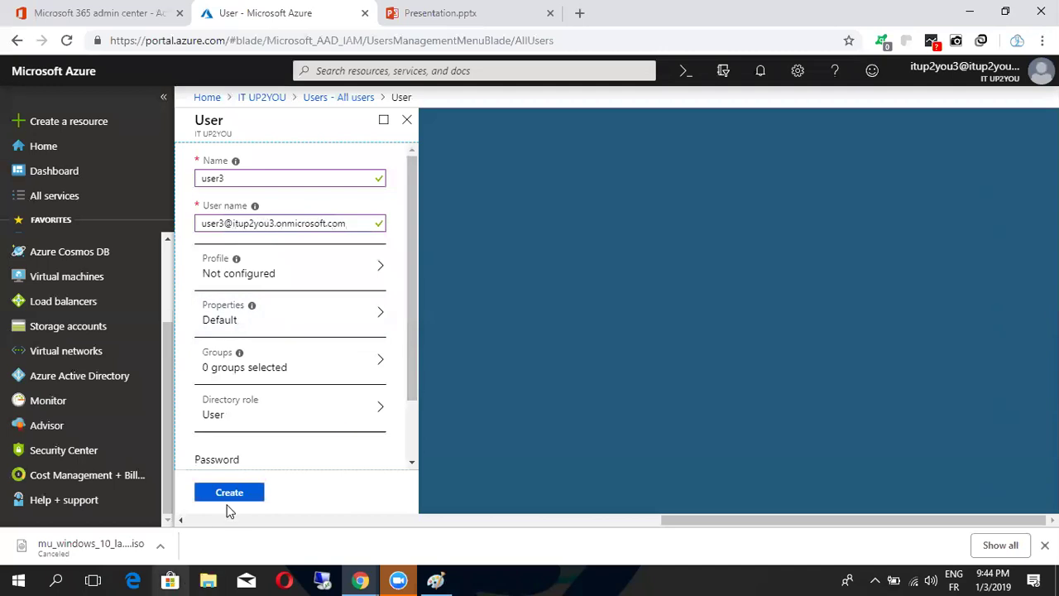
click(232, 496)
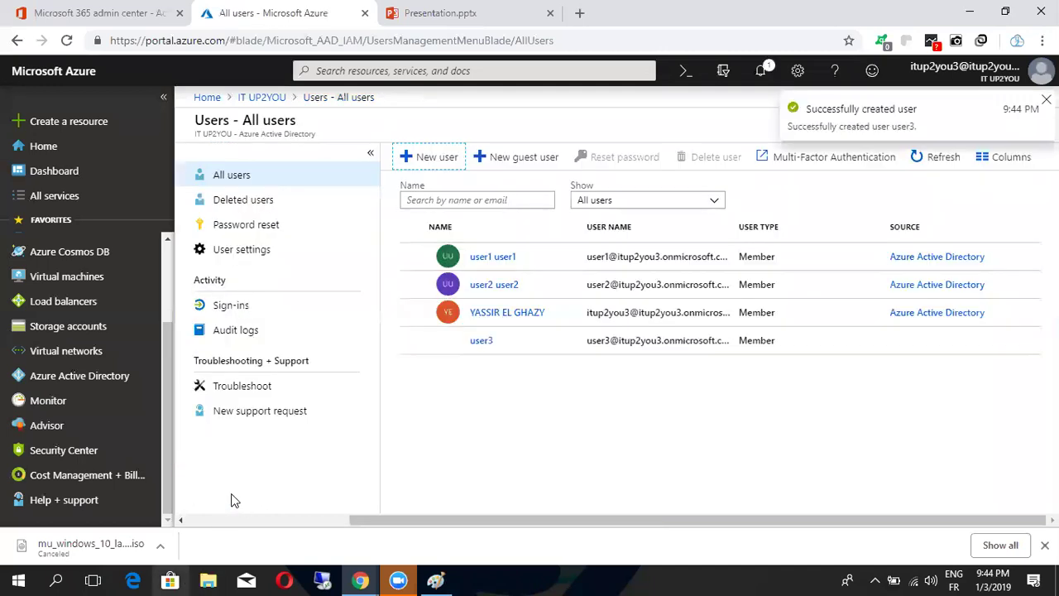
click(95, 14)
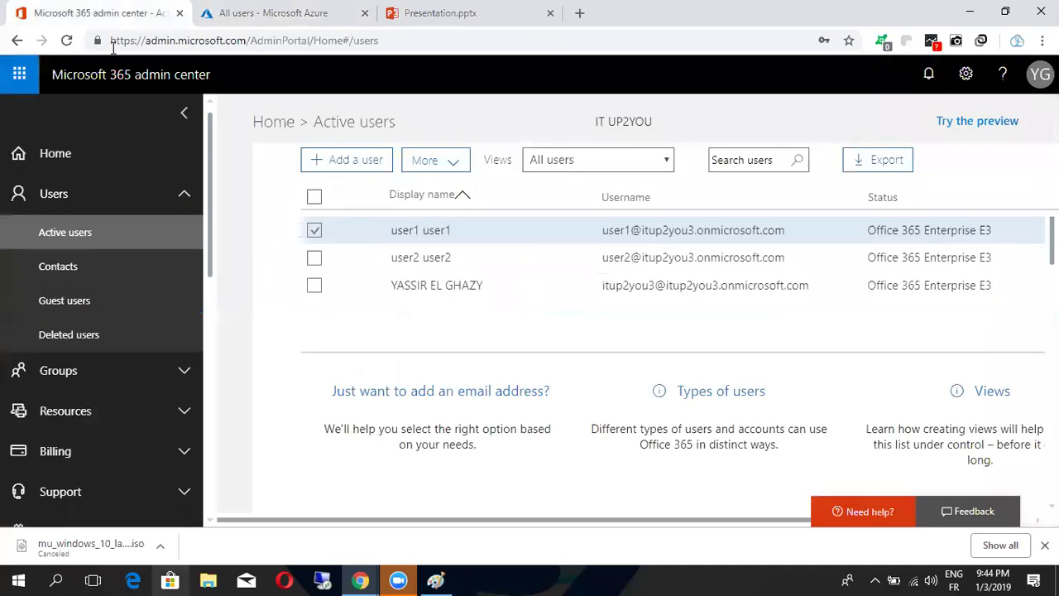
Step: Reload the admin center's Active users list, find user3 still missing, and return to Azure
click(70, 234)
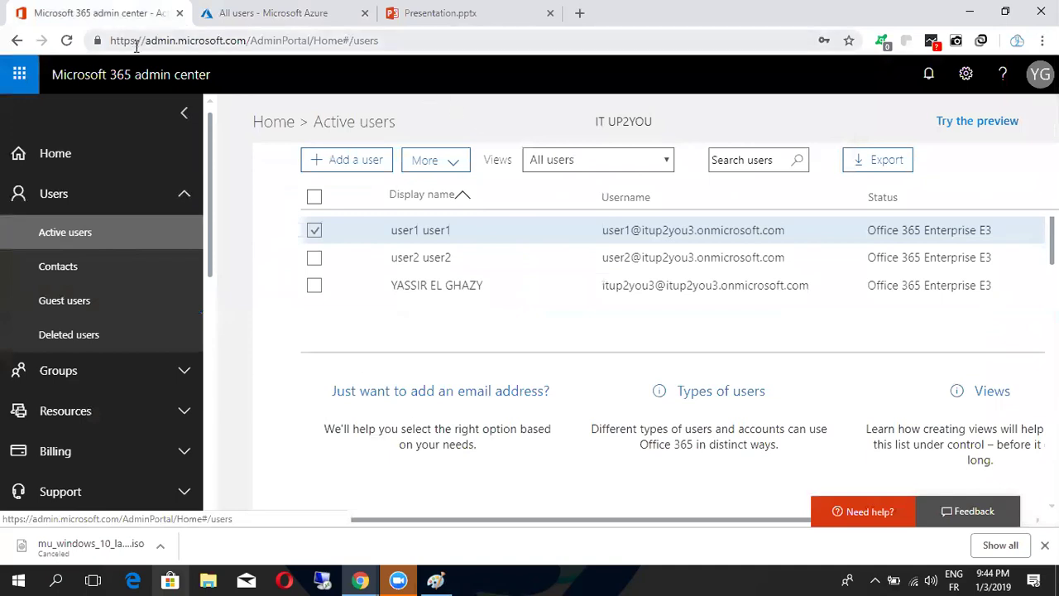
click(67, 42)
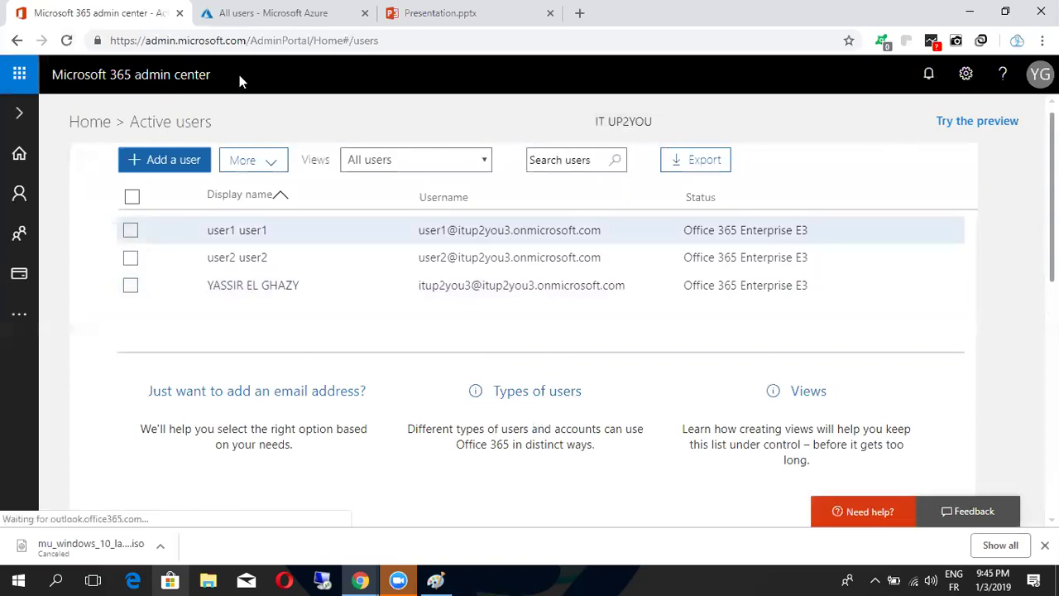
click(224, 14)
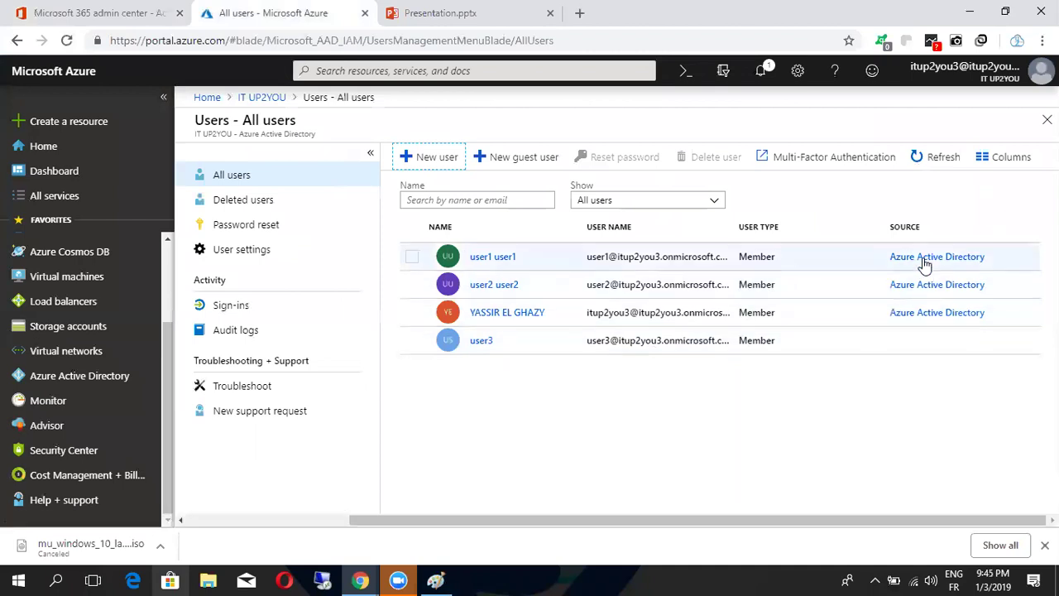
Step: Check the admin account's sources of authority, then reload the admin center so user3 appears unlicensed
click(938, 321)
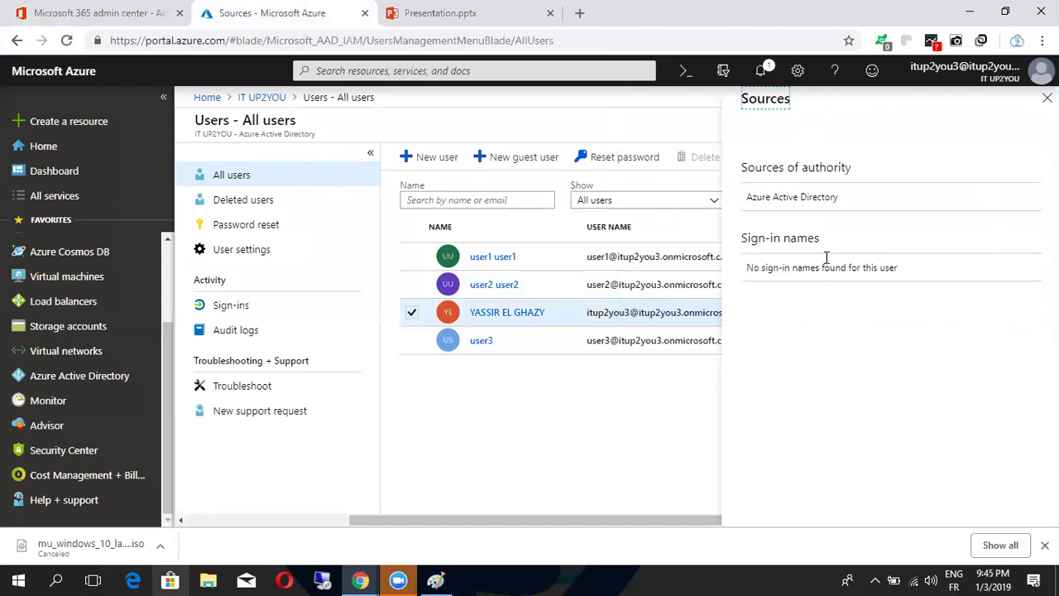
triple_click(771, 268)
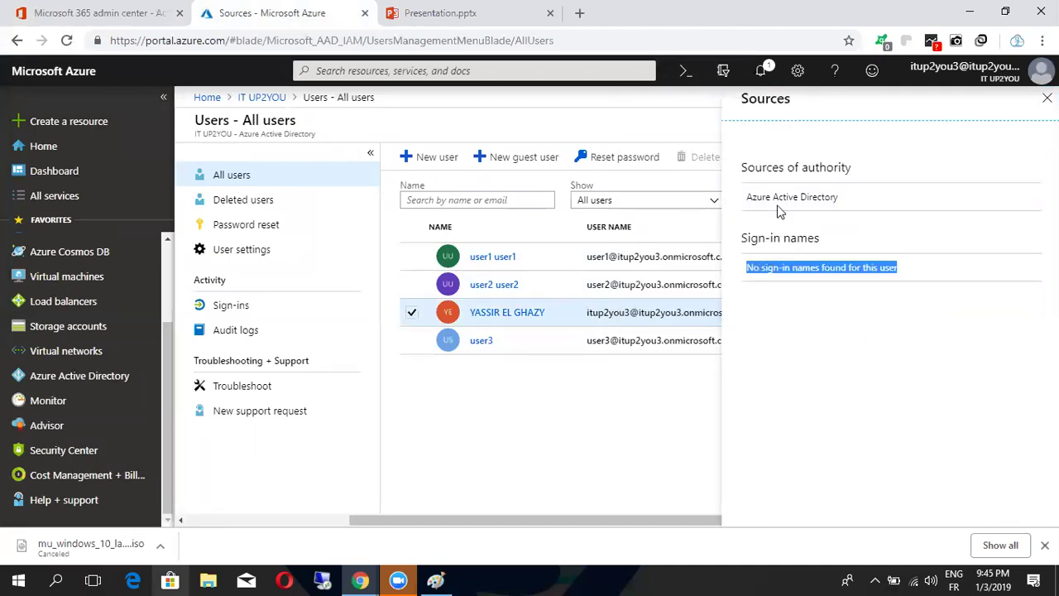
click(767, 179)
double_click(757, 197)
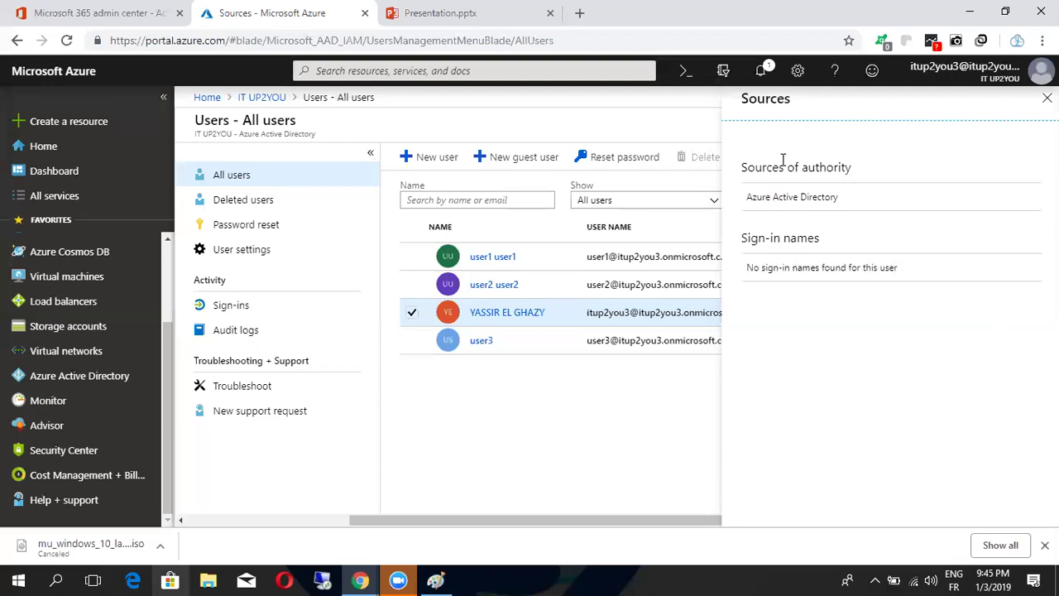
triple_click(794, 167)
click(1047, 98)
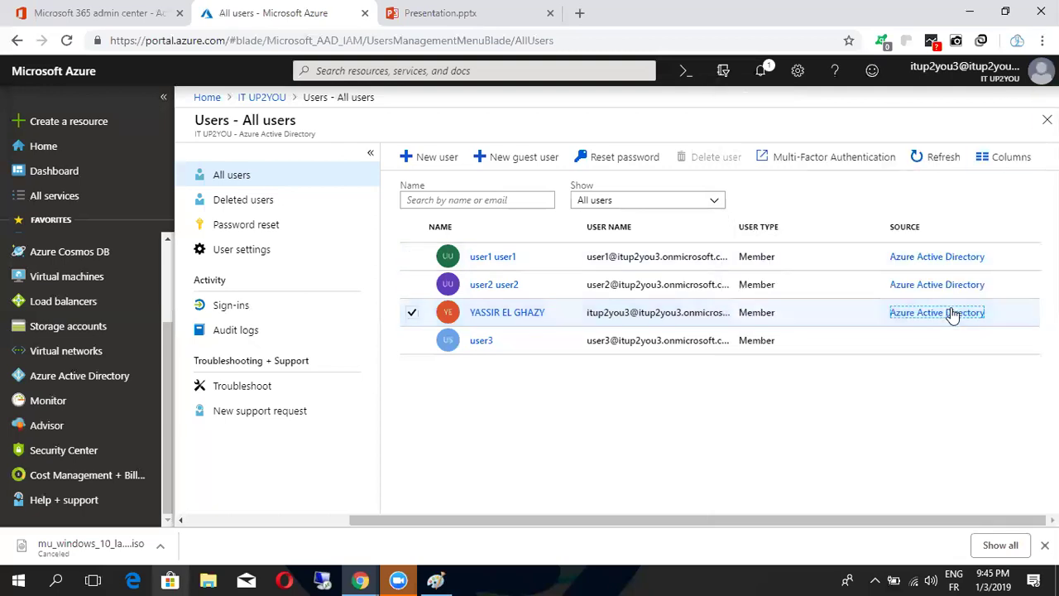
click(137, 13)
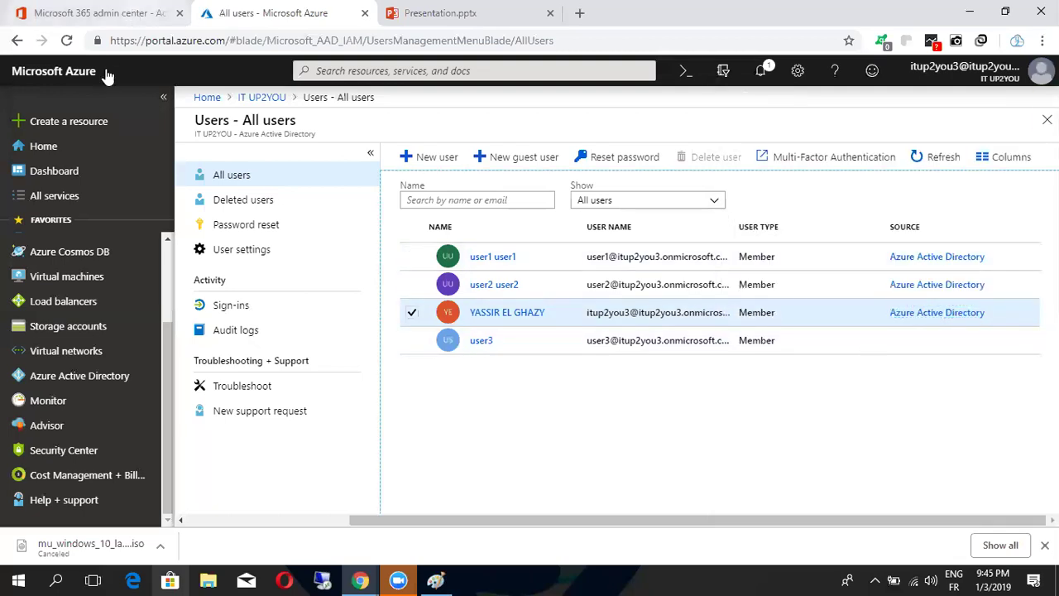
click(66, 43)
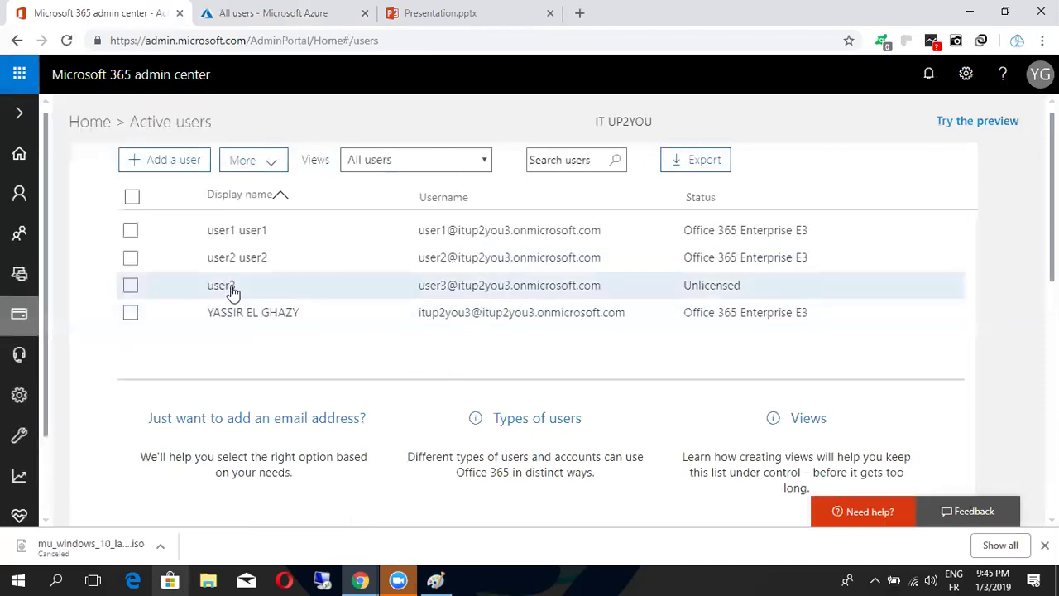
Step: Open user3's details in the admin center, showing no products and sign-in allowed
click(222, 12)
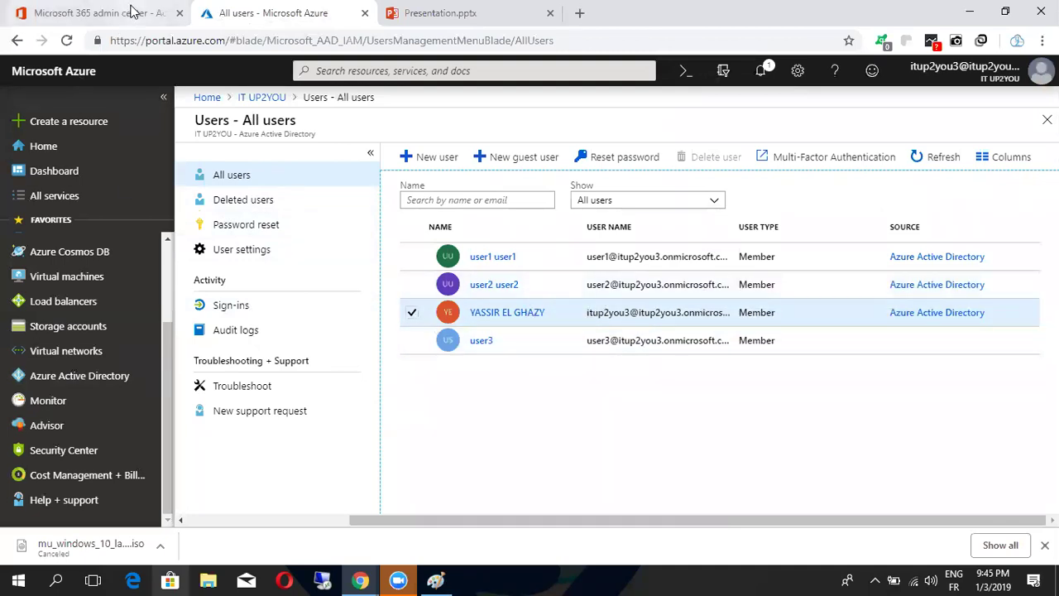
click(130, 12)
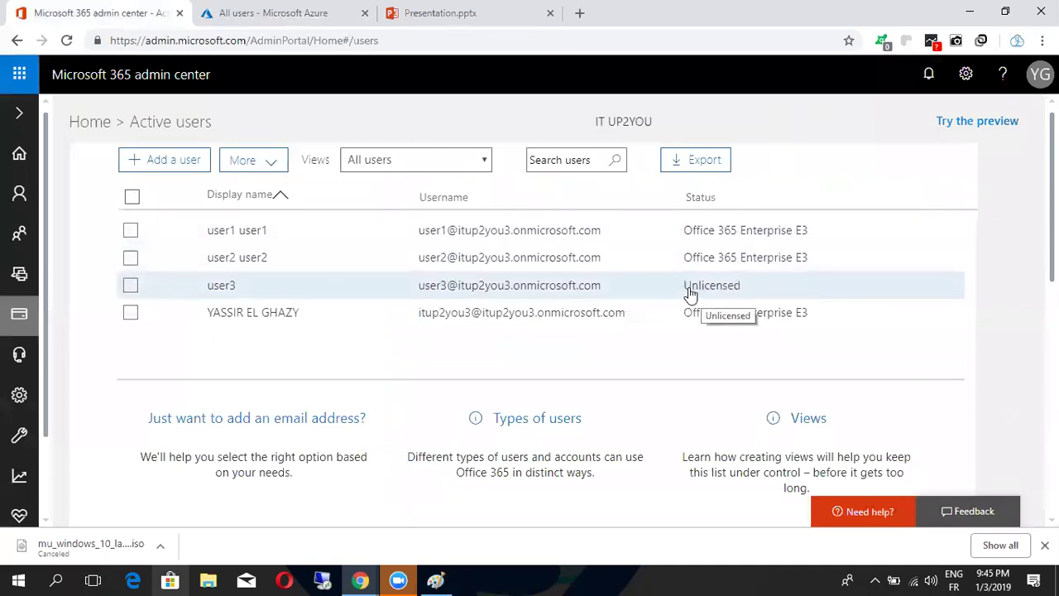
click(585, 287)
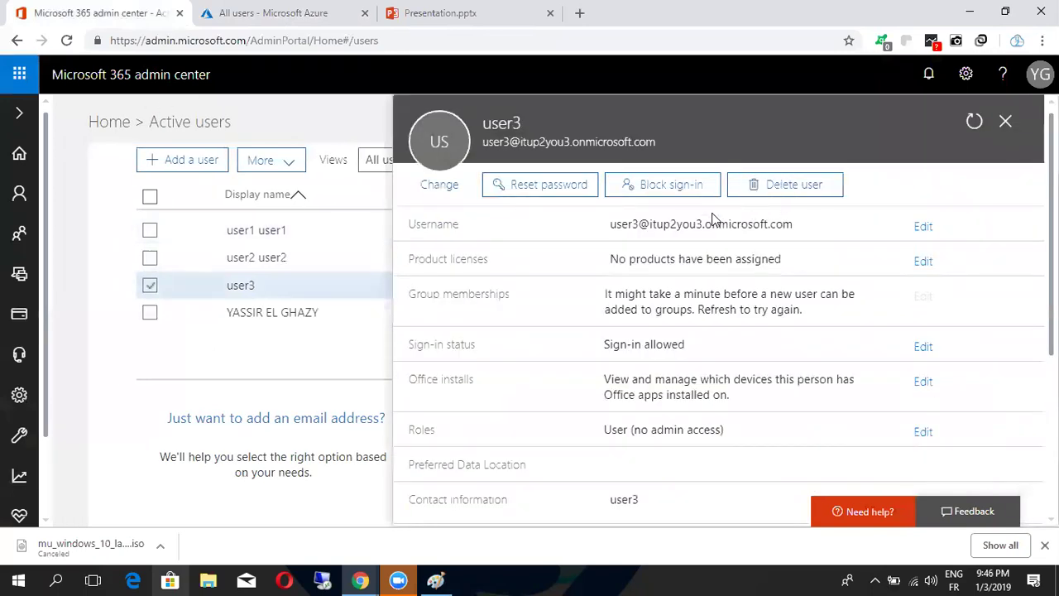
Step: Open user3's product licences and try saving an Office 365 Enterprise E3 assignment
scroll(709, 329, down, 2)
scroll(483, 317, down, 1)
scroll(472, 248, up, 3)
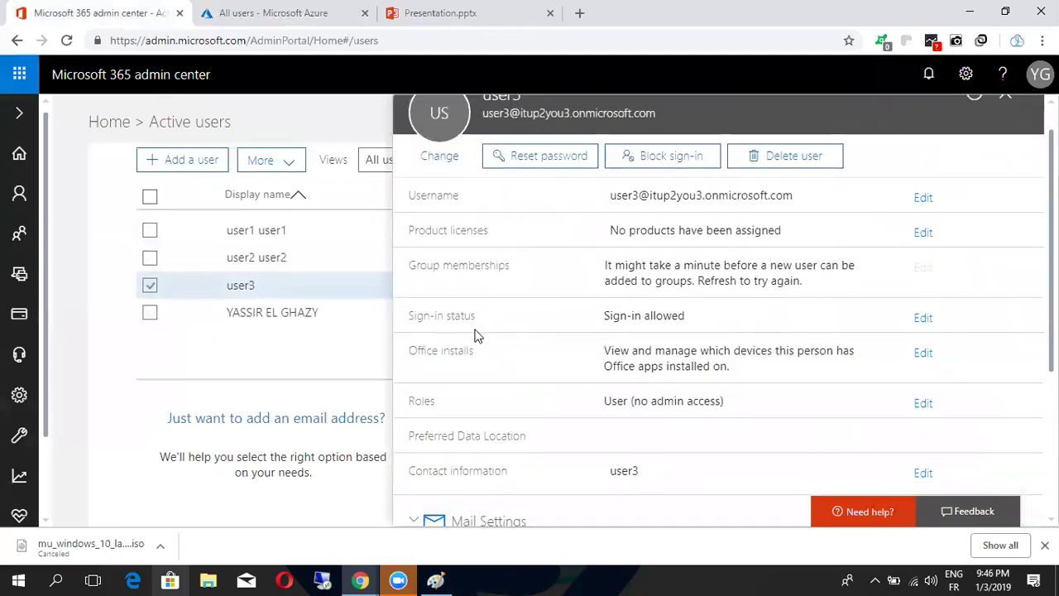
scroll(475, 335, down, 3)
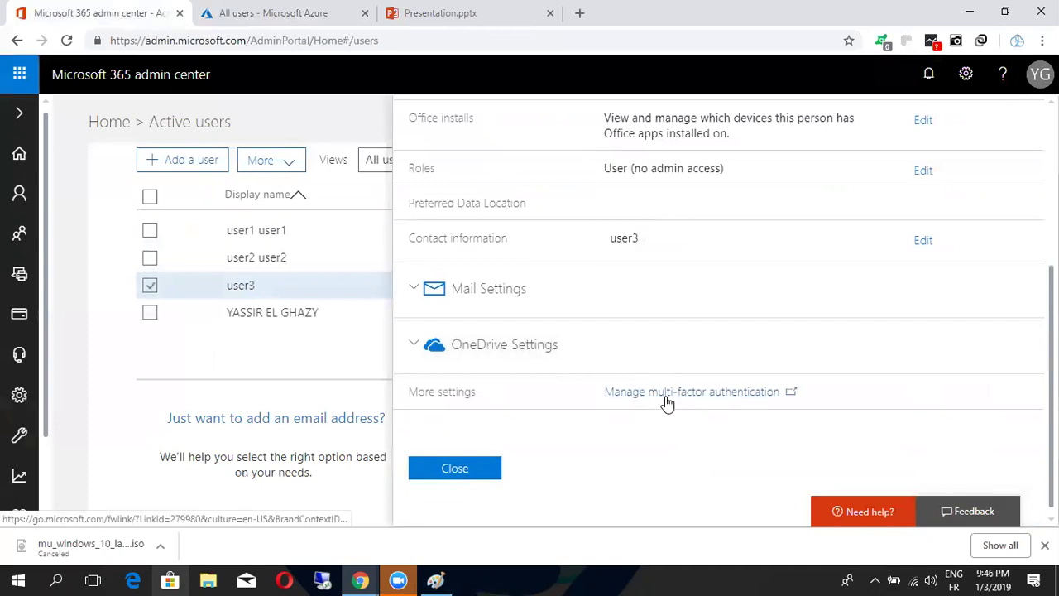
scroll(712, 413, up, 4)
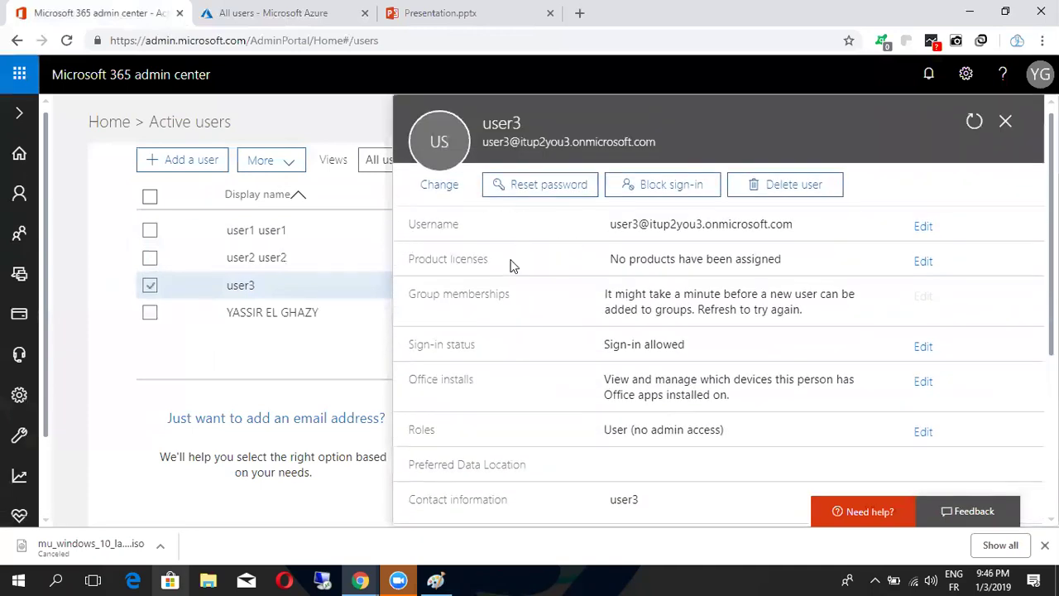
click(933, 263)
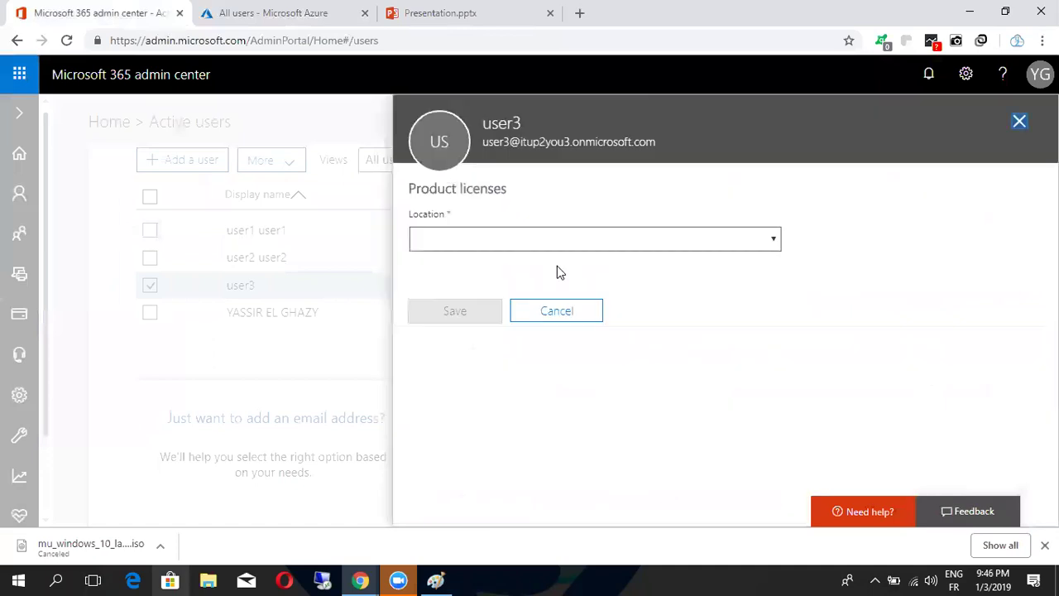
click(566, 241)
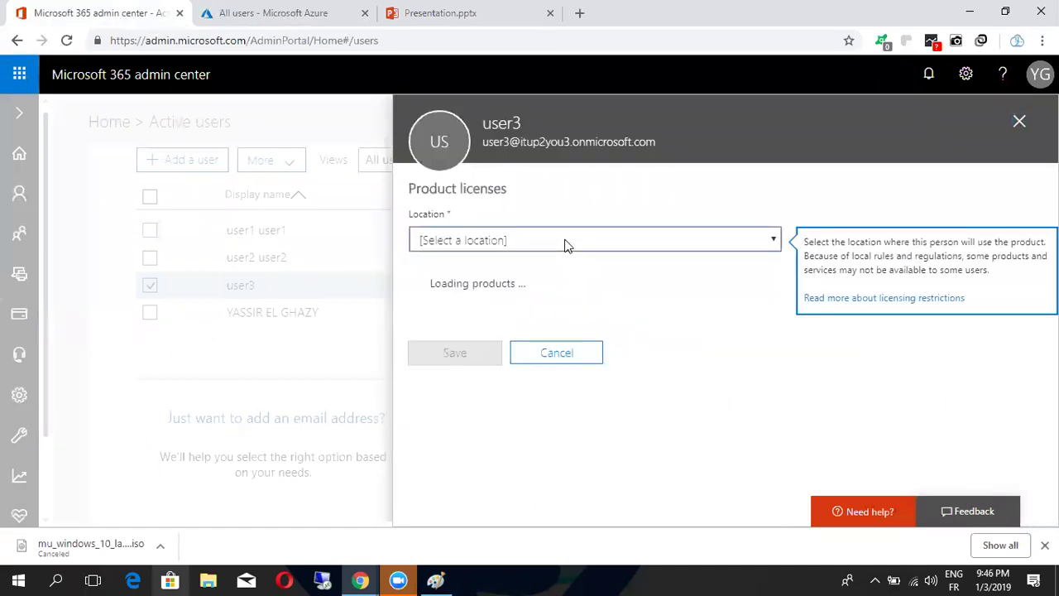
click(564, 239)
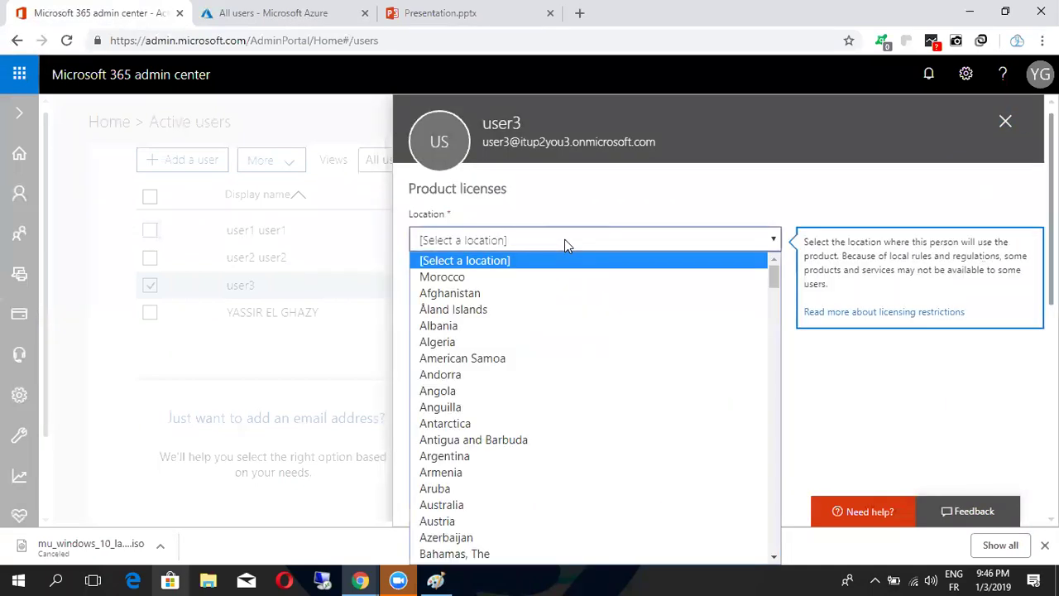
click(698, 208)
click(738, 297)
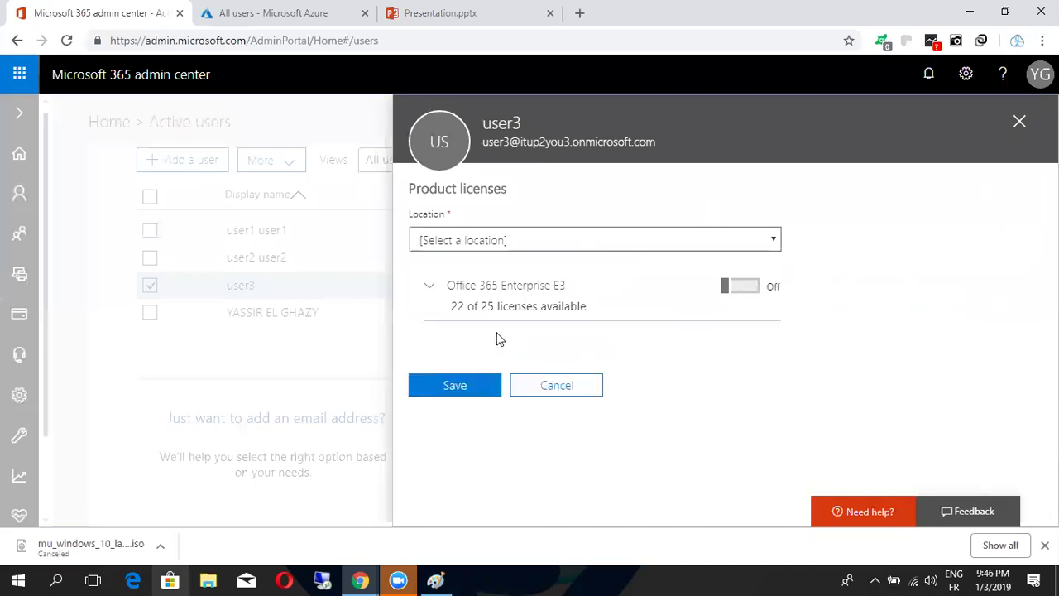
drag(468, 308, 538, 306)
click(477, 394)
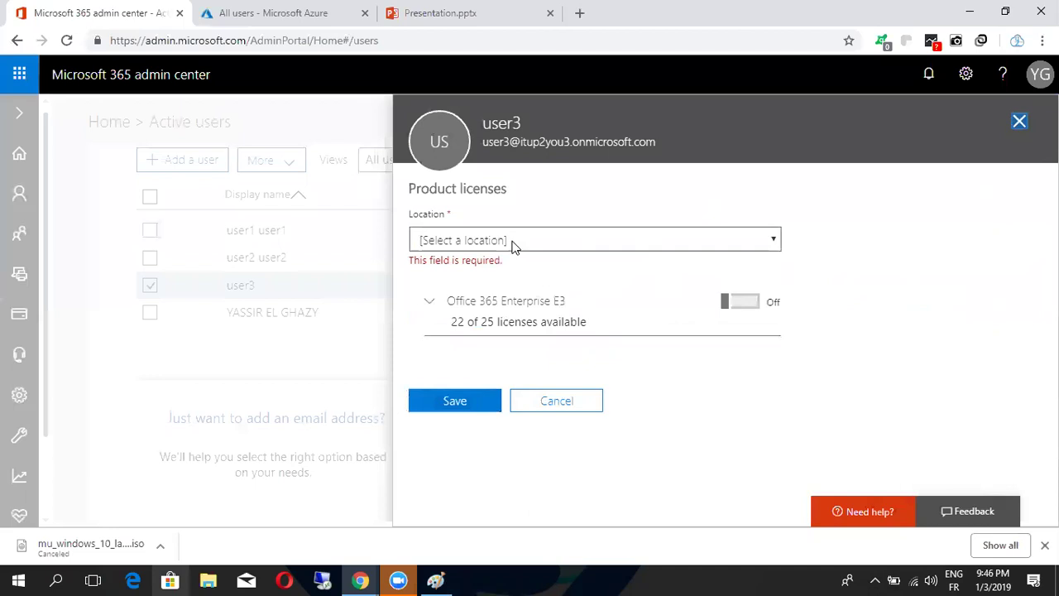
Step: Set the usage location to Morocco, turn on Office 365 Enterprise E3, save, and close user3's details
click(657, 241)
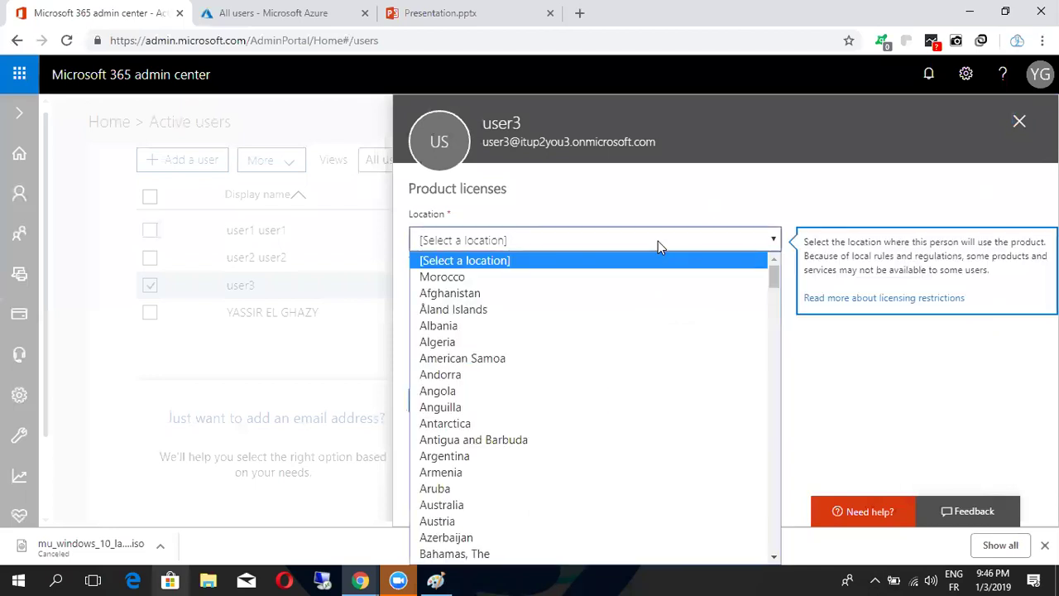
click(534, 274)
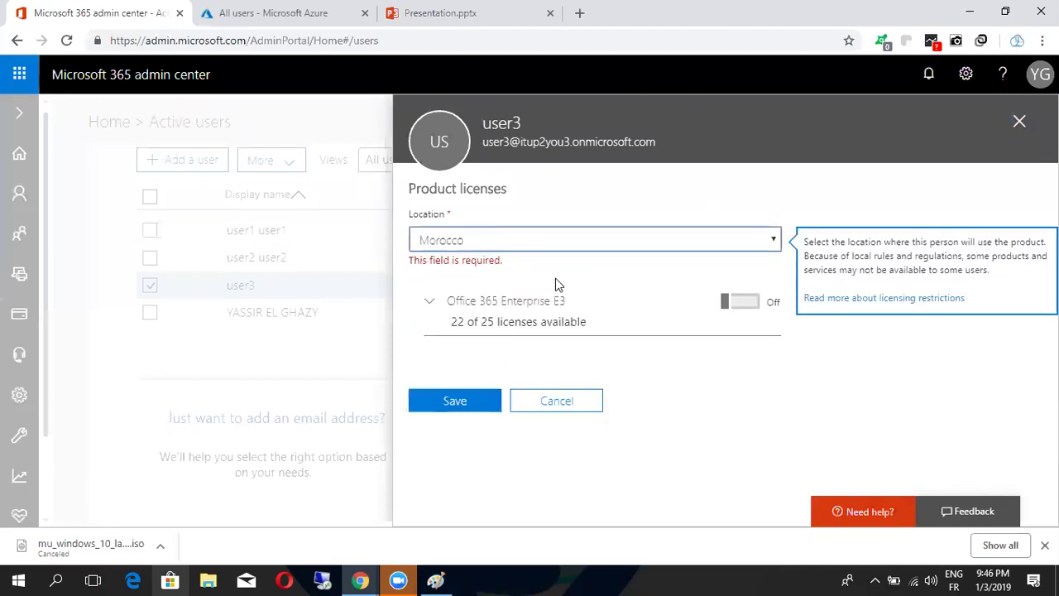
click(744, 310)
scroll(906, 458, down, 3)
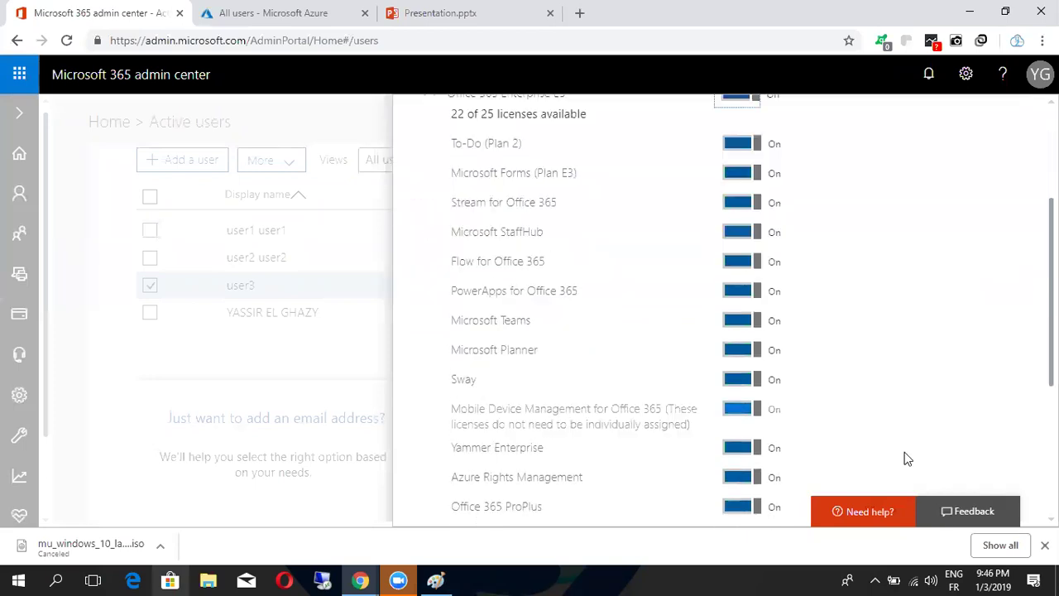
scroll(906, 457, down, 4)
click(453, 478)
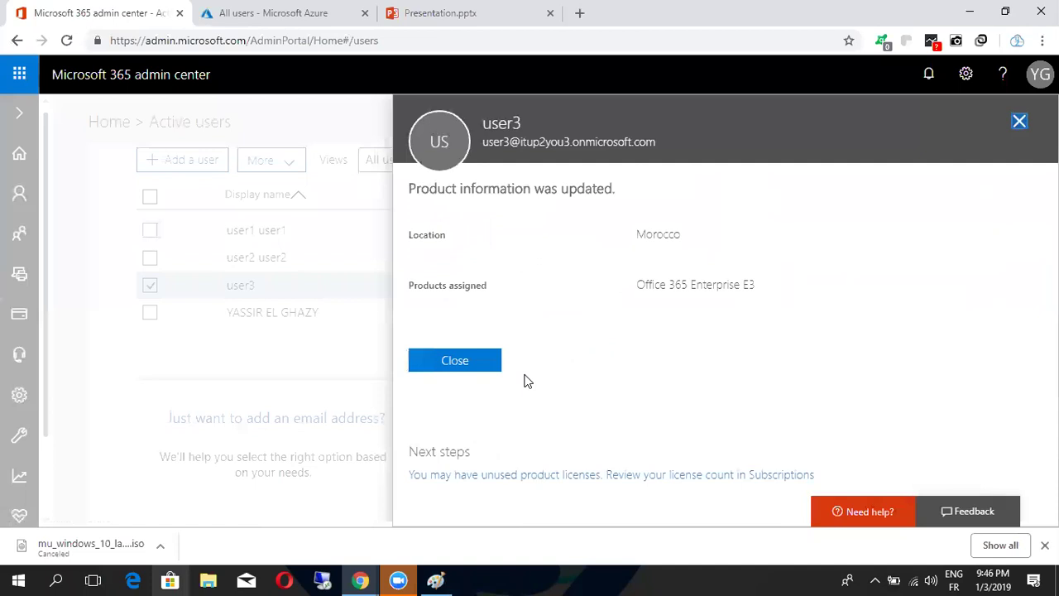
click(483, 362)
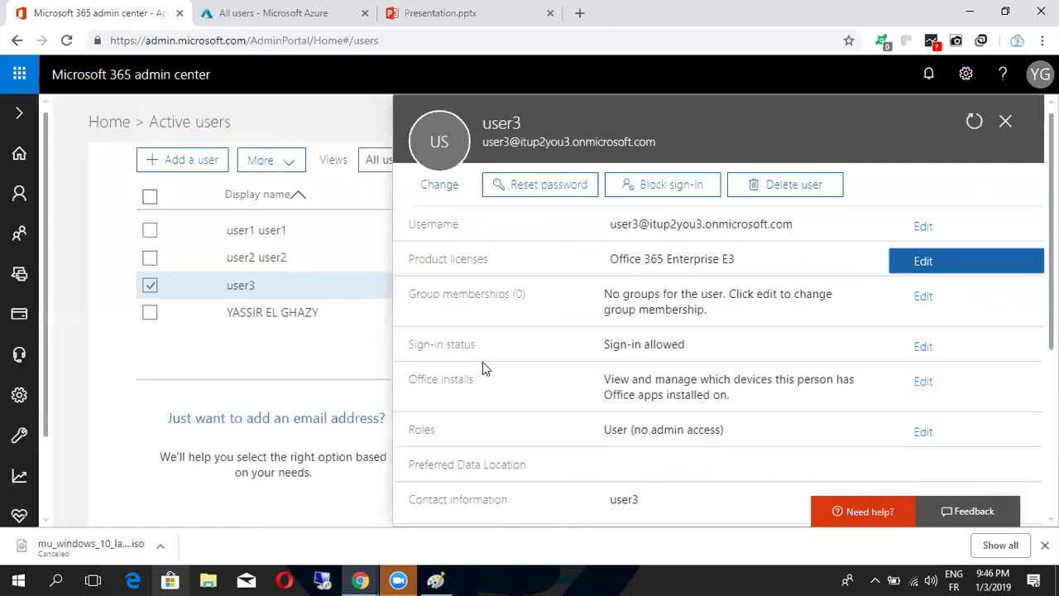
click(1005, 122)
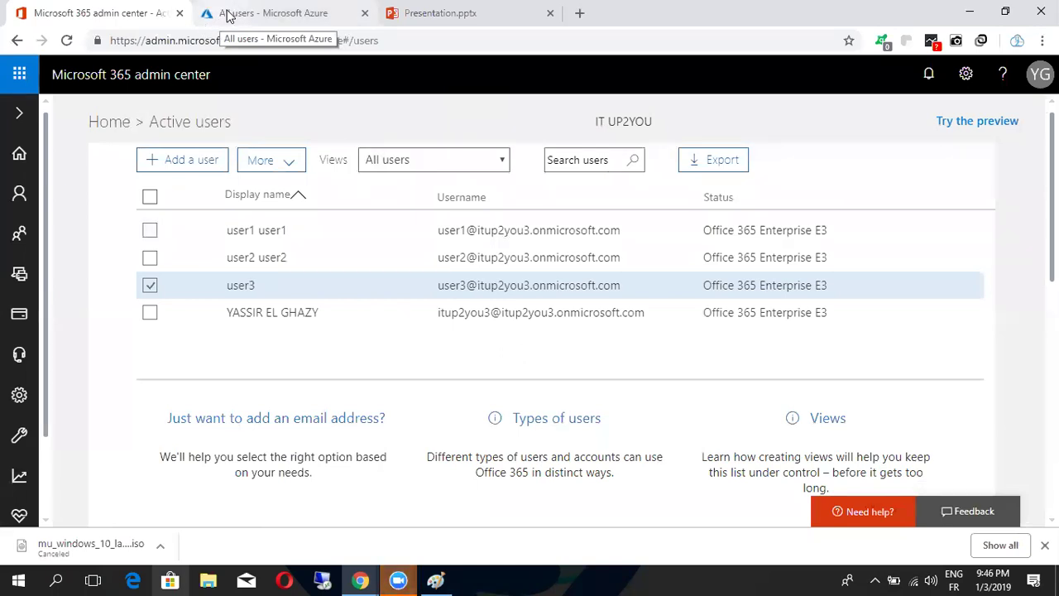
Step: Close the All users Azure tab and launch Azure Active Directory from the Admin centers list
middle_click(215, 10)
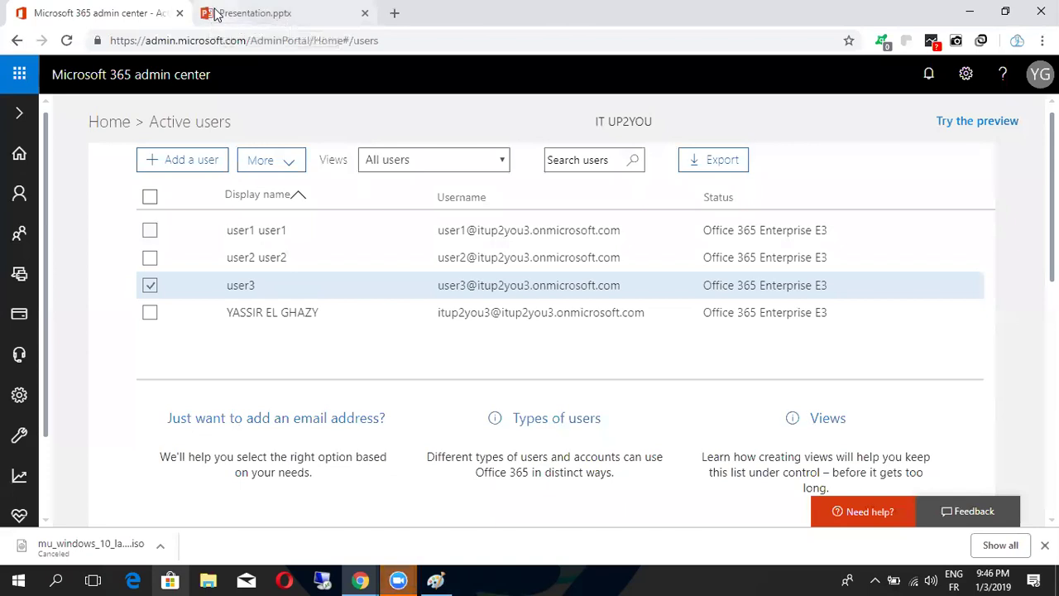
click(19, 112)
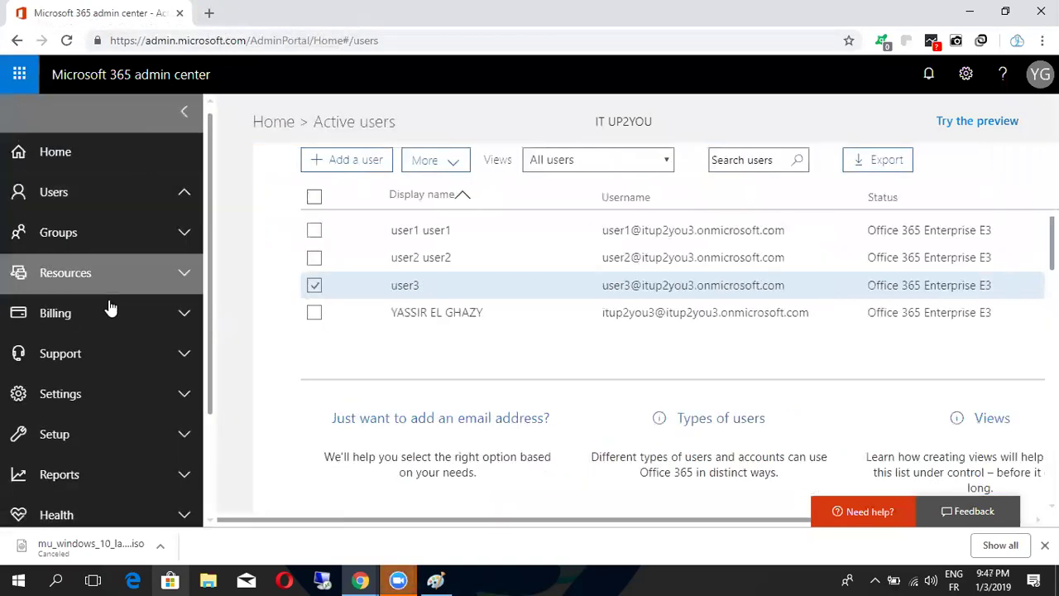
scroll(110, 364, down, 3)
click(102, 438)
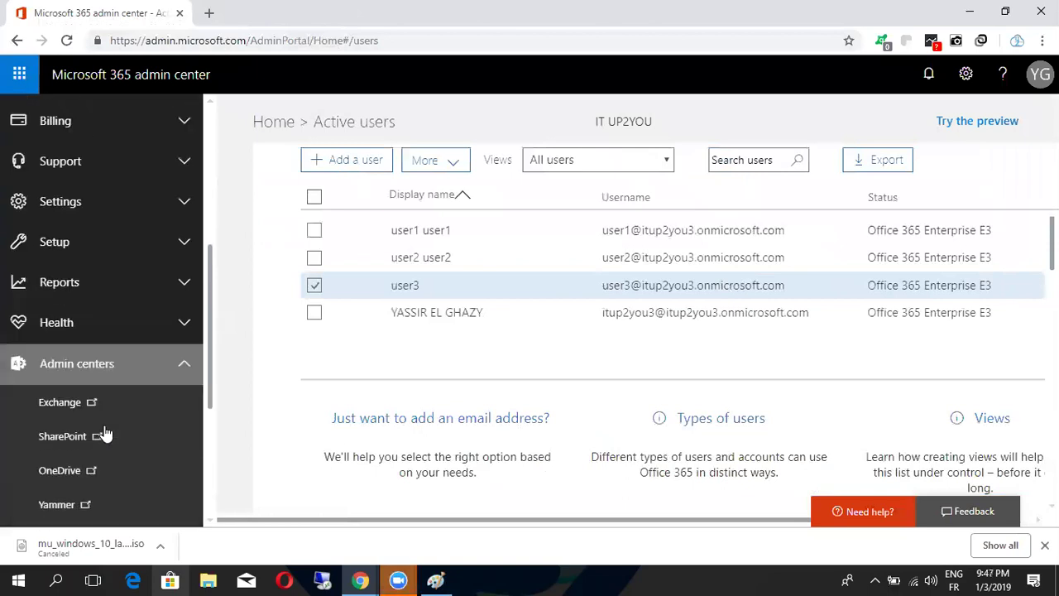
scroll(108, 413, down, 3)
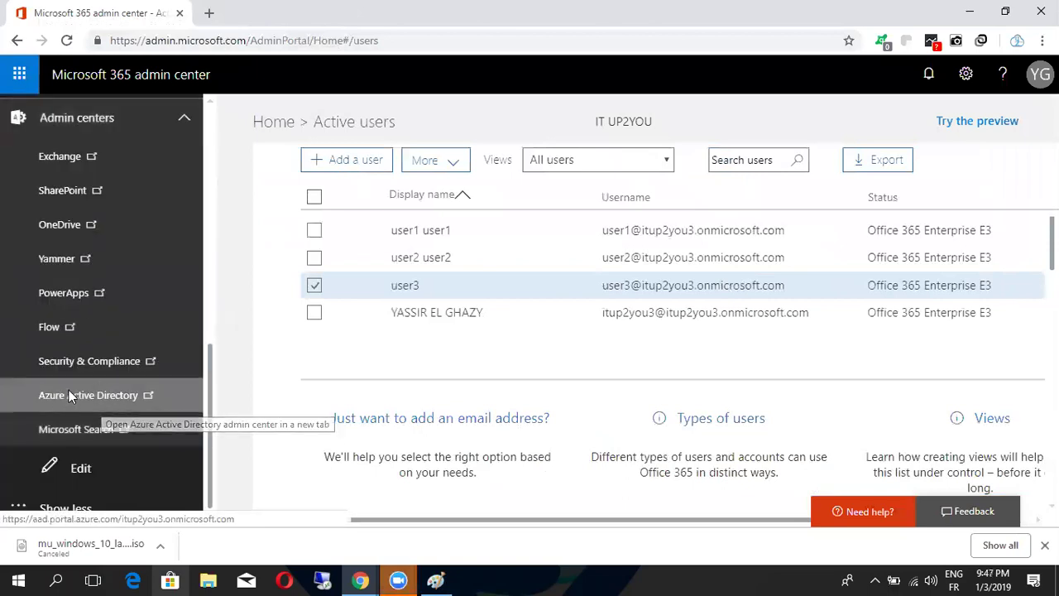
click(70, 395)
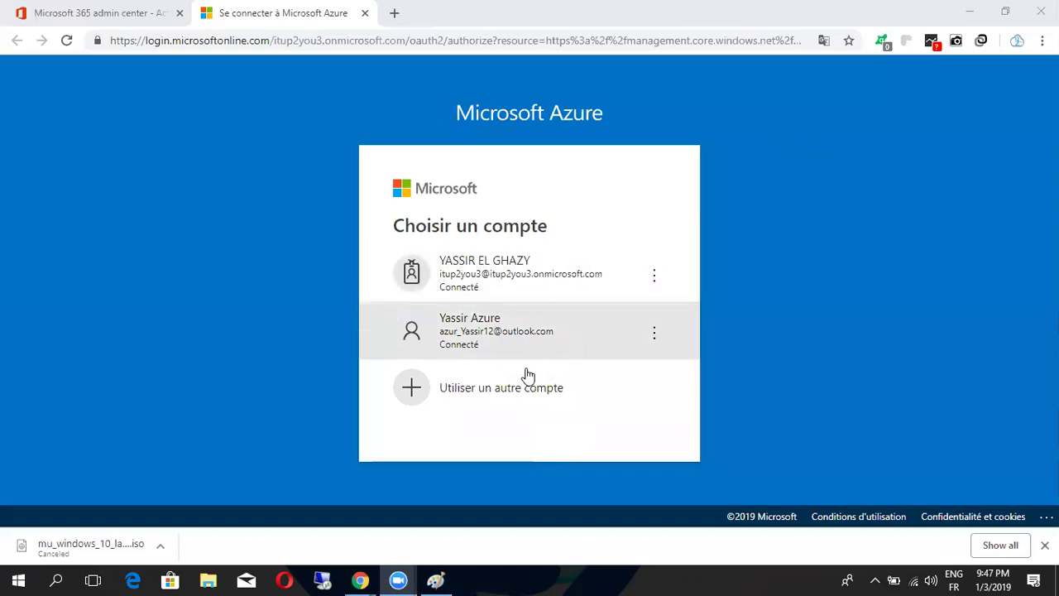
Step: Pick the tenant administrator account to sign in, then select the portal's web address
click(486, 271)
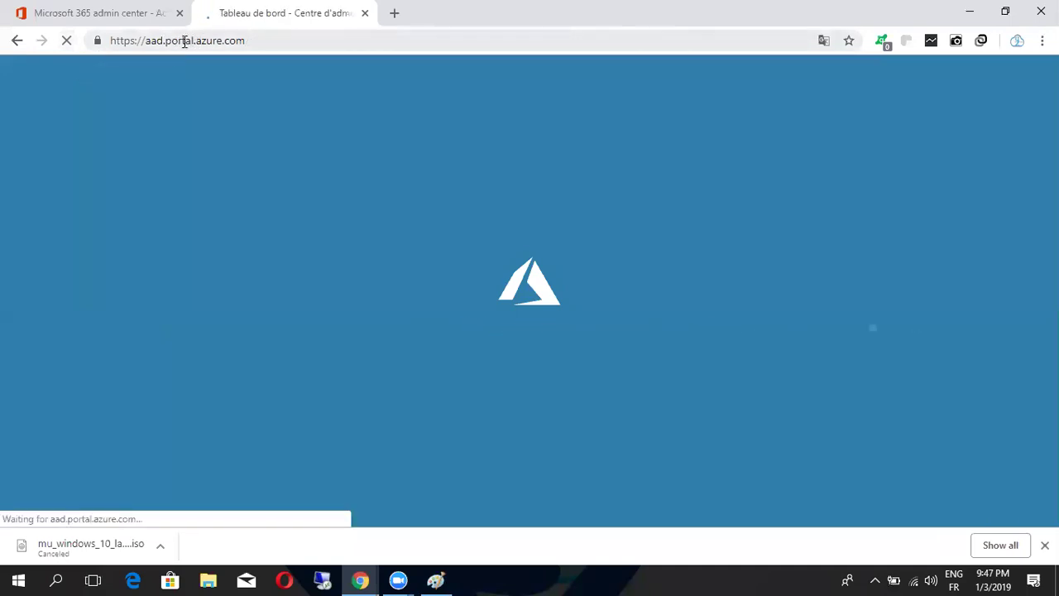
double_click(212, 40)
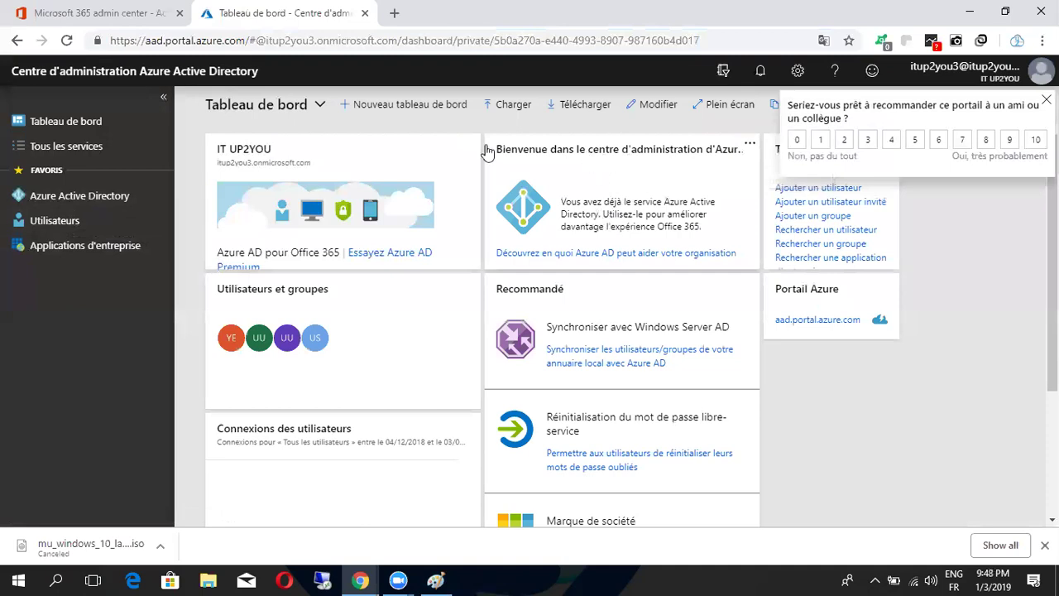
Step: In portal settings, change the language from Français to English and apply it to reload
scroll(864, 248, down, 2)
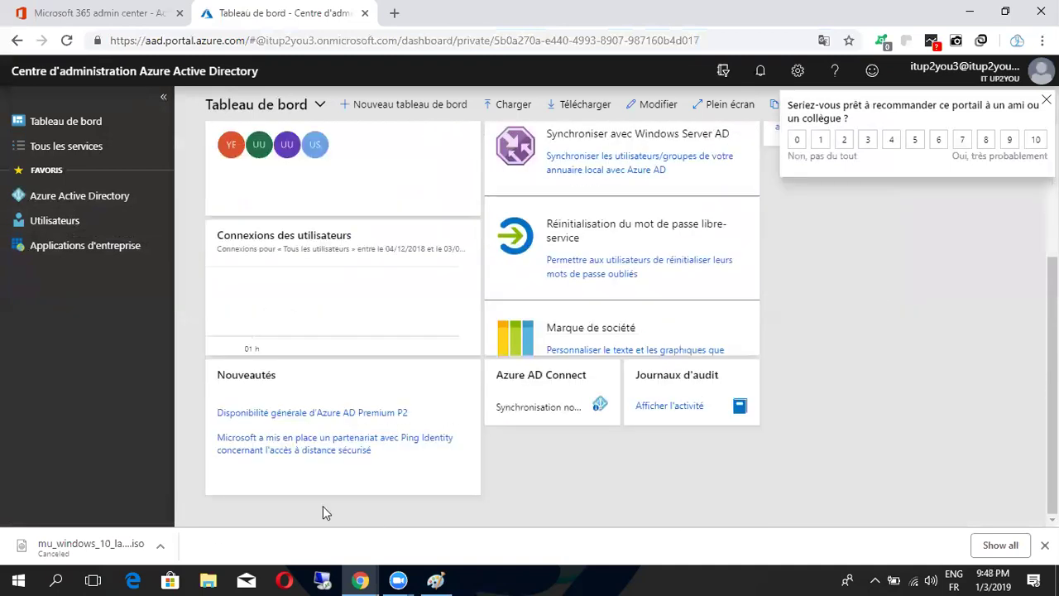
scroll(950, 372, up, 2)
click(992, 75)
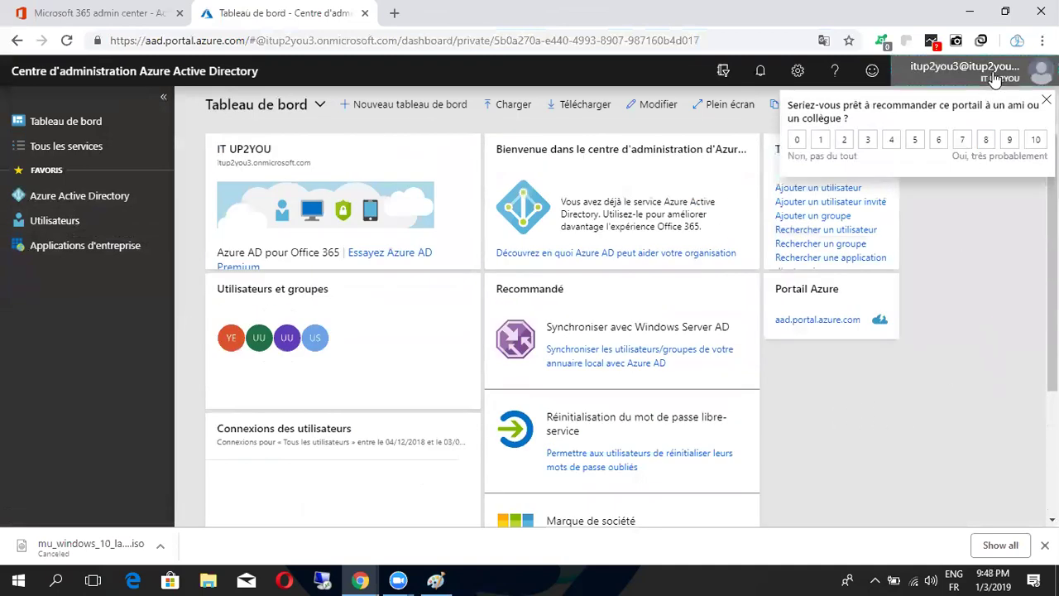
click(874, 72)
click(873, 72)
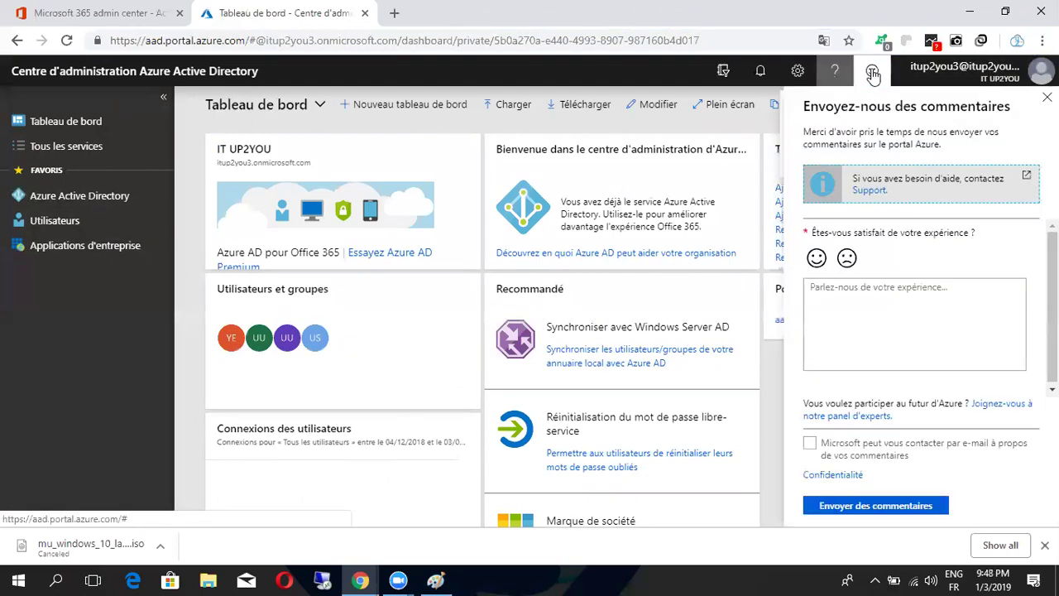
click(799, 72)
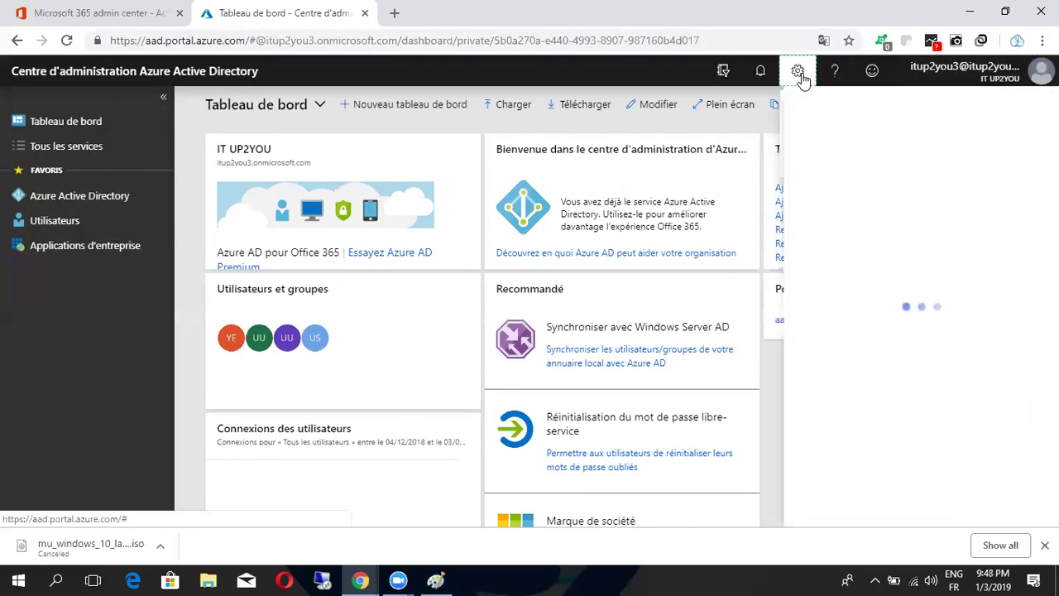
scroll(919, 226, down, 3)
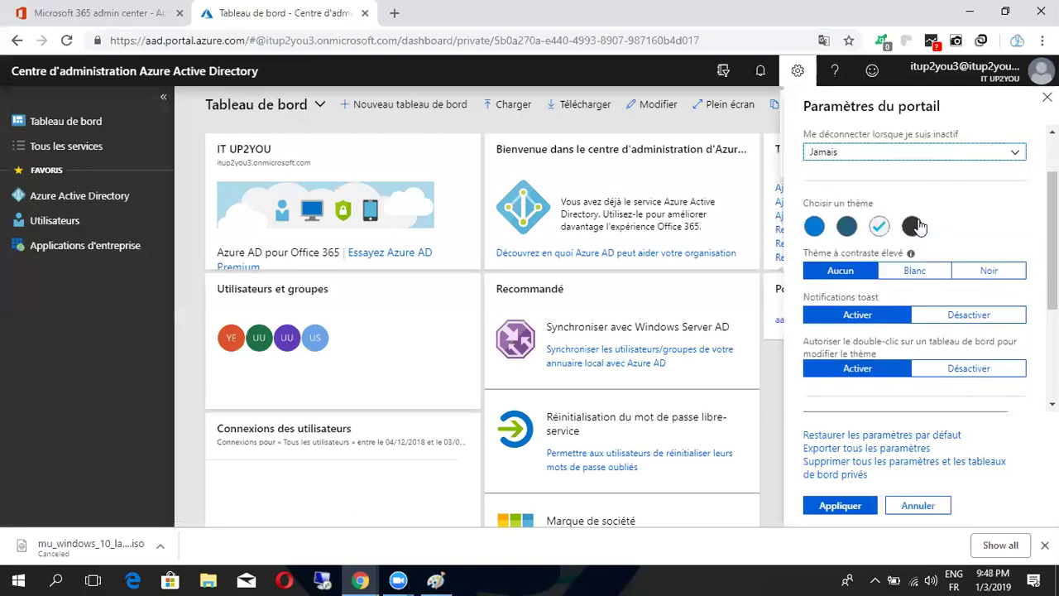
click(929, 254)
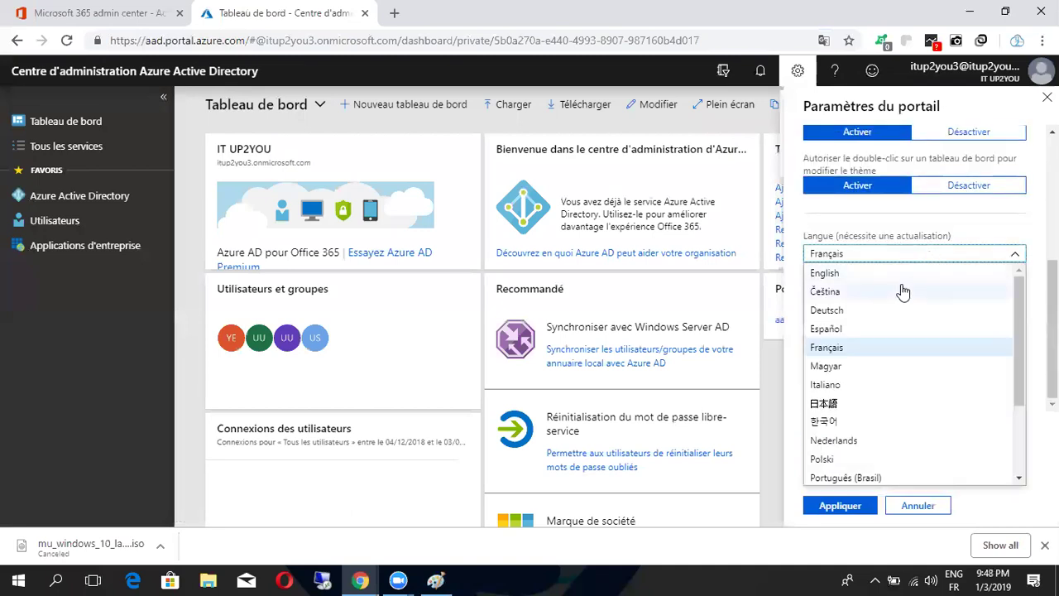
click(890, 277)
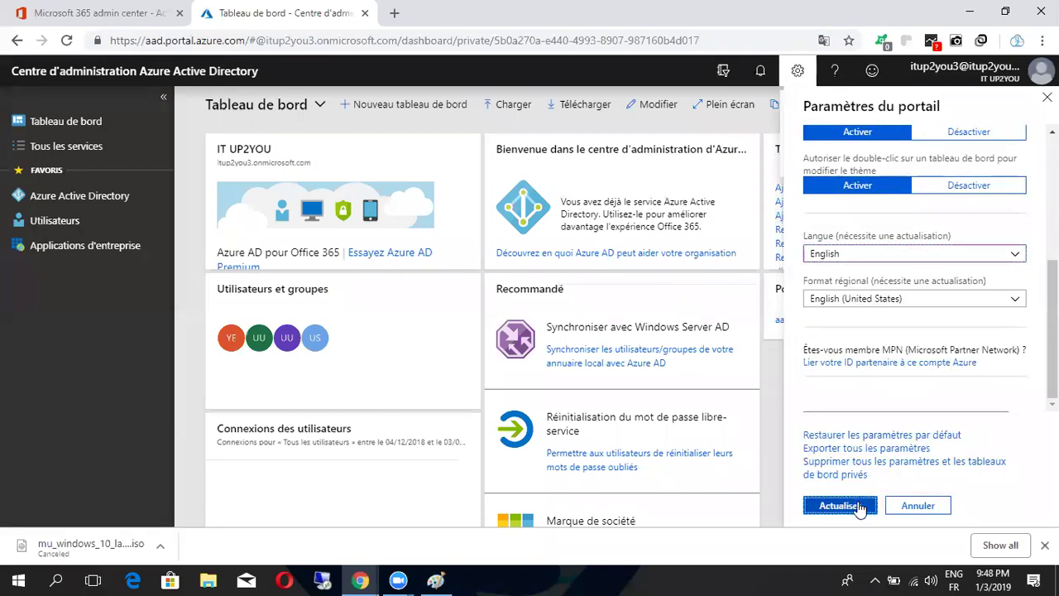
click(851, 504)
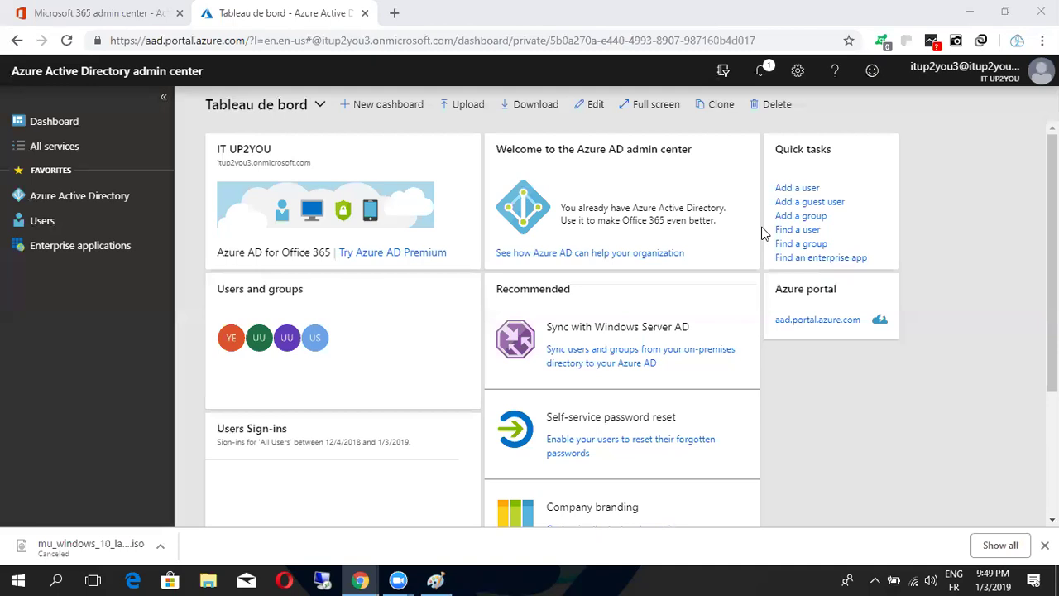
Step: From the Microsoft 365 admin center tab, launch Azure Active Directory under Admin centers again
click(85, 13)
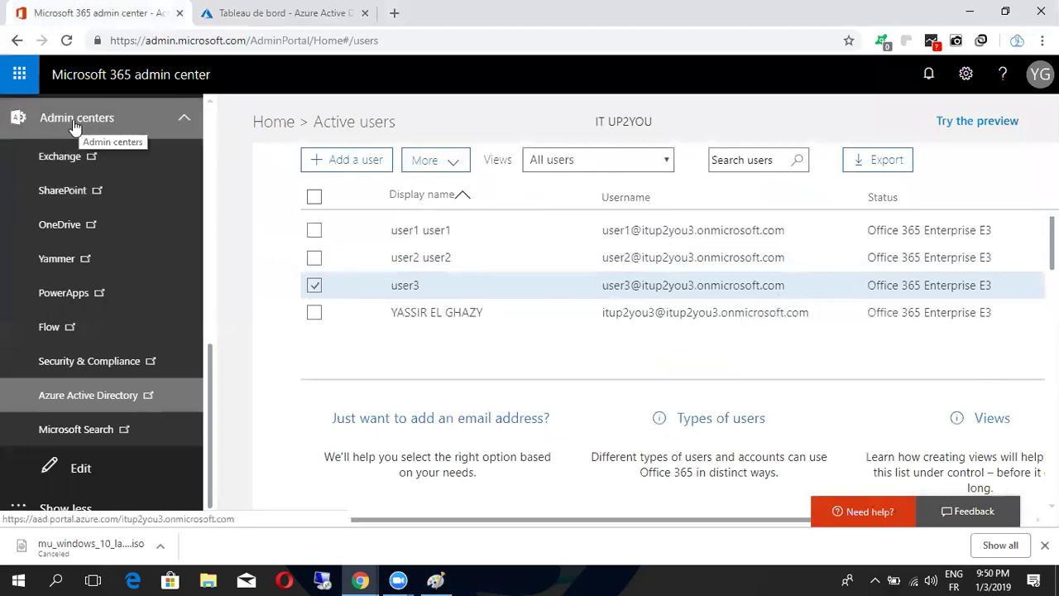
click(81, 401)
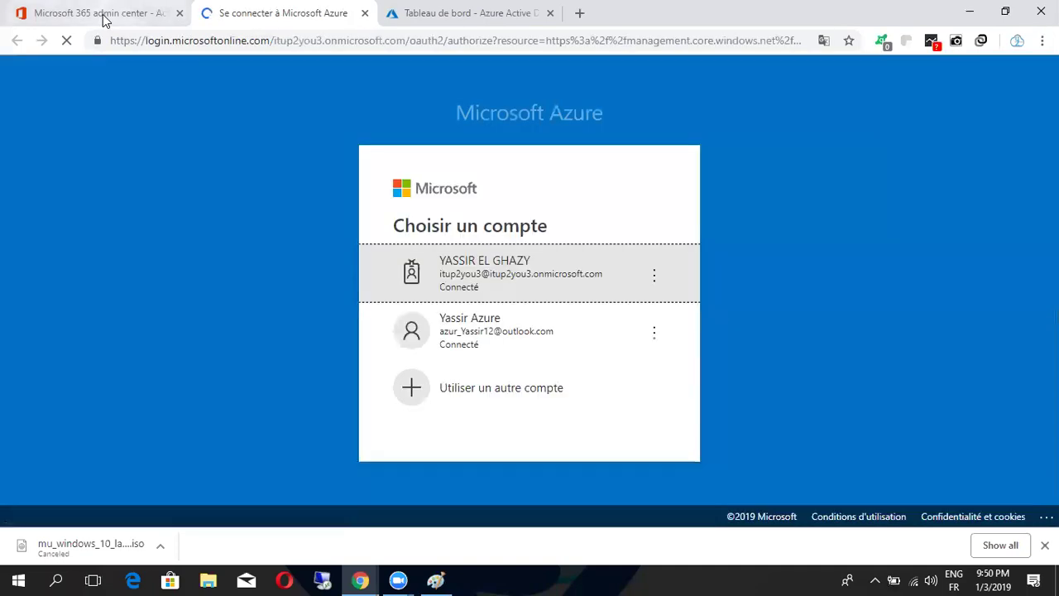
click(102, 17)
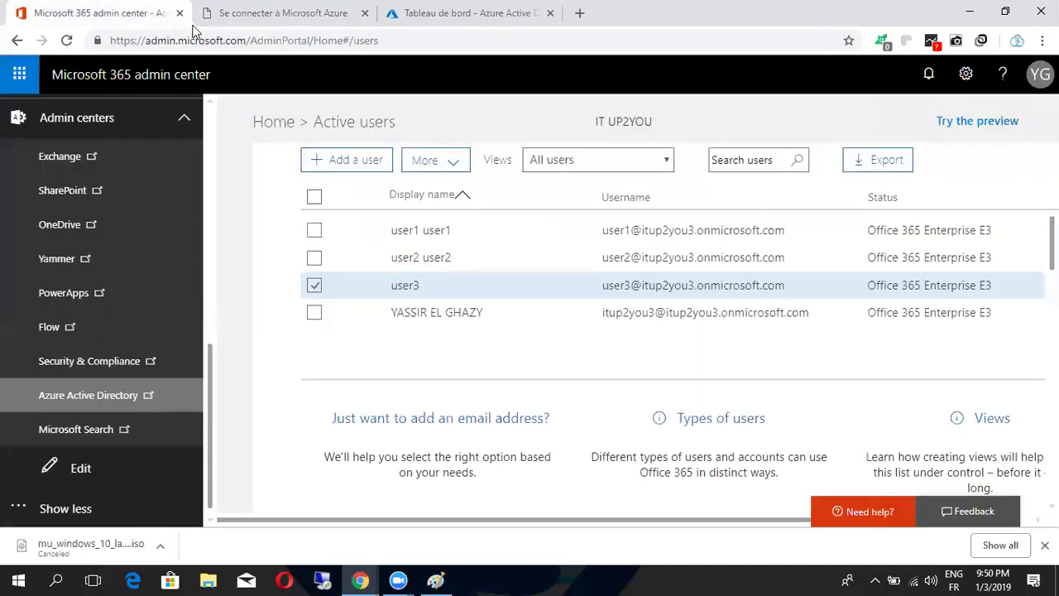
click(273, 15)
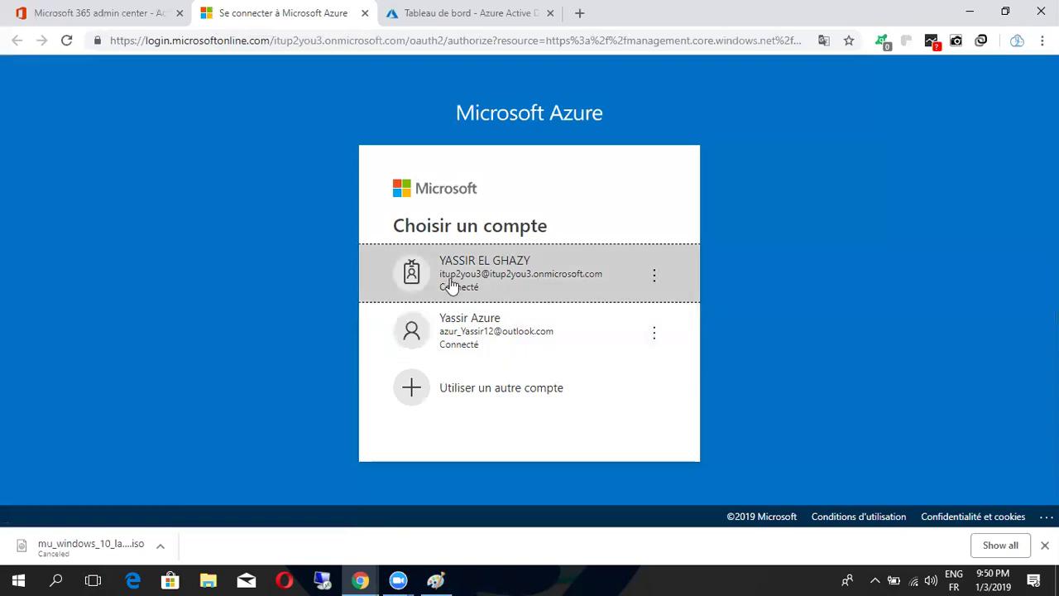
click(106, 13)
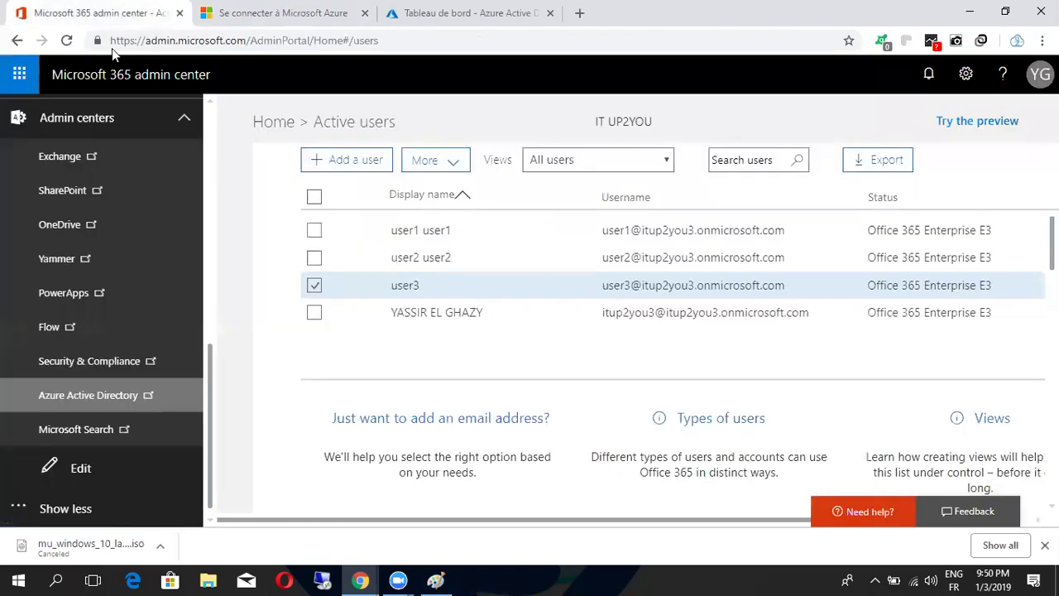
click(1040, 73)
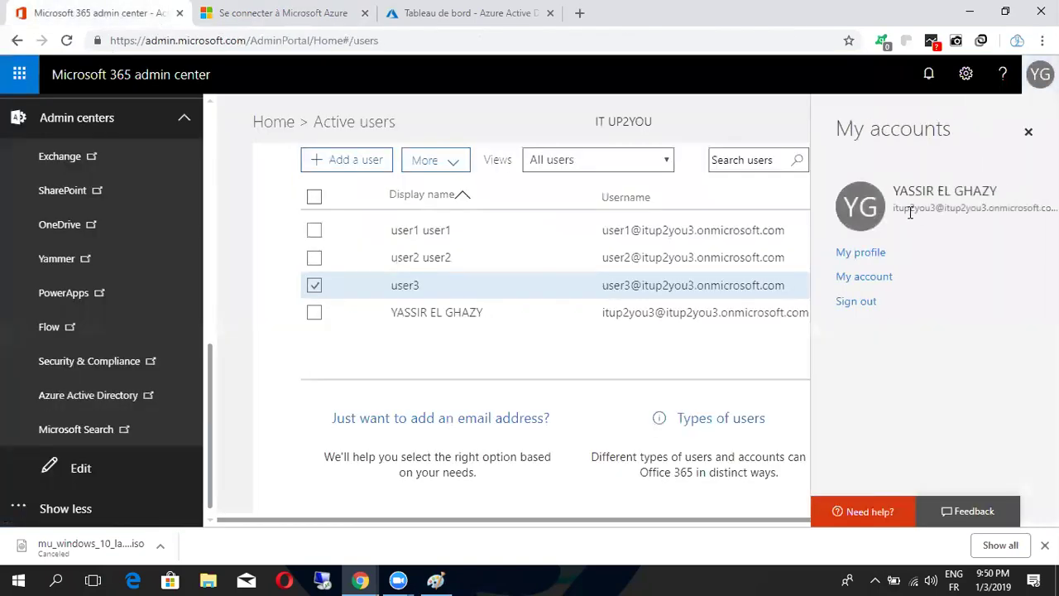
click(220, 21)
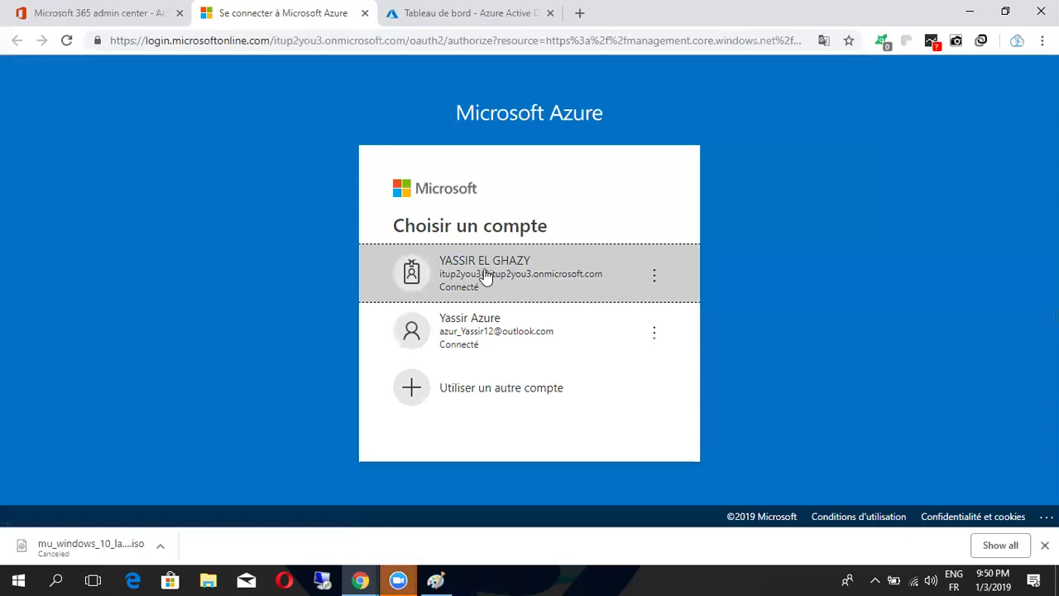
click(487, 276)
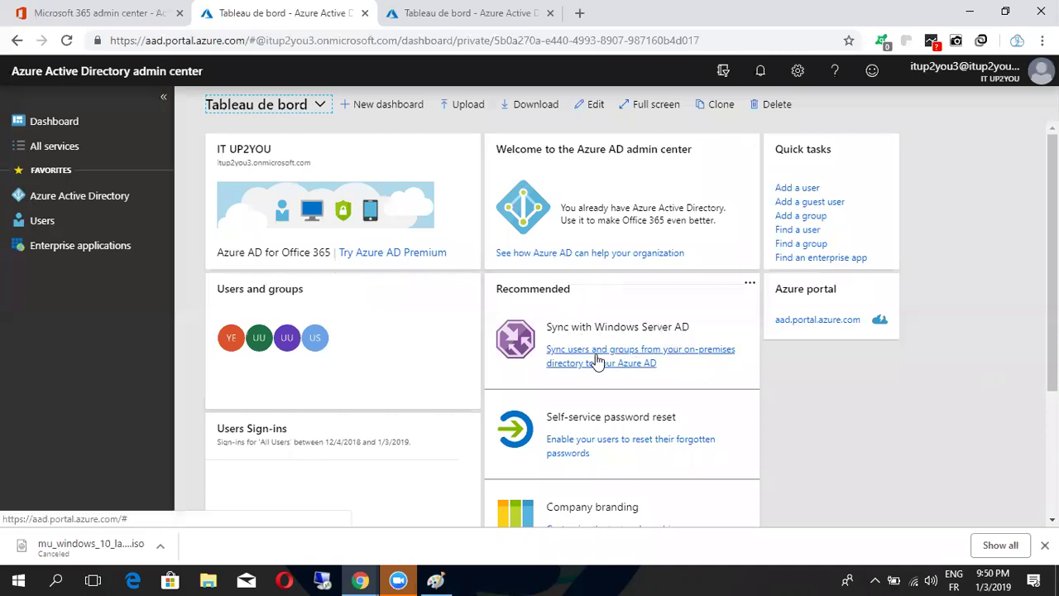
Step: Let the Azure AD dashboard load, then go back to the Microsoft 365 Active users list
scroll(598, 362, down, 3)
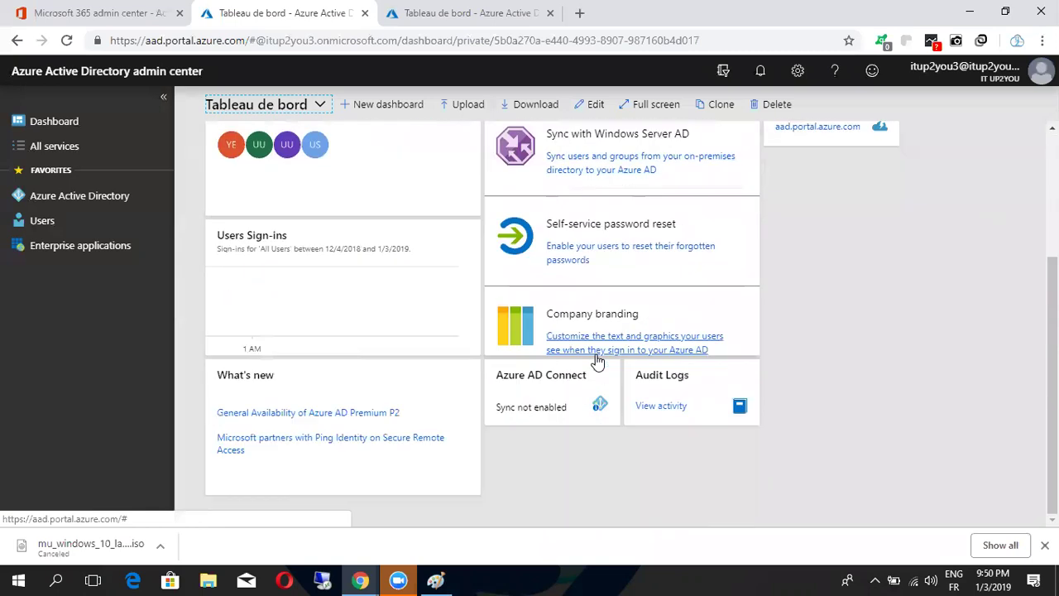
scroll(598, 362, up, 3)
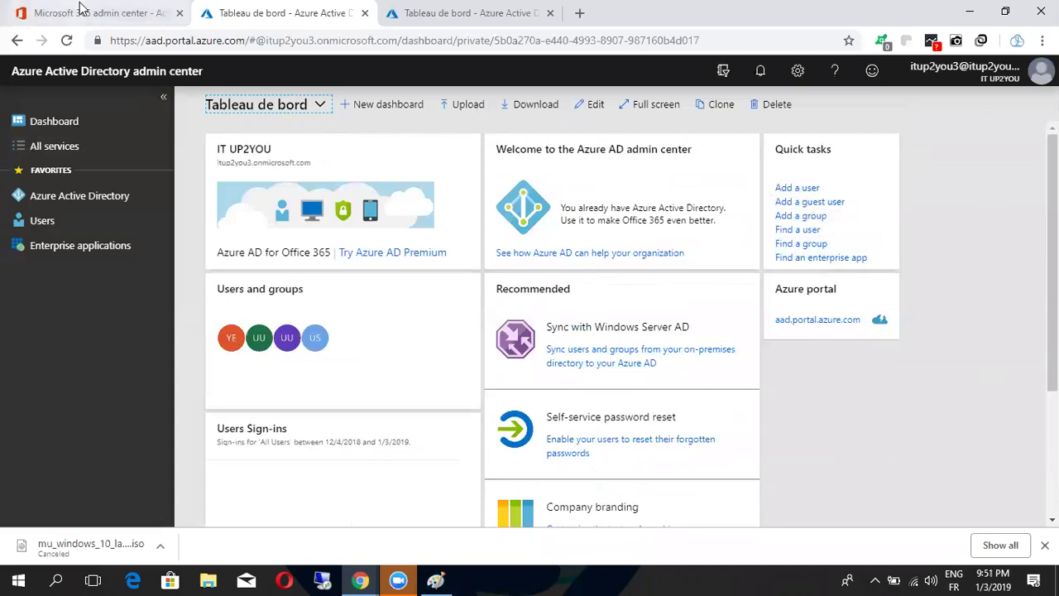
key(ctrl+1)
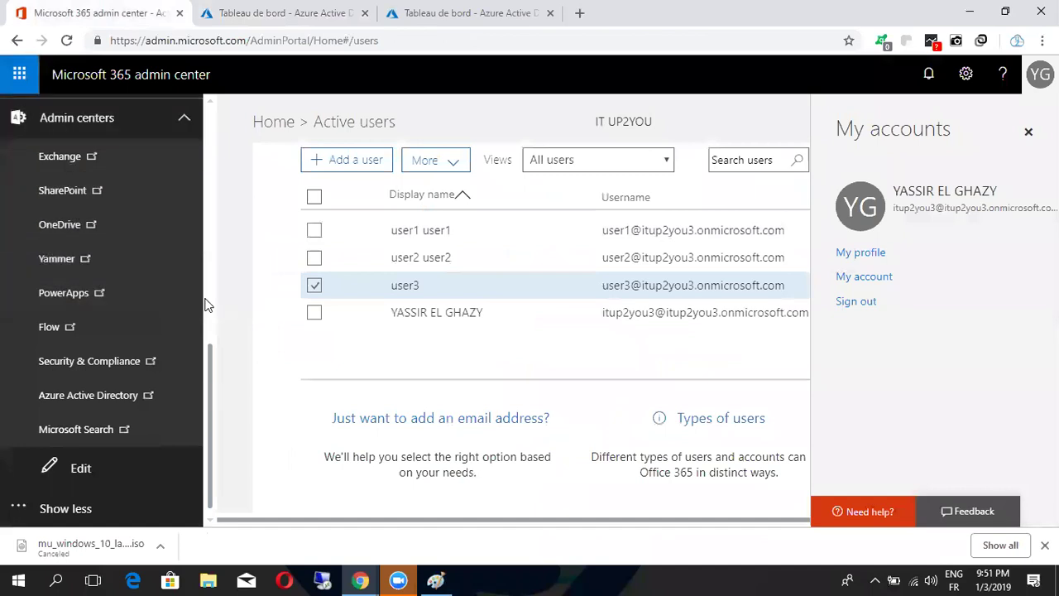
scroll(138, 263, up, 3)
scroll(138, 263, up, 1)
scroll(138, 263, up, 5)
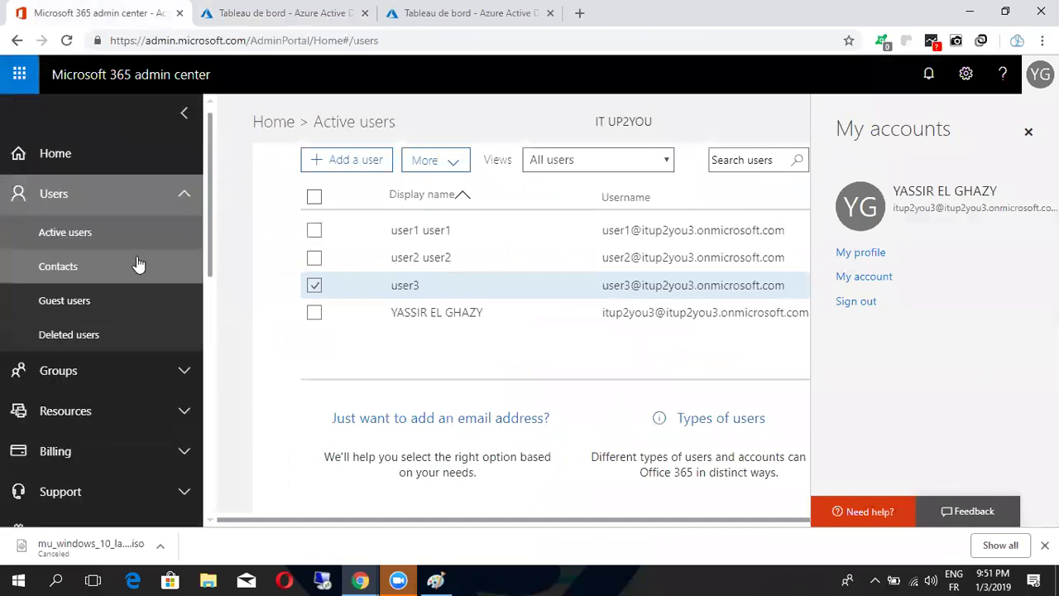
Step: In Paint, draw a new lower-left rectangle labelled 1000
key(alt+Tab)
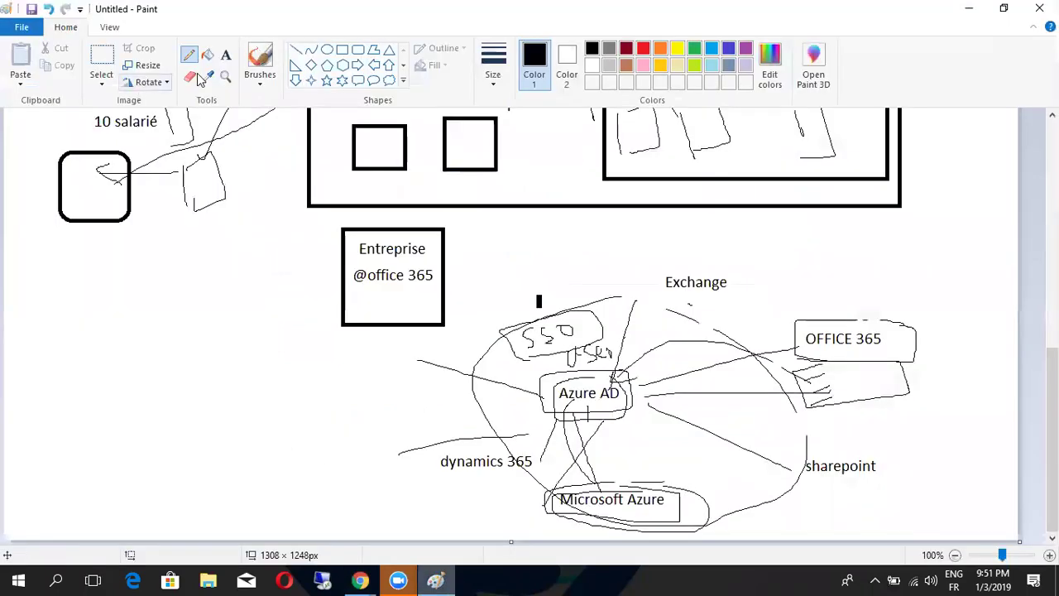
drag(71, 391, 223, 504)
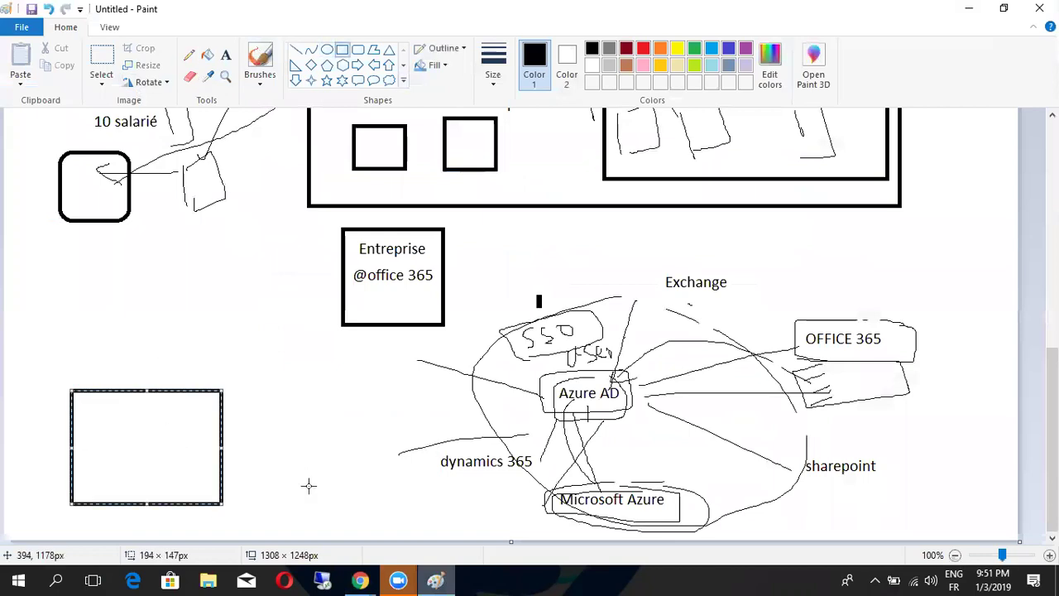
click(226, 55)
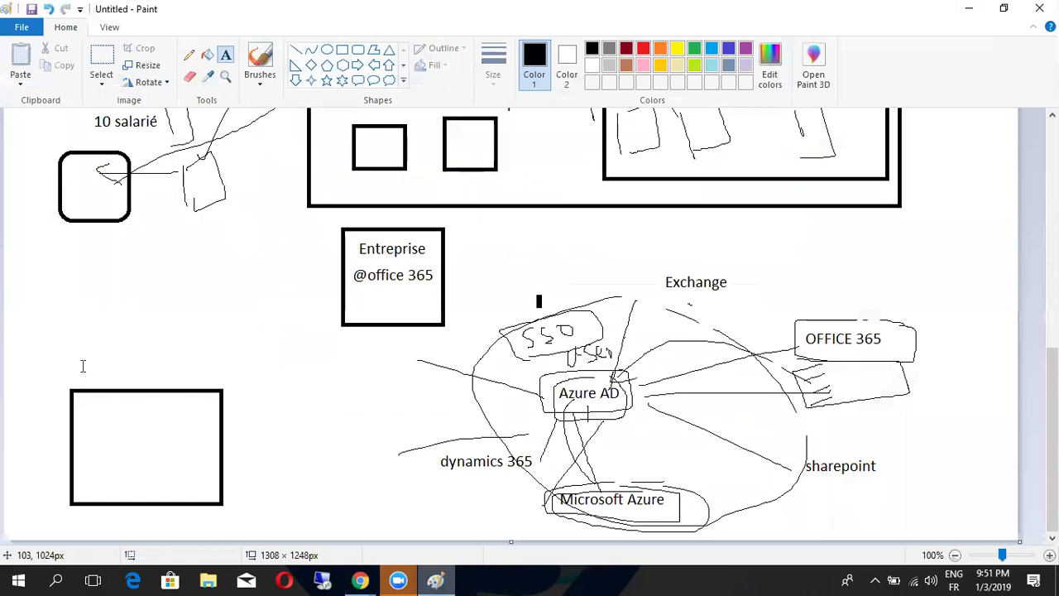
click(84, 366)
text(1000)
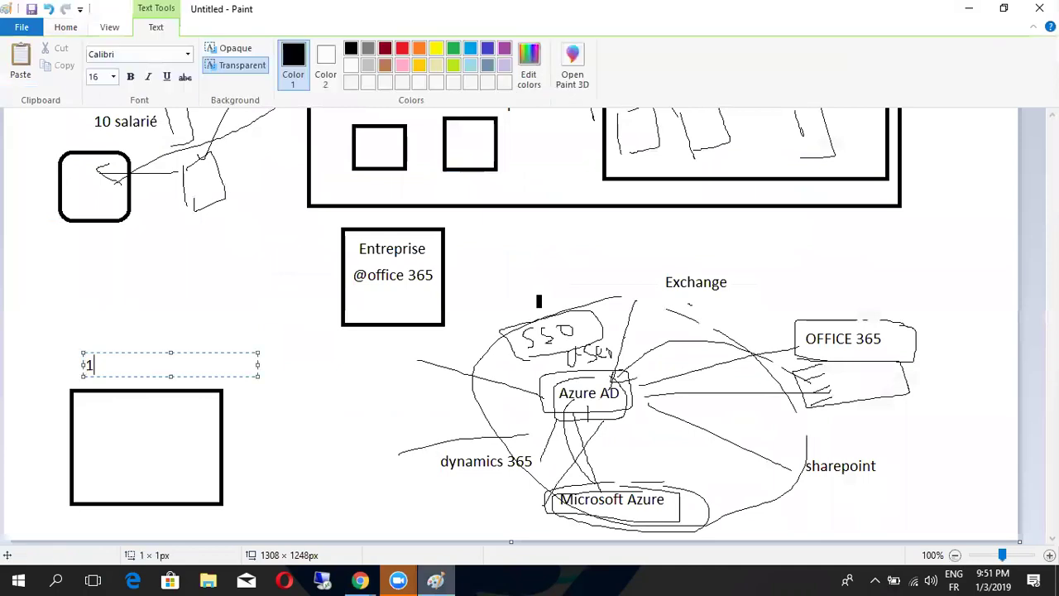
click(217, 296)
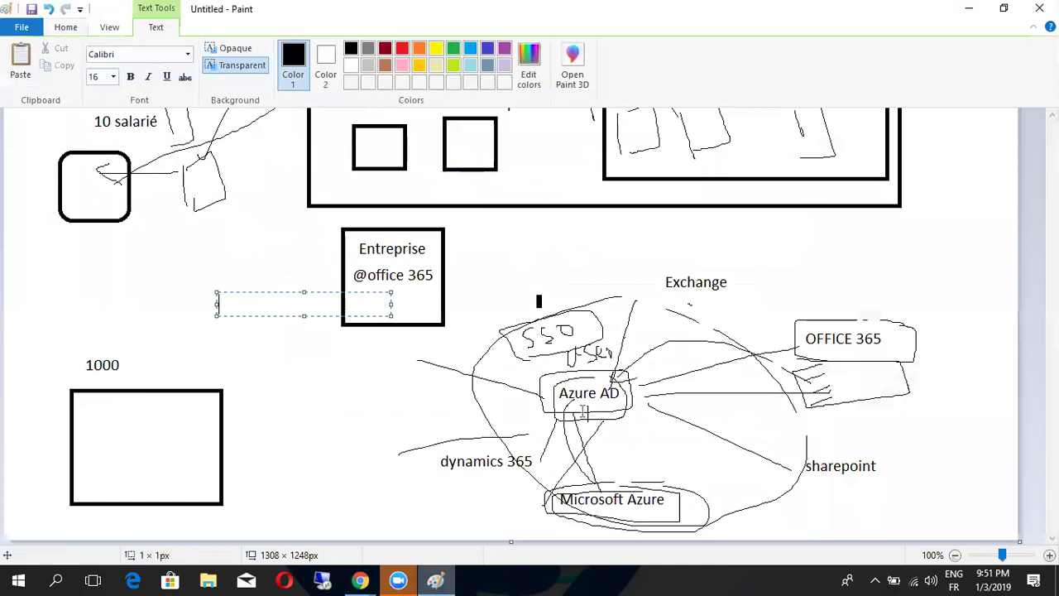
click(246, 338)
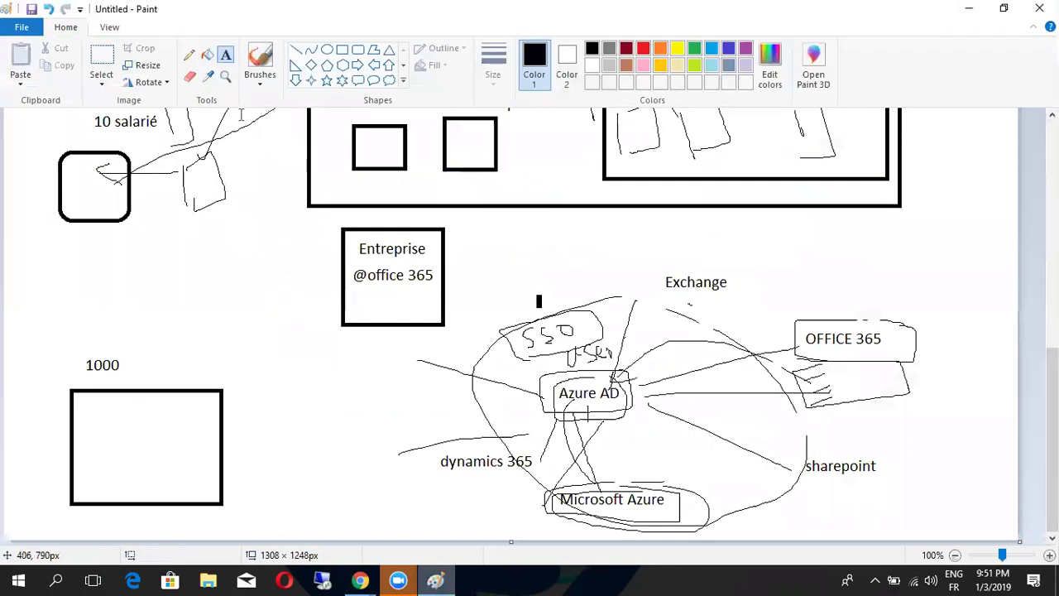
Step: Draw pencil lines linking the 1000 label to the Azure AD box, then return to the browser
click(188, 54)
mouse_move(130, 367)
mouse_down()
mouse_move(269, 337)
mouse_move(616, 382)
mouse_up()
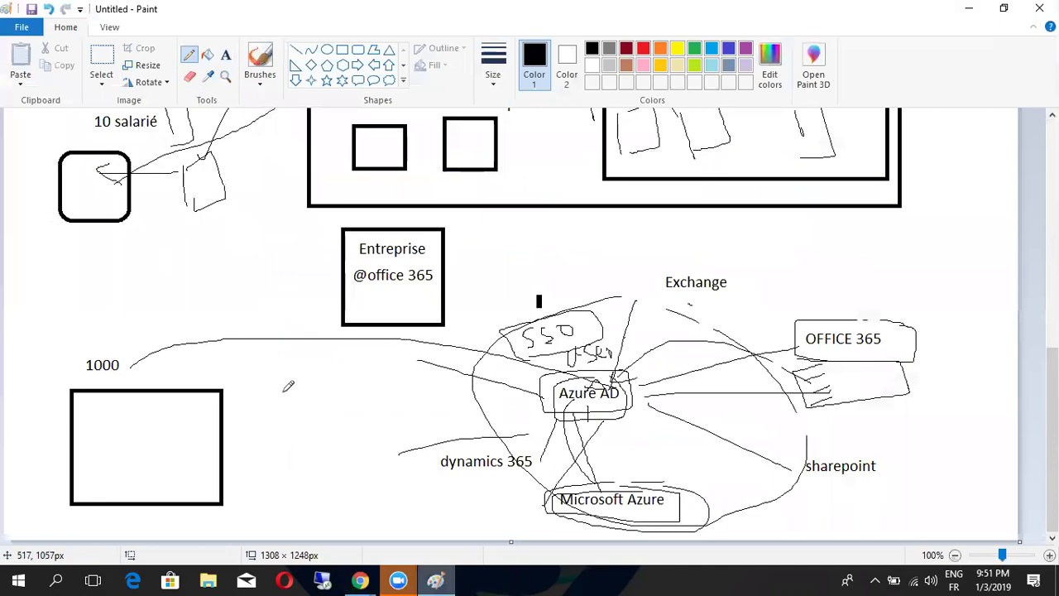
mouse_move(130, 370)
mouse_down()
mouse_move(118, 382)
mouse_move(85, 378)
mouse_up()
mouse_move(68, 350)
mouse_down()
mouse_move(138, 359)
mouse_move(140, 370)
mouse_up()
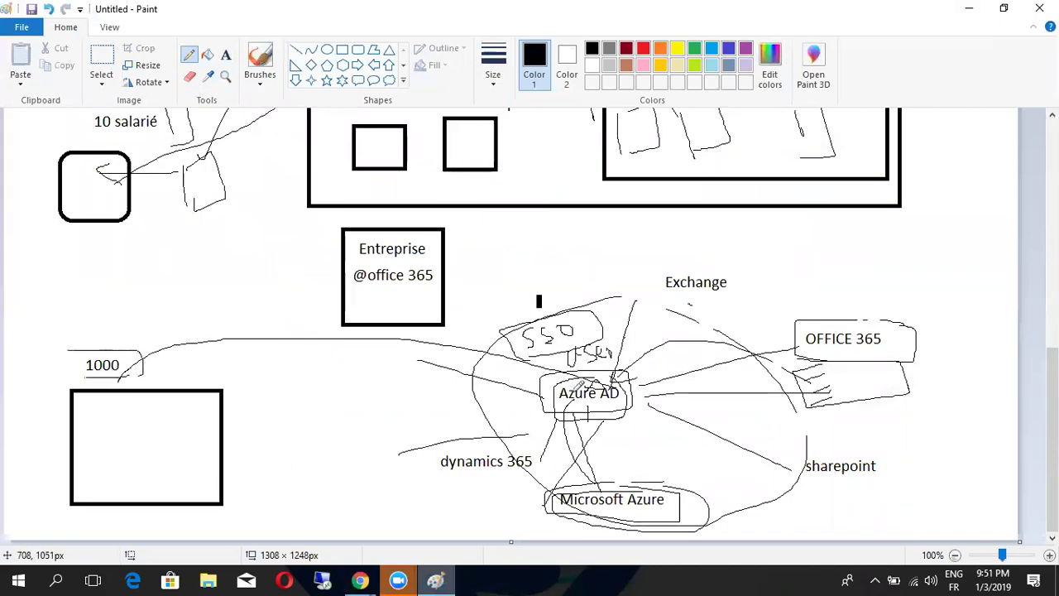
click(375, 579)
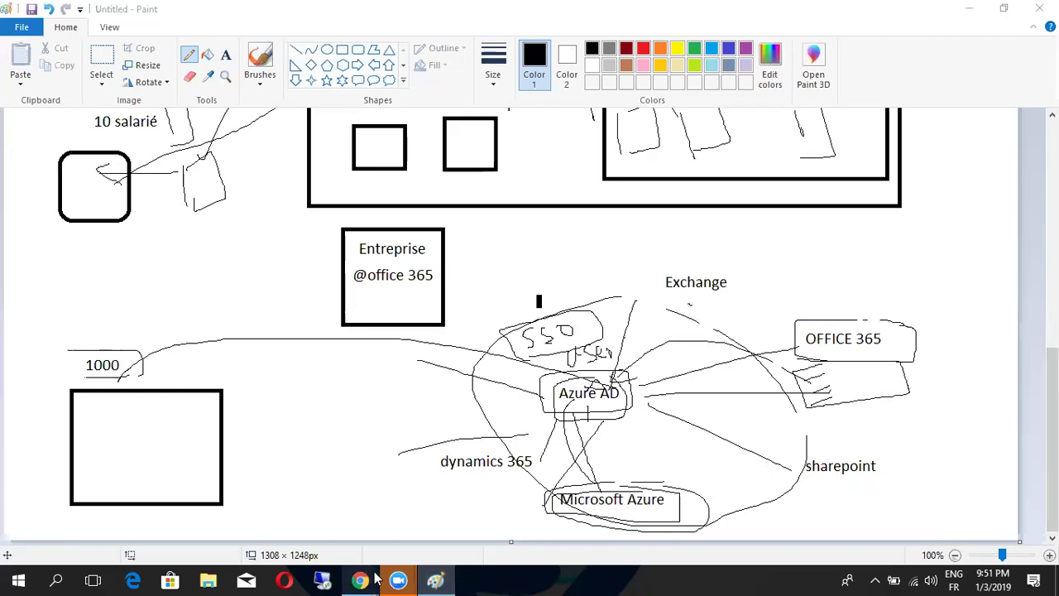
click(317, 506)
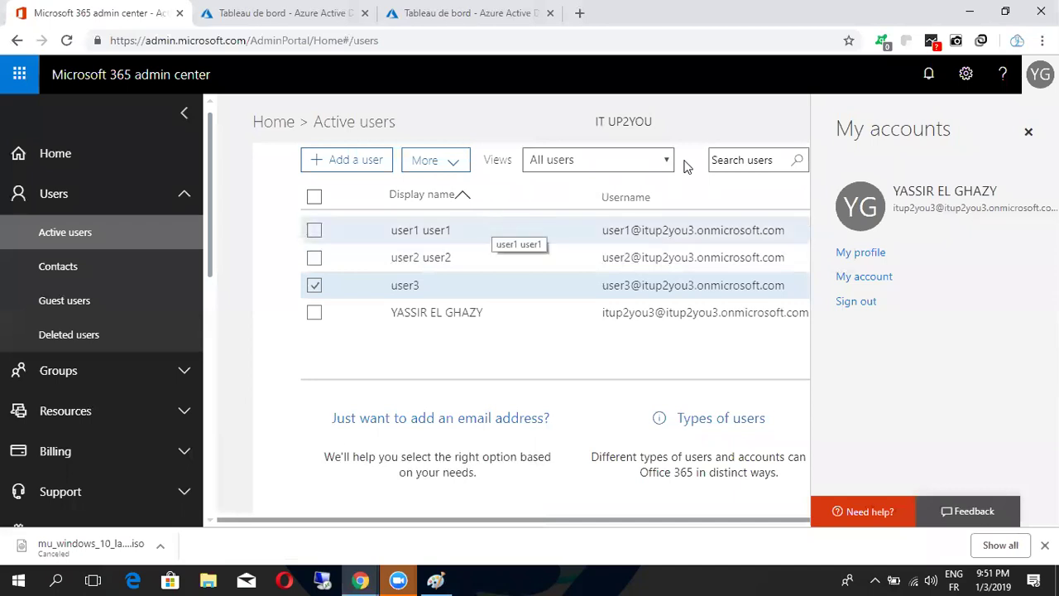
Step: Close the account details panel and move to the Azure AD dashboard tab
click(1028, 132)
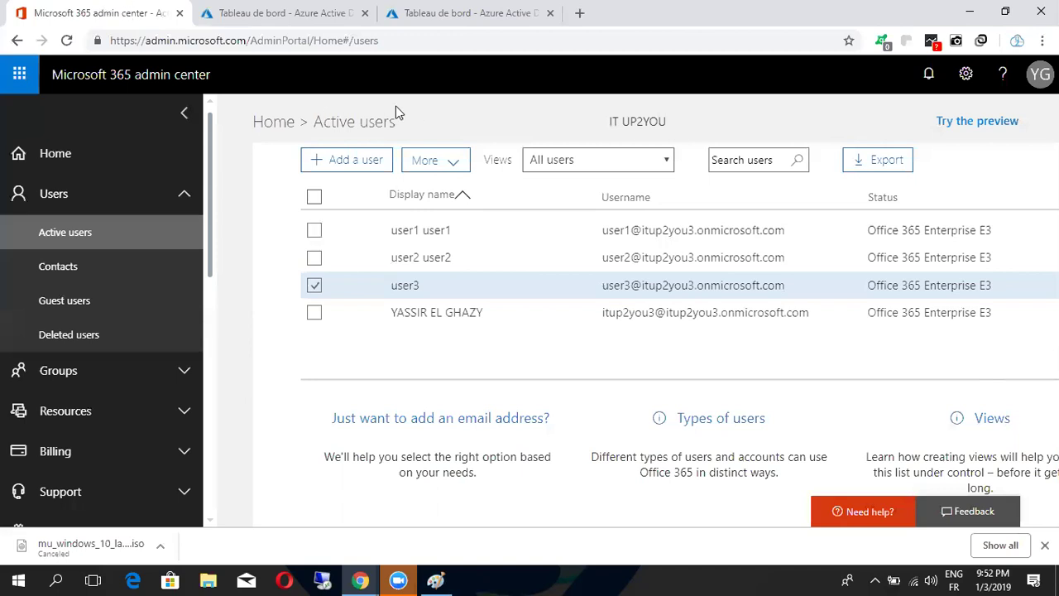
key(ctrl+Tab)
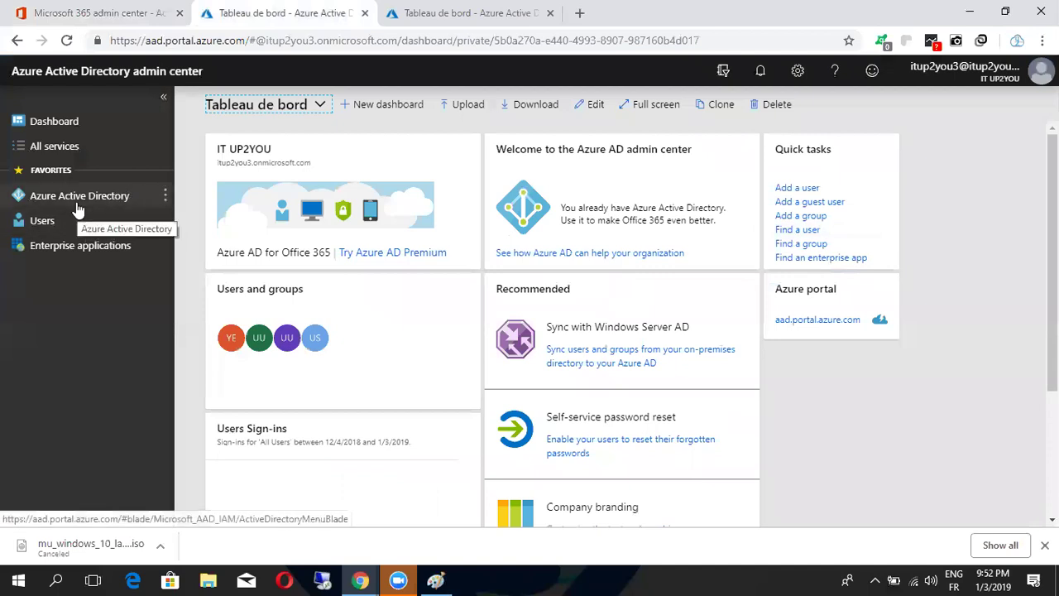
Step: Start a new user, enter the name 'test', and begin the user name with 'te'
click(796, 189)
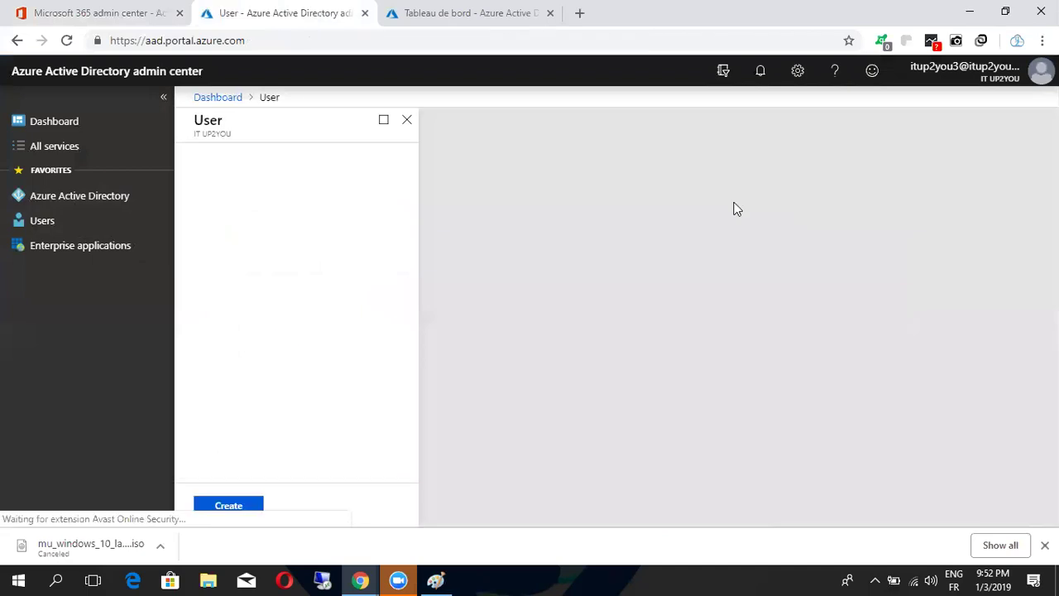
click(158, 14)
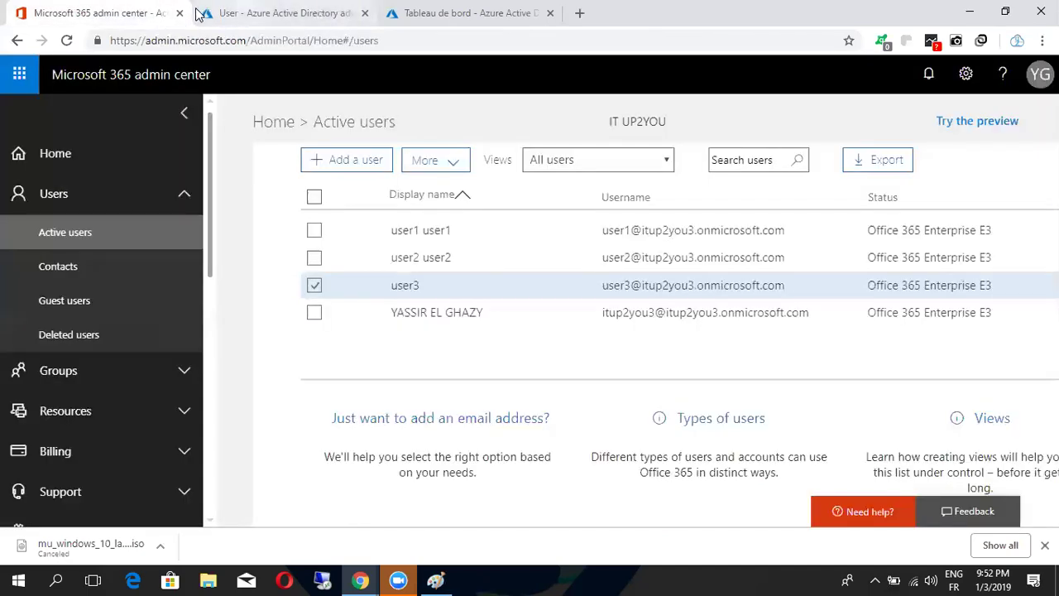
click(239, 13)
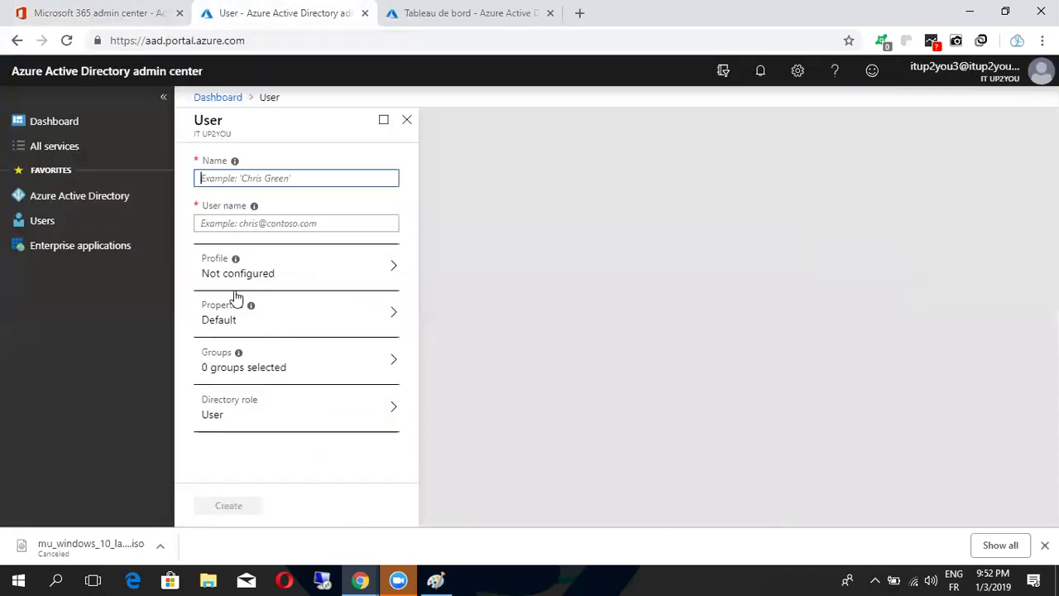
right_click(265, 185)
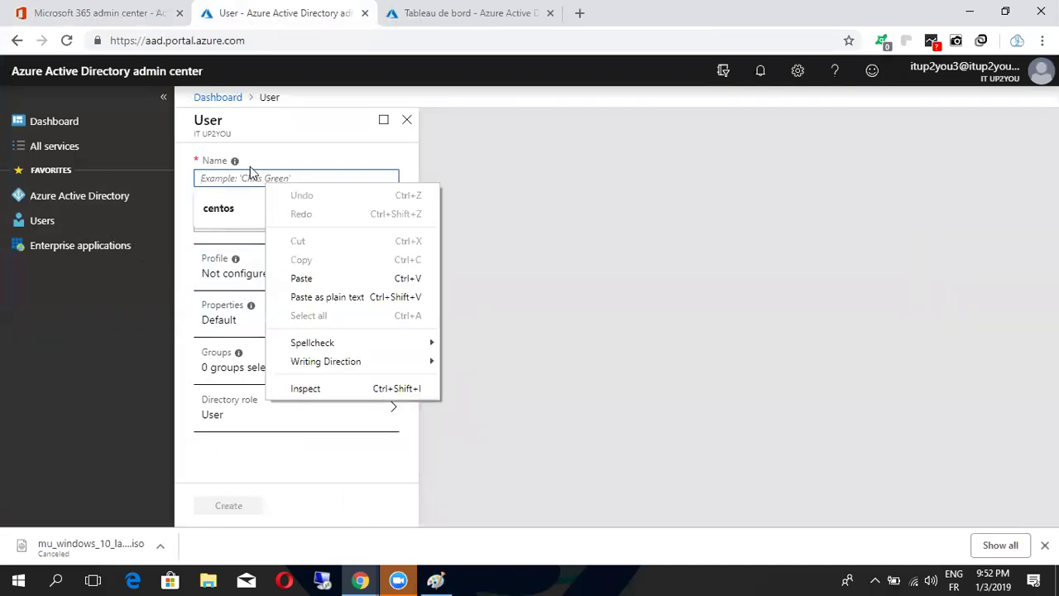
click(230, 177)
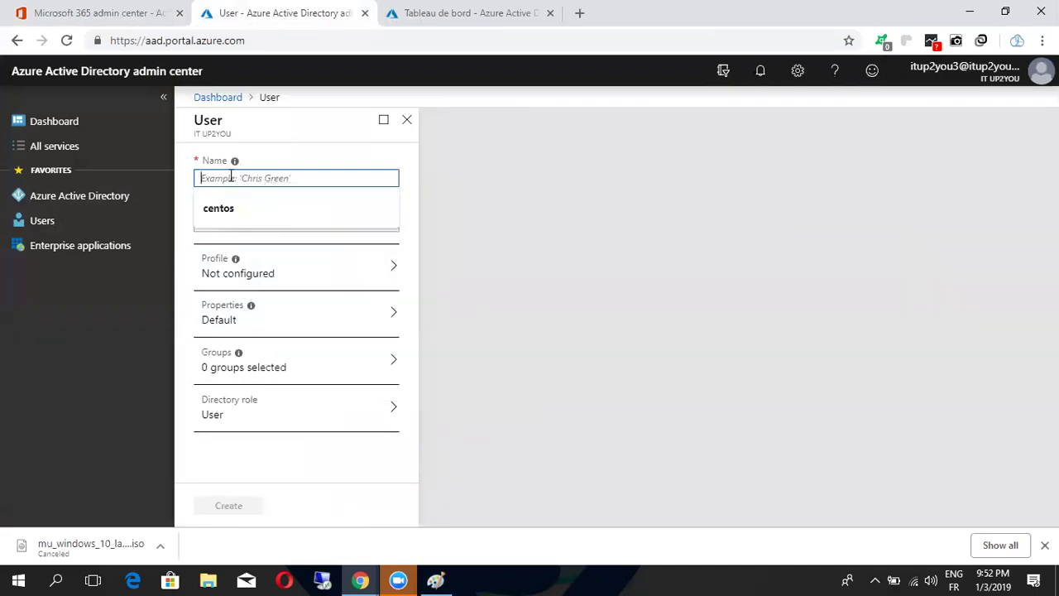
text(te)
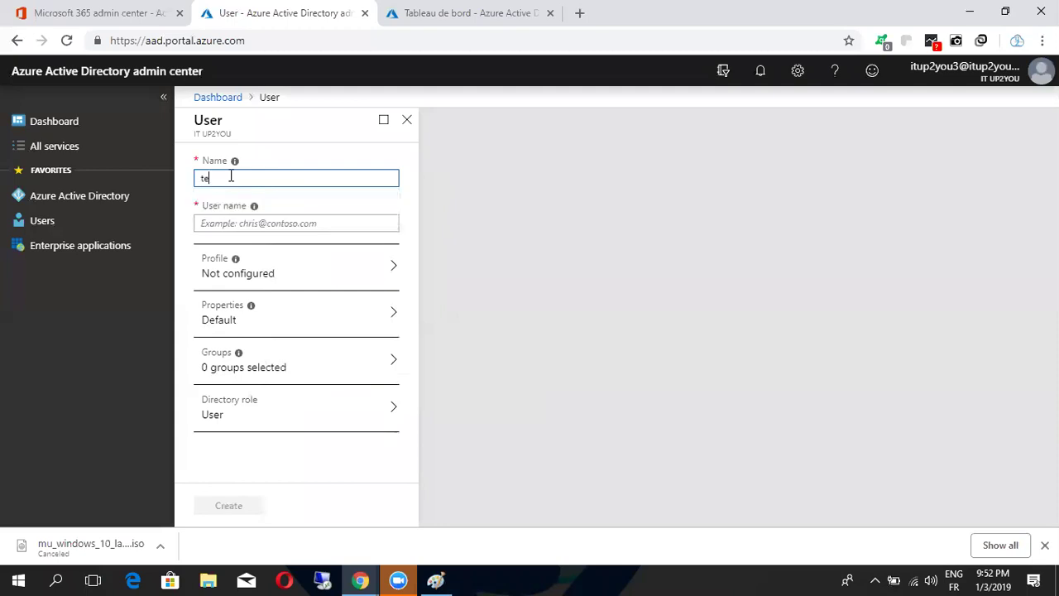
text(st)
click(263, 225)
text(te)
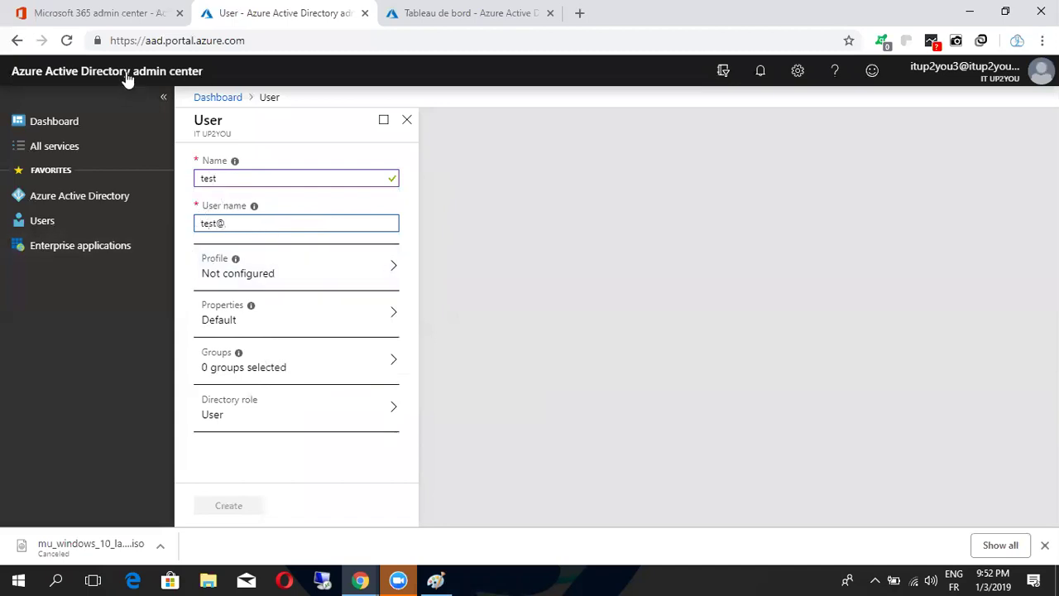
Step: Copy the admin account's e-mail address from My accounts and paste it into the user name
click(136, 14)
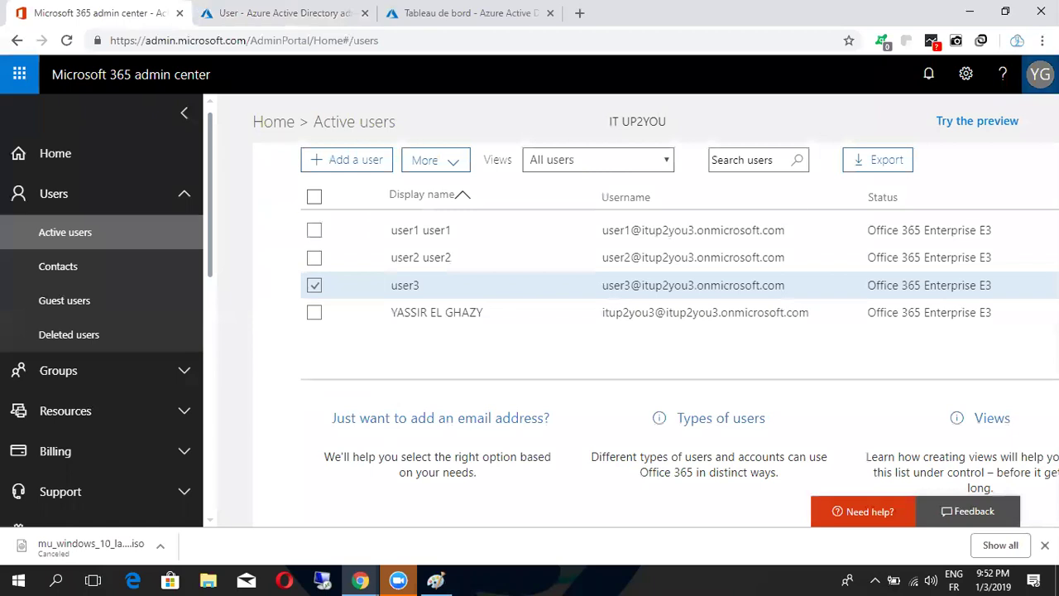
click(1040, 74)
triple_click(970, 207)
right_click(970, 207)
click(737, 217)
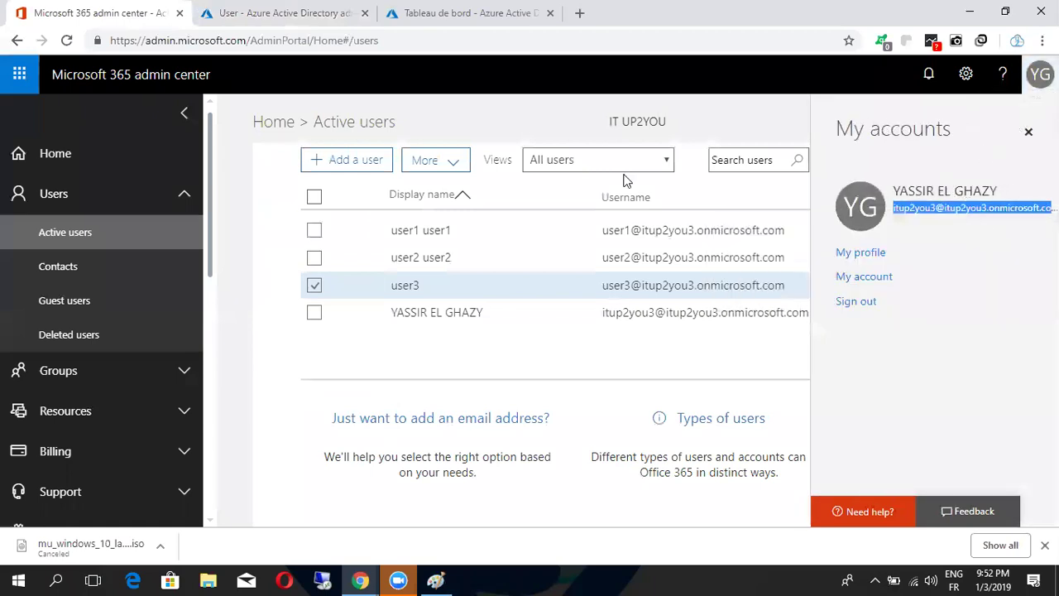
click(213, 20)
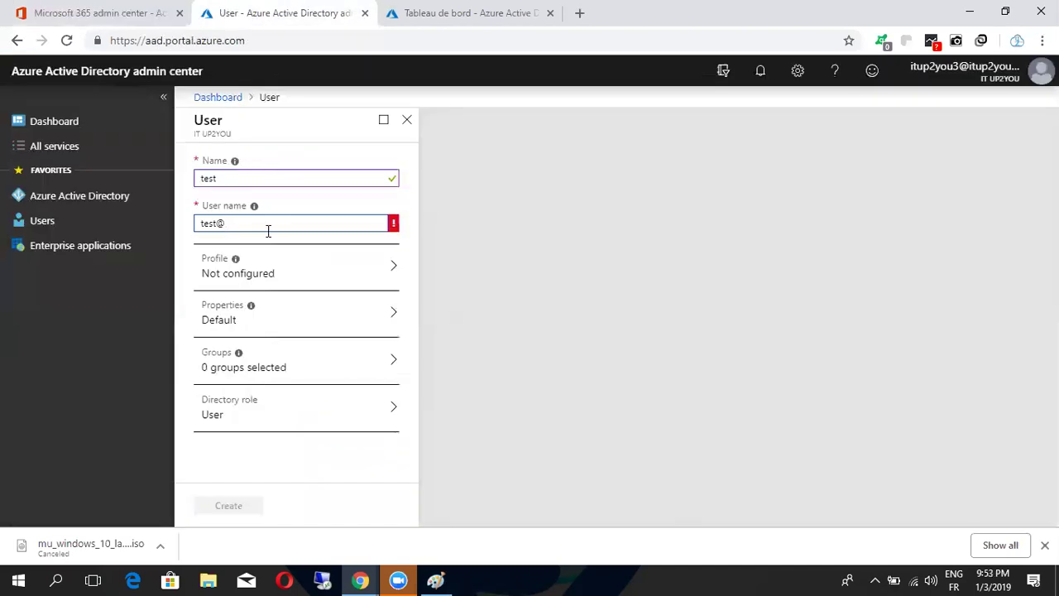
key(ctrl+v)
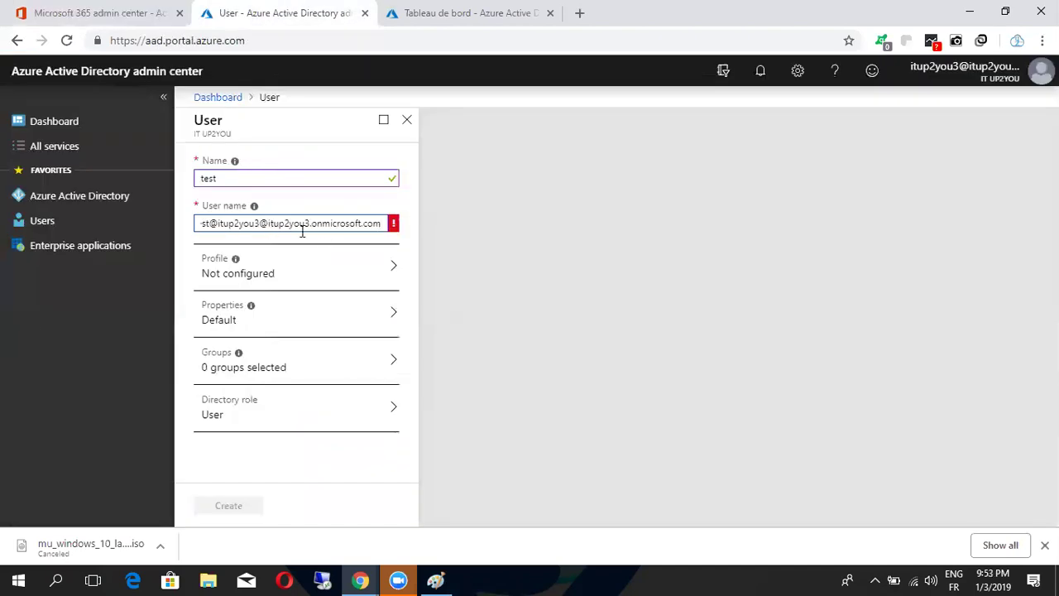
Step: Delete the duplicated account prefix so the user name reads test@ plus the onmicrosoft domain, then validate
drag(268, 223, 230, 228)
key(BackSpace)
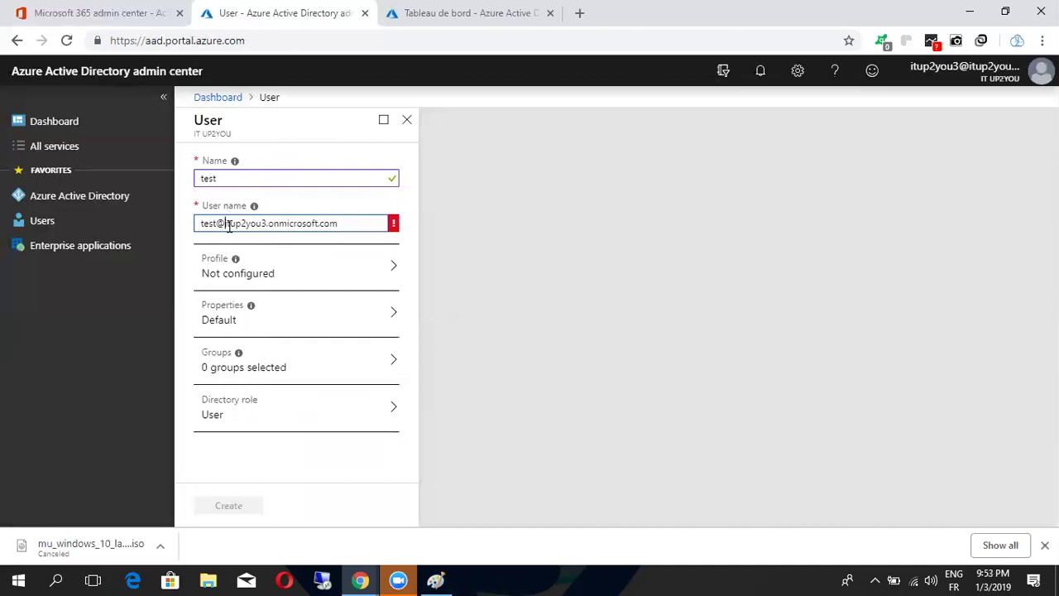
click(256, 224)
drag(347, 225, 302, 224)
double_click(258, 225)
triple_click(257, 225)
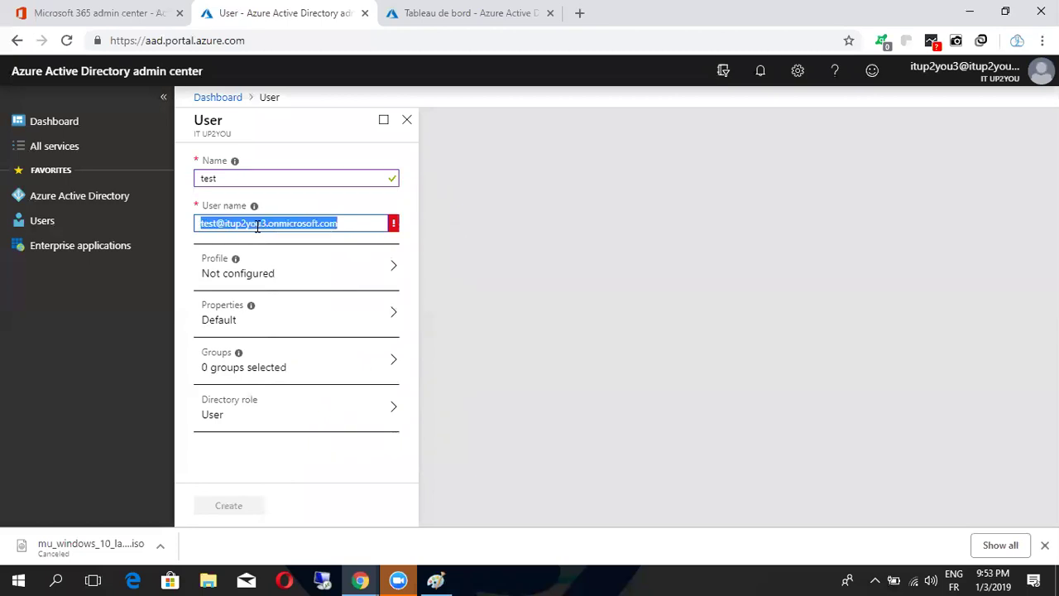
double_click(281, 221)
click(280, 223)
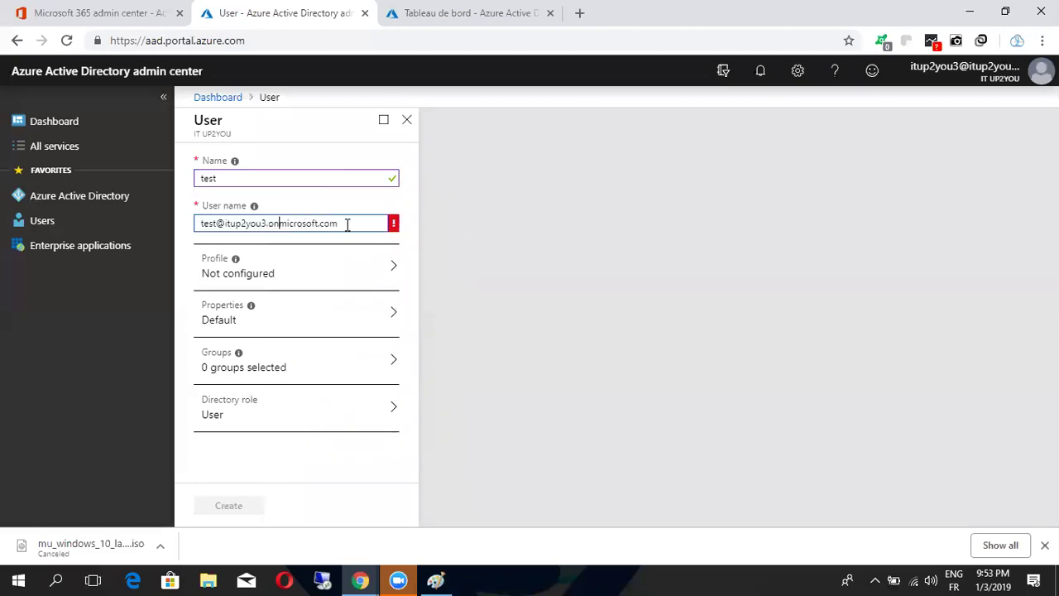
drag(348, 221, 226, 219)
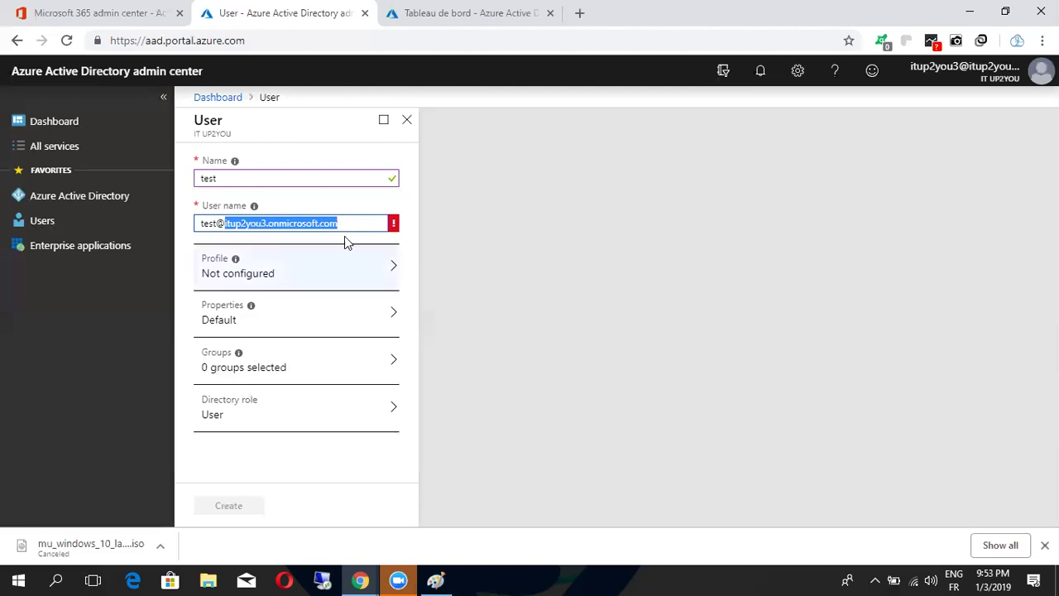
click(356, 204)
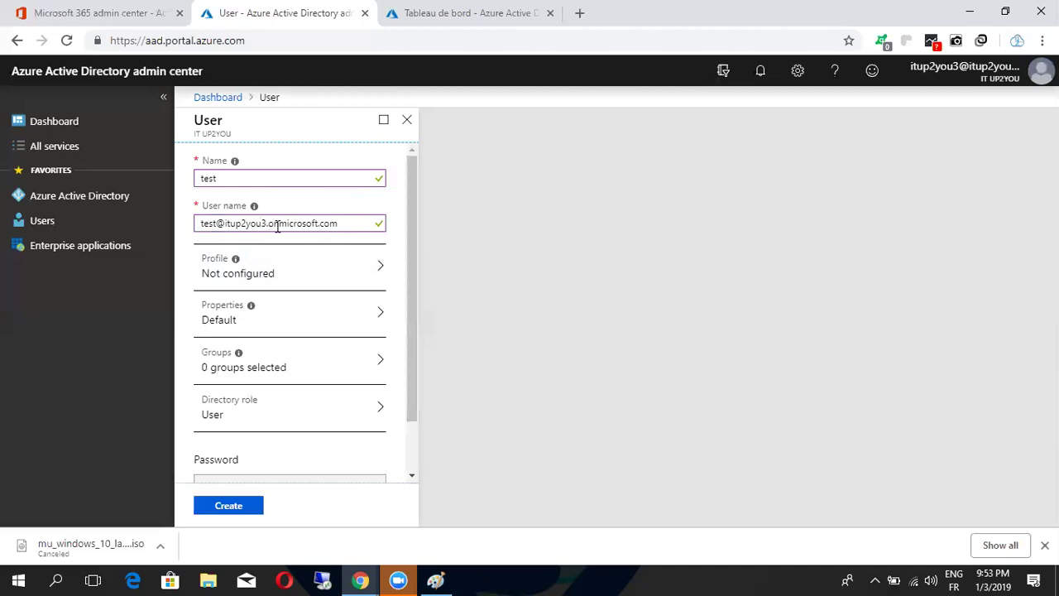
drag(340, 223, 223, 225)
click(223, 225)
Step: Finish the new user form and create the user named 'test'
click(101, 16)
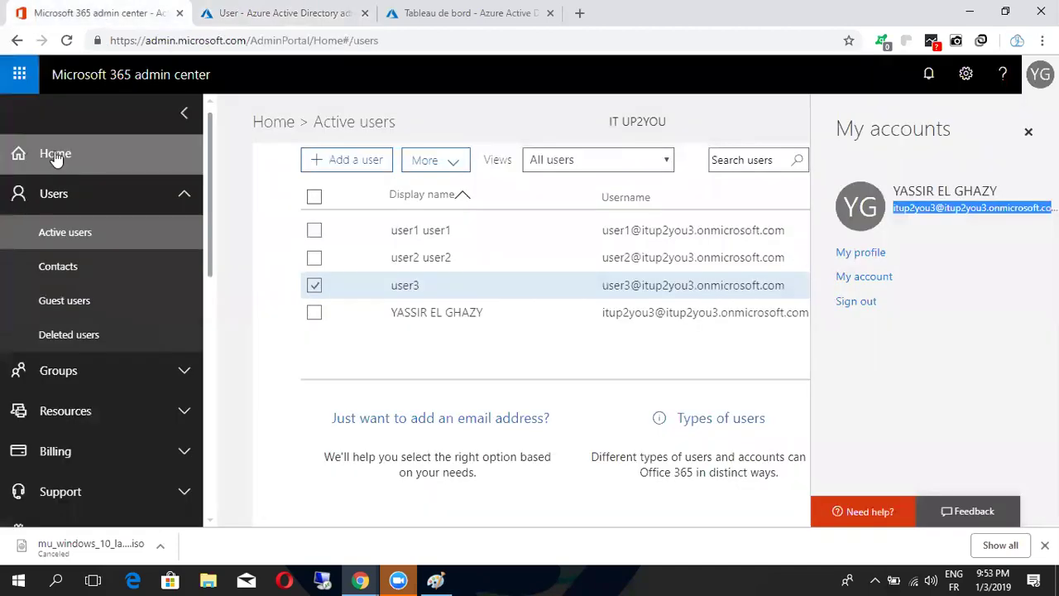
click(20, 75)
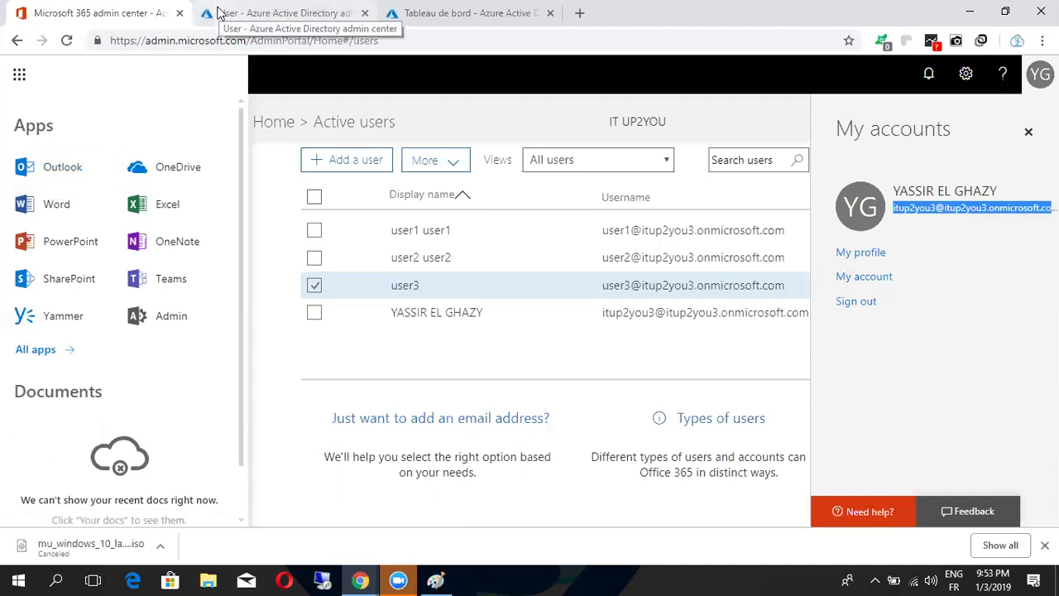
click(219, 12)
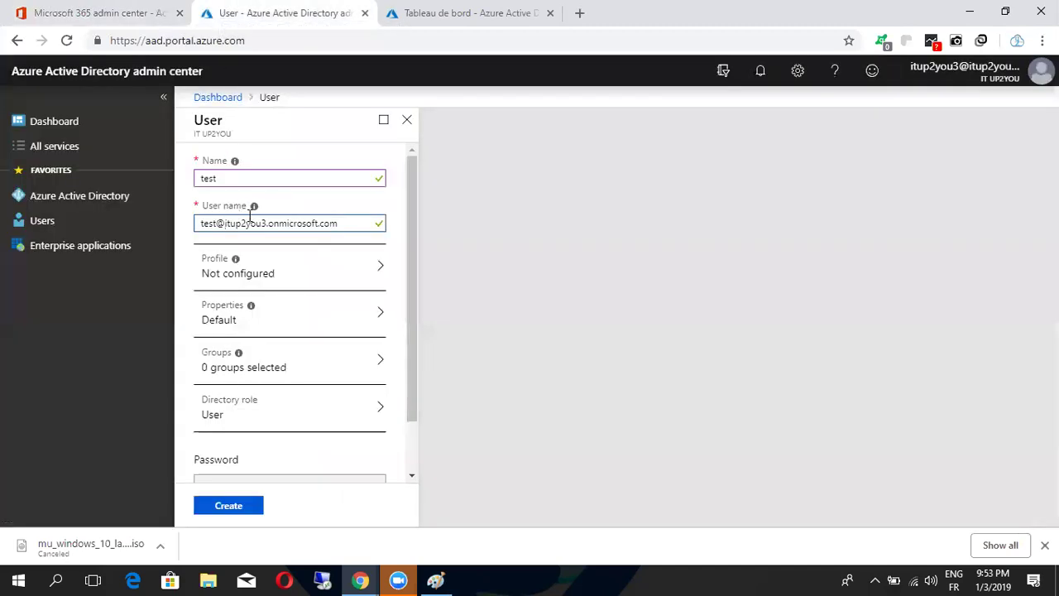
drag(338, 224, 252, 224)
click(248, 229)
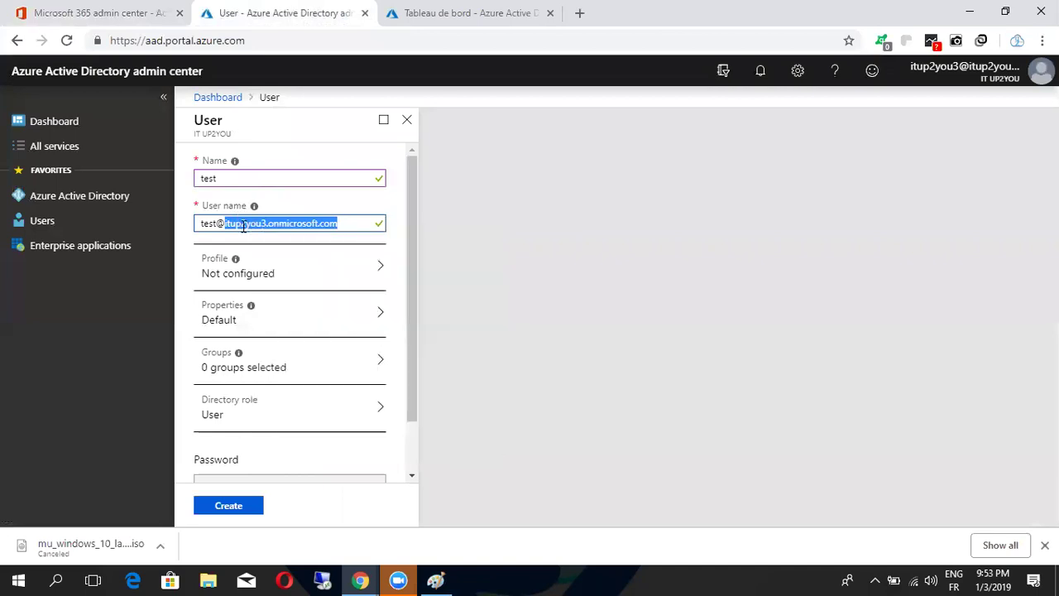
click(248, 227)
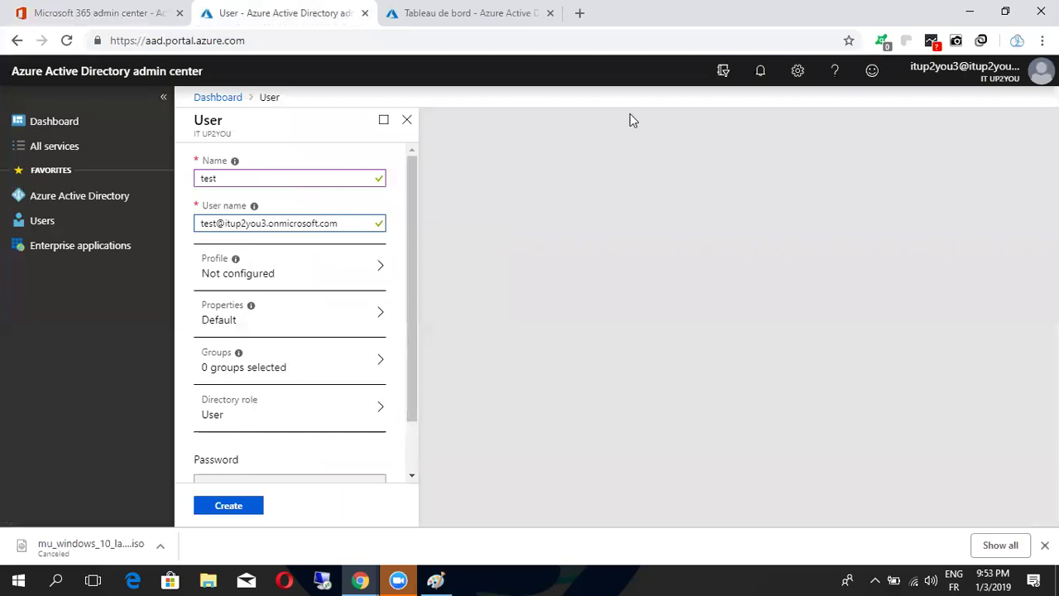
scroll(281, 389, down, 2)
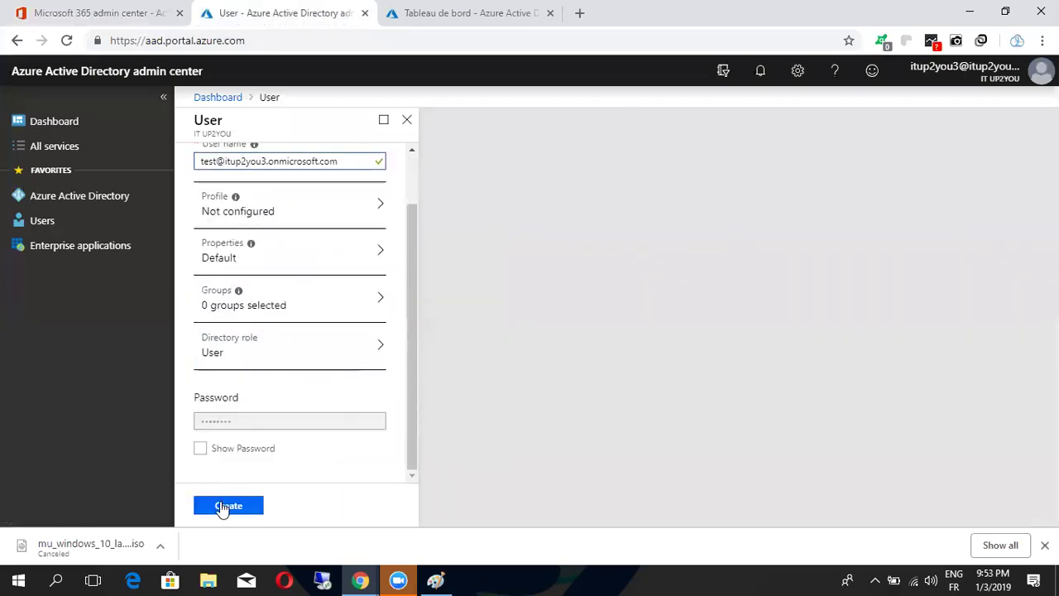
click(222, 506)
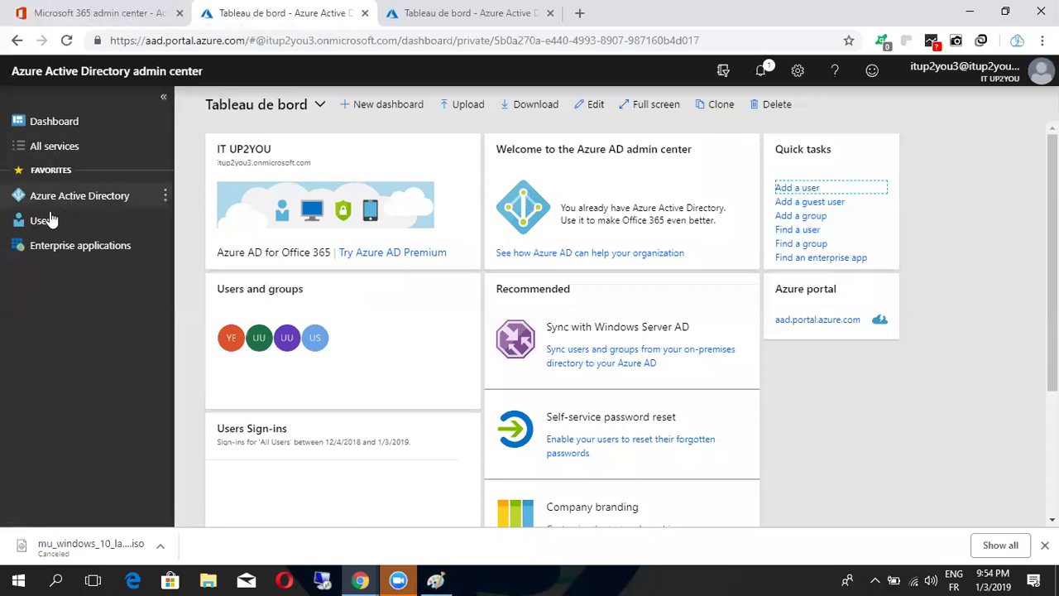
Step: Open All users, select 'test', and view its Directory role page
right_click(48, 220)
click(35, 222)
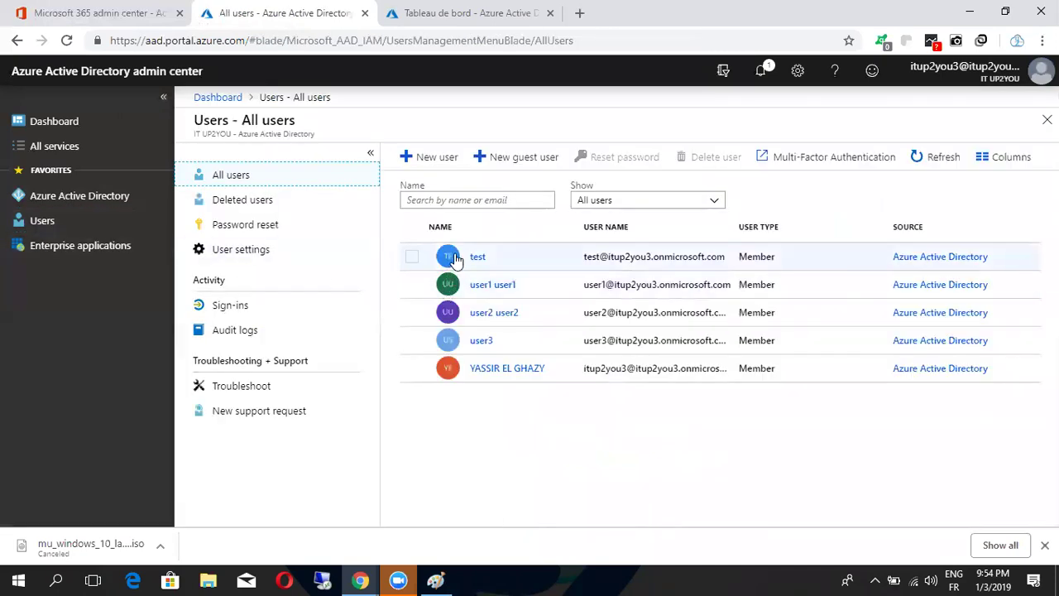
click(409, 258)
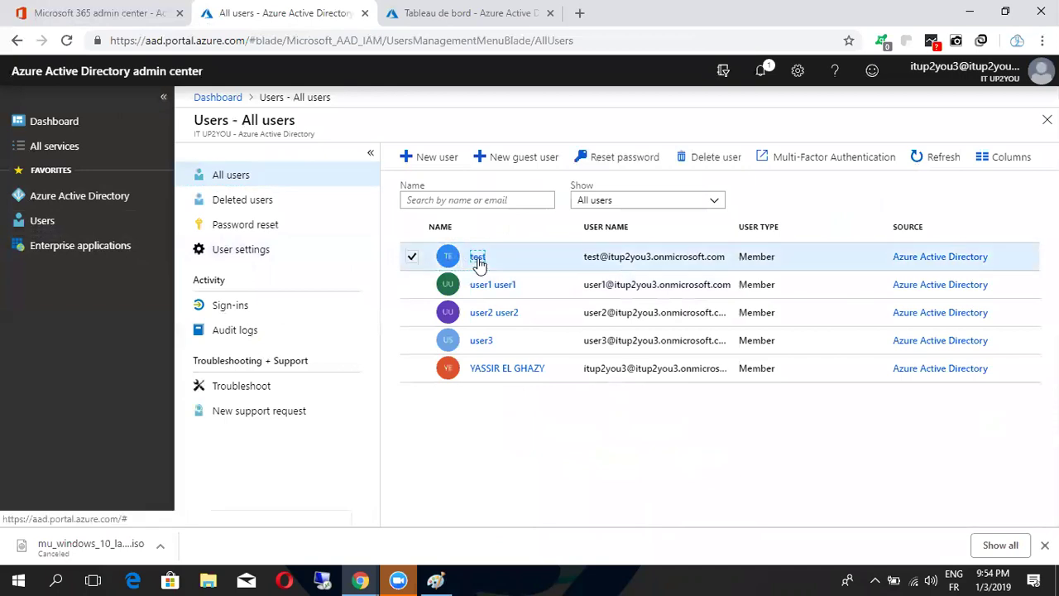
click(477, 258)
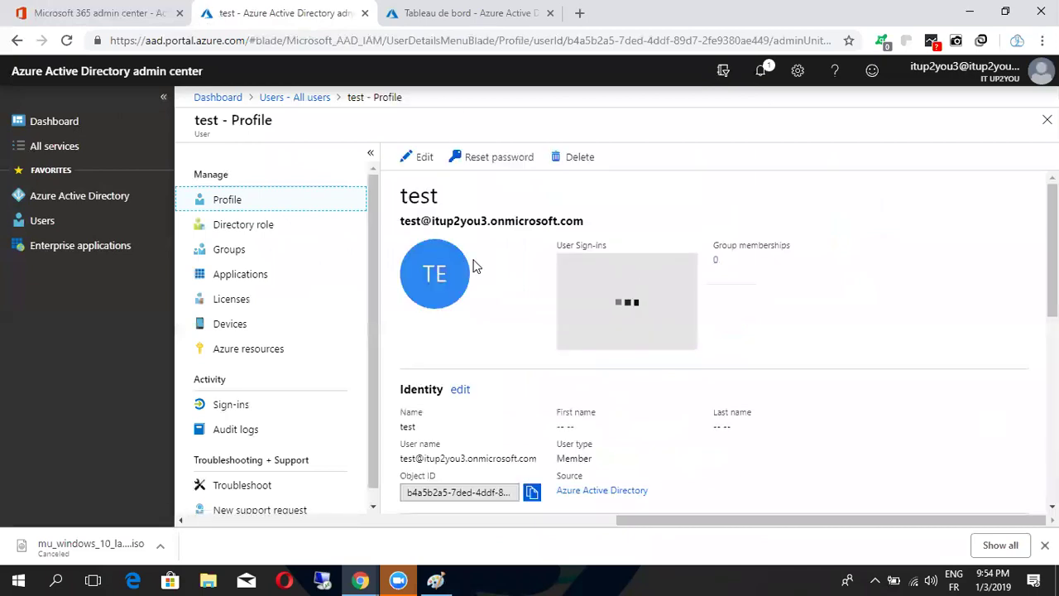
scroll(659, 309, down, 3)
scroll(654, 306, up, 1)
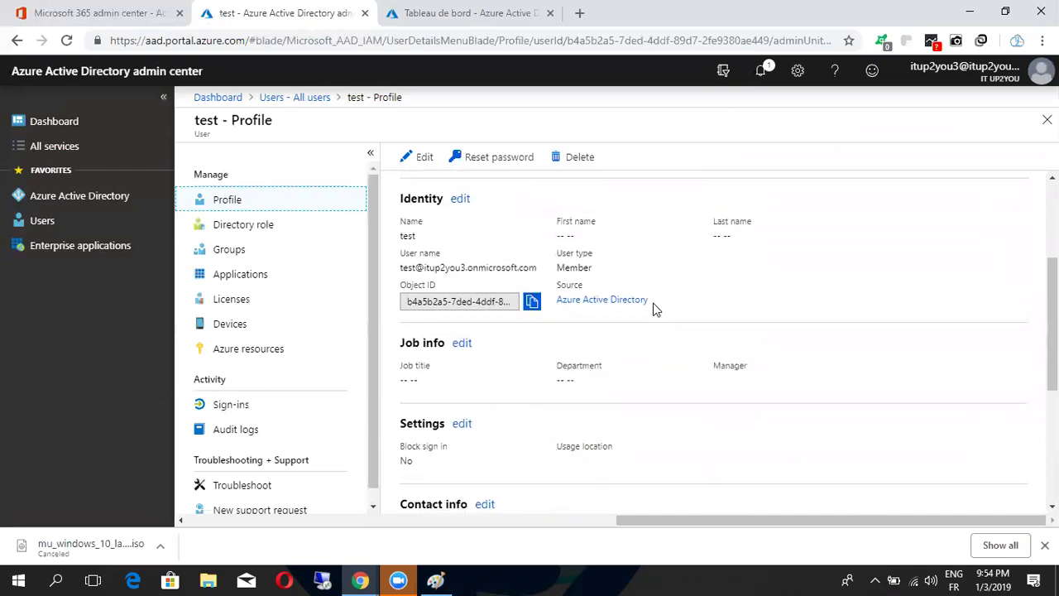
scroll(654, 306, down, 3)
scroll(654, 303, up, 5)
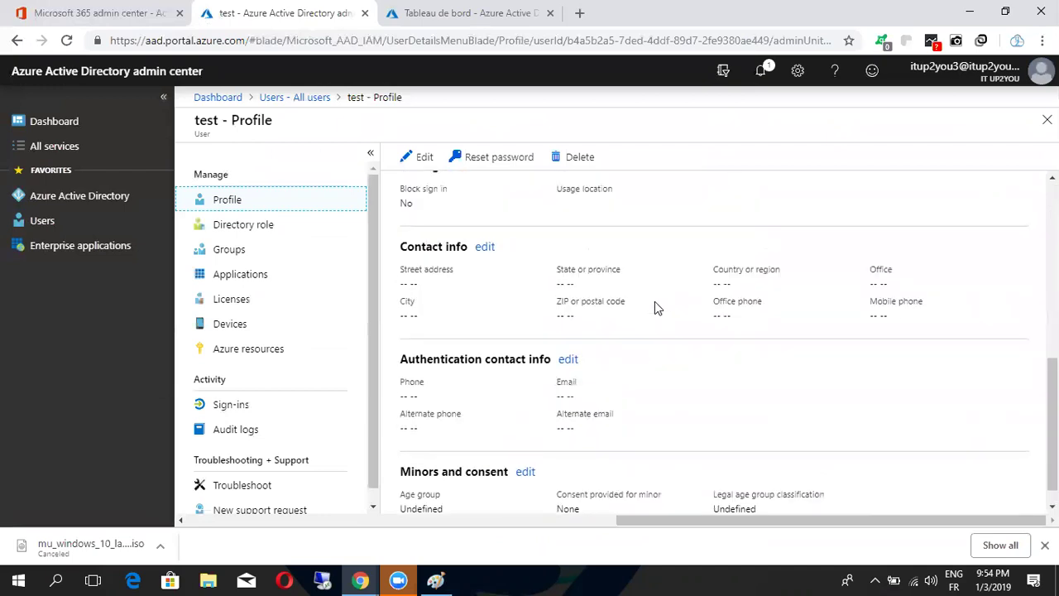
click(228, 231)
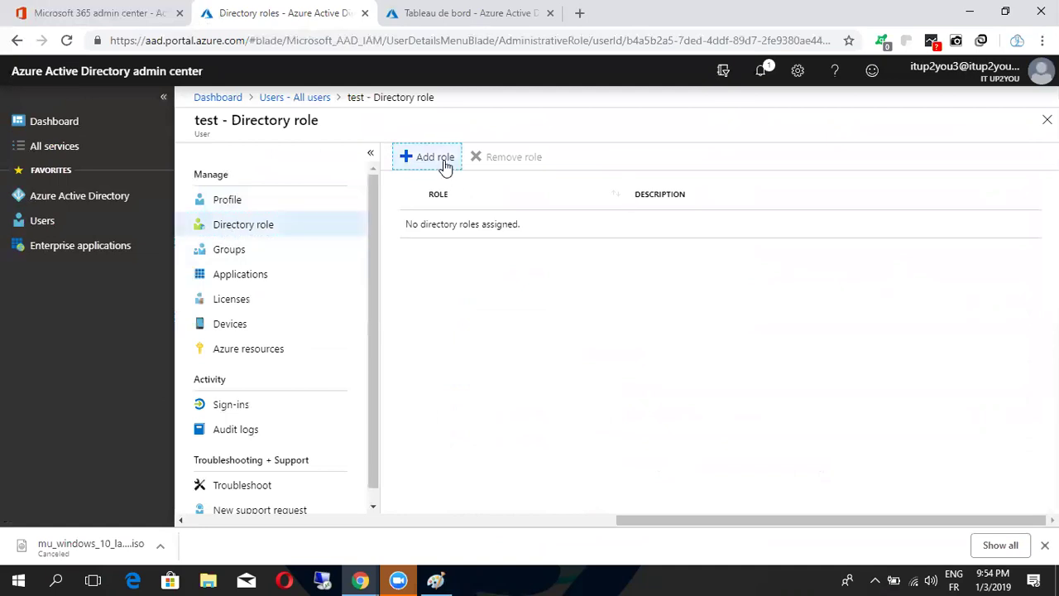
Step: Start adding a directory role for the test user, briefly checking the Microsoft 365 admin center
click(444, 161)
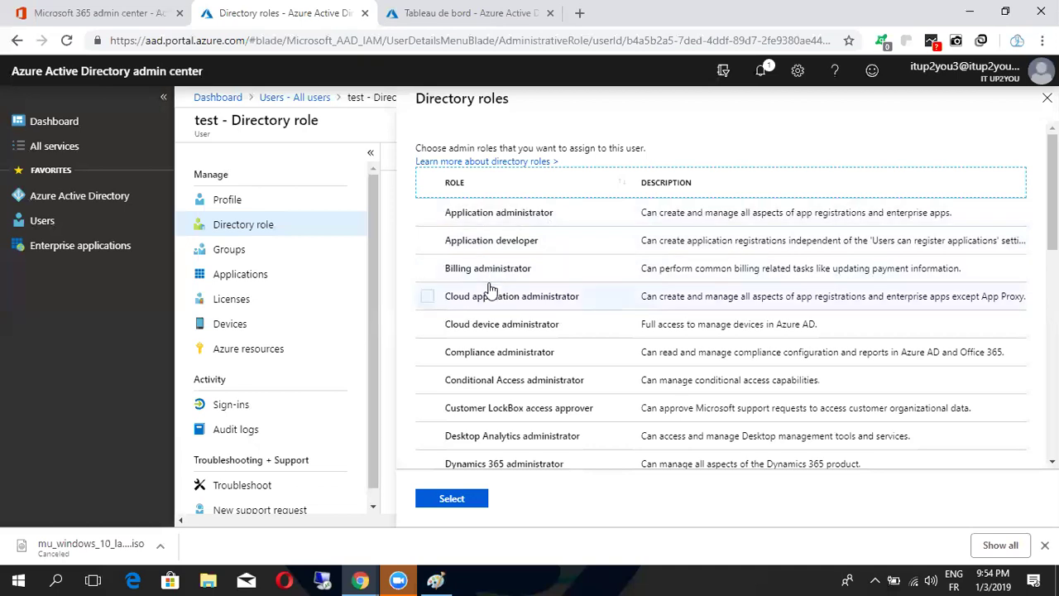
scroll(536, 336, down, 7)
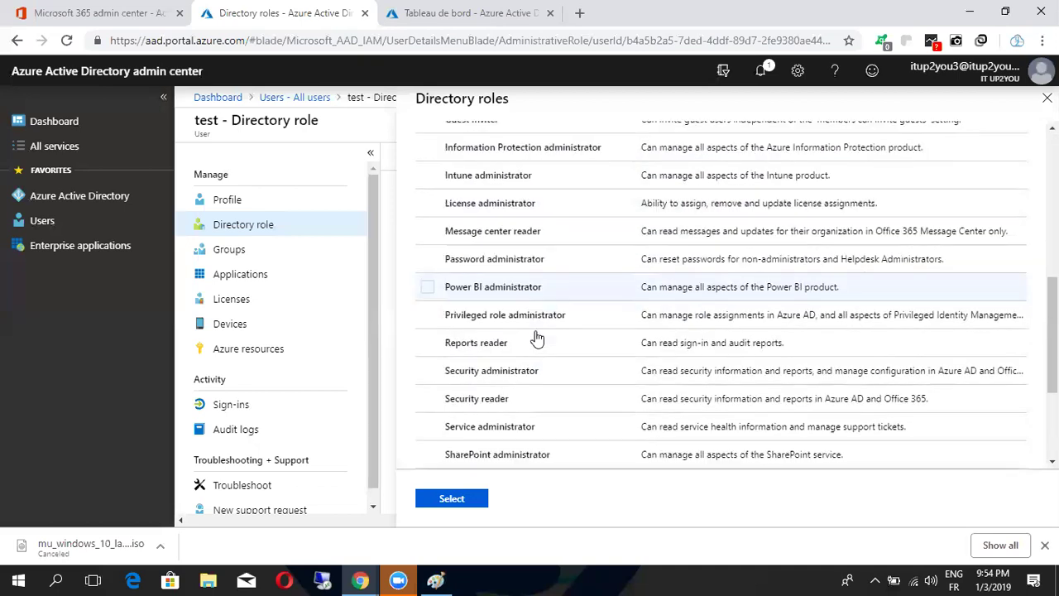
scroll(539, 338, up, 7)
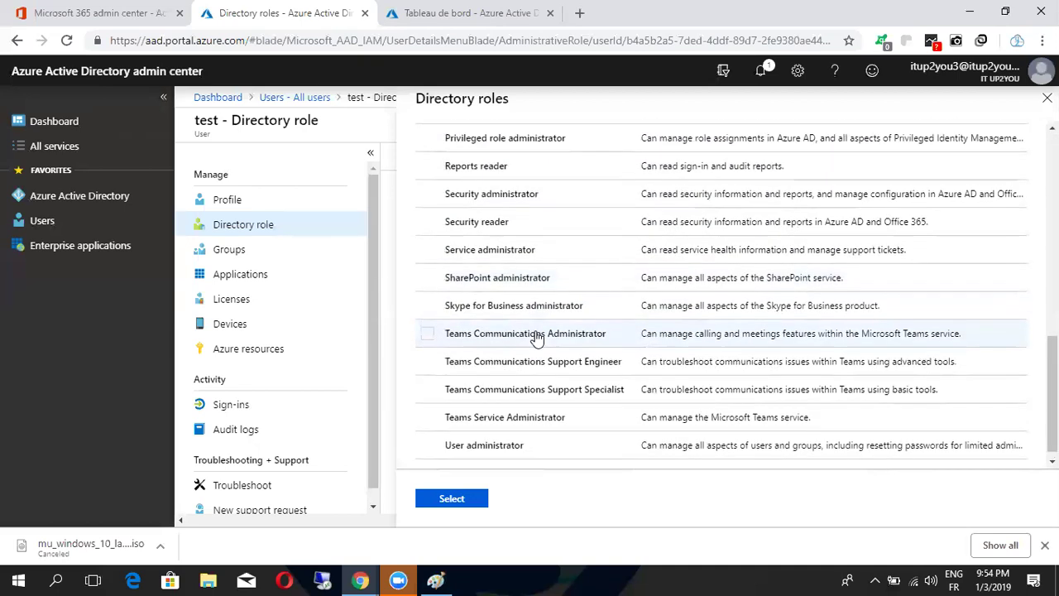
click(128, 22)
click(584, 343)
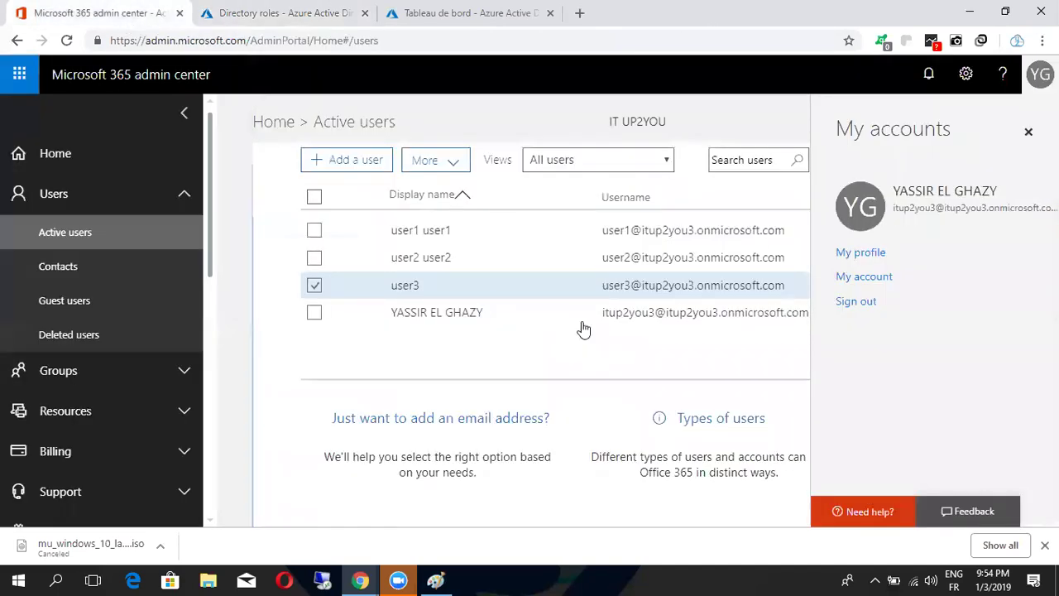
Step: Choose Global administrator from the directory roles list and assign it to test
click(213, 12)
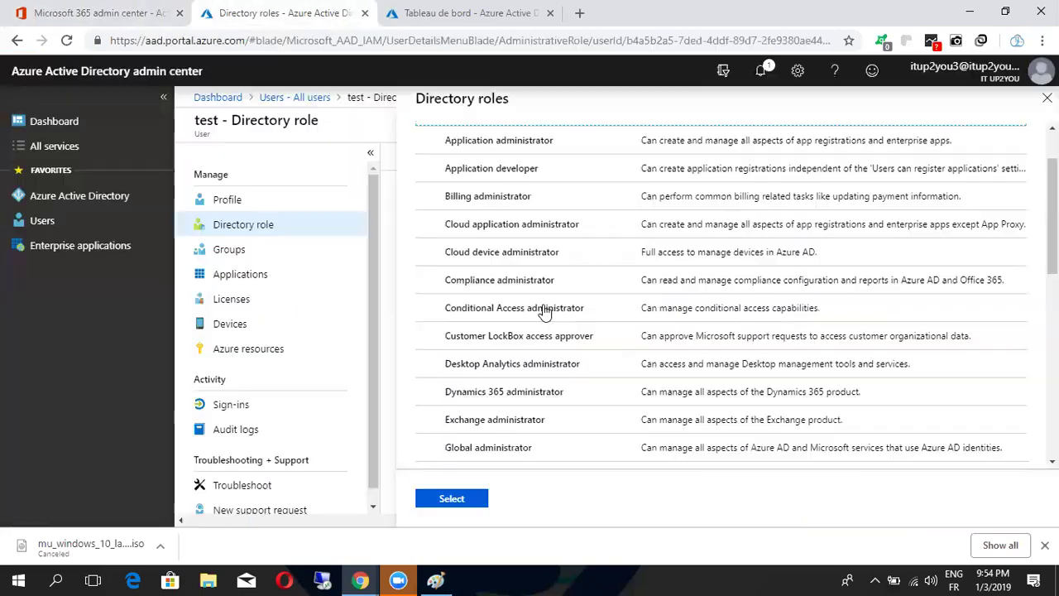
scroll(529, 273, up, 2)
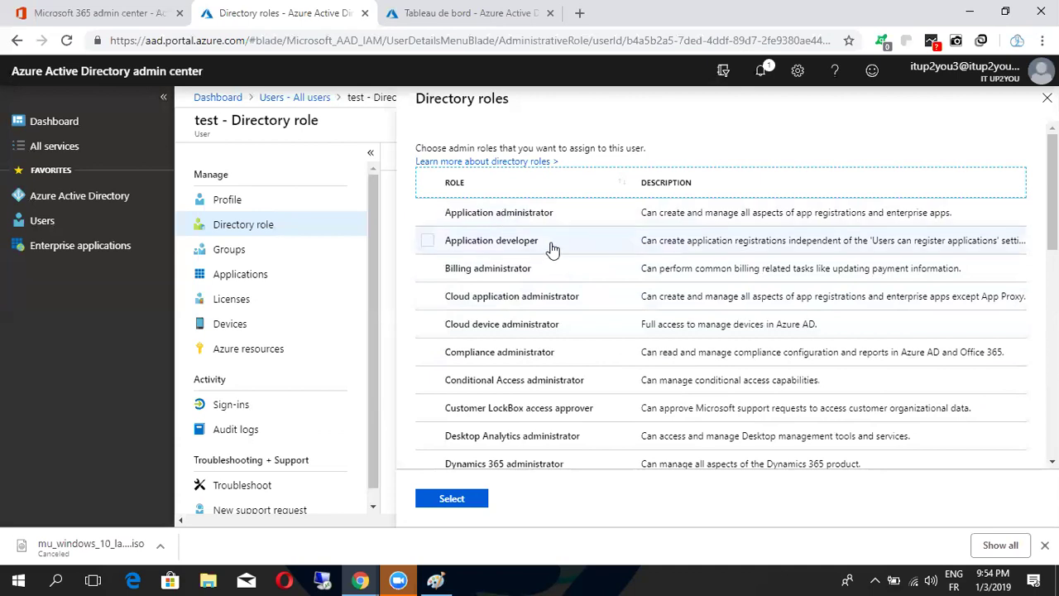
scroll(537, 255, down, 4)
scroll(520, 388, down, 5)
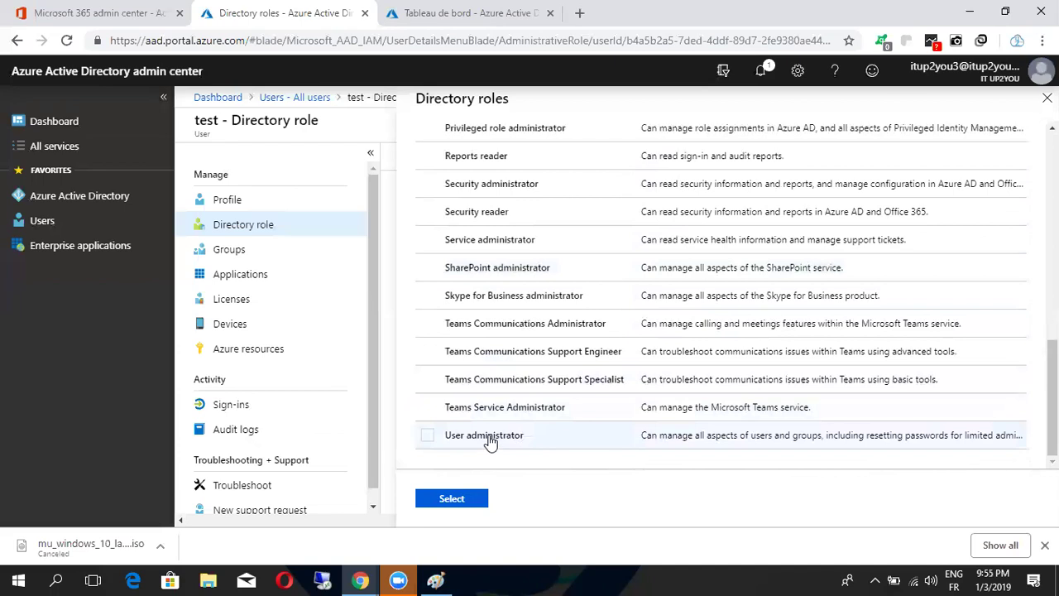
scroll(487, 413, up, 5)
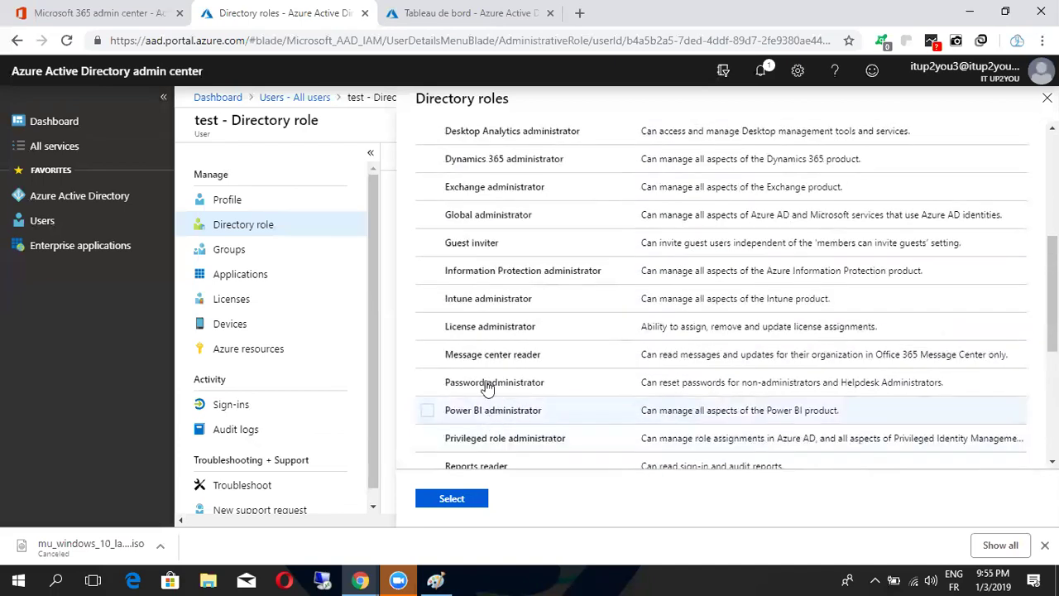
scroll(511, 348, up, 2)
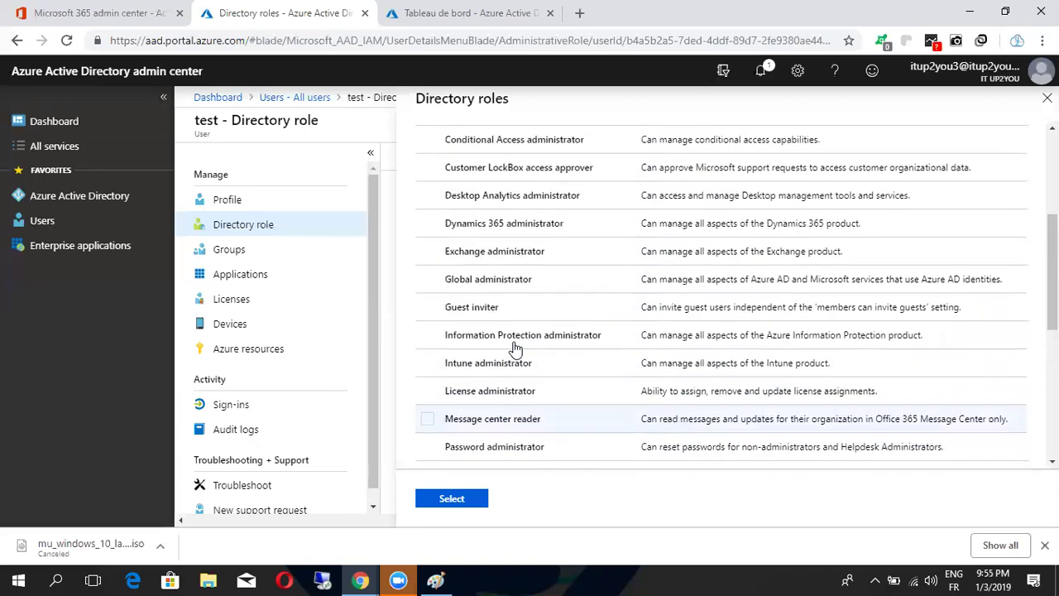
scroll(512, 343, up, 4)
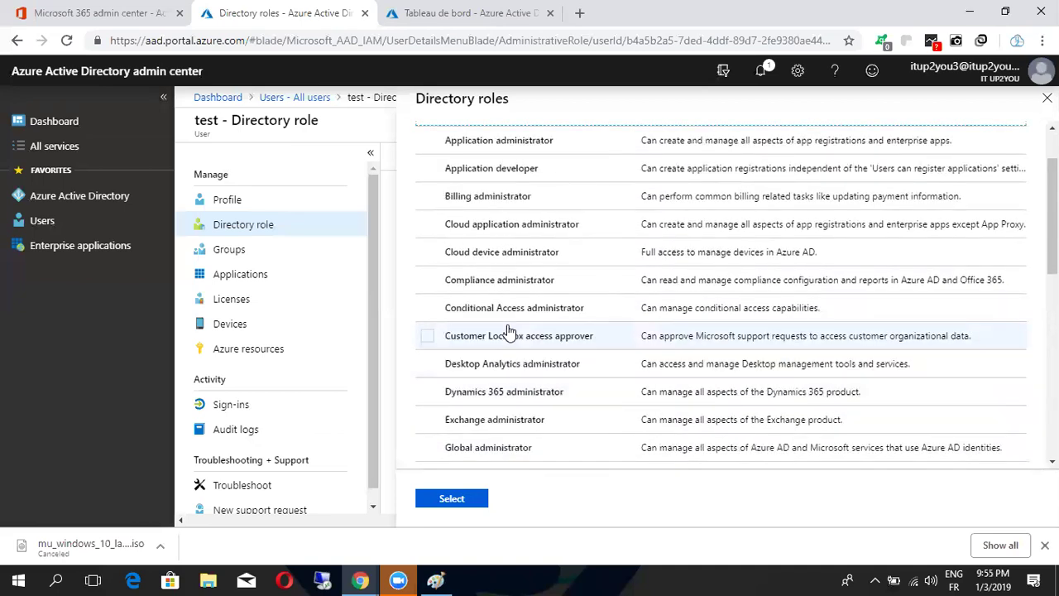
scroll(508, 331, down, 10)
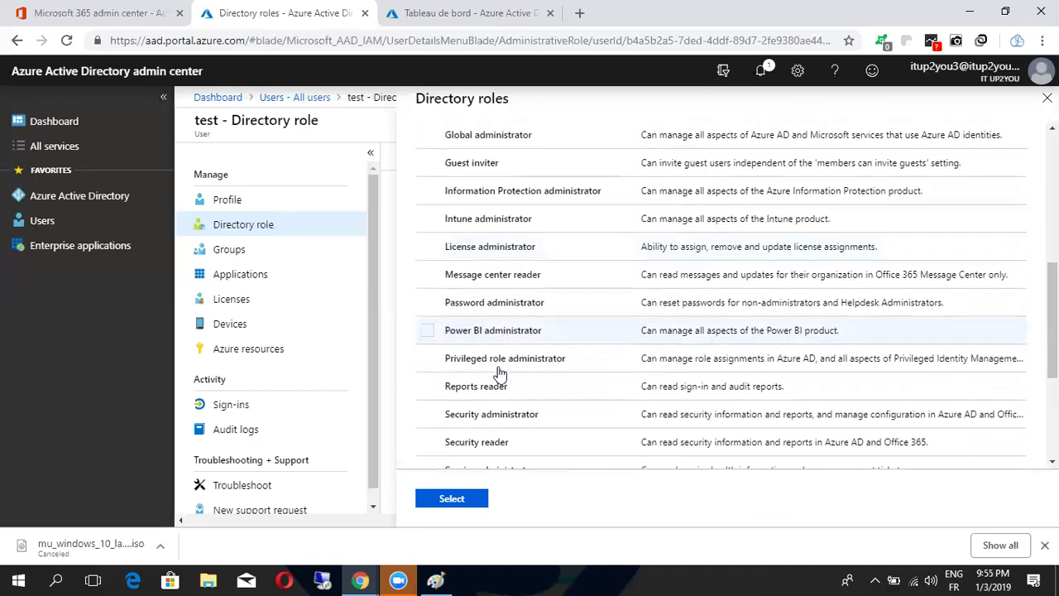
scroll(500, 380, down, 2)
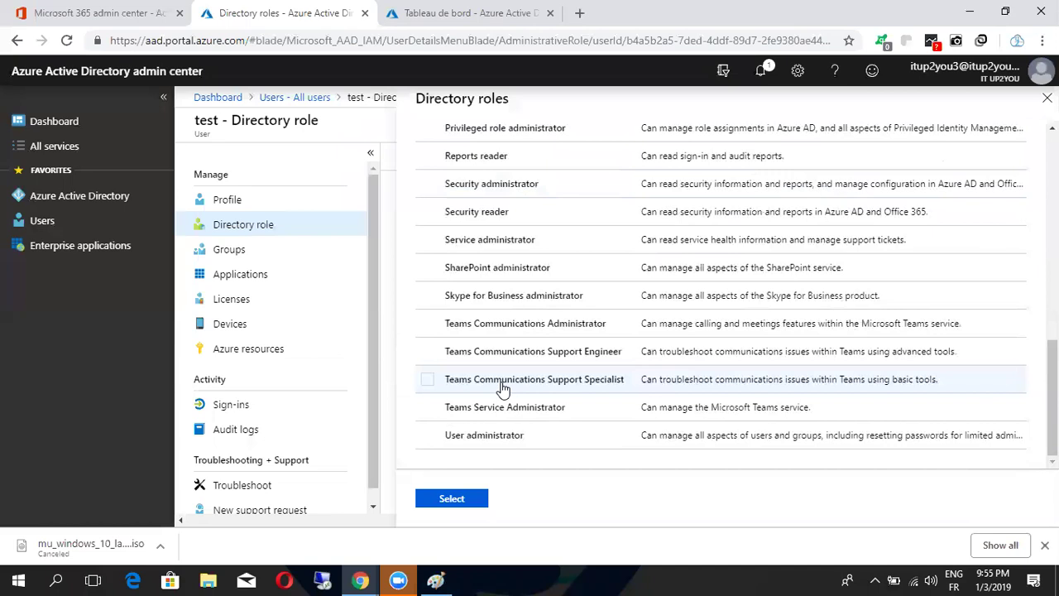
scroll(502, 387, up, 8)
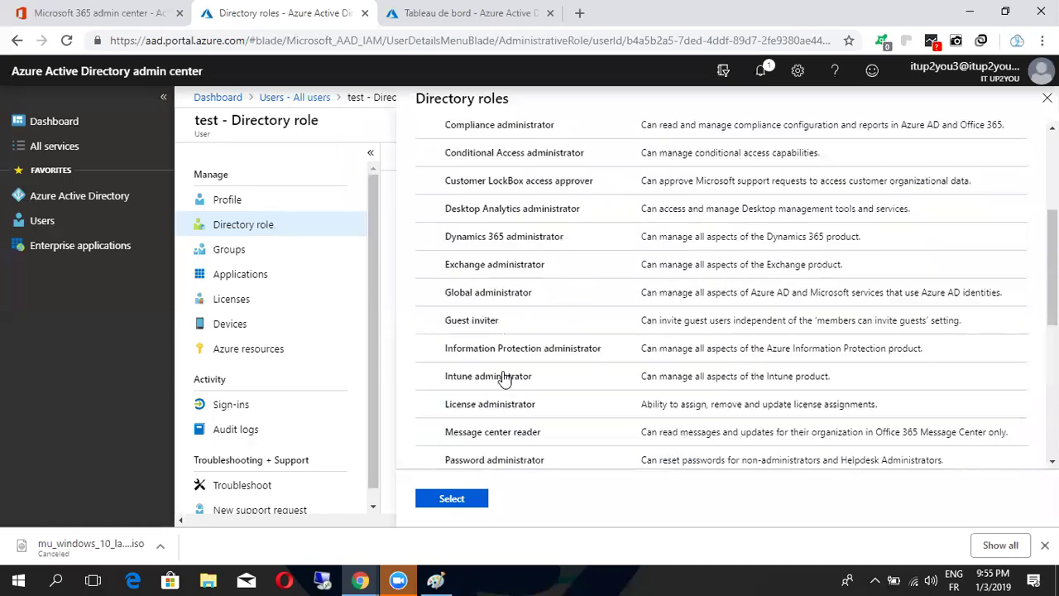
click(488, 298)
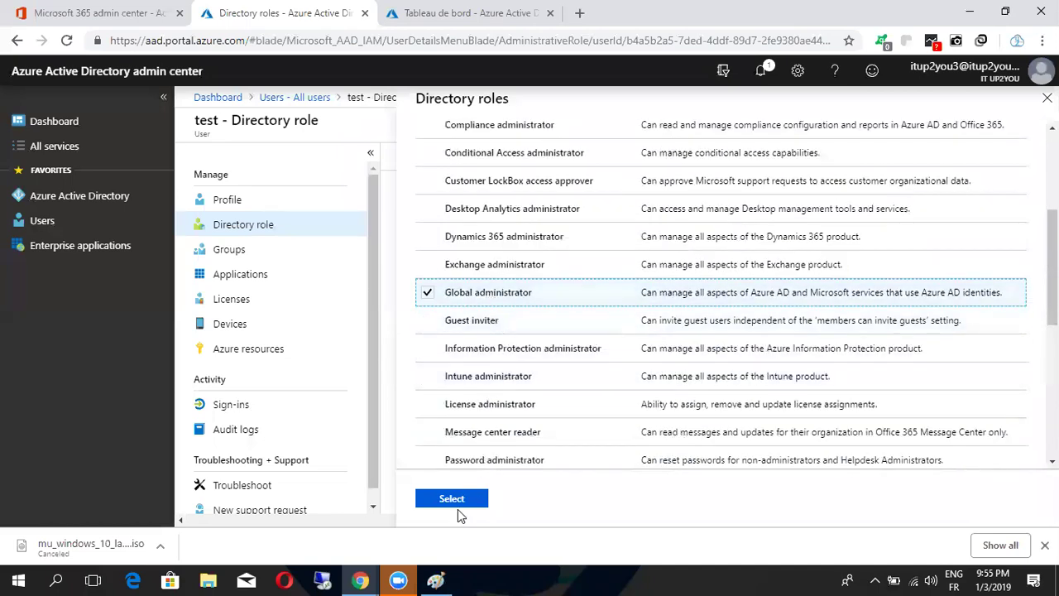
click(457, 501)
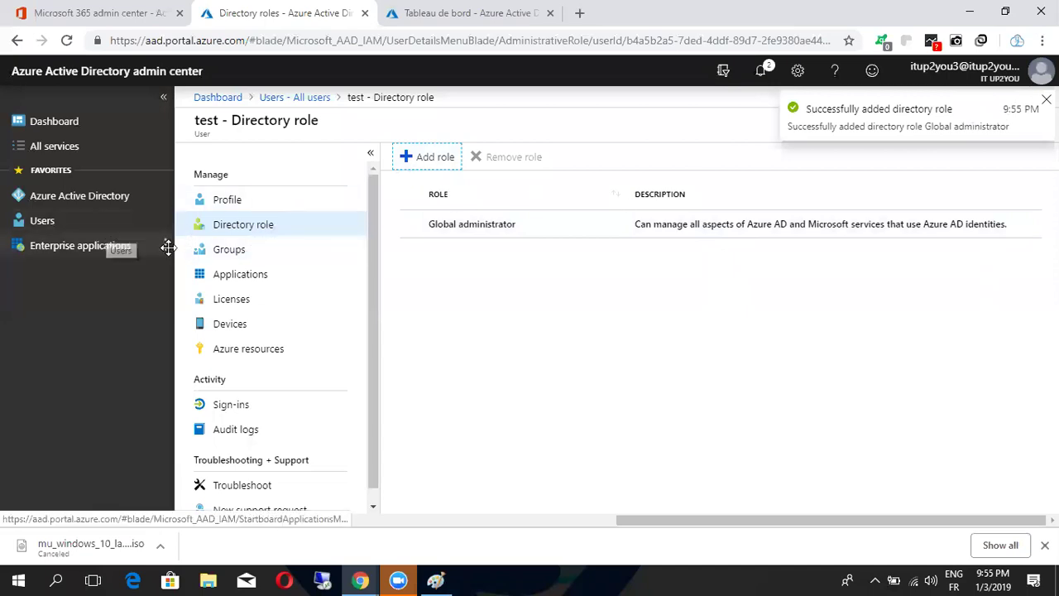
Step: Select the test user in All users and open its Reset password panel
click(229, 226)
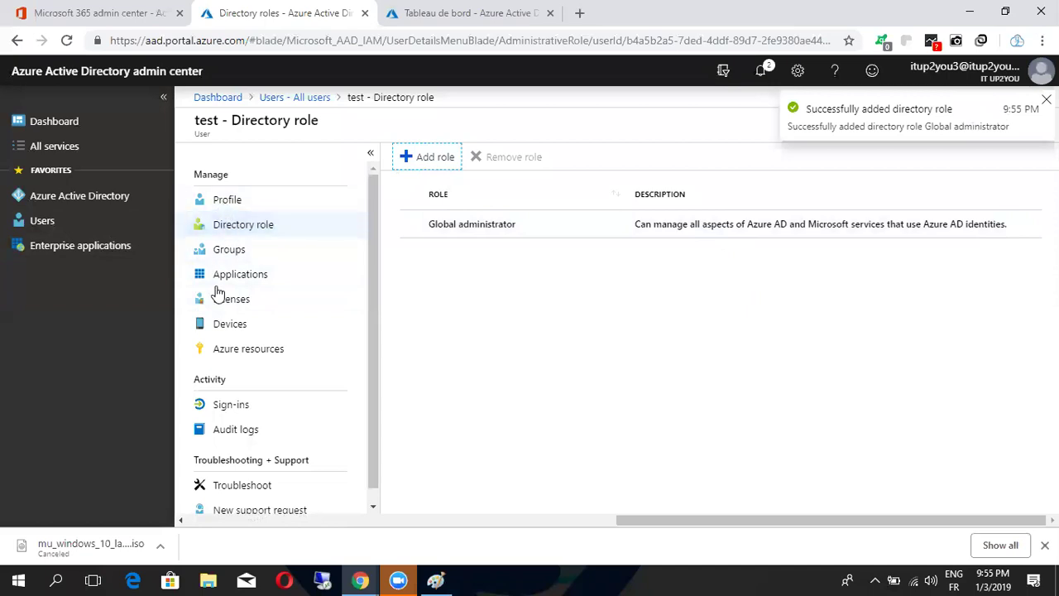
click(267, 98)
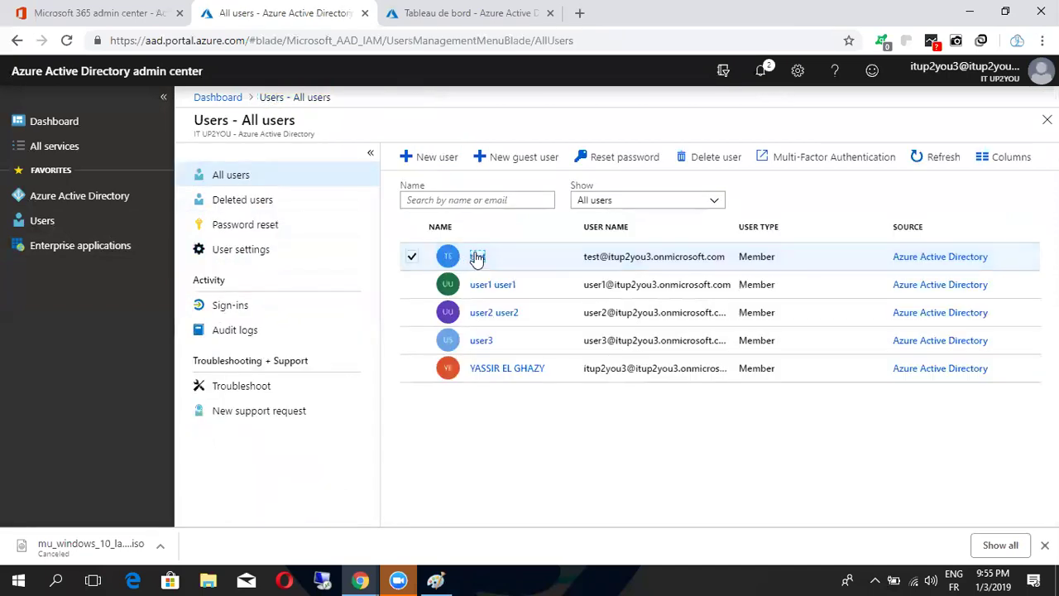
click(632, 259)
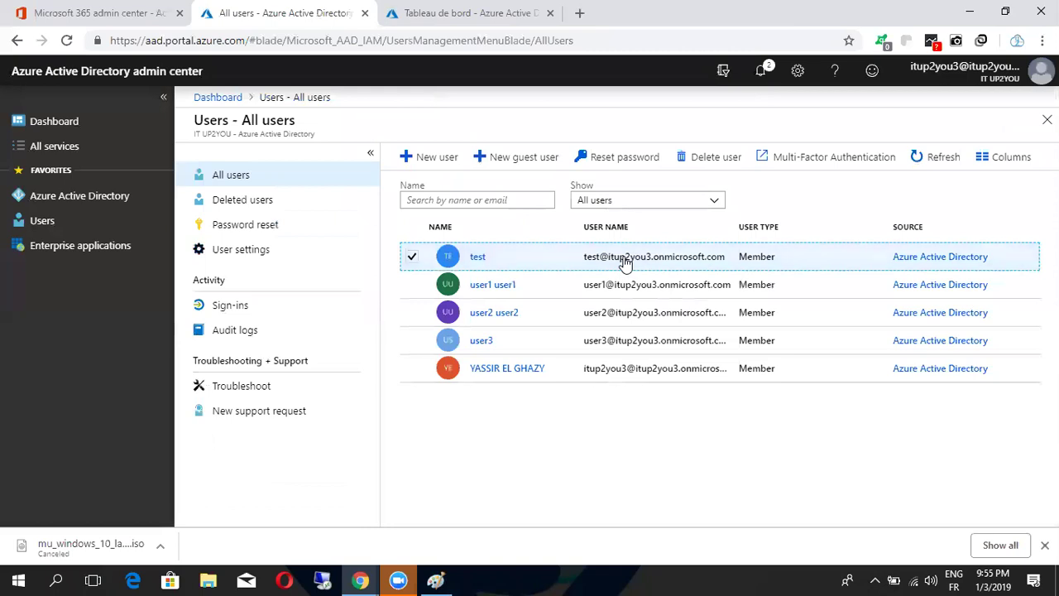
click(597, 441)
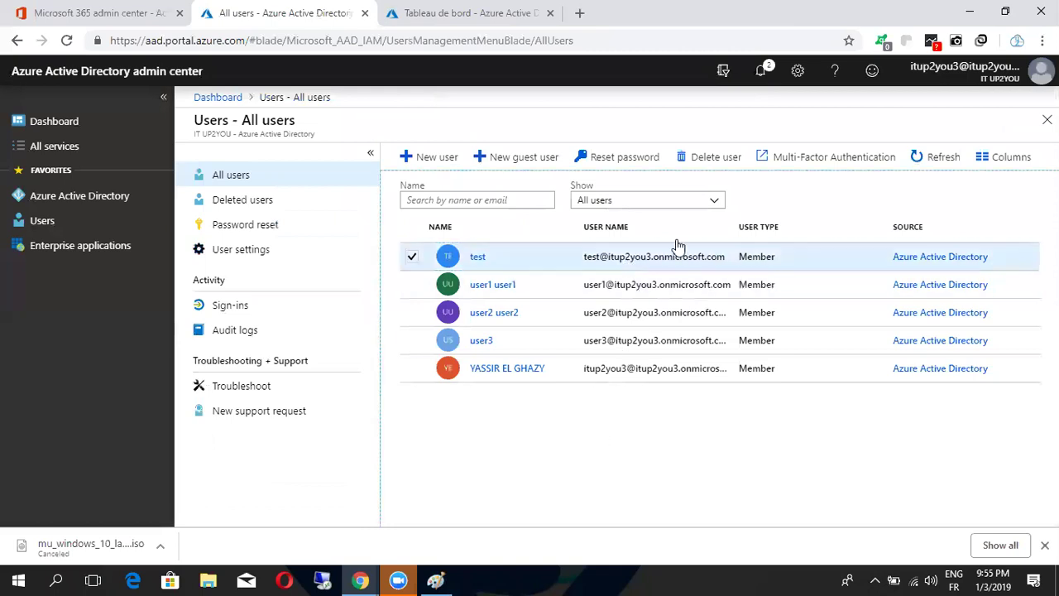
double_click(679, 263)
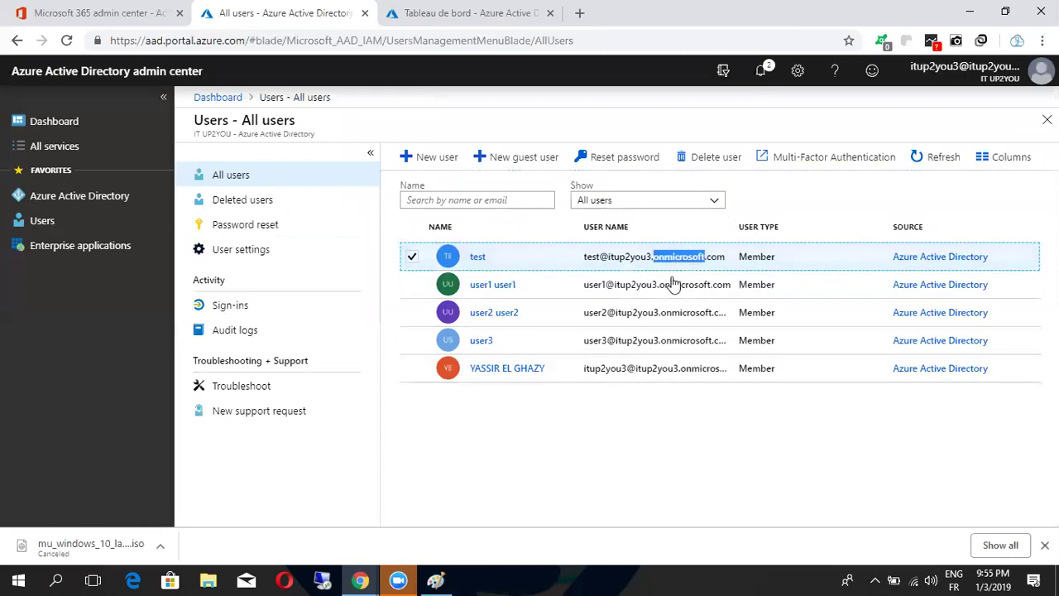
click(643, 425)
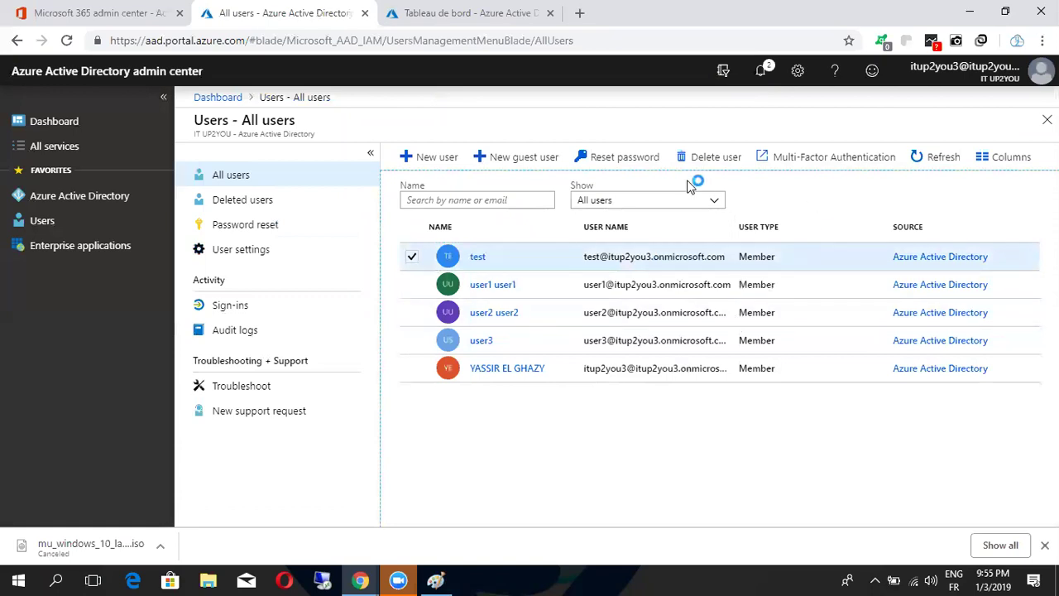
click(597, 159)
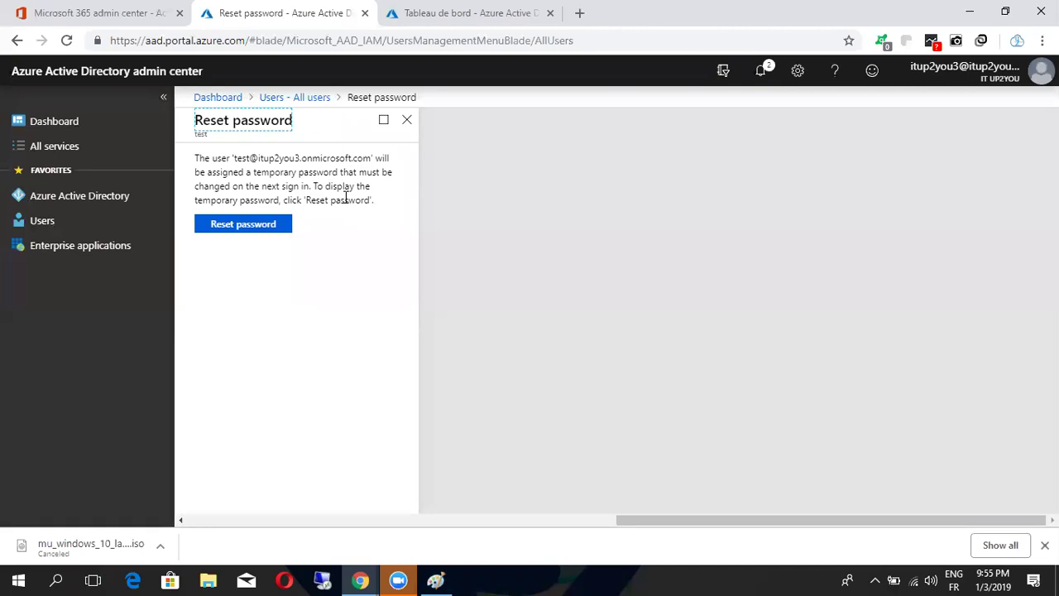
drag(372, 158, 235, 158)
key(ctrl+c)
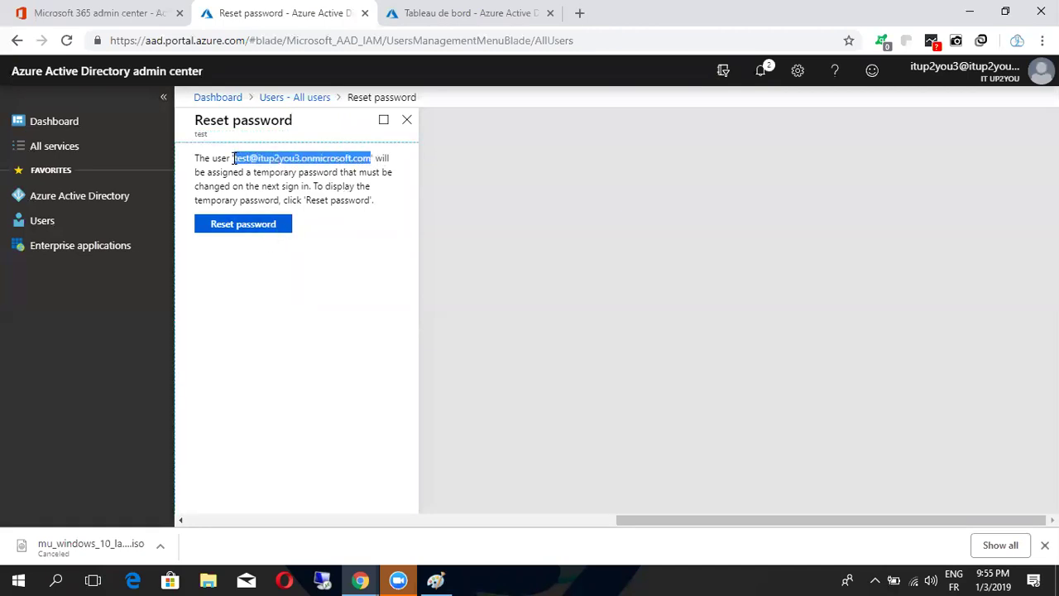
Step: Switch to the Microsoft 365 admin window and sign out of the admin account
click(360, 580)
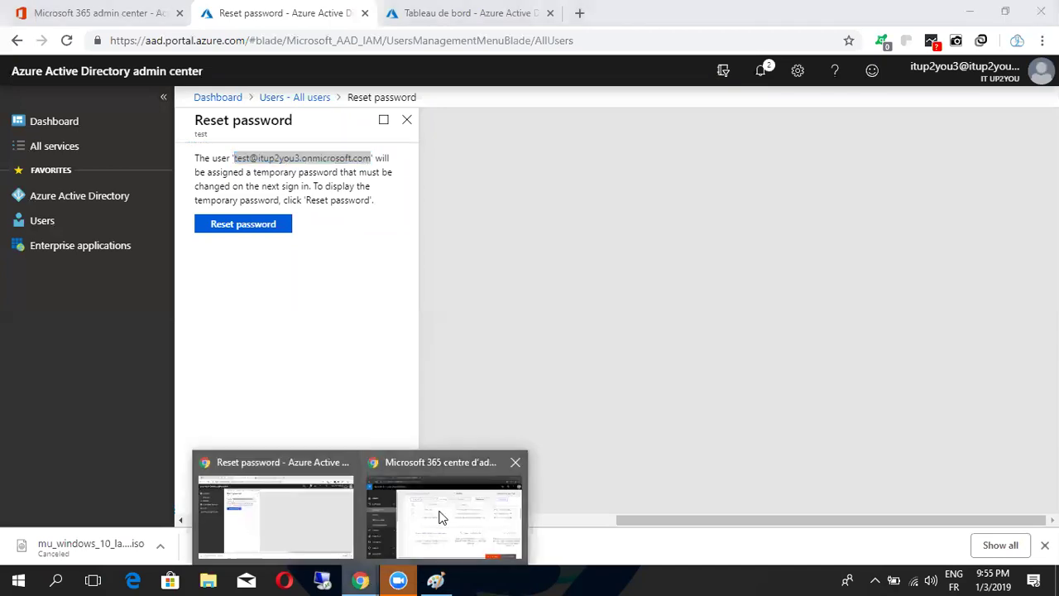
click(443, 513)
click(1039, 74)
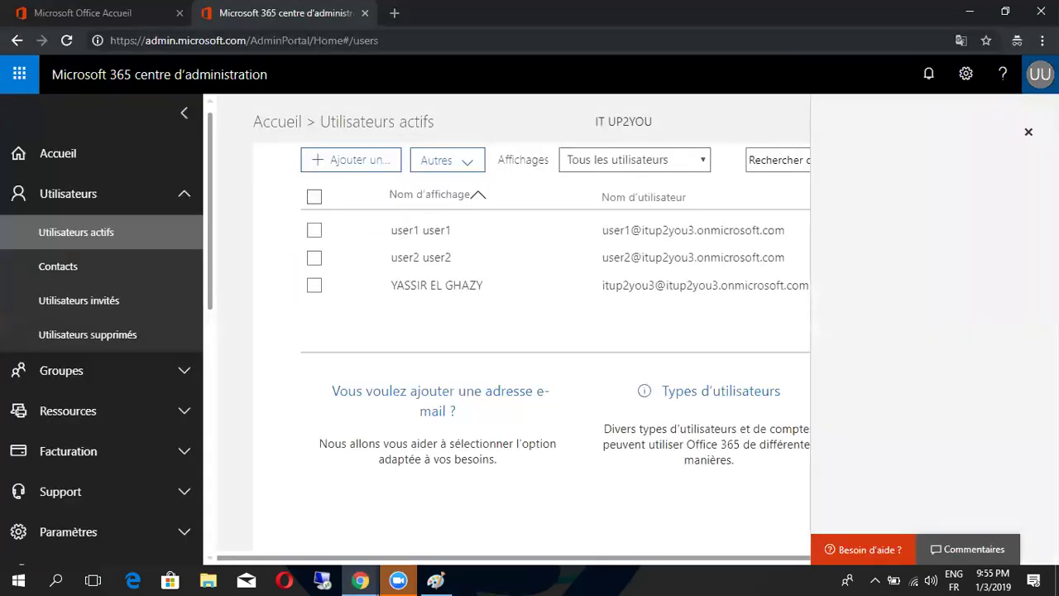
click(874, 300)
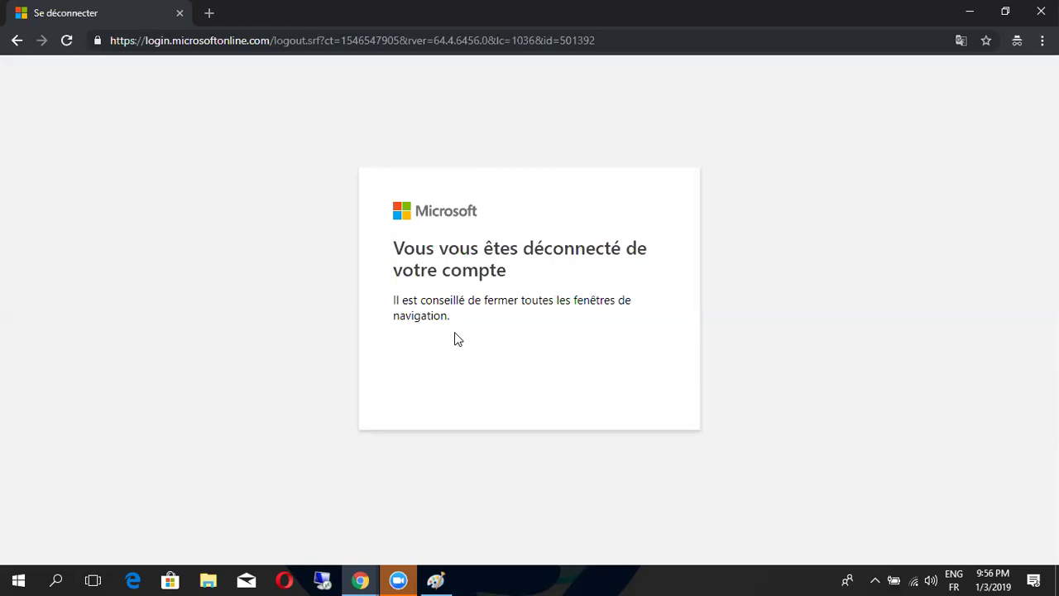
Step: Reload the sign-out page and go back to reach the Choisir un compte chooser
click(164, 43)
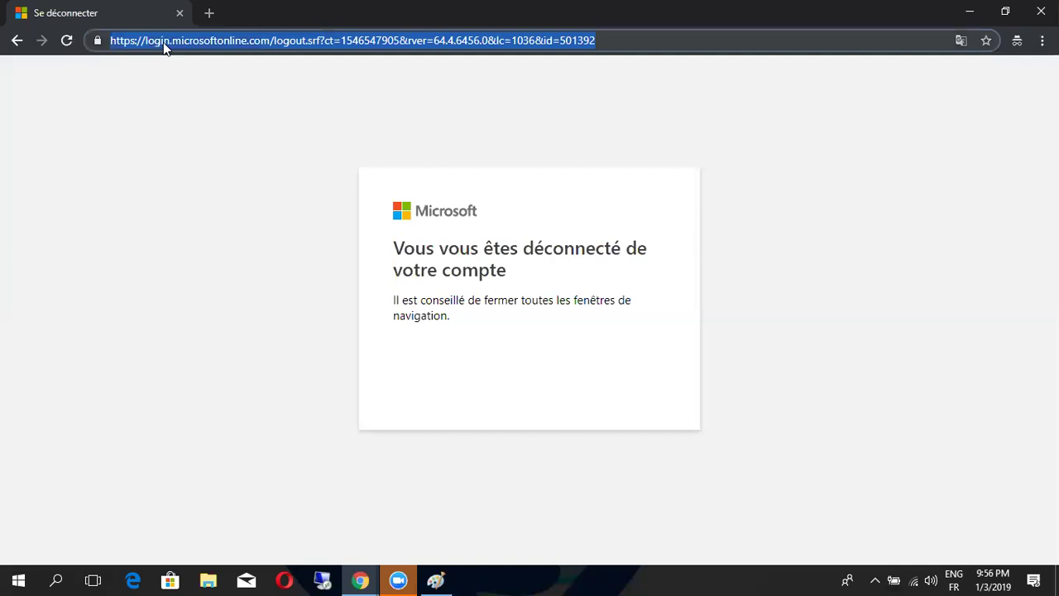
key(Return)
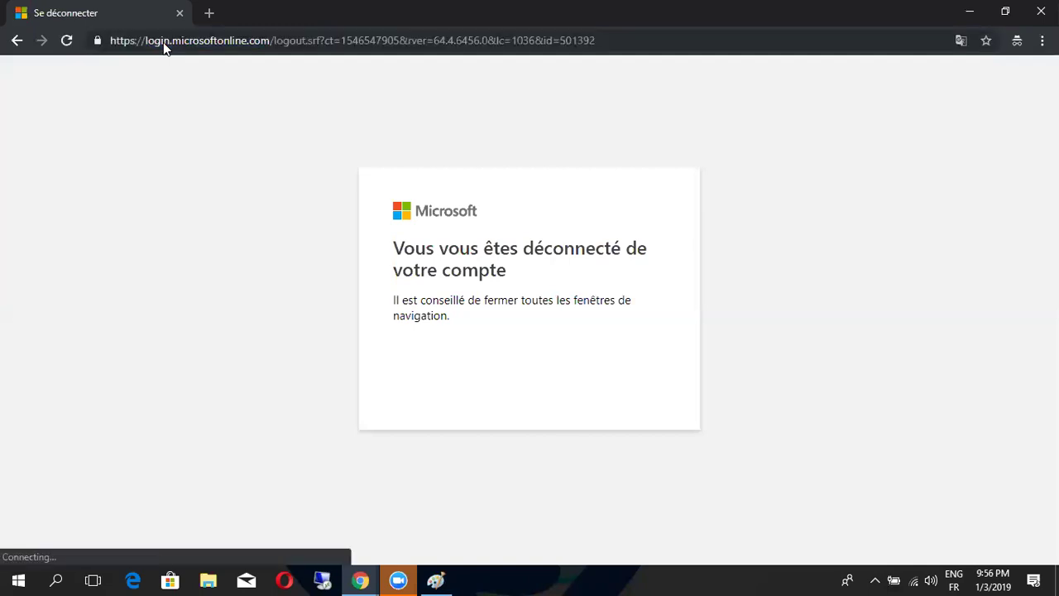
click(16, 40)
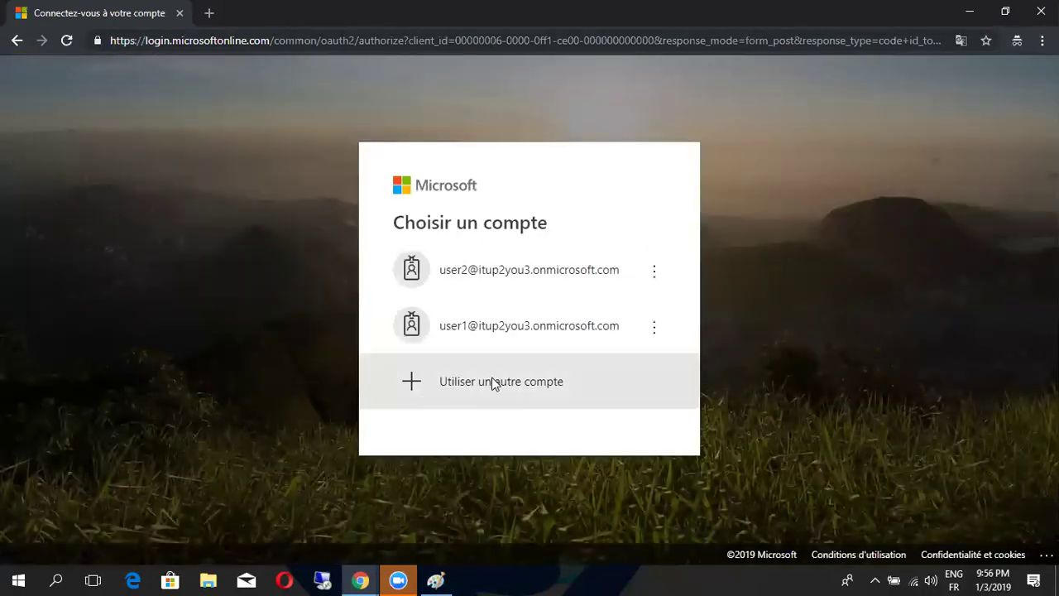
Step: Sign in with another account using the test user's address and temporary password
click(494, 384)
key(ctrl+v)
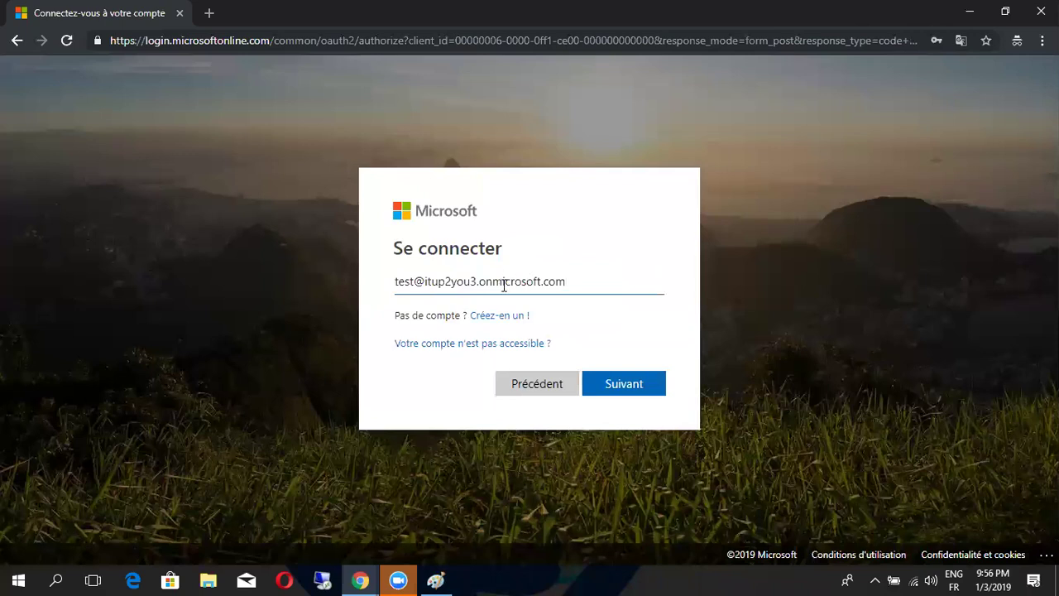
click(628, 382)
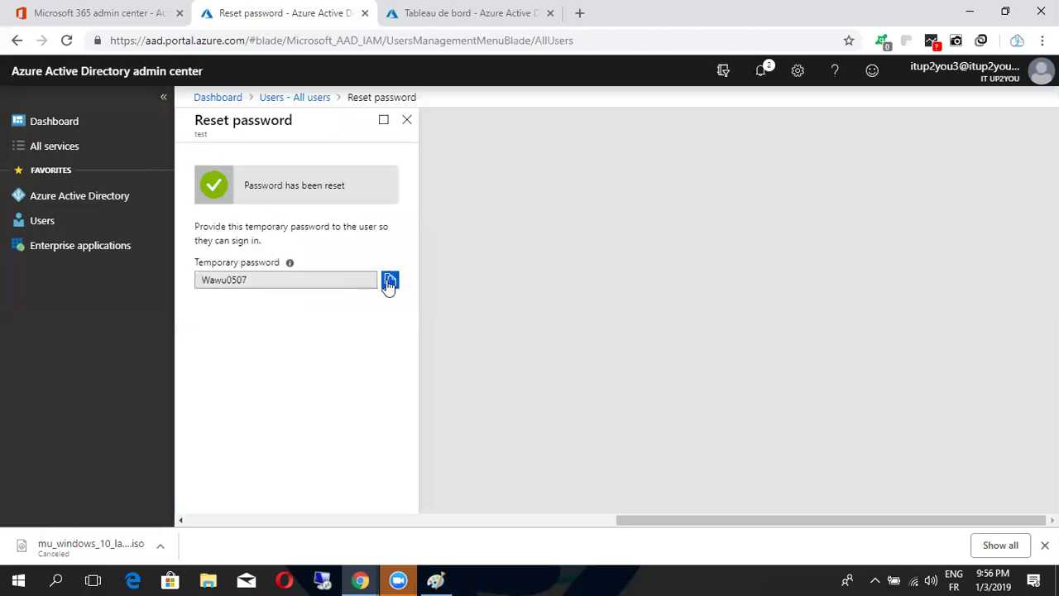
click(389, 282)
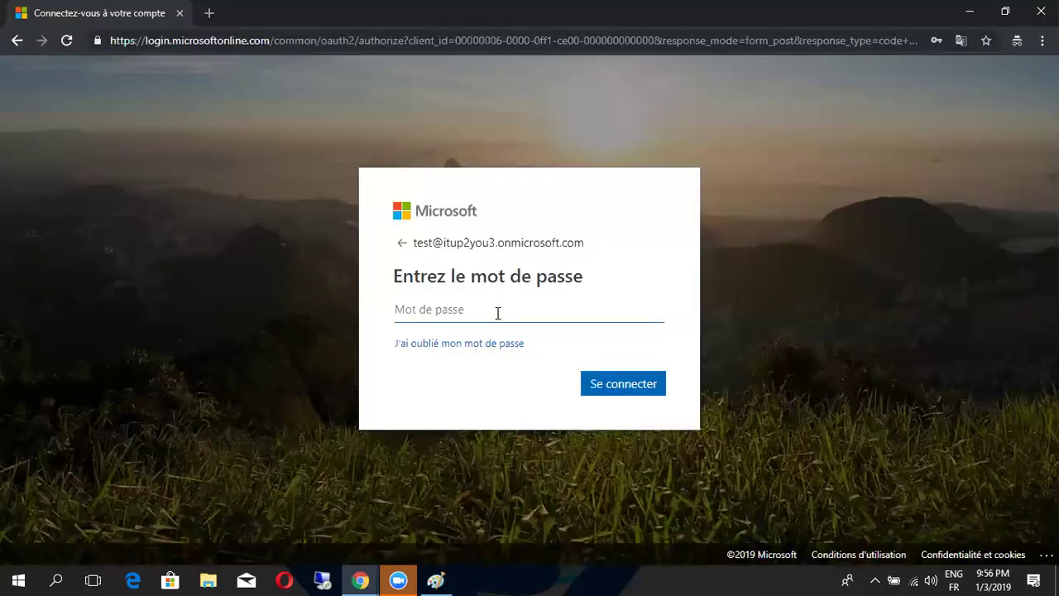
key(ctrl+v)
click(623, 384)
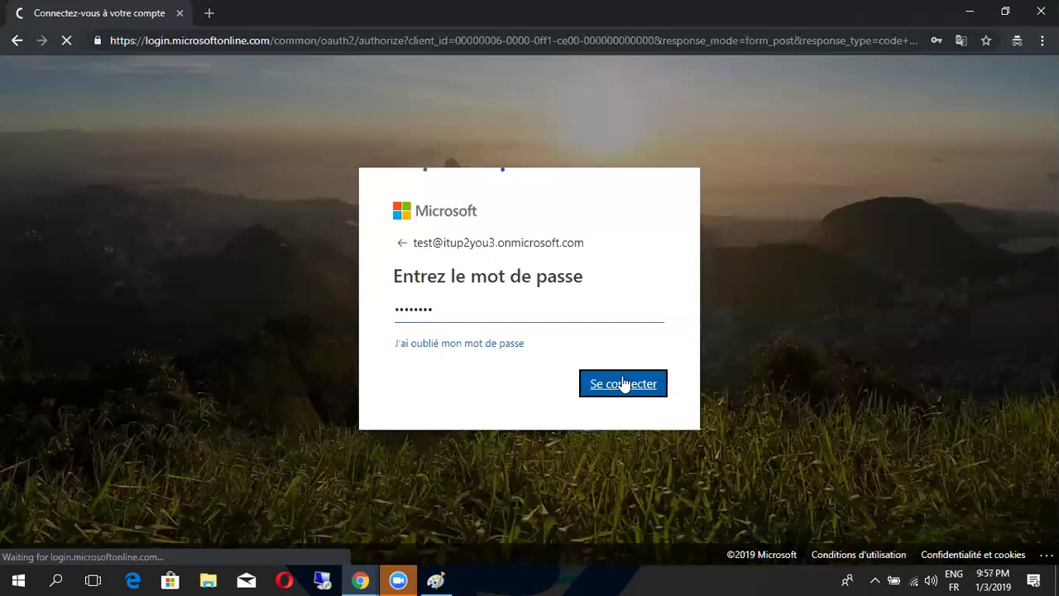
Step: Fill the update-password form with the current, new and confirmation passwords and submit
key(ctrl+v)
key(Tab)
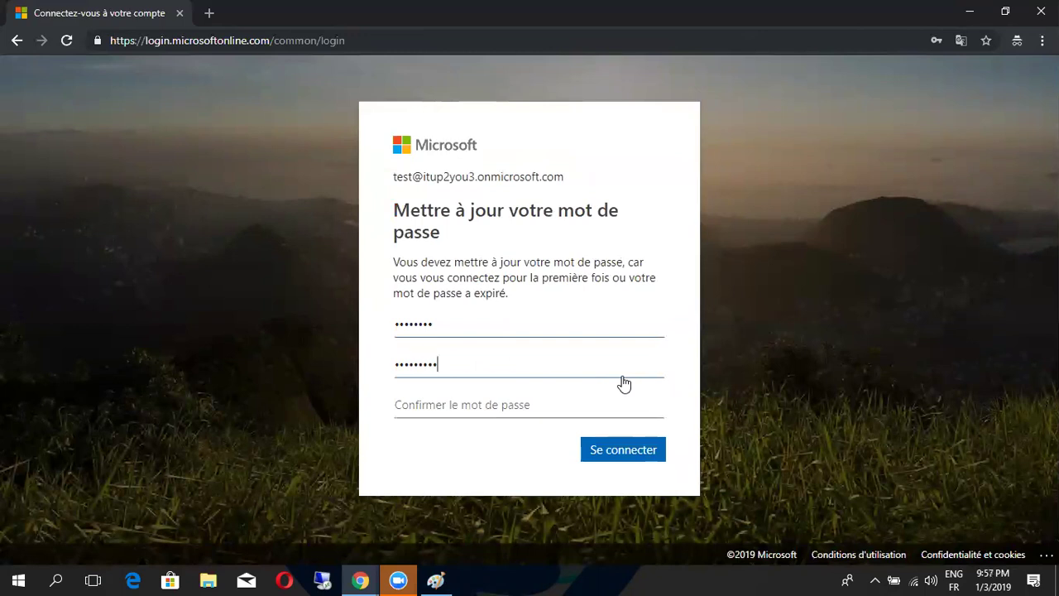
key(Tab)
text(P)
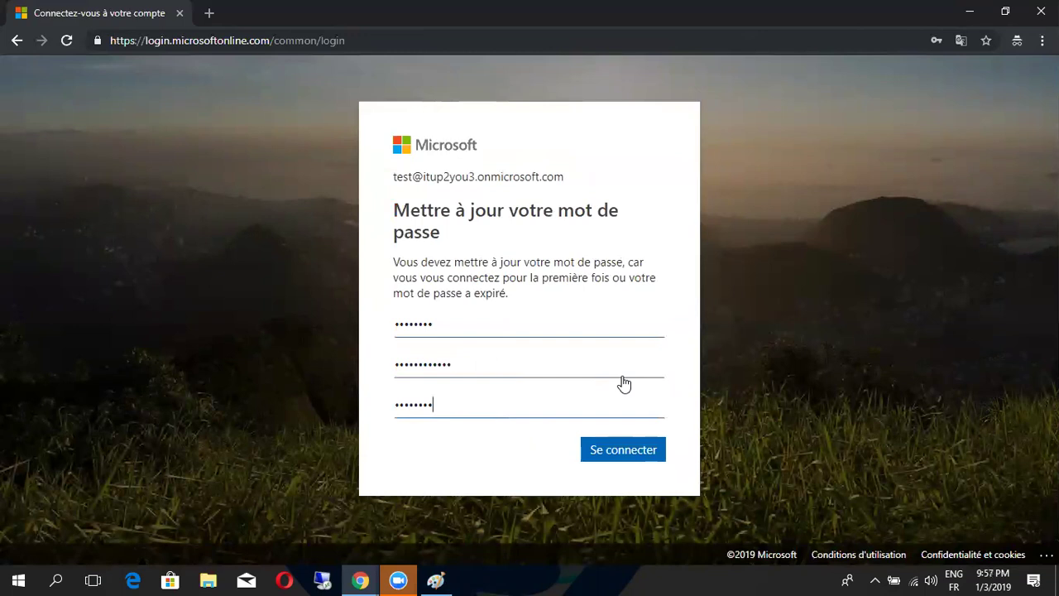
key(Return)
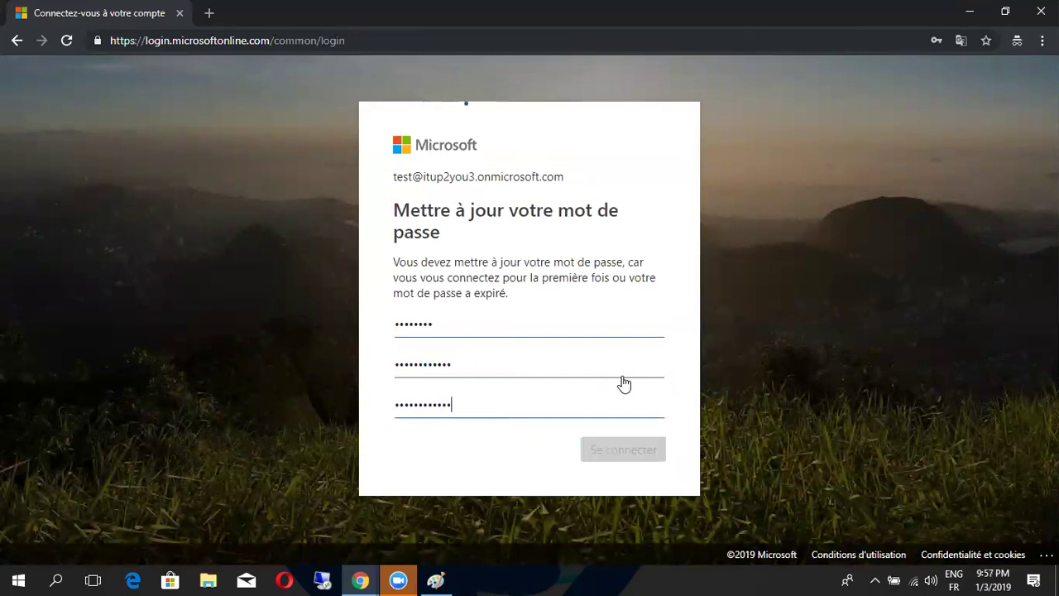